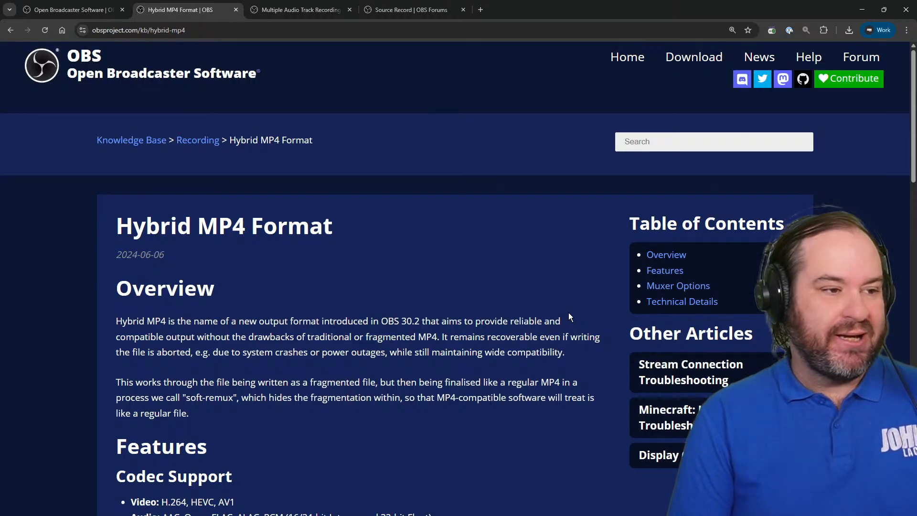
# Step: Read the Hybrid MP4 Format article, covering codec support, chapter markers, creation date, metadata and muxer options
pyautogui.scroll(-3, 569, 317)
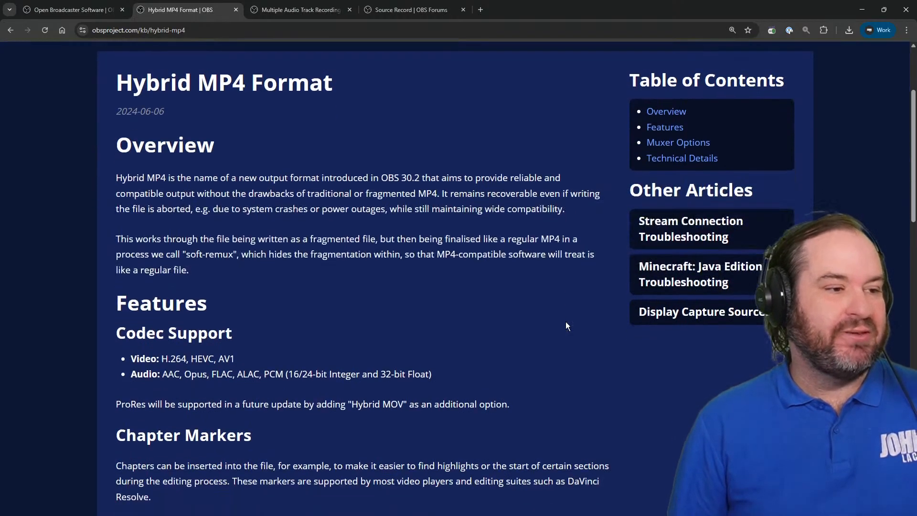
pyautogui.scroll(-1, 567, 325)
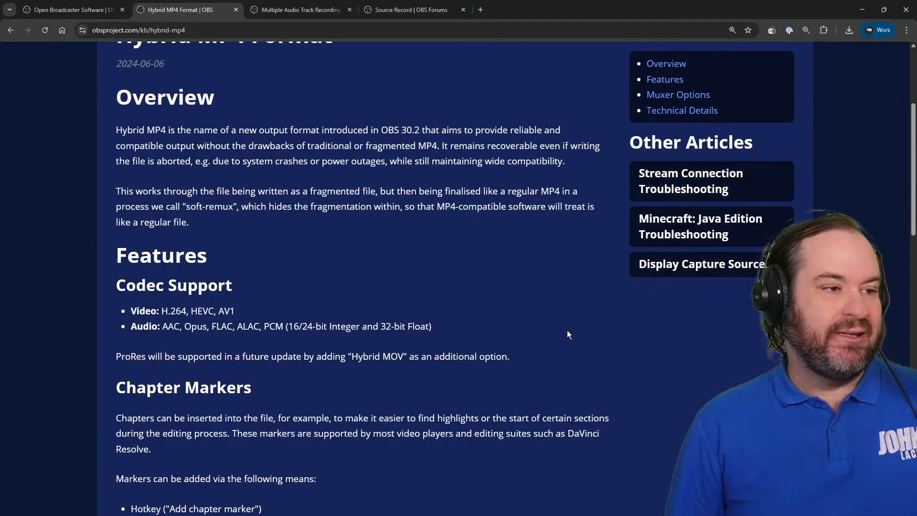
pyautogui.scroll(-5, 633, 369)
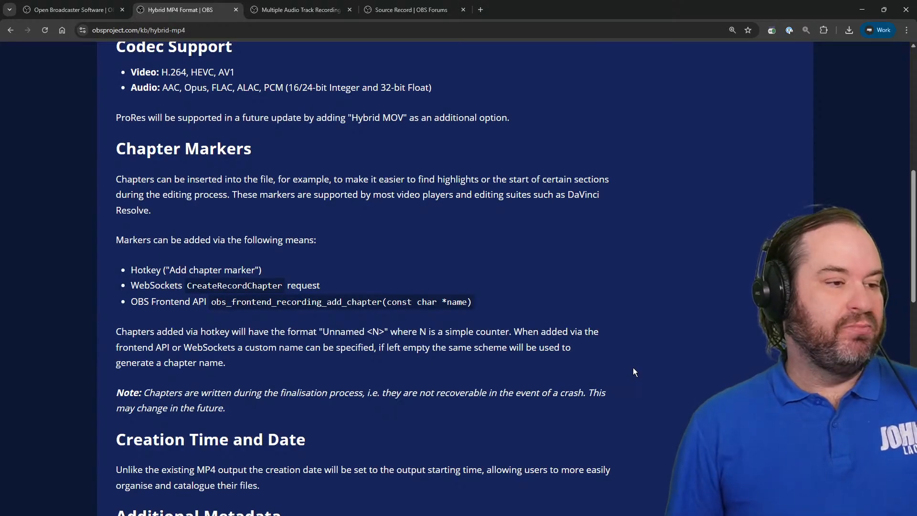
pyautogui.scroll(-2, 634, 372)
pyautogui.scroll(-1, 634, 371)
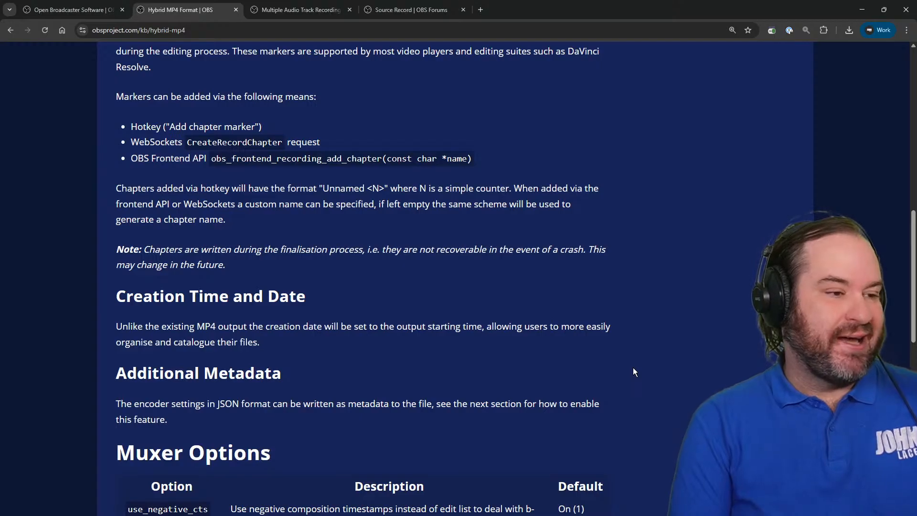
pyautogui.scroll(-6, 624, 273)
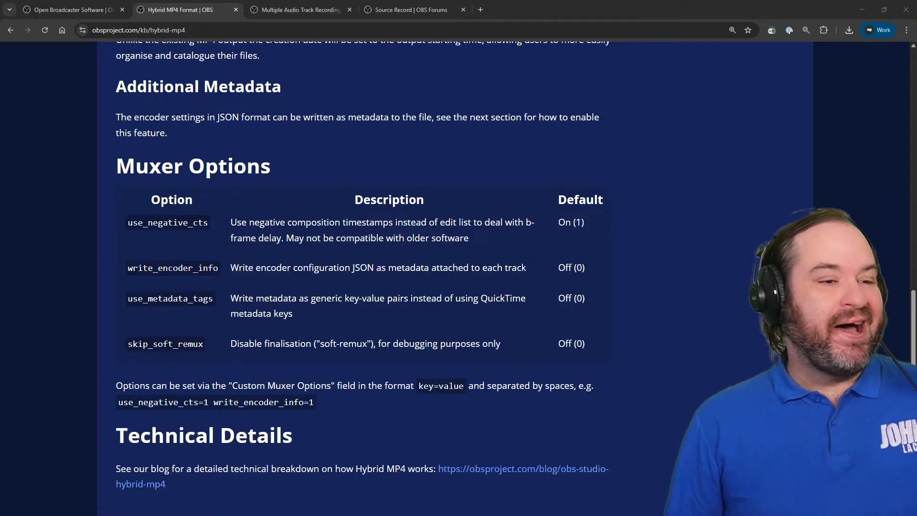
pyautogui.scroll(-3, 699, 306)
pyautogui.scroll(9, 699, 304)
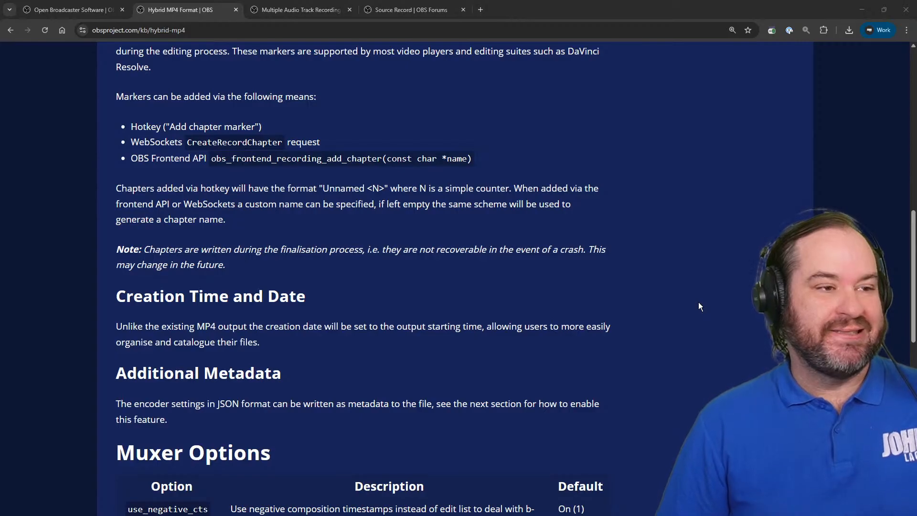
pyautogui.scroll(15, 699, 303)
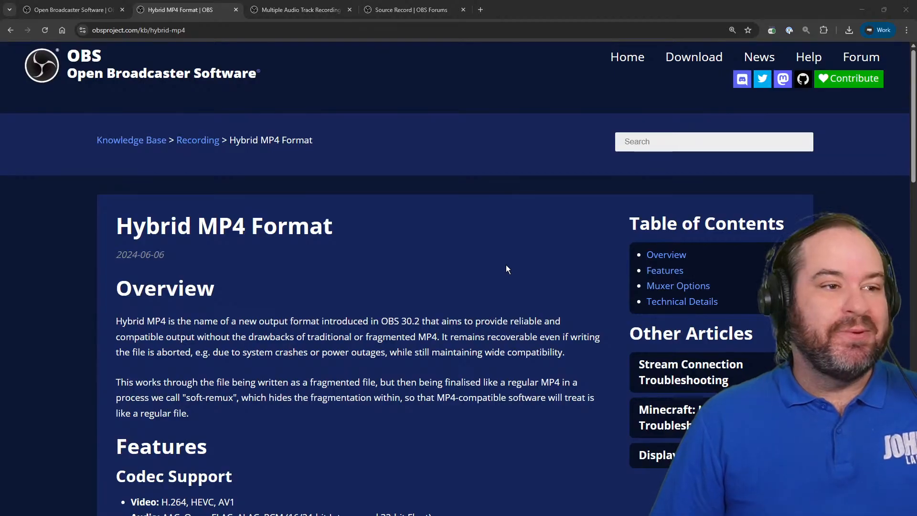
pyautogui.scroll(-10, 506, 269)
pyautogui.scroll(-2, 484, 339)
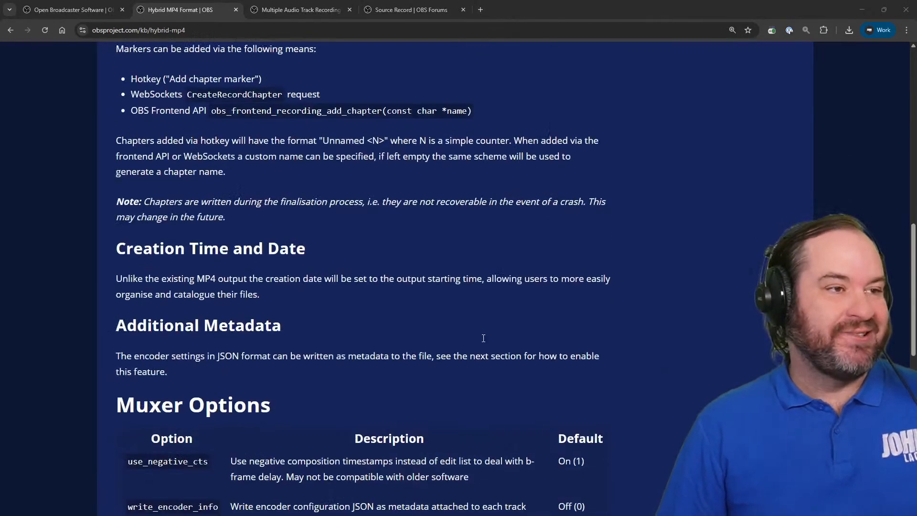
pyautogui.scroll(2, 484, 338)
pyautogui.scroll(1, 484, 338)
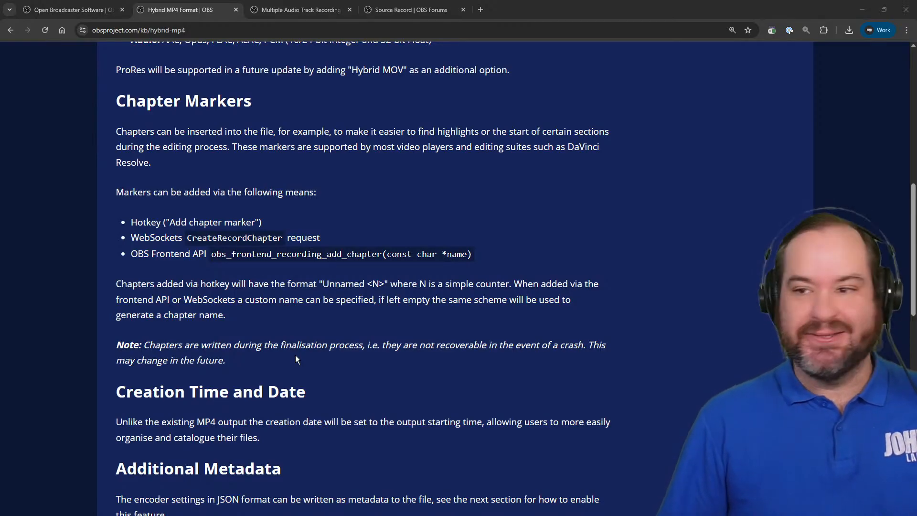
# Step: Switch to OBS and examine the recording format choices in the Advanced output mode's recording settings, discarding the changes
pyautogui.hotkey('alt', 'Tab')
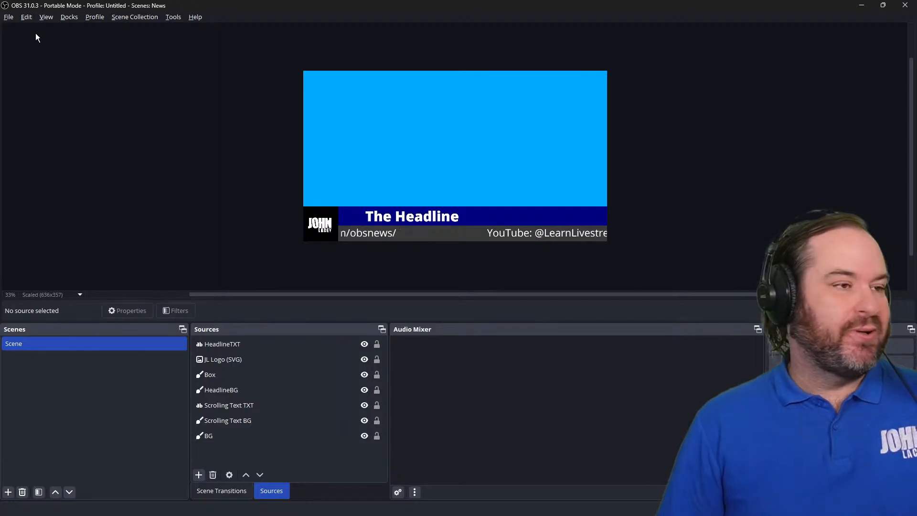
pyautogui.click(9, 18)
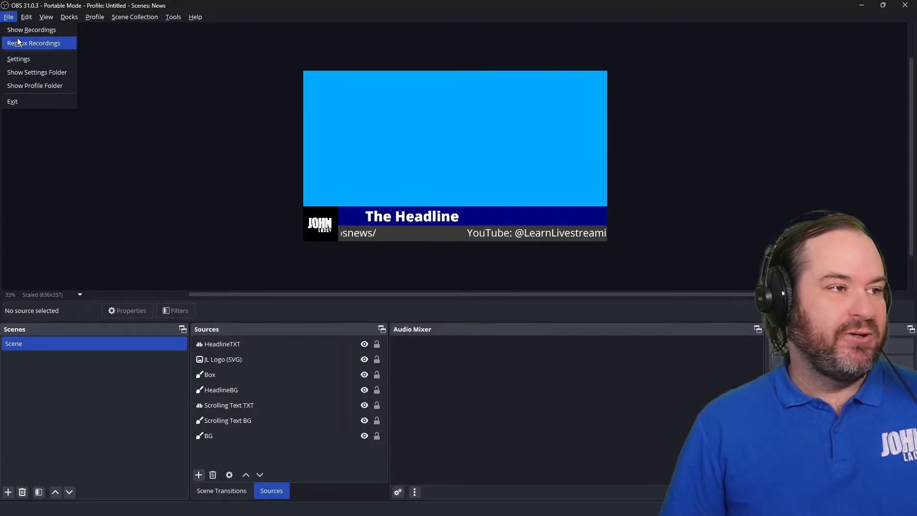
pyautogui.click(21, 58)
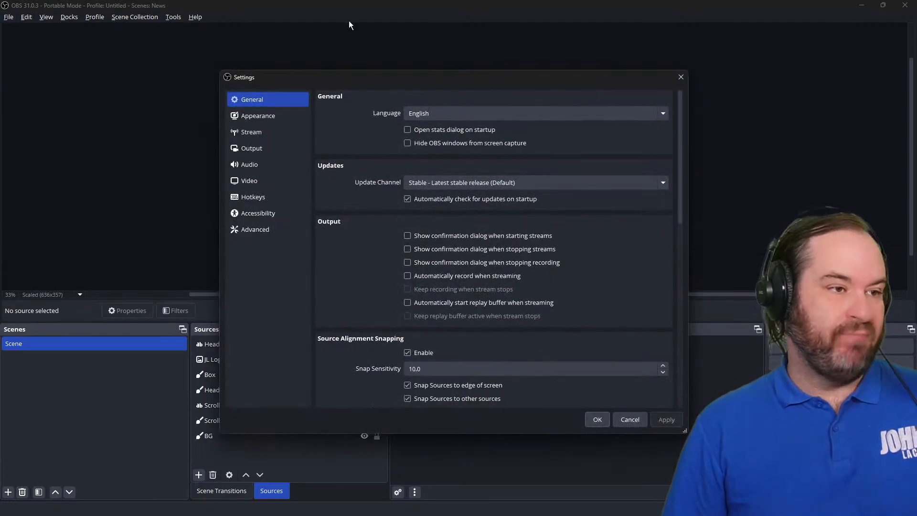
pyautogui.click(294, 149)
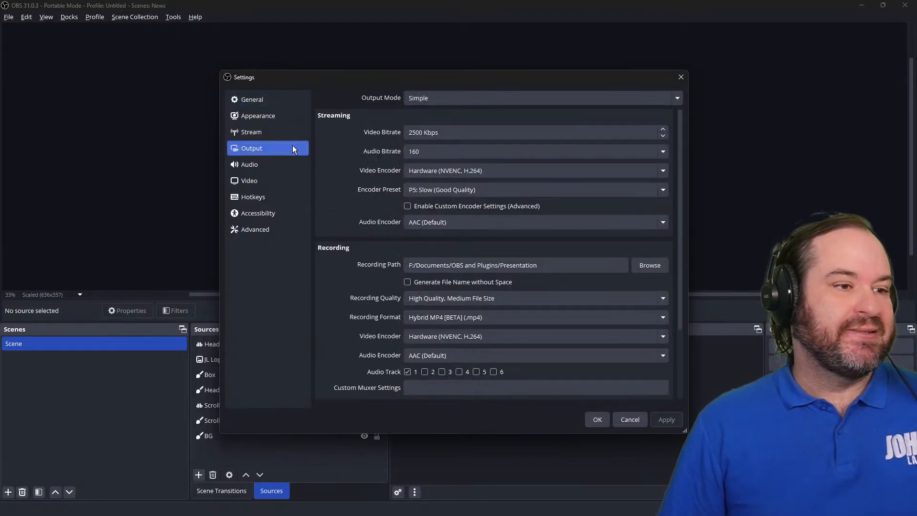
pyautogui.click(454, 101)
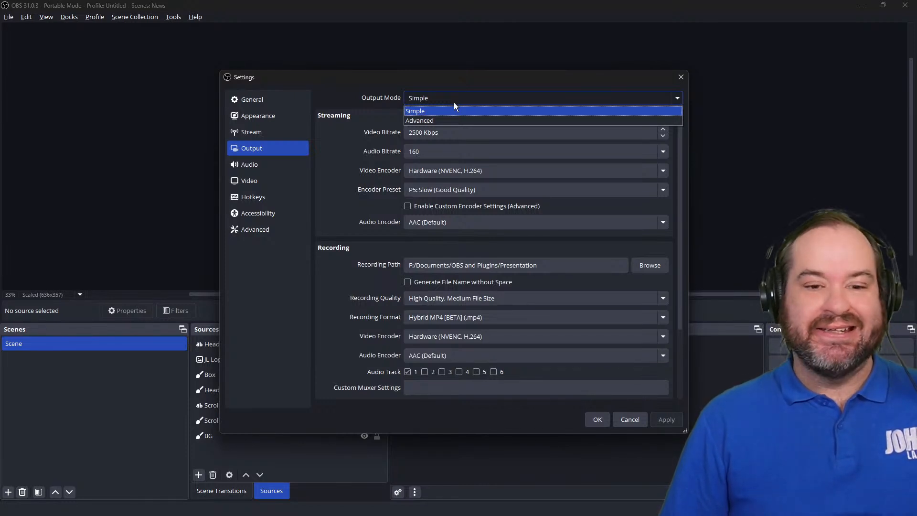
pyautogui.click(455, 121)
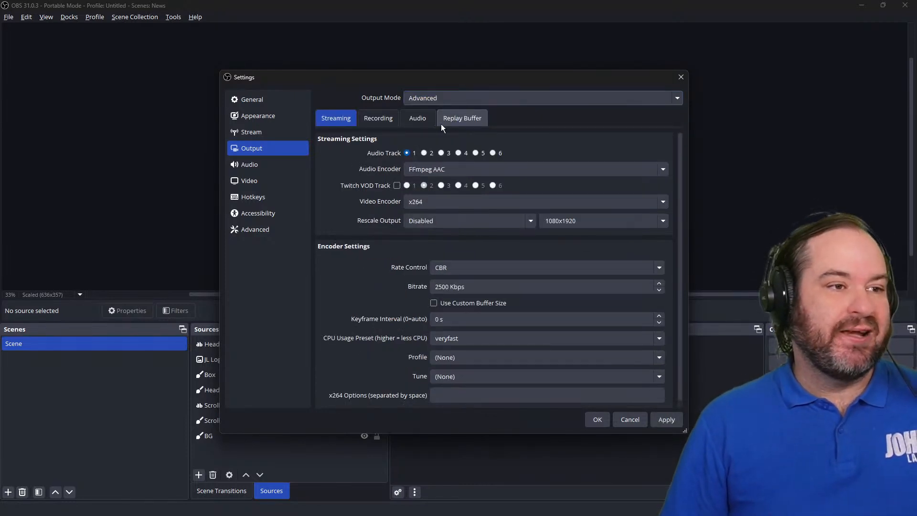
pyautogui.click(389, 121)
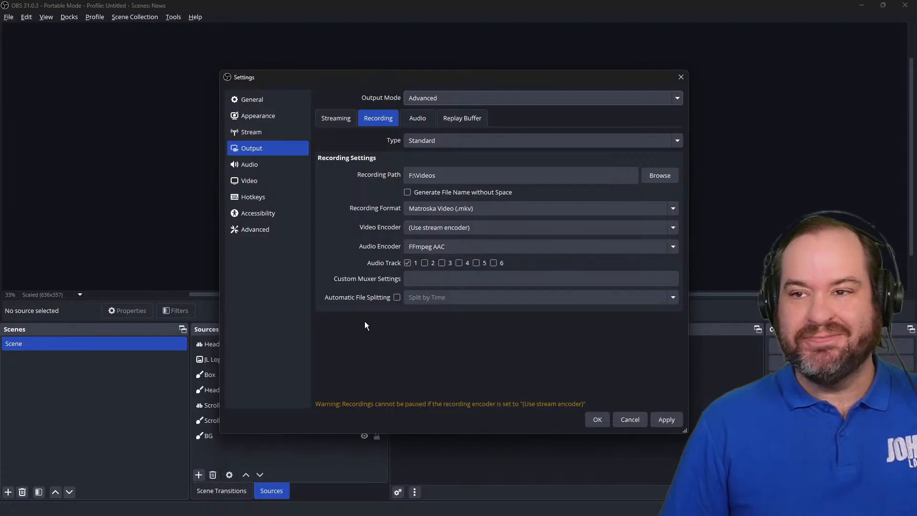
pyautogui.click(529, 208)
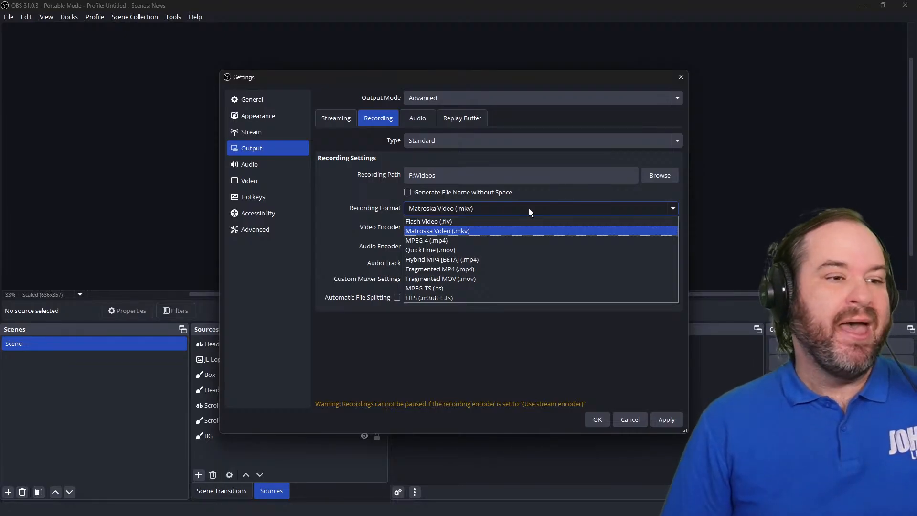
pyautogui.click(520, 235)
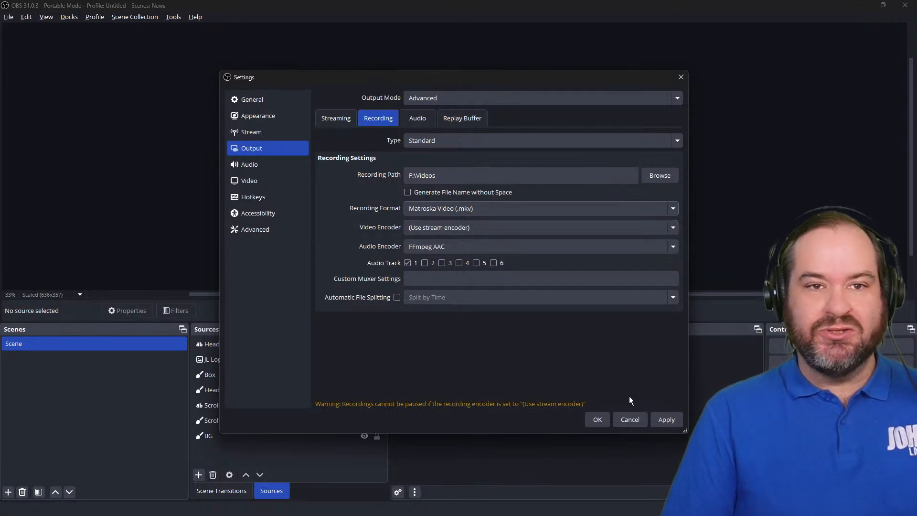
pyautogui.click(646, 420)
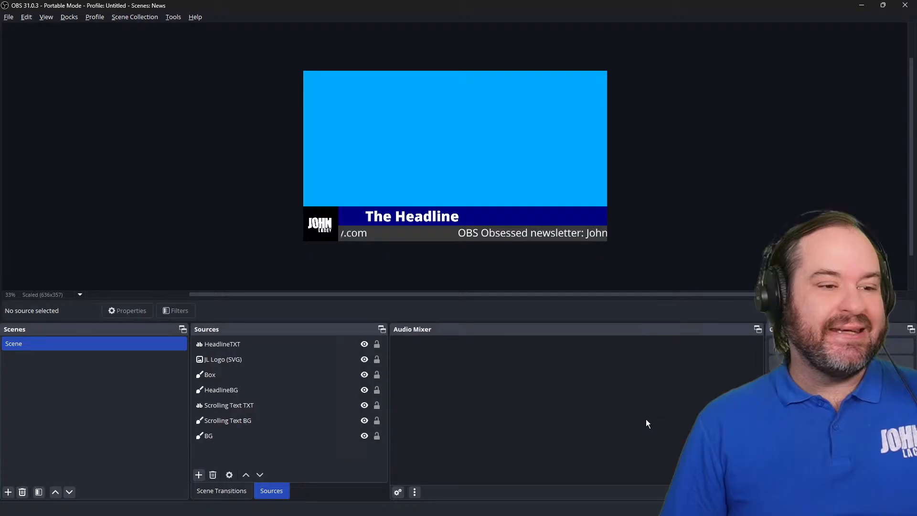
pyautogui.click(8, 18)
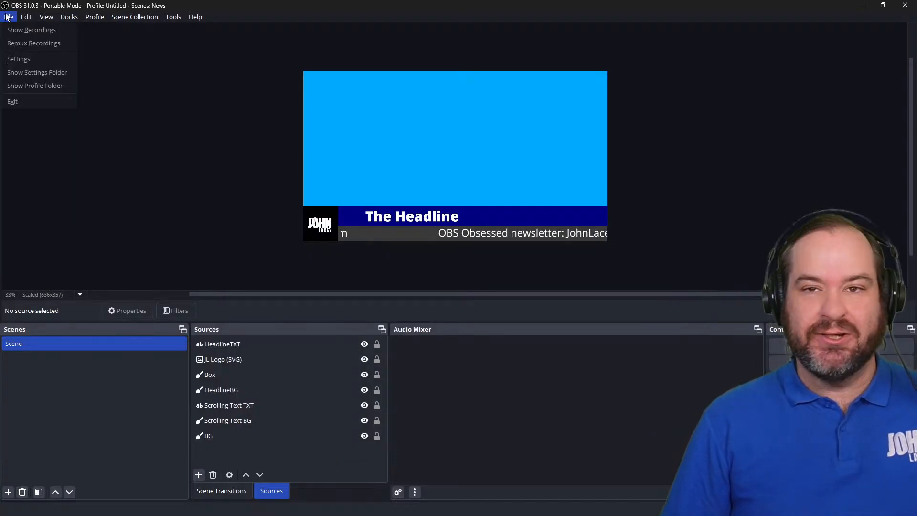
pyautogui.click(30, 47)
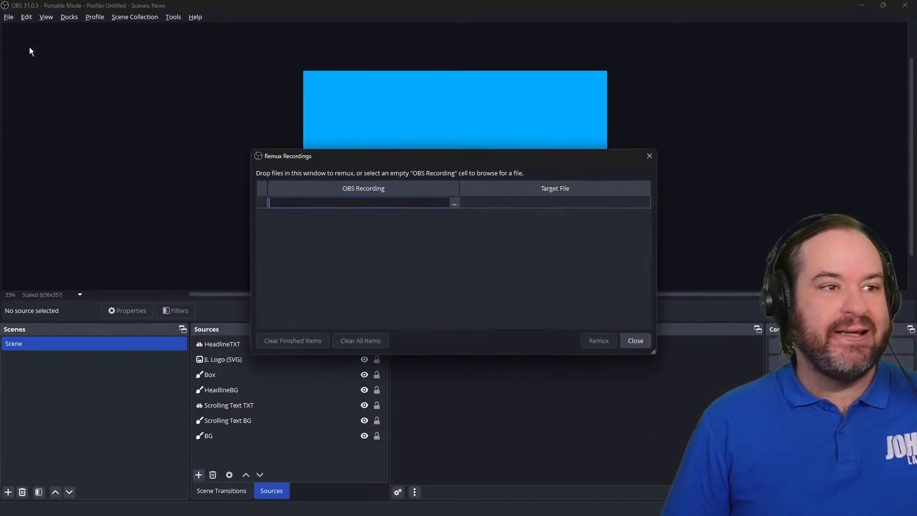
pyautogui.click(455, 203)
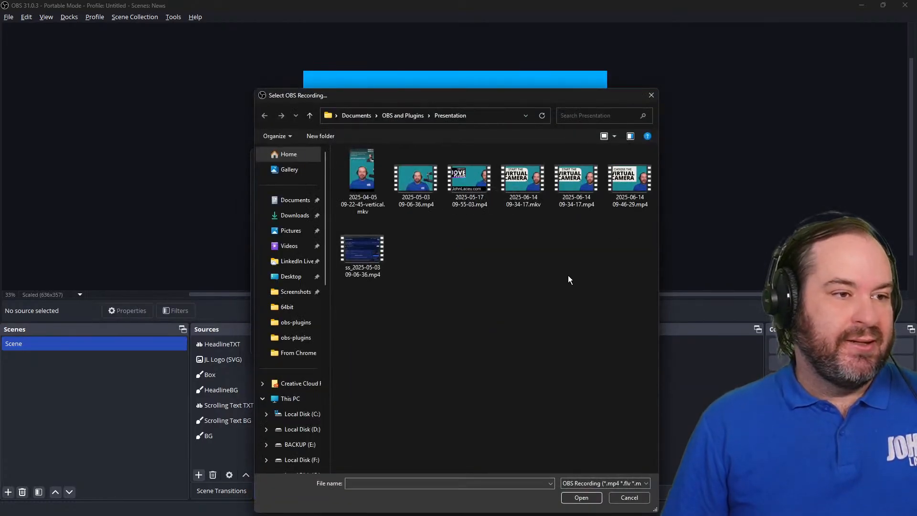
pyautogui.doubleClick(368, 188)
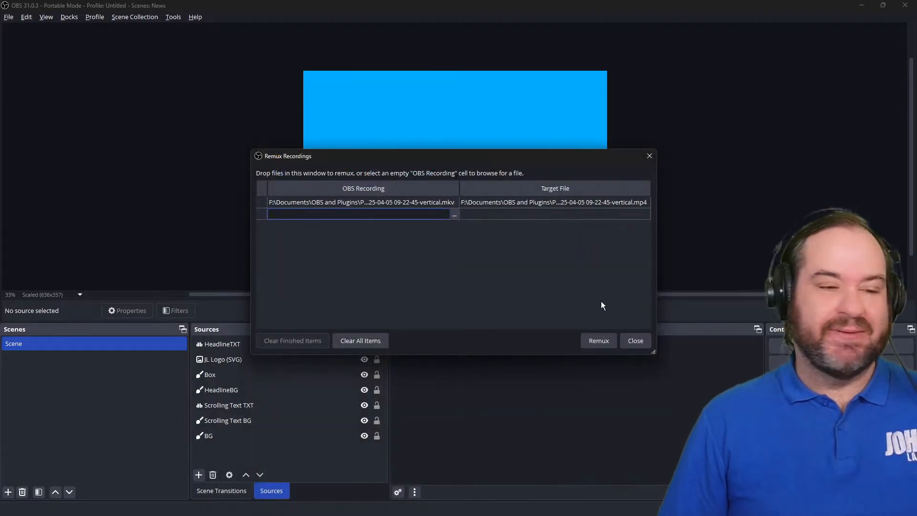
pyautogui.doubleClick(562, 202)
pyautogui.click(588, 203)
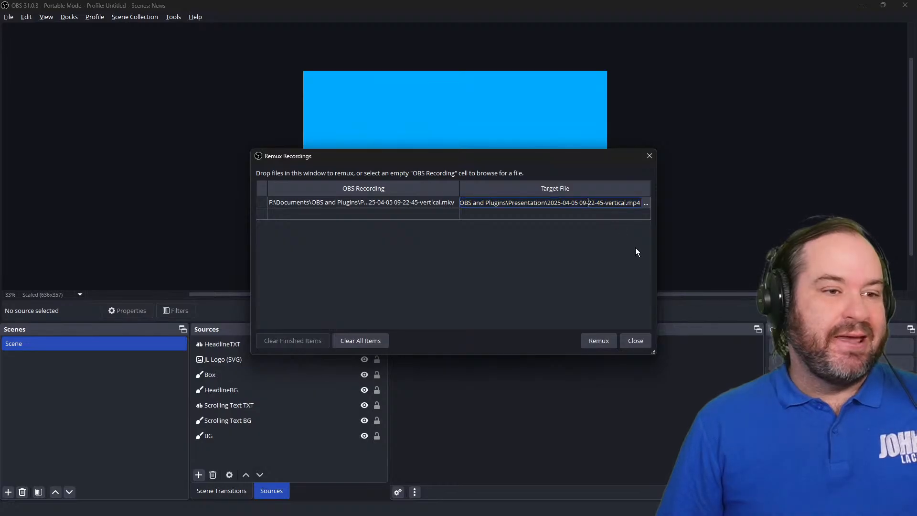
pyautogui.click(591, 342)
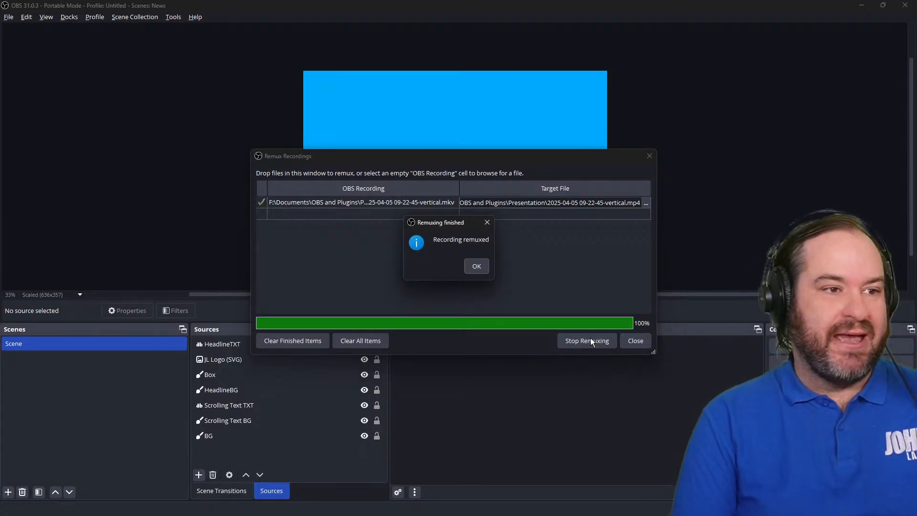
pyautogui.click(486, 268)
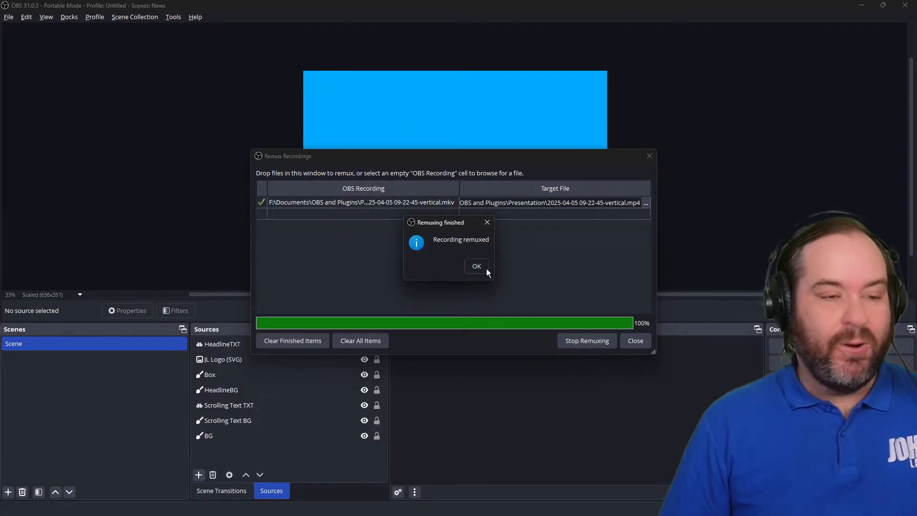
pyautogui.click(637, 346)
# Step: Check the Advanced settings for the option that automatically remuxes recordings to mp4
pyautogui.click(11, 18)
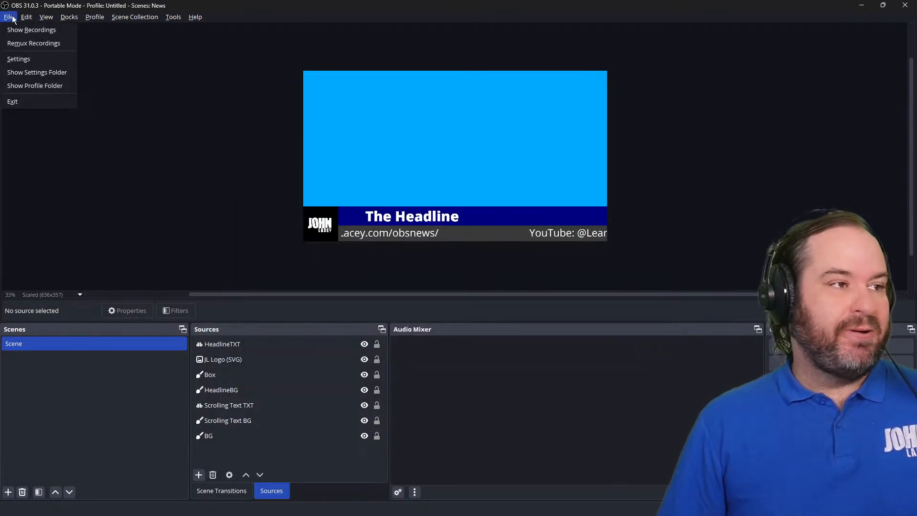
pyautogui.click(24, 57)
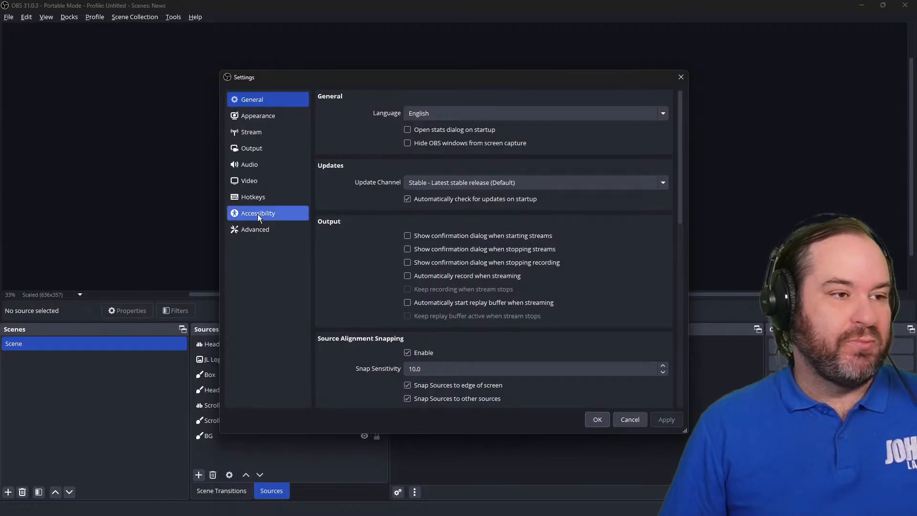
pyautogui.click(263, 230)
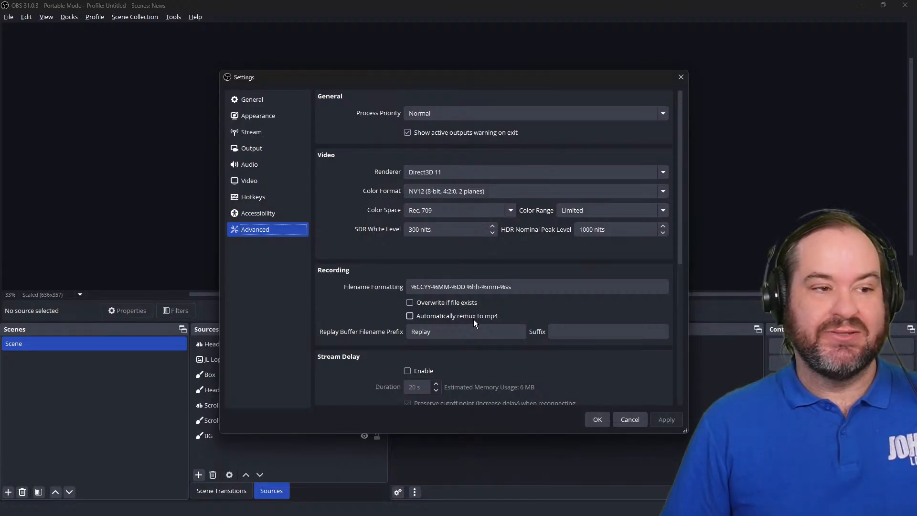
# Step: Review the recording format, audio track and replay buffer options in the Output settings, and accept the settings
pyautogui.click(292, 128)
pyautogui.click(293, 121)
pyautogui.click(293, 144)
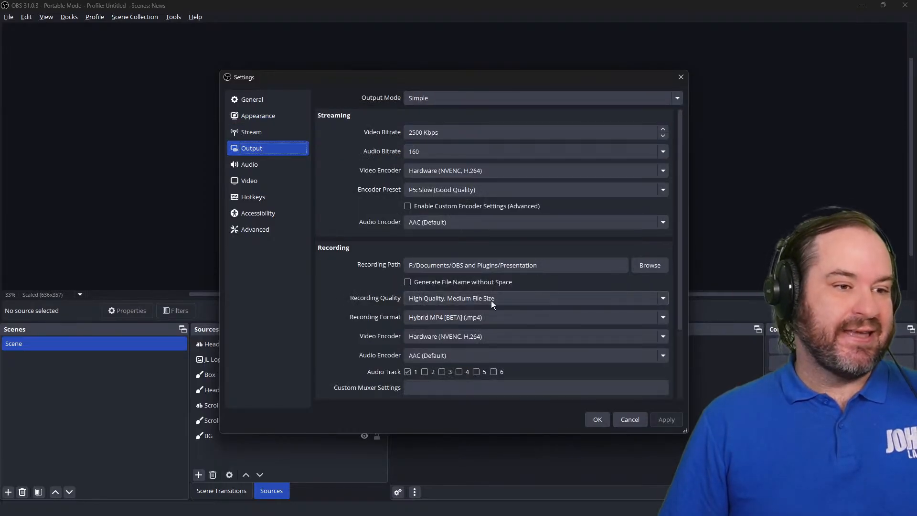
pyautogui.click(578, 320)
pyautogui.click(578, 320)
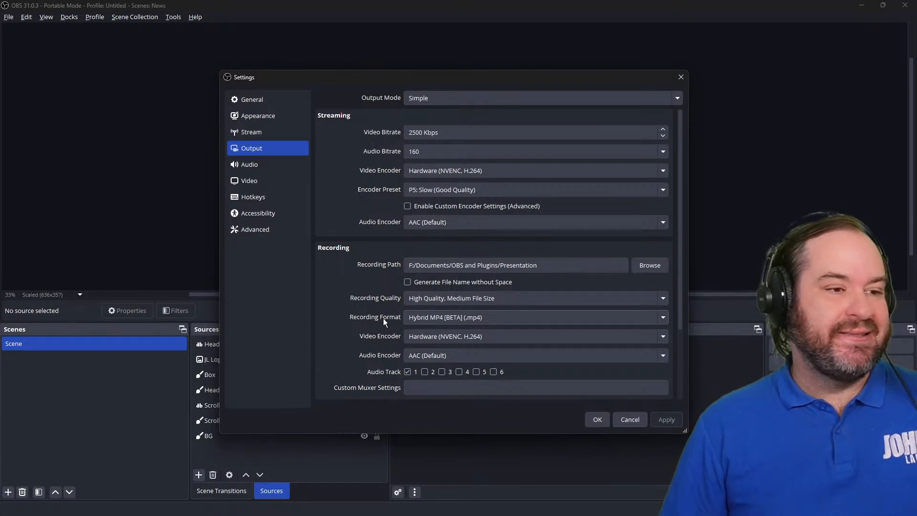
pyautogui.scroll(-1, 385, 340)
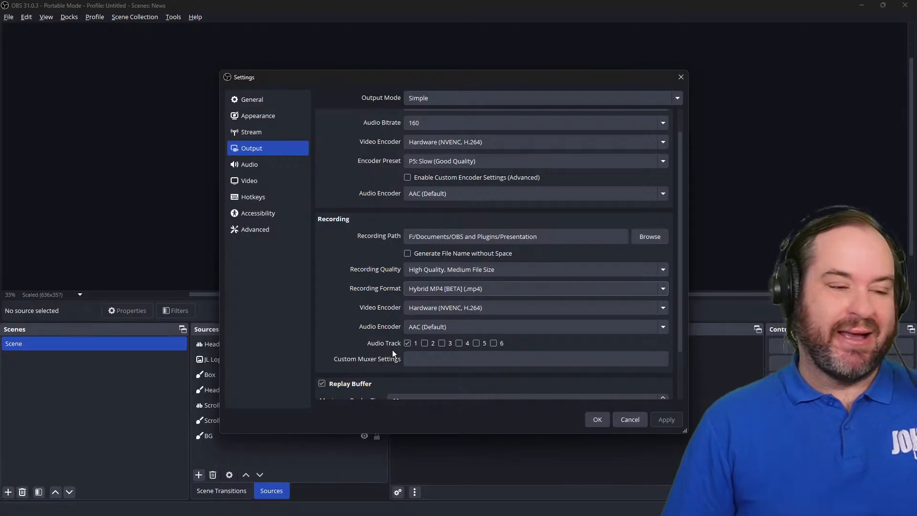
pyautogui.scroll(-3, 392, 350)
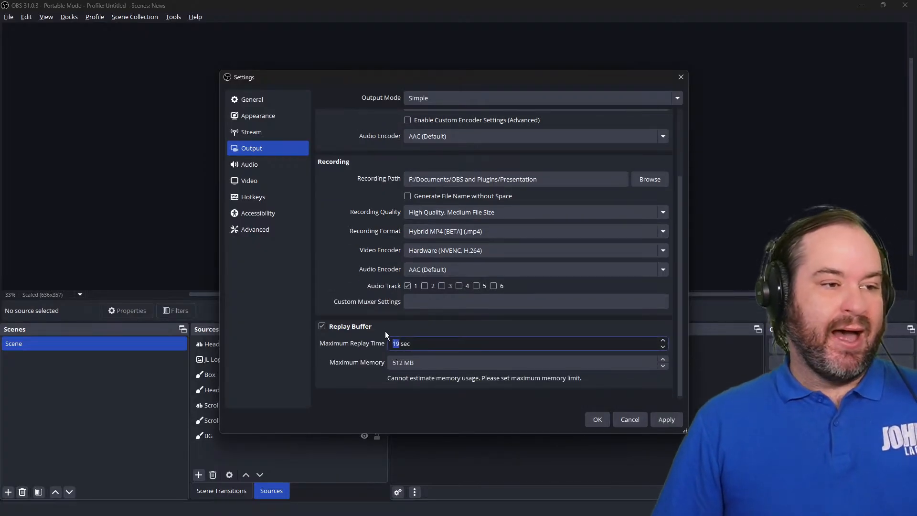
pyautogui.scroll(4, 386, 319)
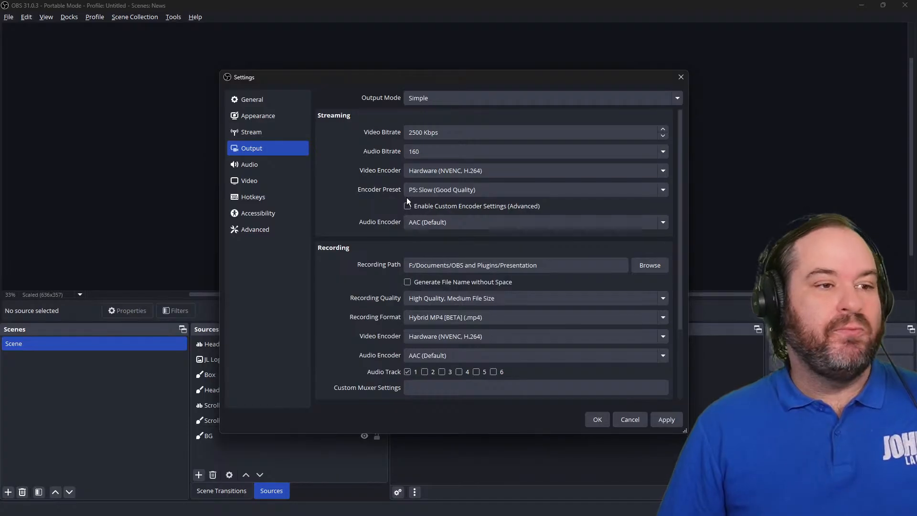
pyautogui.click(596, 420)
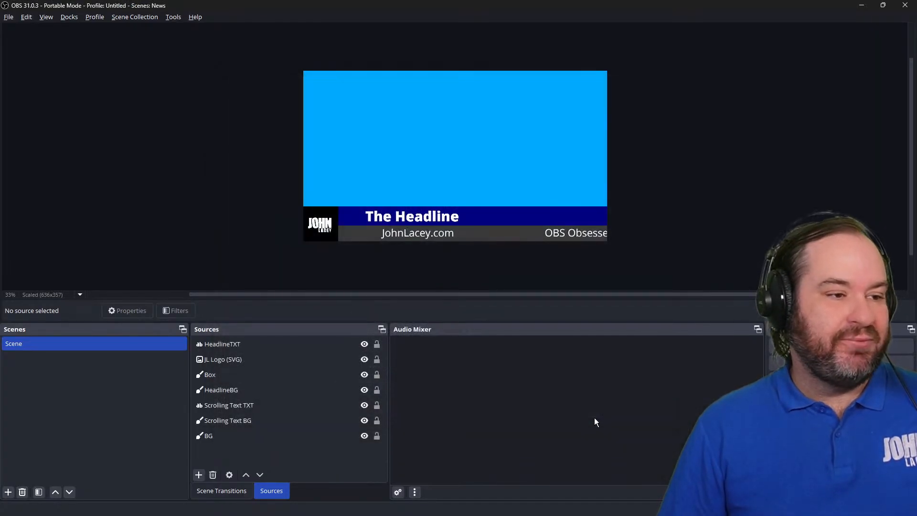
# Step: Add a new video capture device source named OBS Virtual Camera to the scene
pyautogui.click(199, 477)
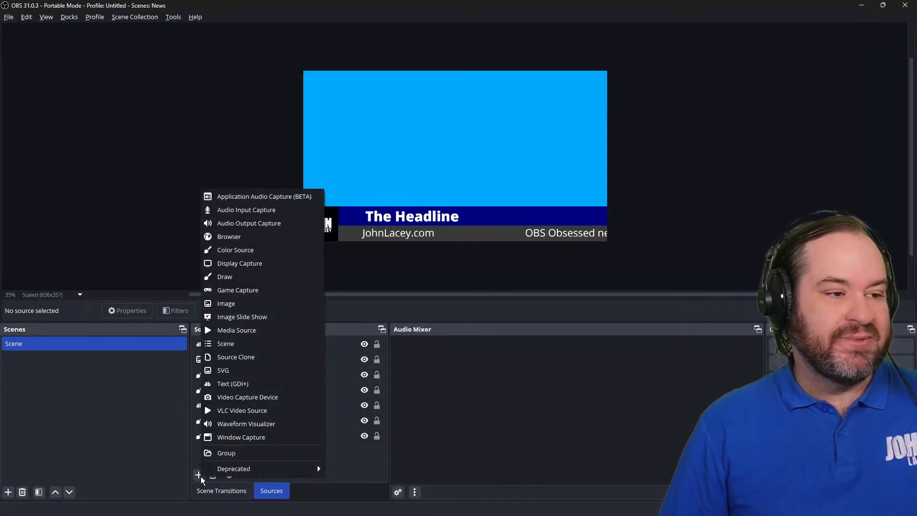
pyautogui.click(304, 398)
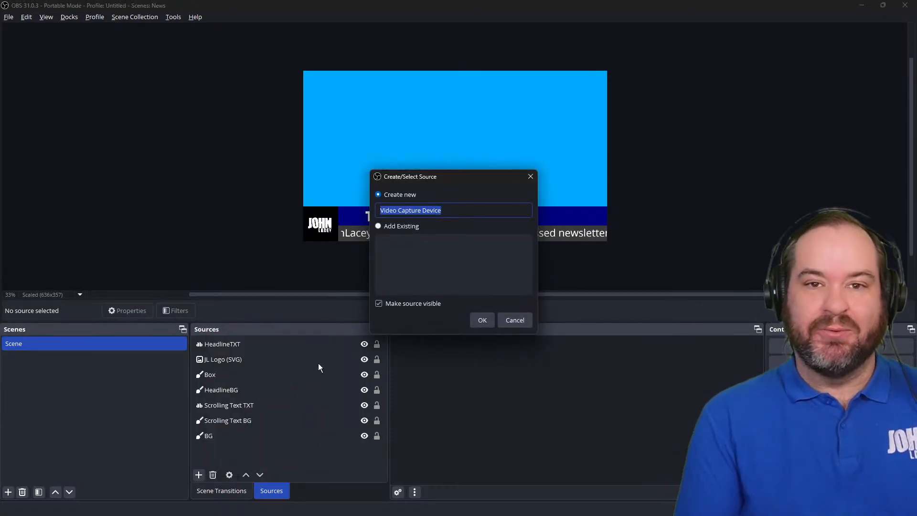
pyautogui.write('OBS')
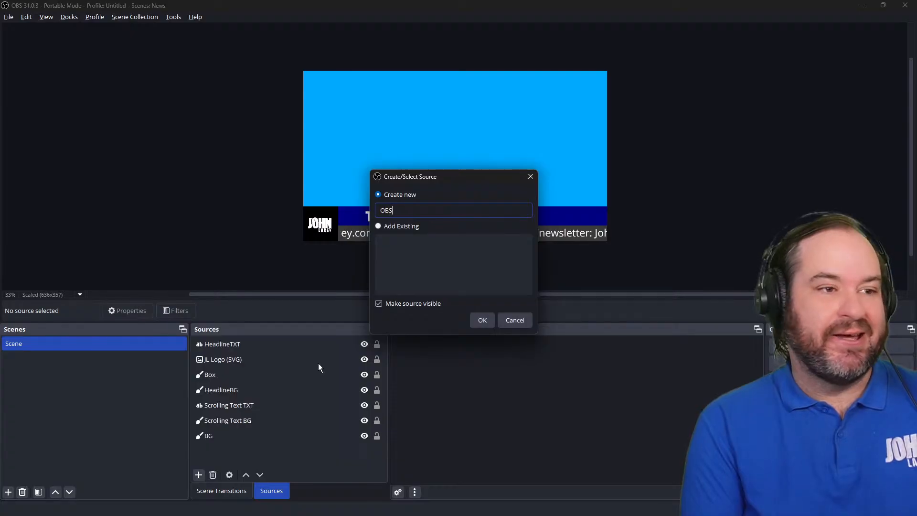
pyautogui.write(' Virtual Camera')
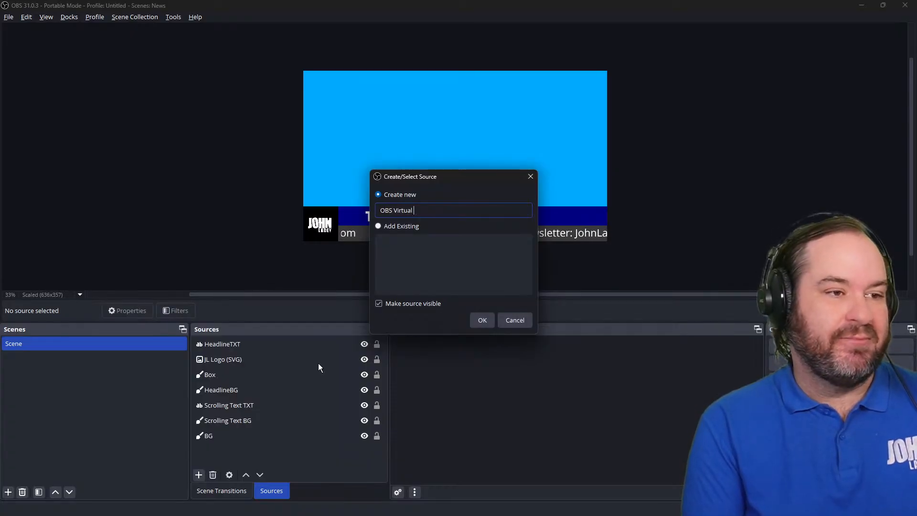
pyautogui.press('Return')
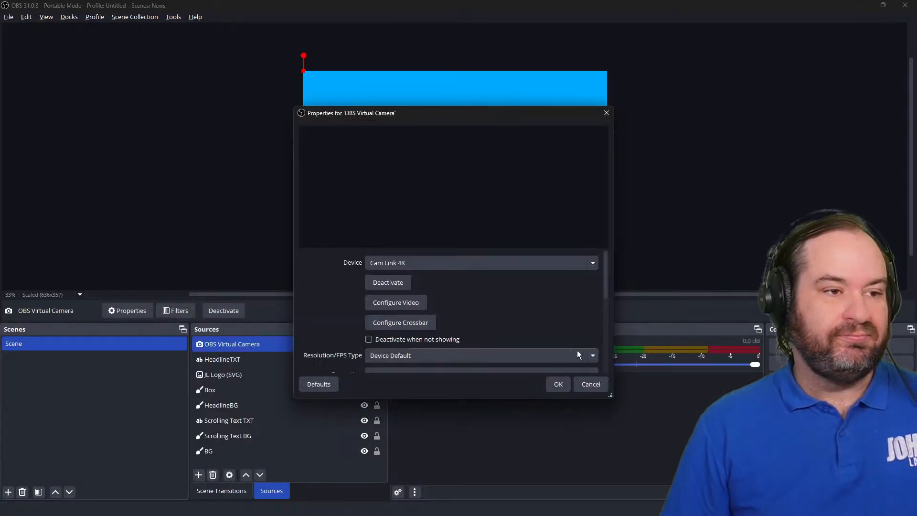
# Step: Set the new source's device to OBS Virtual Camera, accept its properties, and move it directly above BG in the source order
pyautogui.click(516, 267)
pyautogui.click(515, 305)
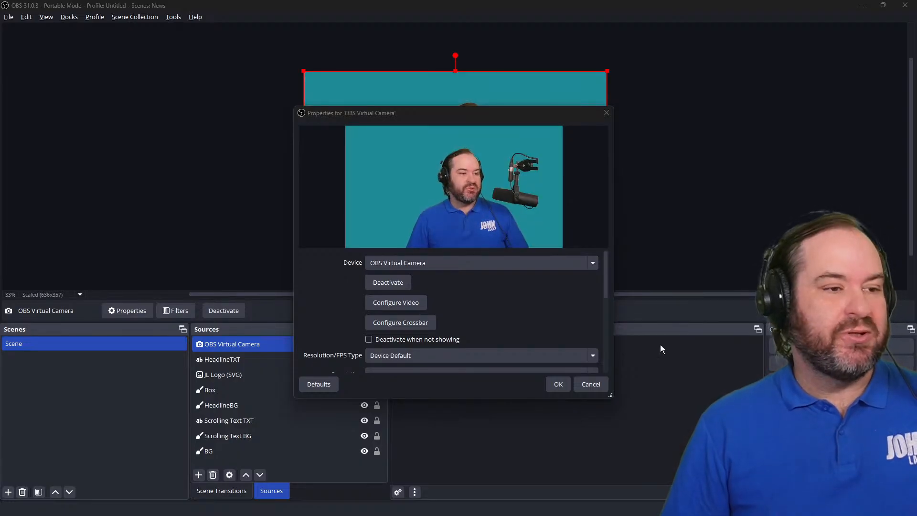
pyautogui.scroll(-1, 510, 308)
pyautogui.scroll(-4, 510, 308)
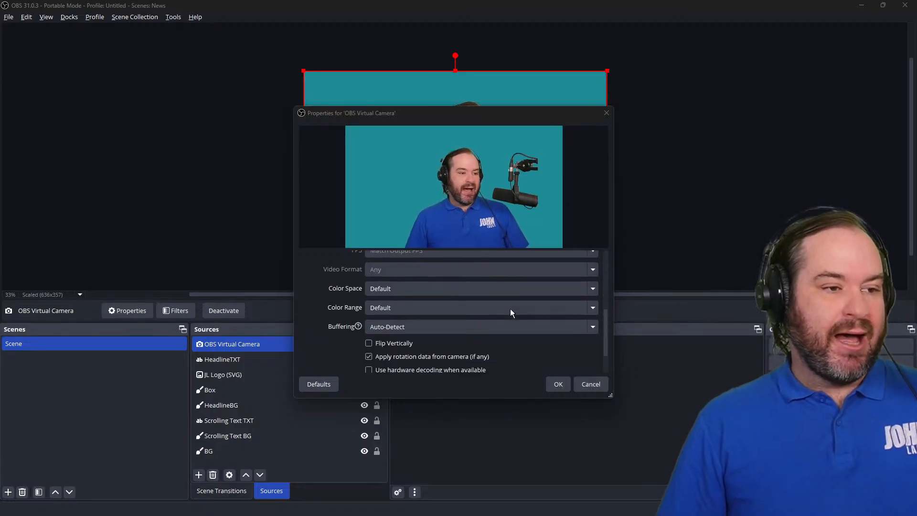
pyautogui.scroll(-1, 515, 346)
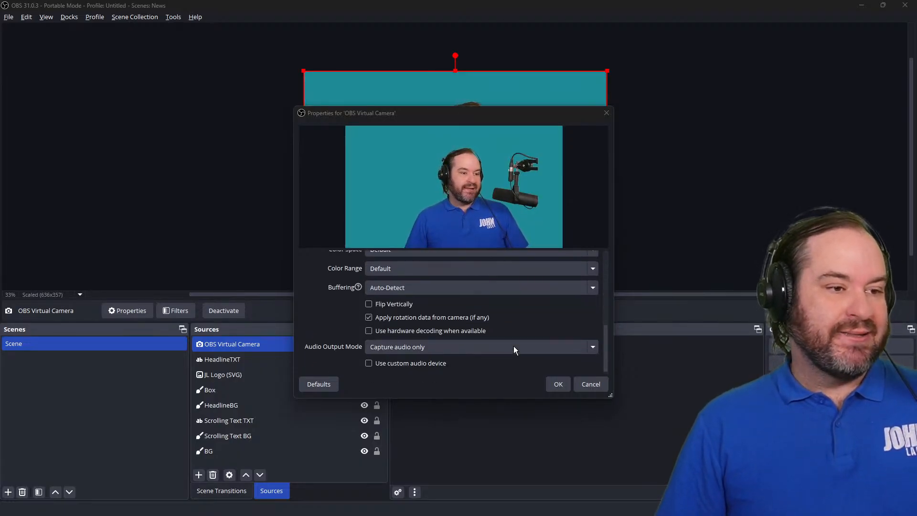
pyautogui.click(558, 386)
pyautogui.moveTo(344, 348); pyautogui.dragTo(342, 453)
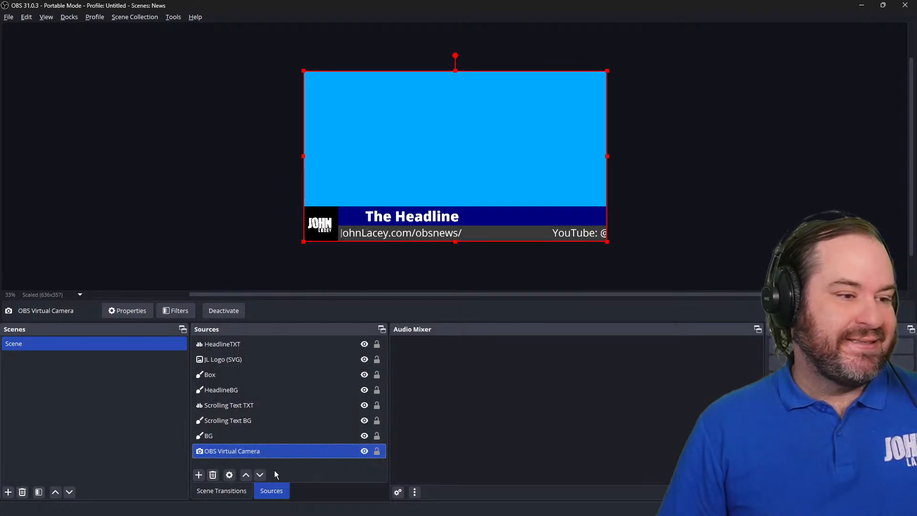
pyautogui.click(246, 475)
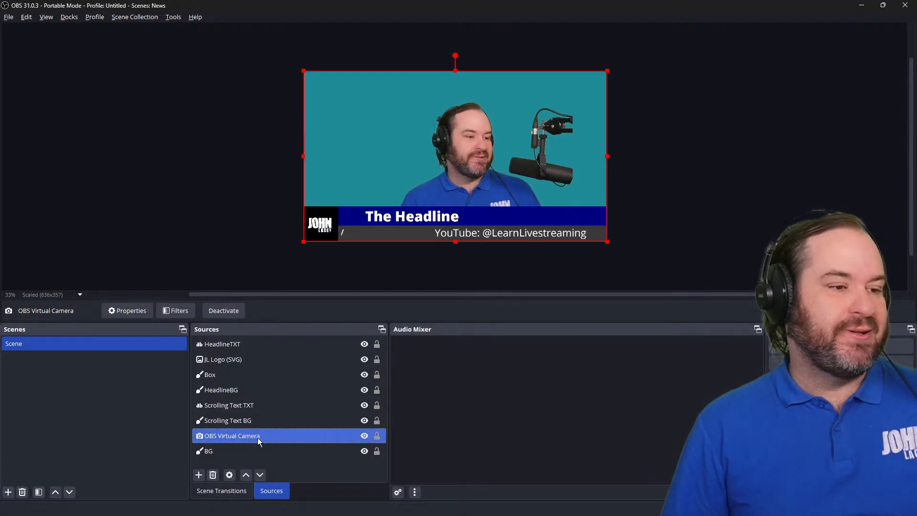
# Step: Add an audio input capture source named Rodecaster that uses the Microphone (RODECaster Pro Stereo) device
pyautogui.click(199, 475)
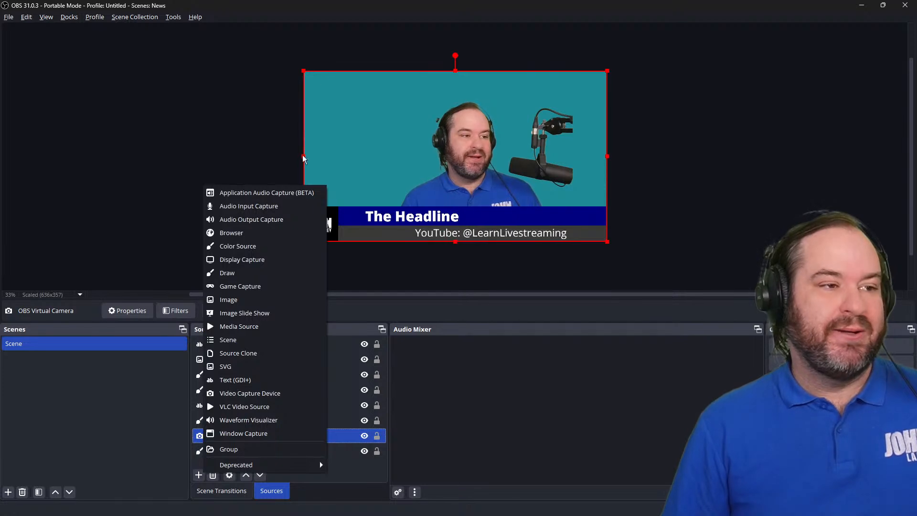
pyautogui.click(290, 209)
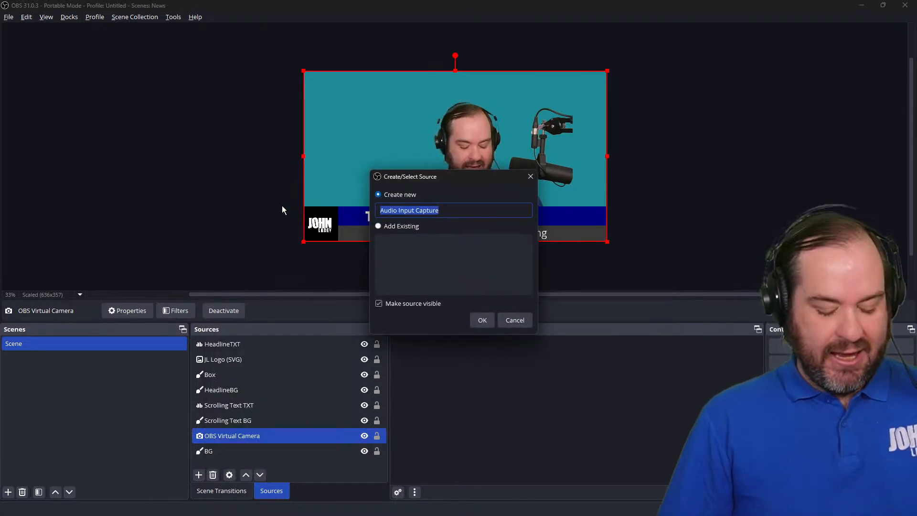
pyautogui.write('Roe')
pyautogui.press('BackSpace')
pyautogui.write('decaster')
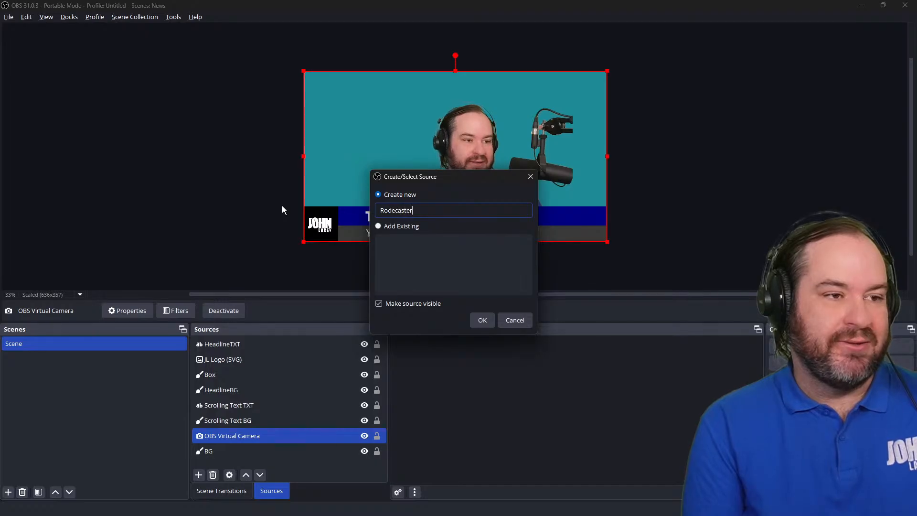
pyautogui.press('Return')
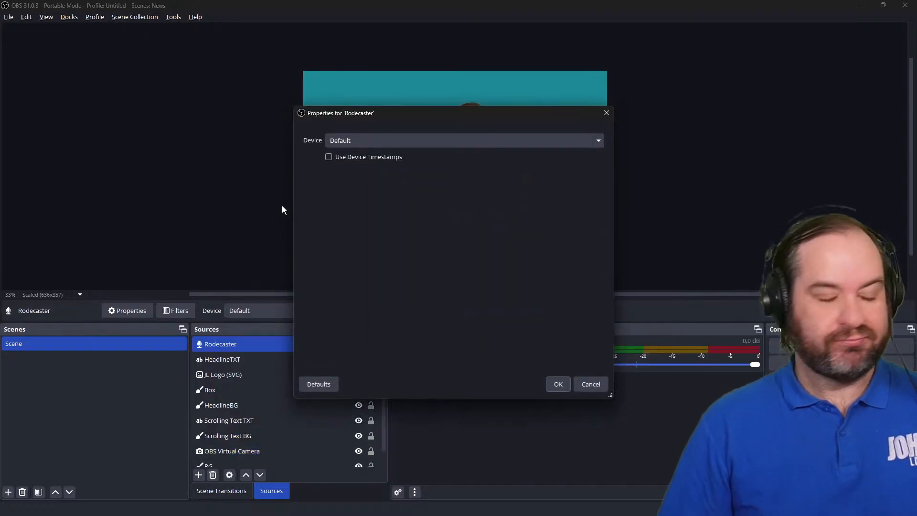
pyautogui.click(512, 138)
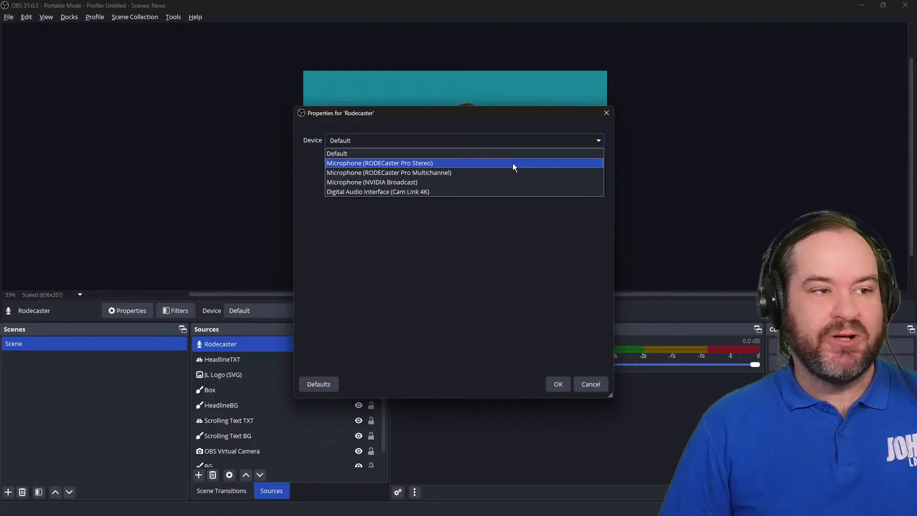
pyautogui.click(513, 164)
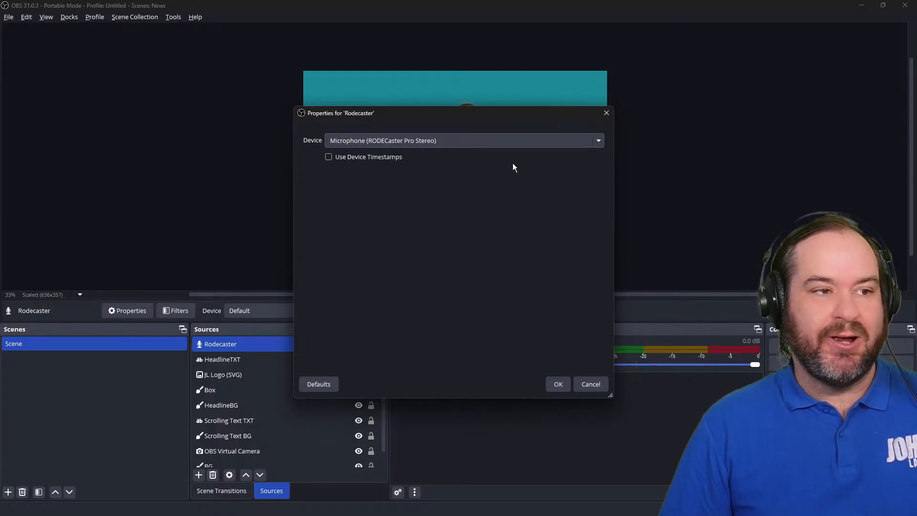
pyautogui.click(556, 383)
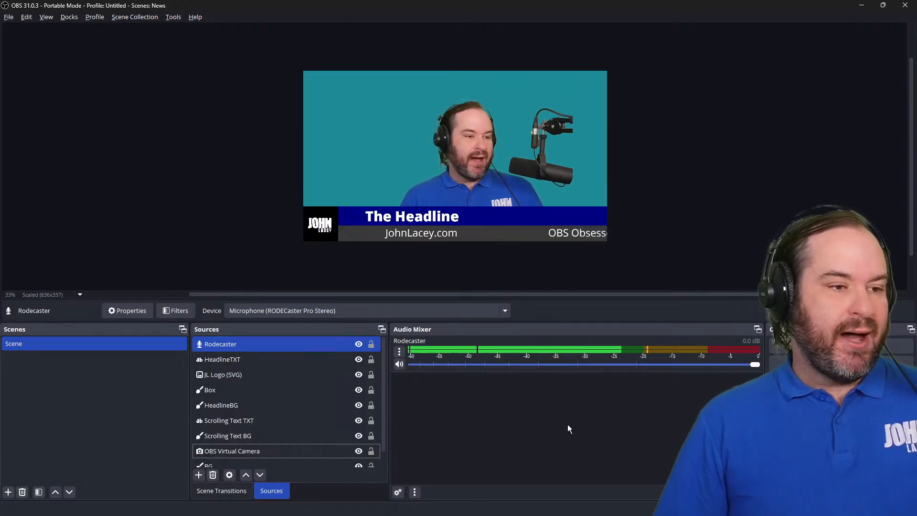
# Step: Look over the Rodecaster mixer options and check that the Audio Mixer dock is enabled
pyautogui.click(401, 351)
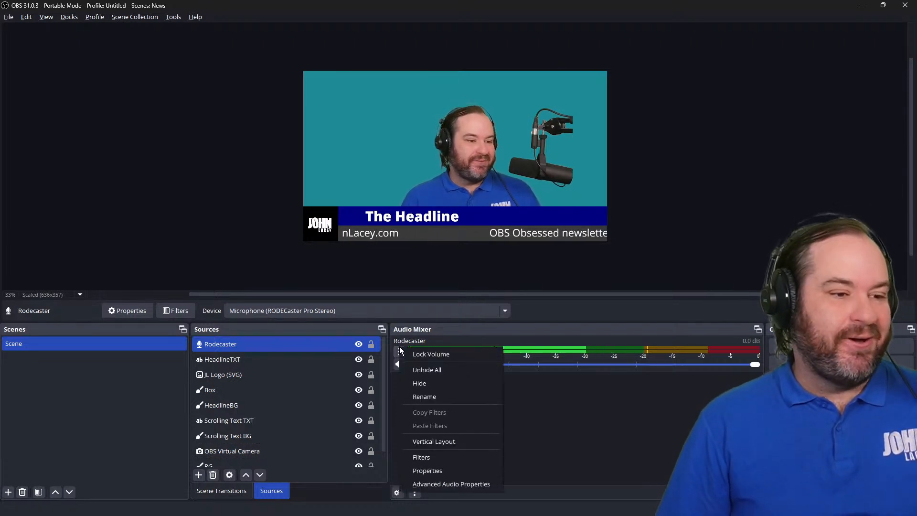
pyautogui.click(513, 488)
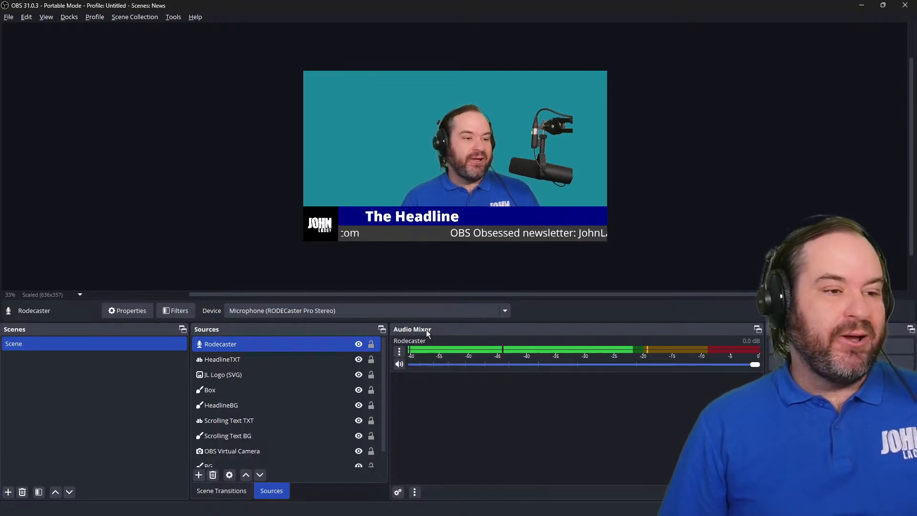
pyautogui.click(70, 17)
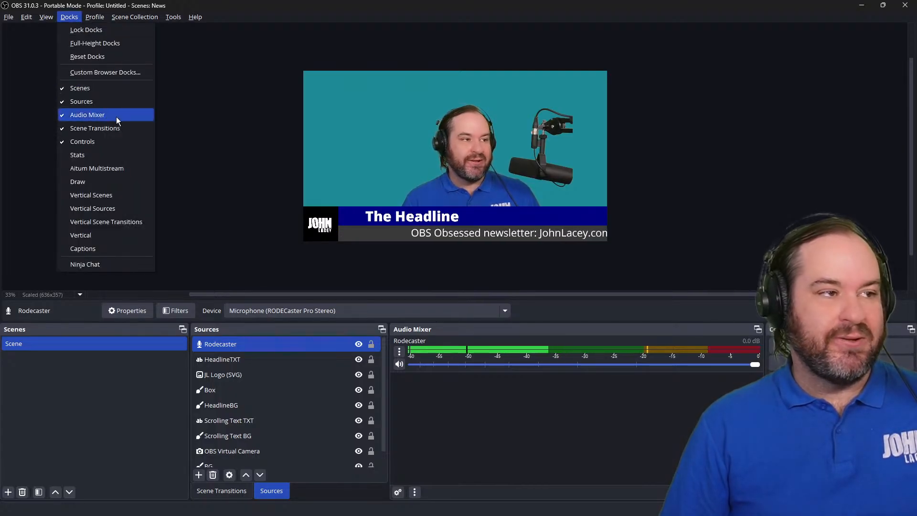
pyautogui.click(414, 375)
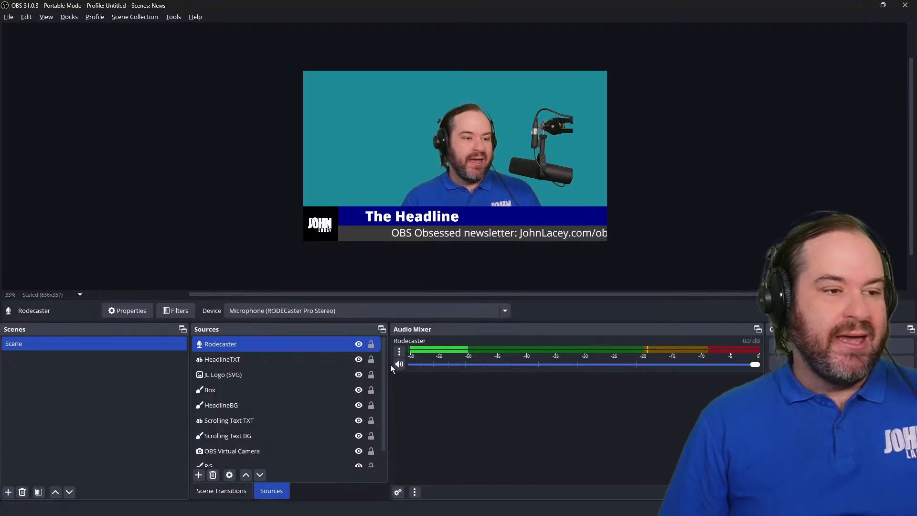
# Step: Open the advanced audio properties and set the Rodecaster source's audio monitoring to Monitor and Output
pyautogui.click(402, 353)
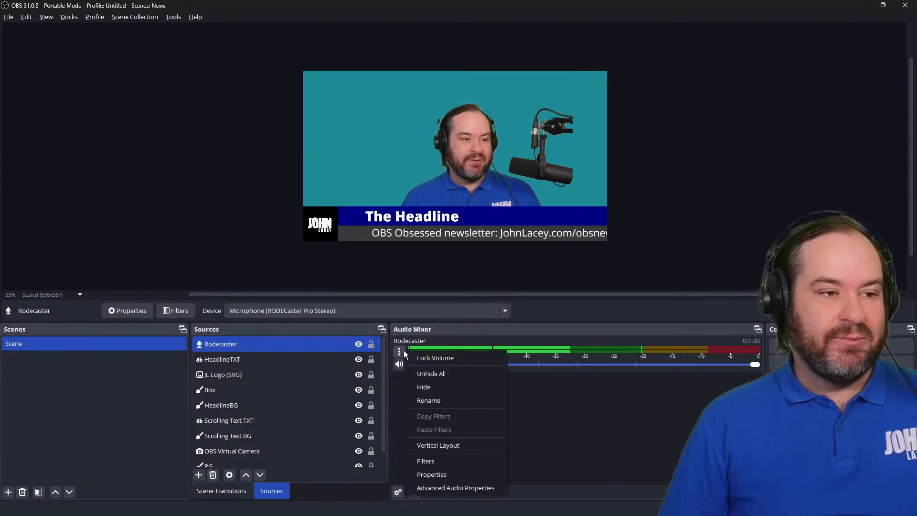
pyautogui.click(488, 492)
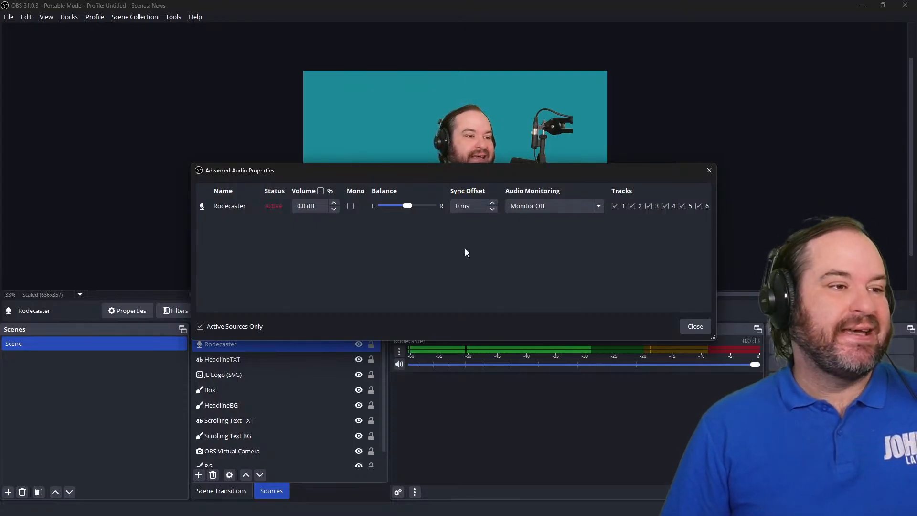
pyautogui.click(301, 206)
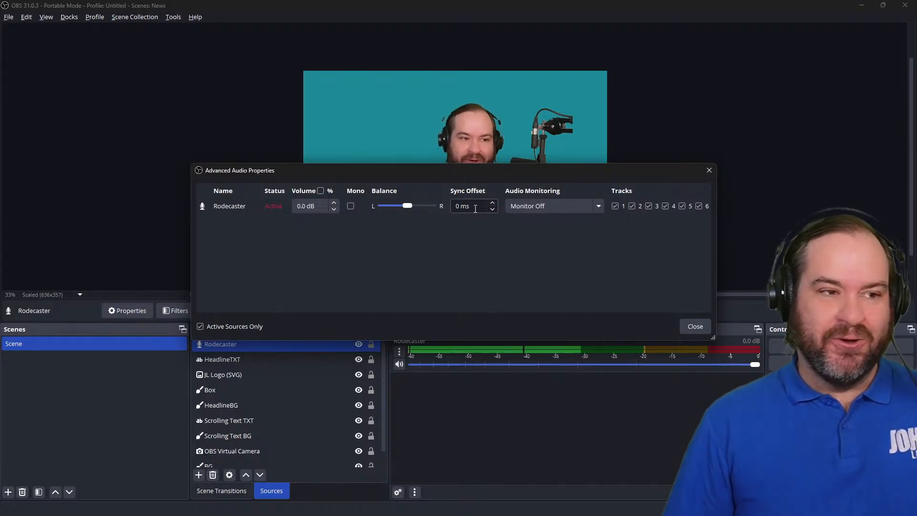
pyautogui.click(562, 208)
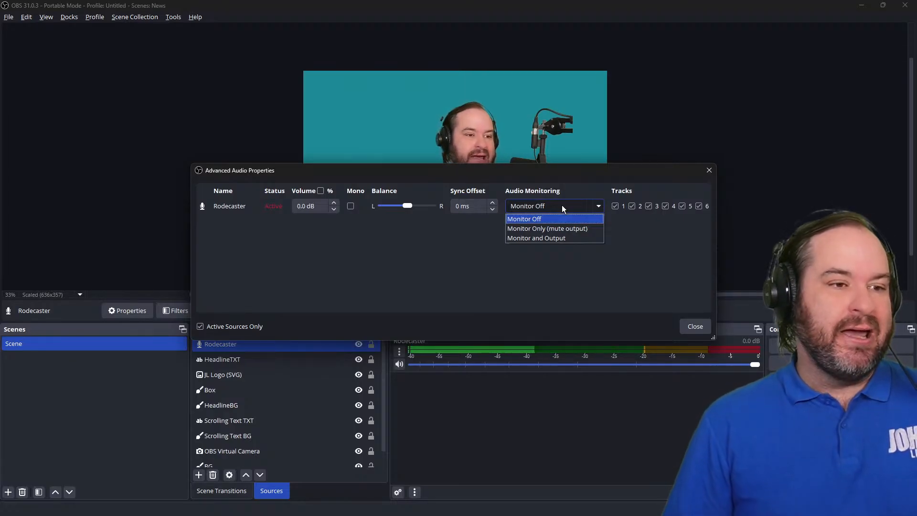
pyautogui.click(587, 239)
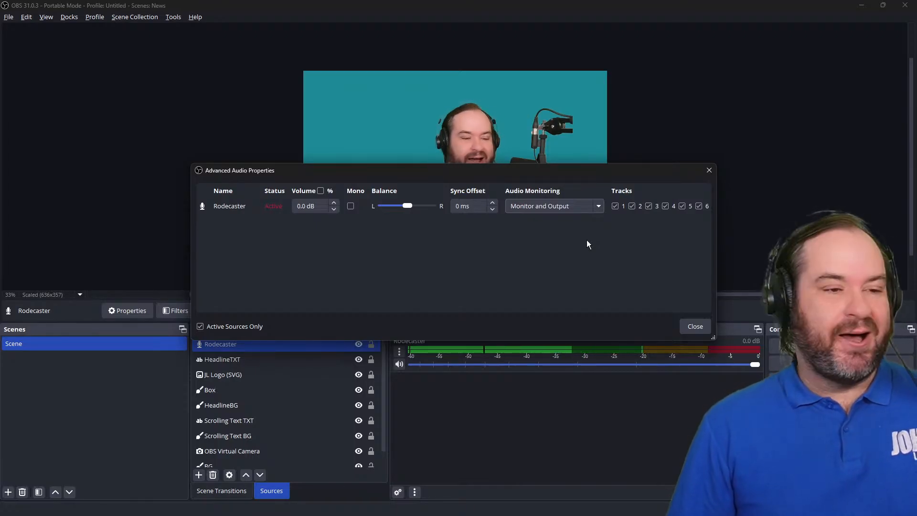
# Step: Set the Rodecaster source's audio monitoring to Monitor Only (mute output)
pyautogui.click(578, 213)
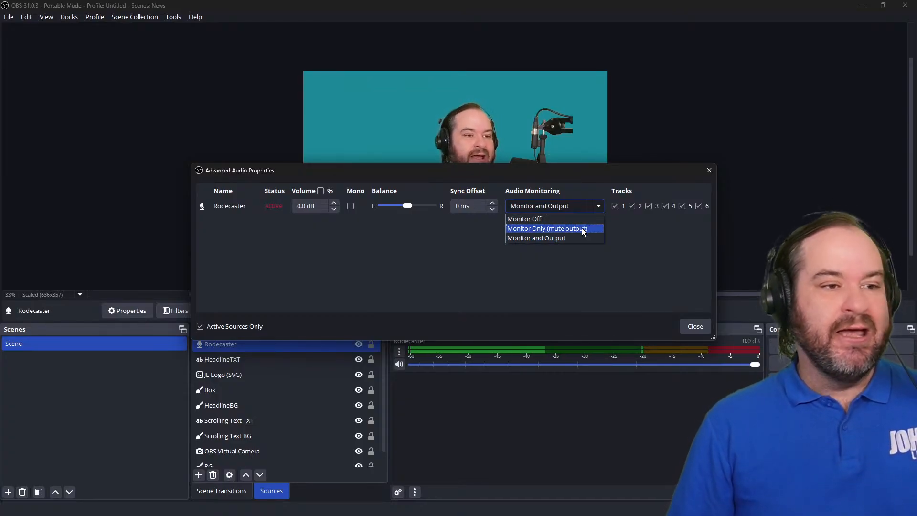
pyautogui.click(582, 228)
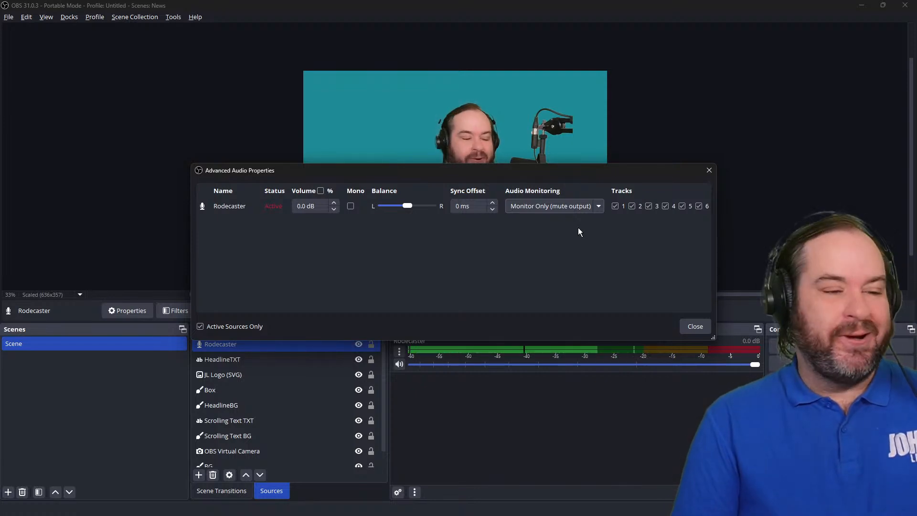
pyautogui.click(581, 206)
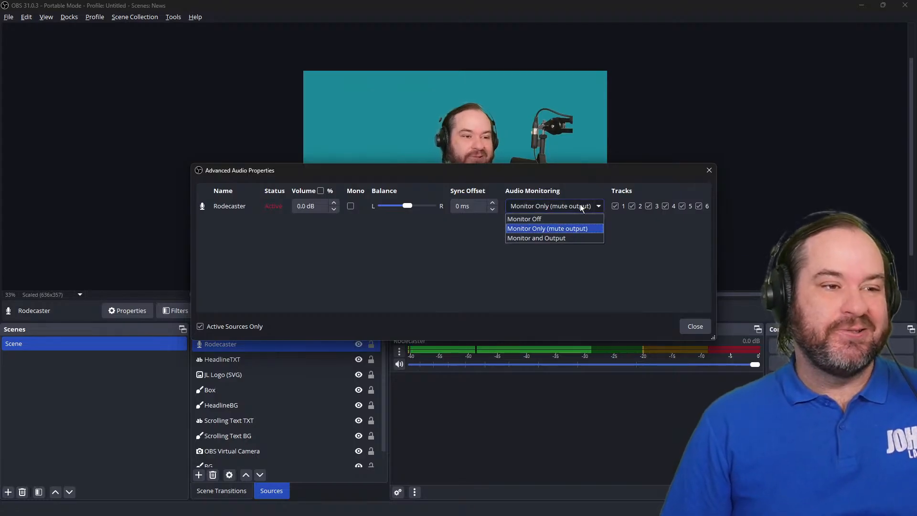
pyautogui.click(580, 205)
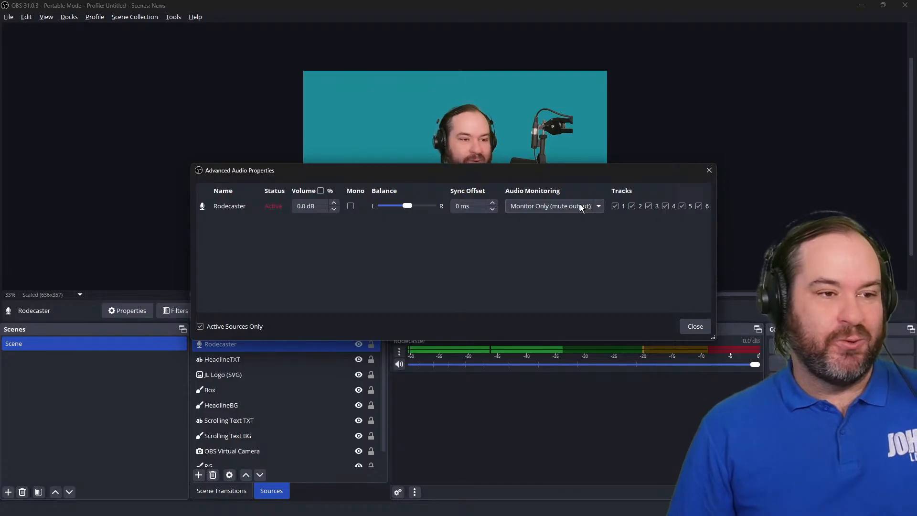
# Step: Set the Rodecaster source's audio monitoring to Monitor Off and close the advanced audio properties
pyautogui.click(580, 204)
pyautogui.click(584, 216)
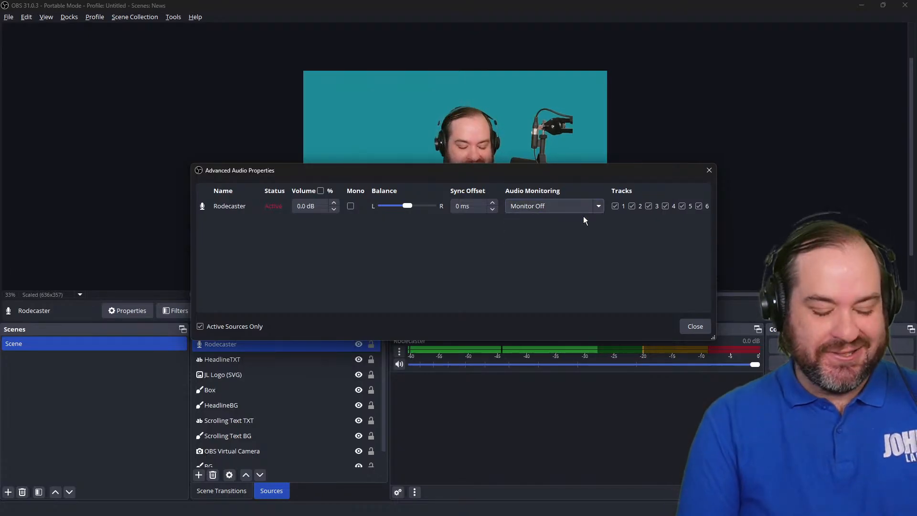
pyautogui.click(705, 324)
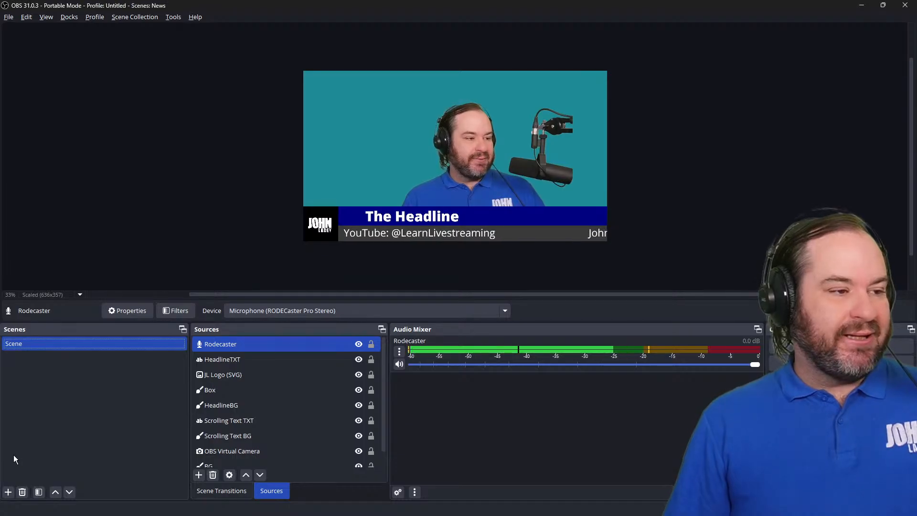
# Step: Add a new scene named Music
pyautogui.click(9, 492)
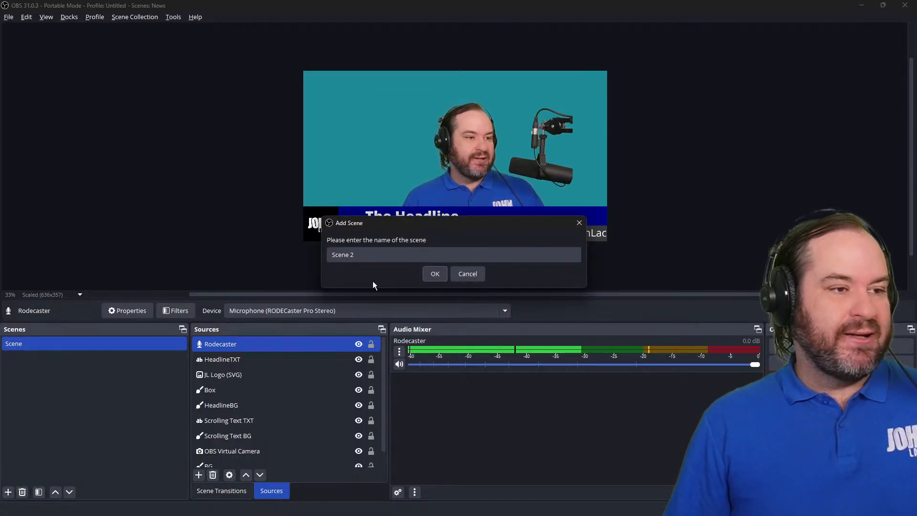
pyautogui.doubleClick(389, 258)
pyautogui.moveTo(389, 258); pyautogui.dragTo(299, 258)
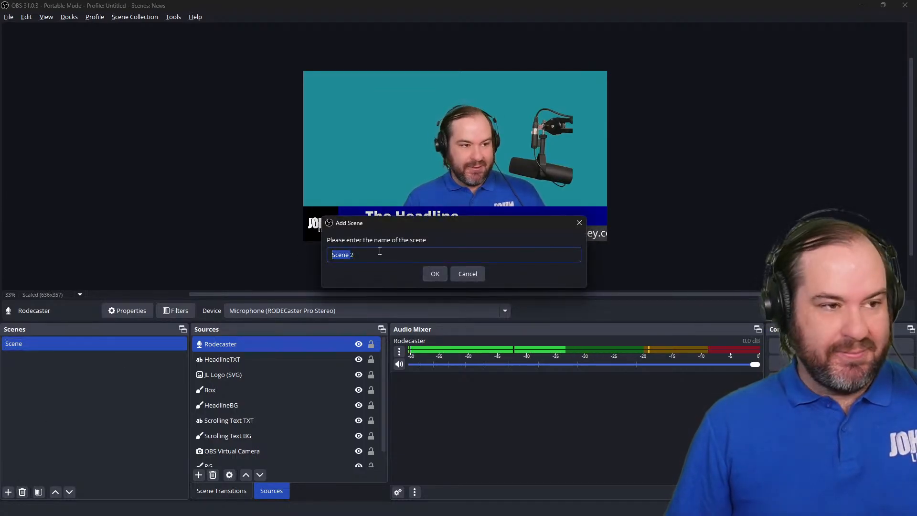
pyautogui.moveTo(380, 252); pyautogui.dragTo(249, 251)
pyautogui.write('Music')
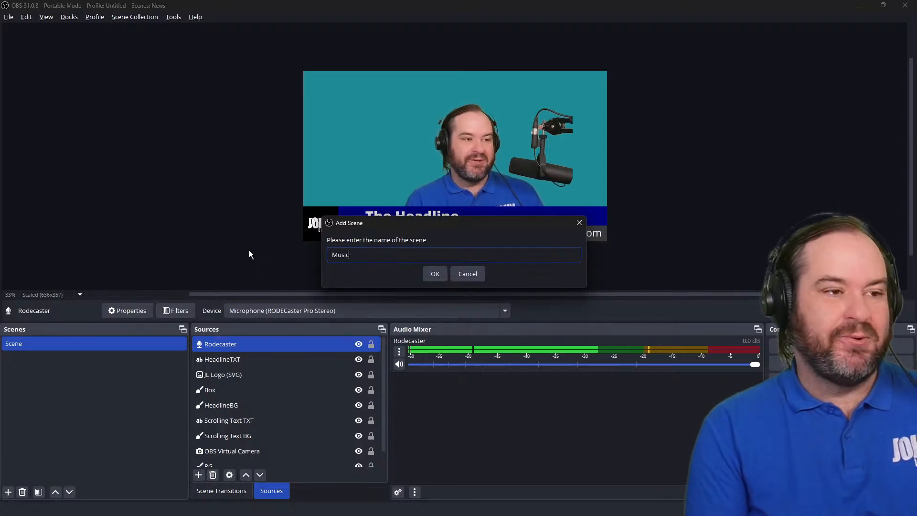
pyautogui.press('Return')
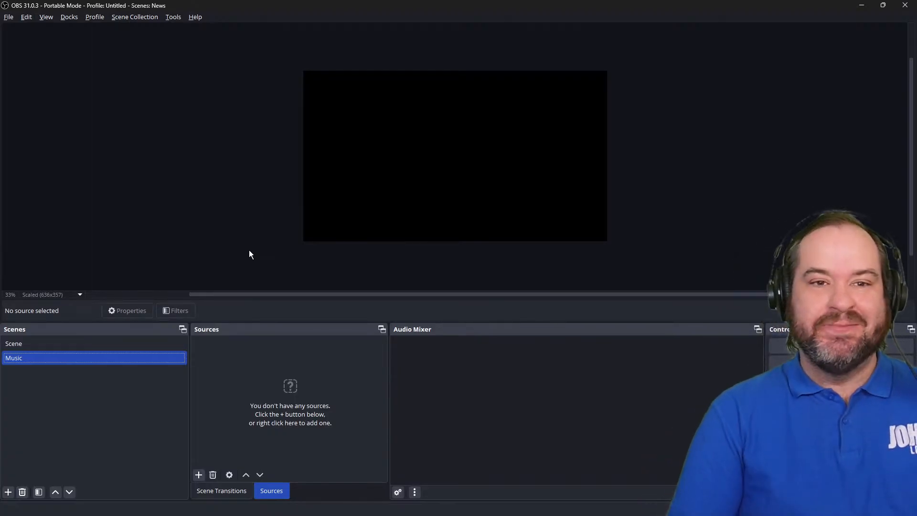
pyautogui.press('Return')
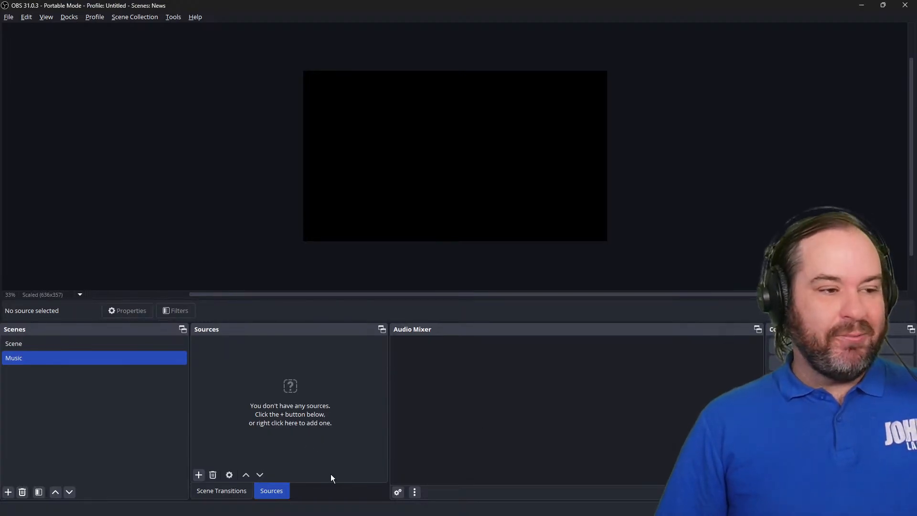
# Step: Add a Window Capture source named "Analog Lab V" to the Music scene
pyautogui.click(199, 475)
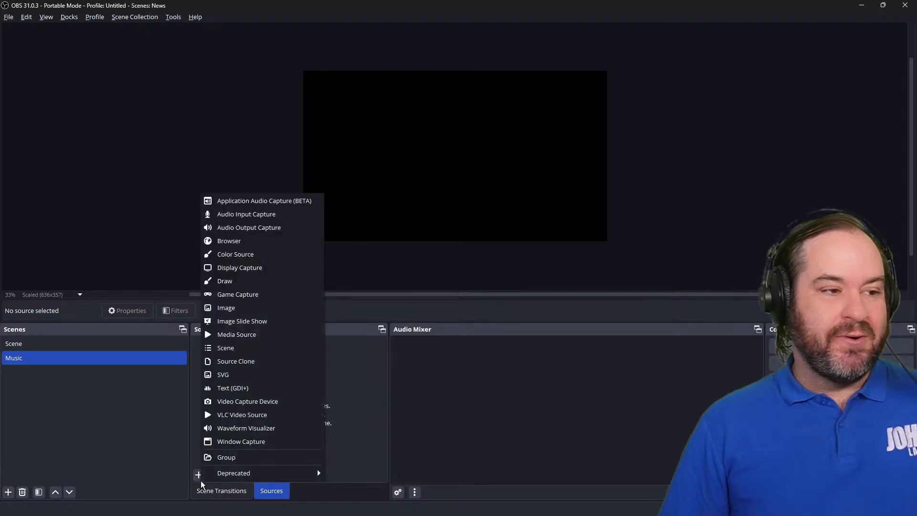
pyautogui.click(306, 446)
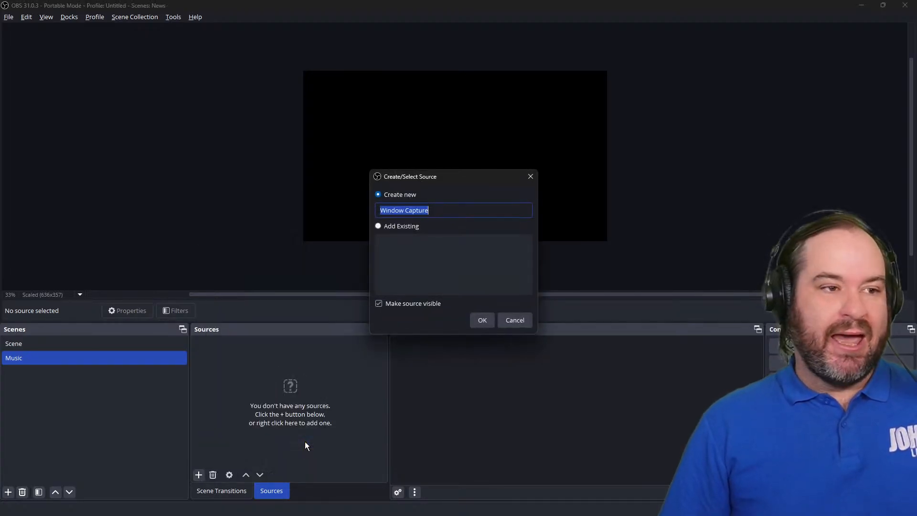
pyautogui.write('Ana')
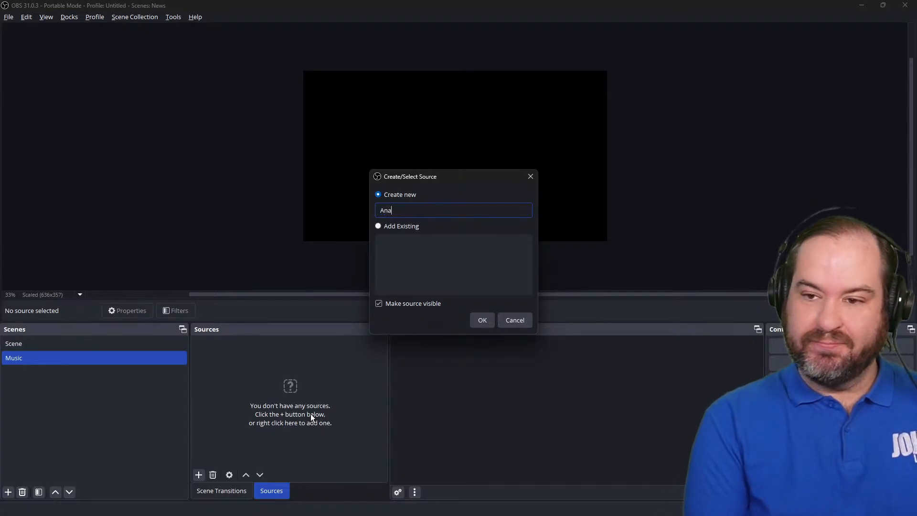
pyautogui.write('log Lab V')
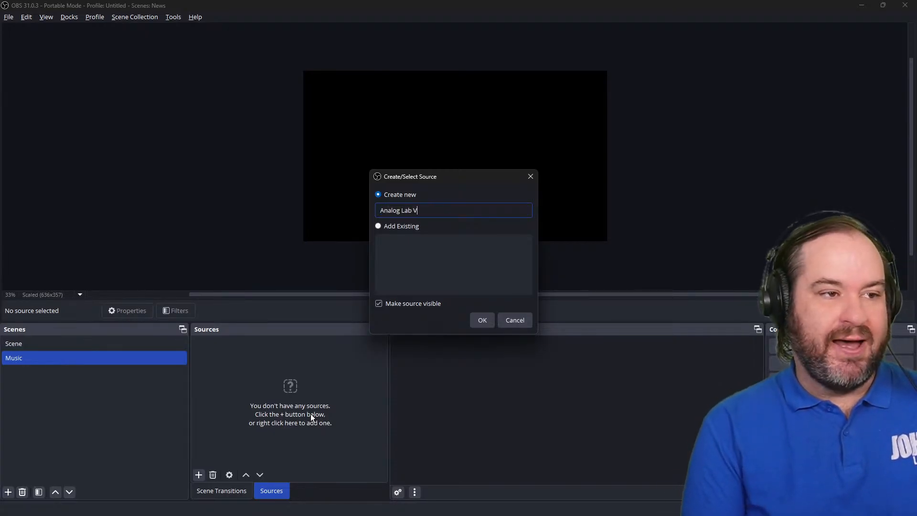
pyautogui.press('Return')
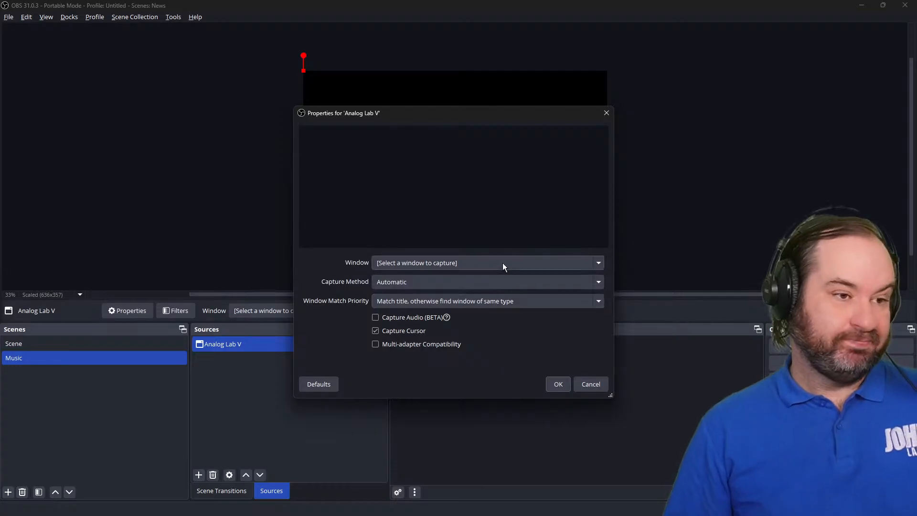
# Step: Set the source to capture the [Analog Lab V.exe] window and enable Capture Audio (BETA)
pyautogui.click(503, 263)
pyautogui.click(500, 285)
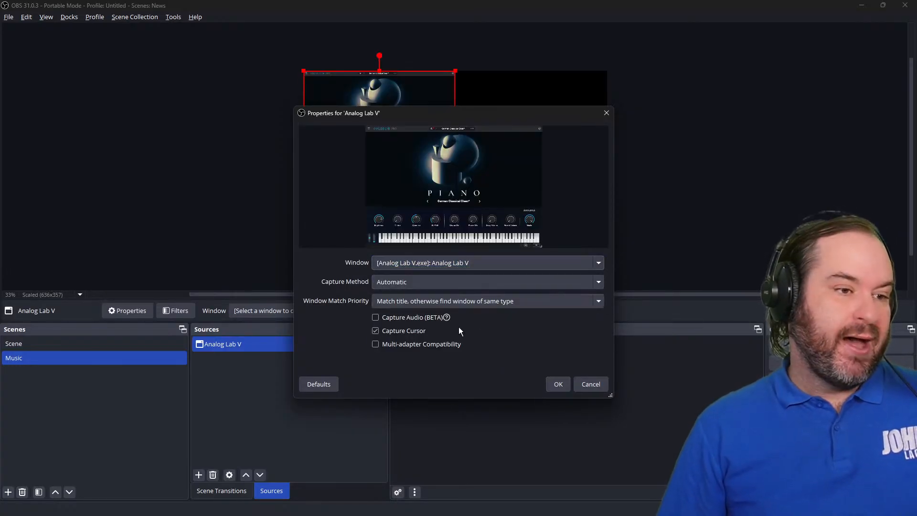
pyautogui.click(428, 319)
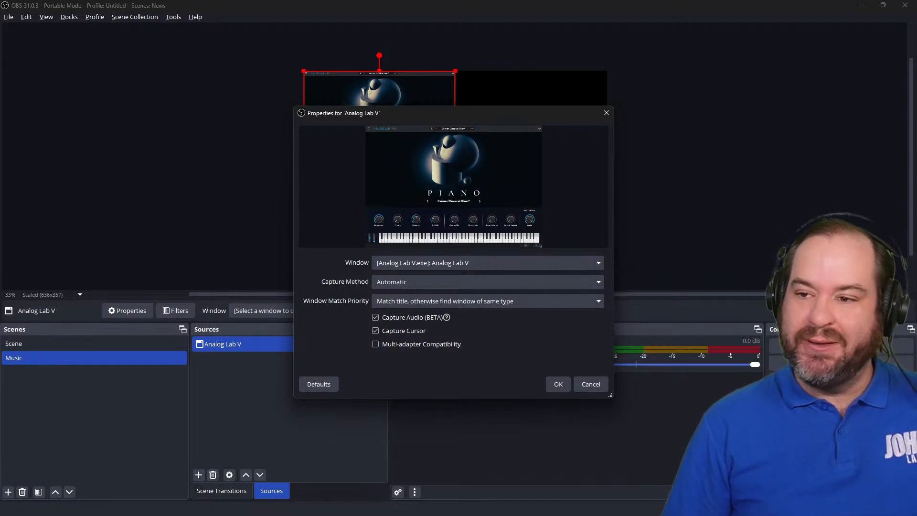
# Step: Bring the Analog Lab V window on screen and enlarge it, return to OBS and accept the capture source's properties
pyautogui.moveTo(916, 305); pyautogui.dragTo(522, 221)
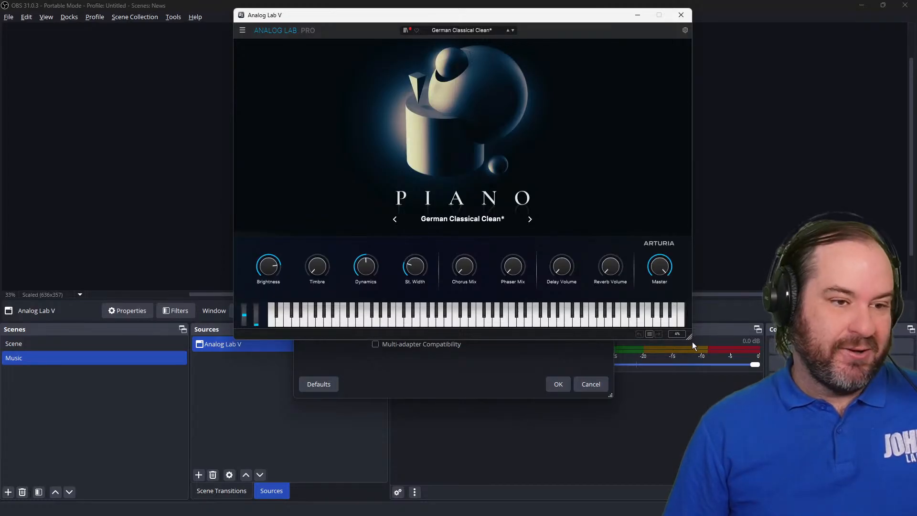
pyautogui.moveTo(690, 339); pyautogui.dragTo(916, 499)
pyautogui.moveTo(714, 15); pyautogui.dragTo(604, 18)
pyautogui.hotkey('alt', 'Tab')
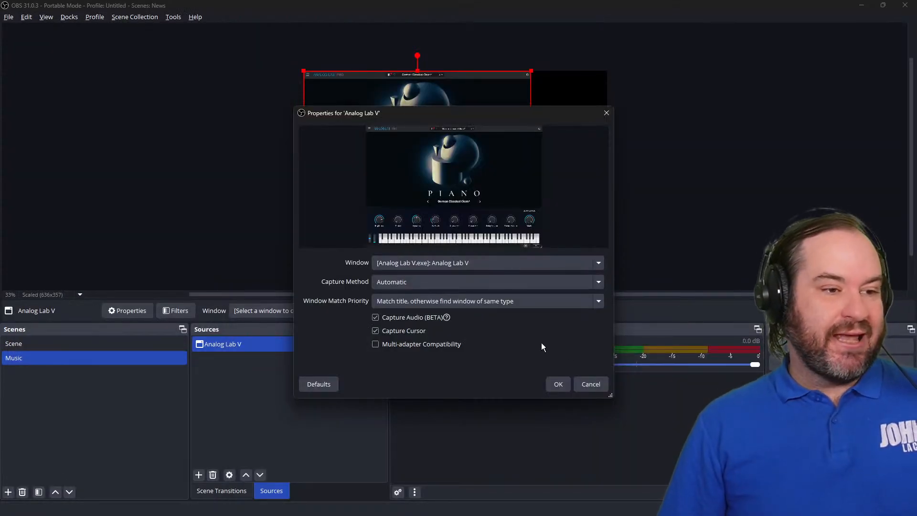
pyautogui.click(423, 334)
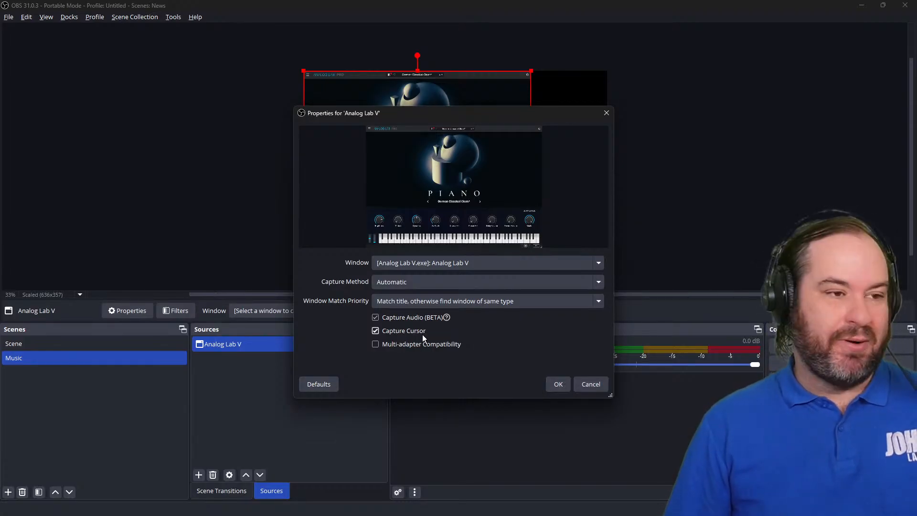
pyautogui.click(551, 386)
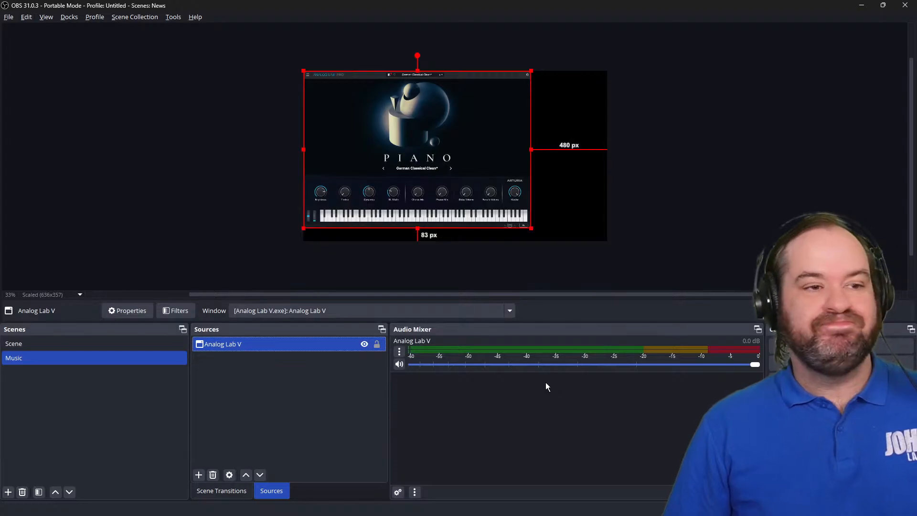
pyautogui.click(641, 264)
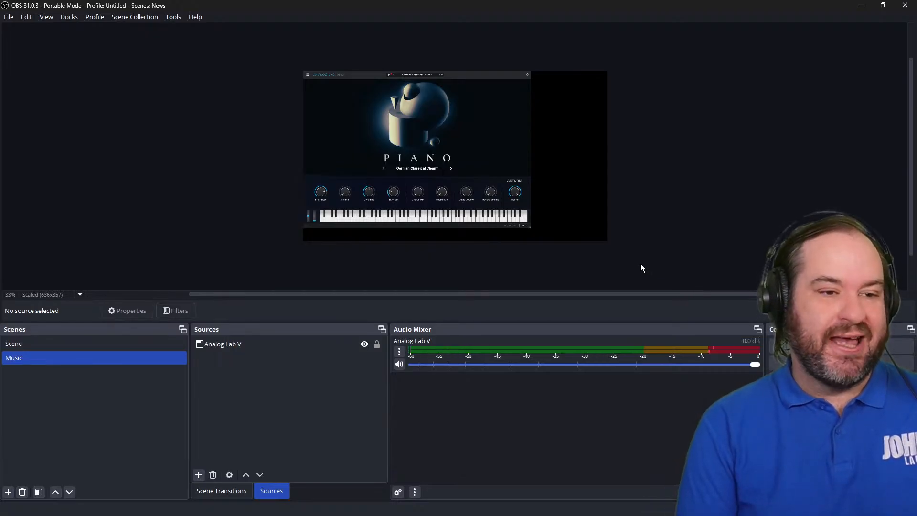
pyautogui.click(399, 351)
pyautogui.click(609, 452)
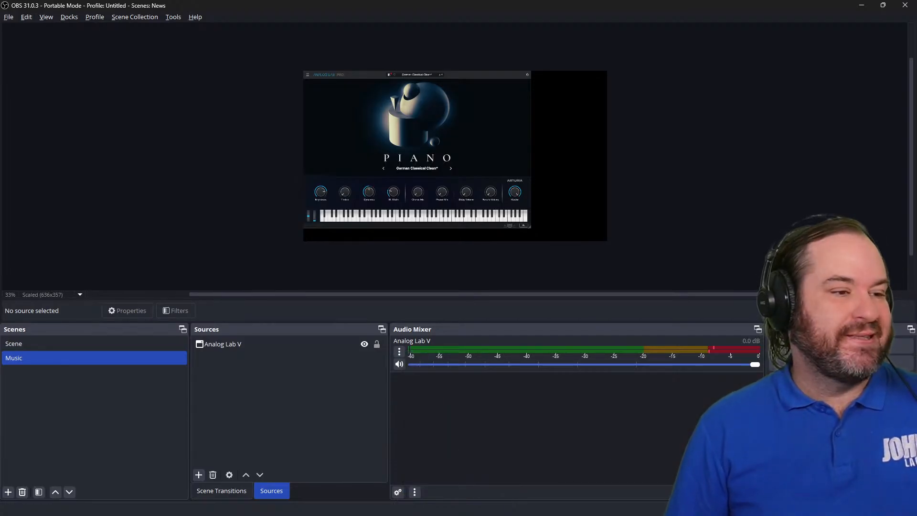
# Step: Move the Analog Lab V capture to about 272 px from the canvas's left and 33 px from its top, and add the existing BG source beneath it
pyautogui.moveTo(379, 159); pyautogui.dragTo(421, 163)
pyautogui.click(197, 476)
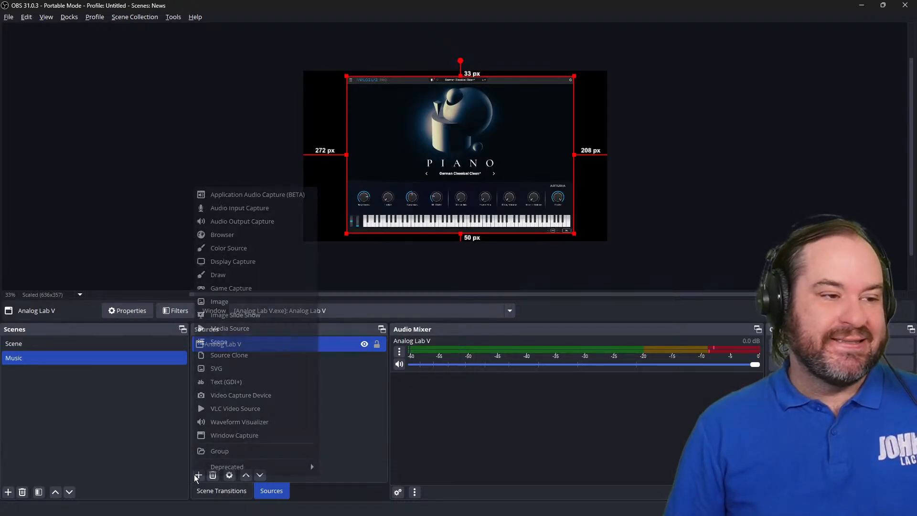
pyautogui.click(289, 249)
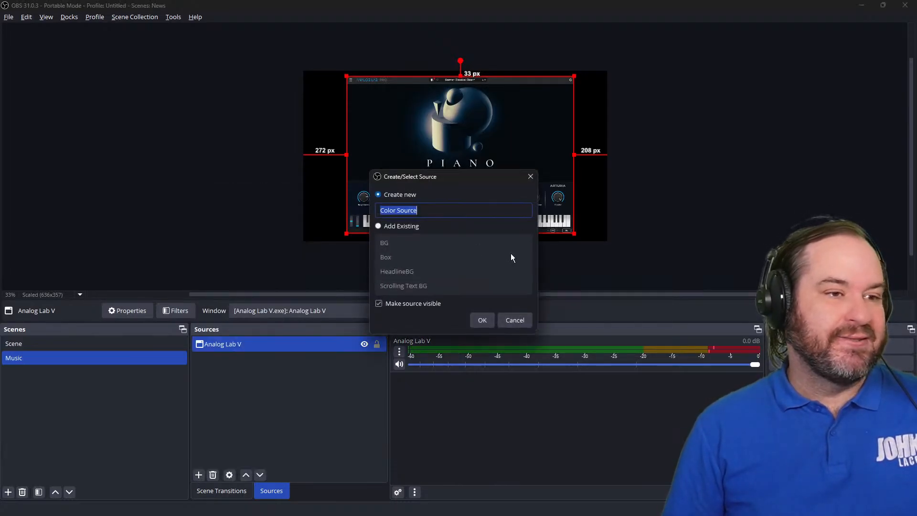
pyautogui.click(402, 224)
pyautogui.click(401, 240)
pyautogui.click(481, 321)
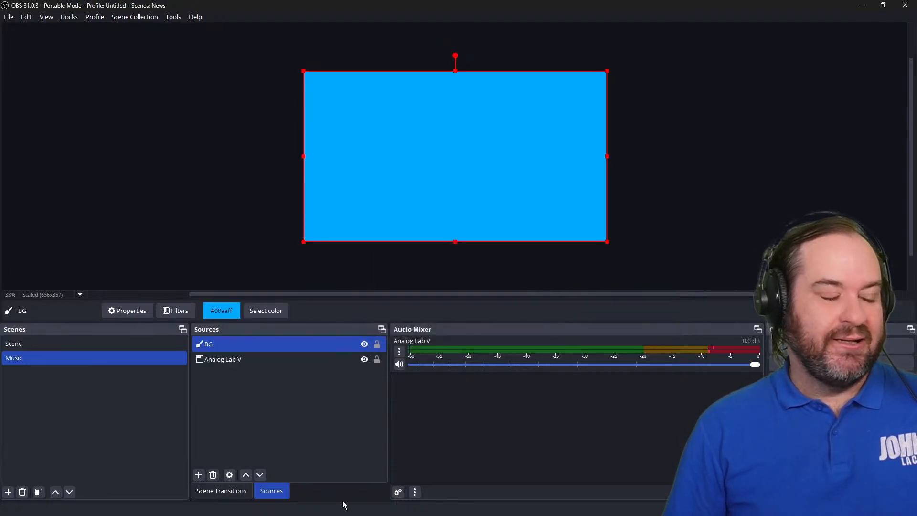
pyautogui.click(260, 475)
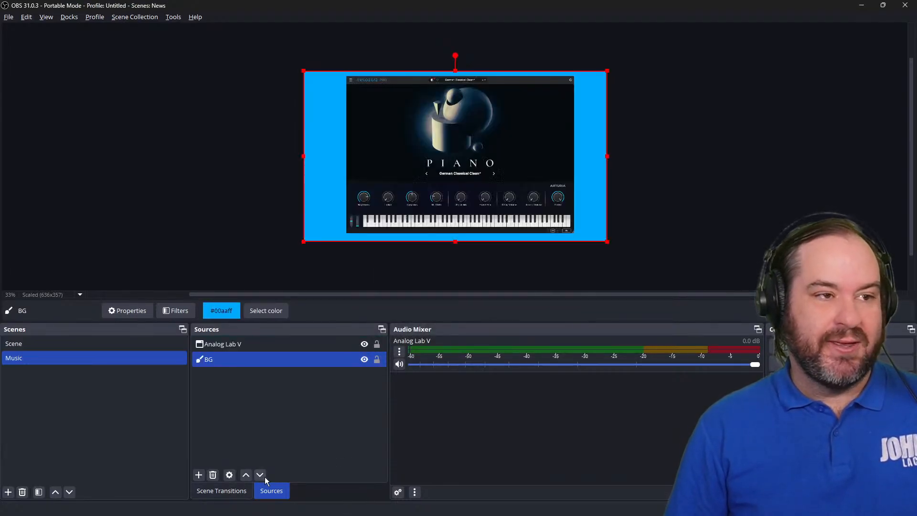
pyautogui.click(248, 138)
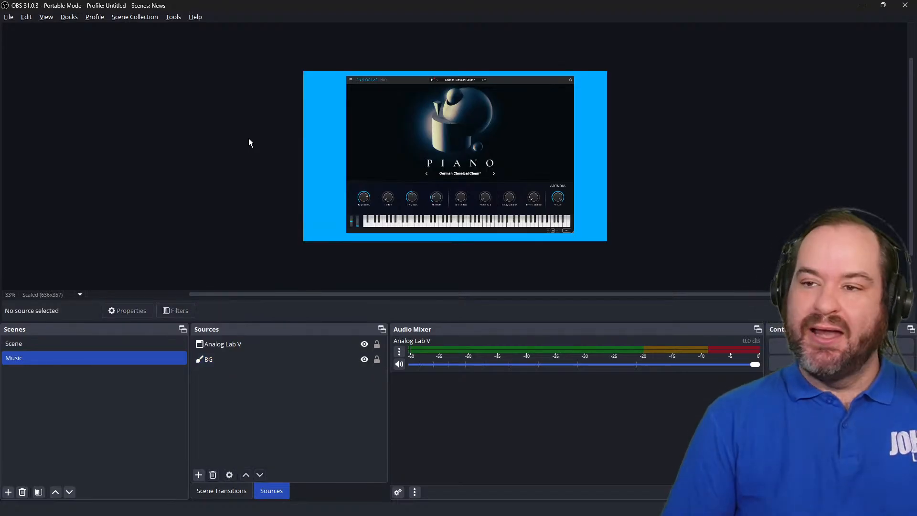
# Step: Add a new scene named Davinci
pyautogui.click(8, 492)
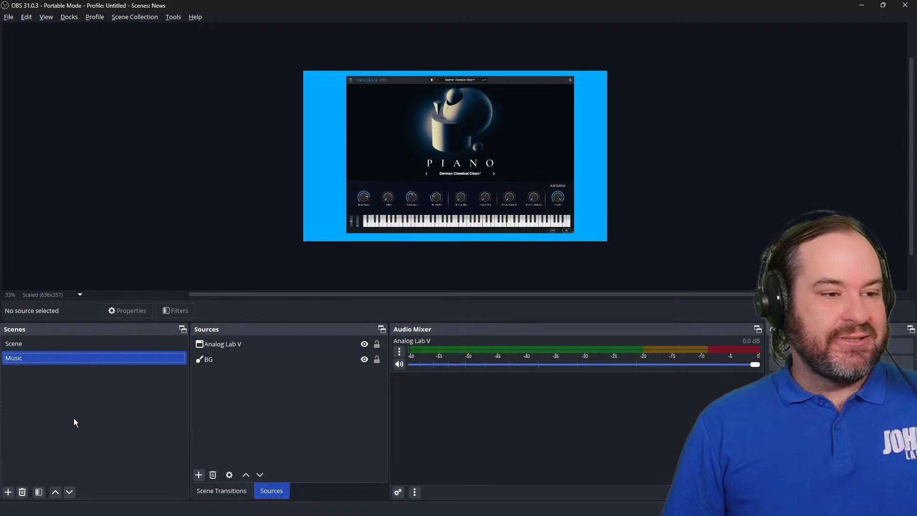
pyautogui.click(8, 492)
pyautogui.click(421, 253)
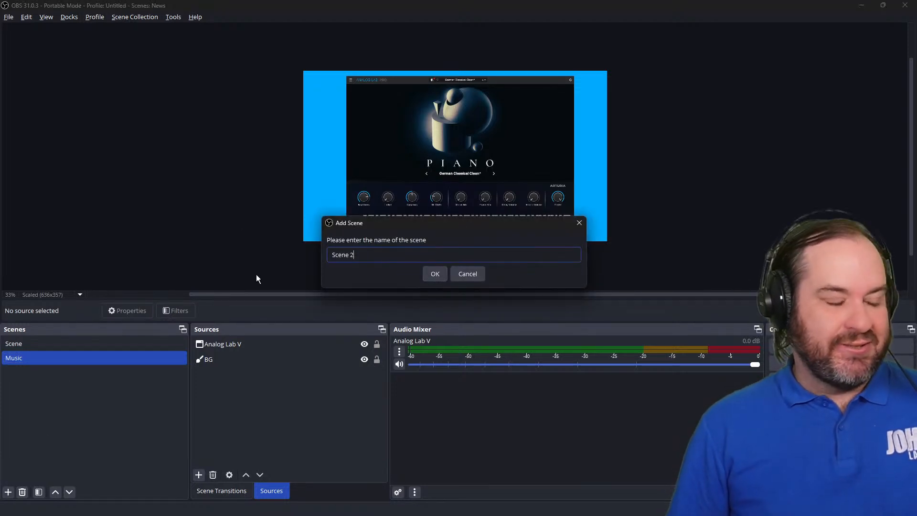
pyautogui.hotkey('ctrl', 'a')
pyautogui.write('Dav')
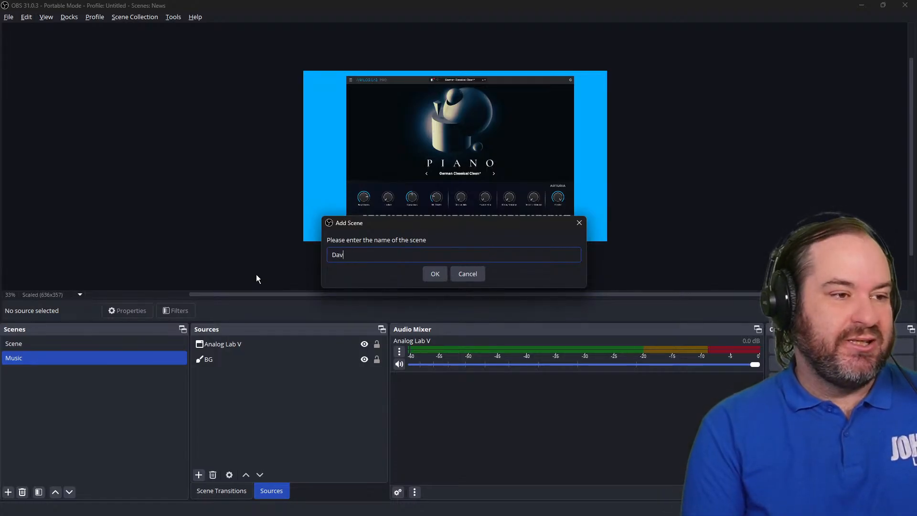
pyautogui.write('inci')
pyautogui.press('Return')
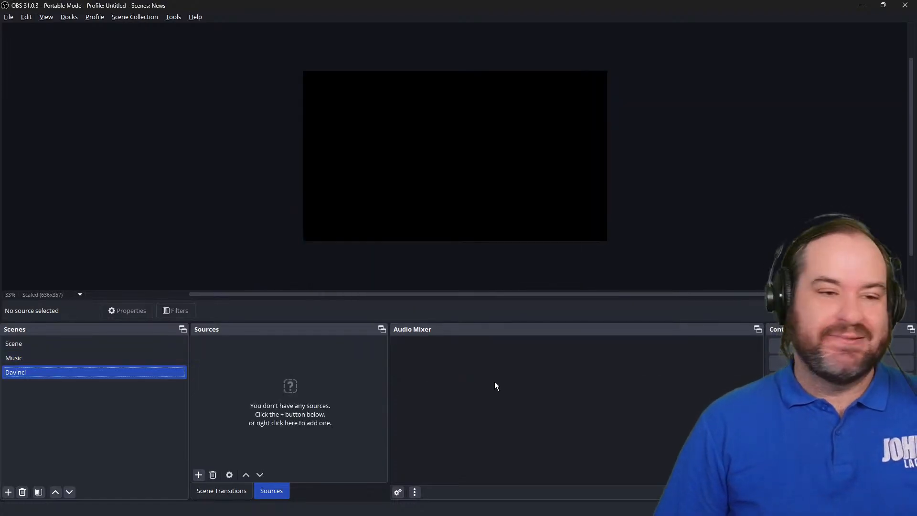
# Step: Add a Window Capture source named "DaVinci Resolve" to the Davinci scene
pyautogui.click(199, 475)
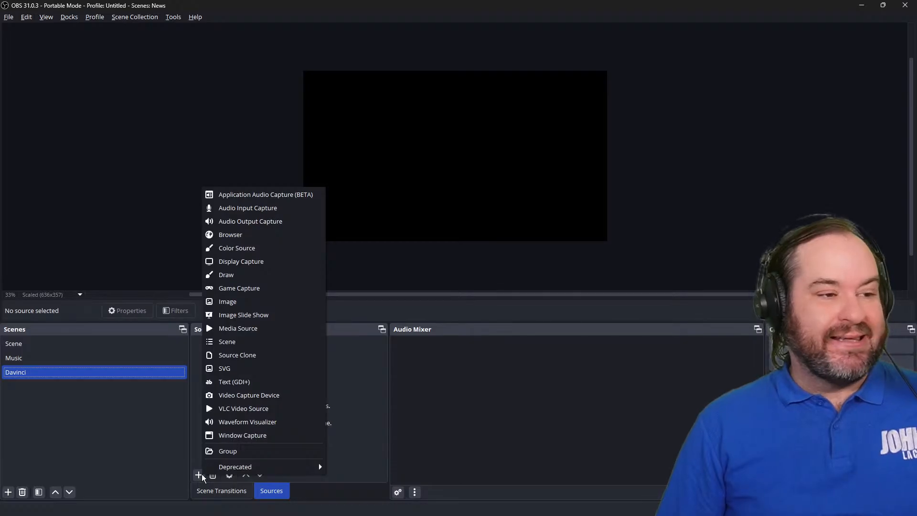
pyautogui.click(262, 435)
pyautogui.write('DaV')
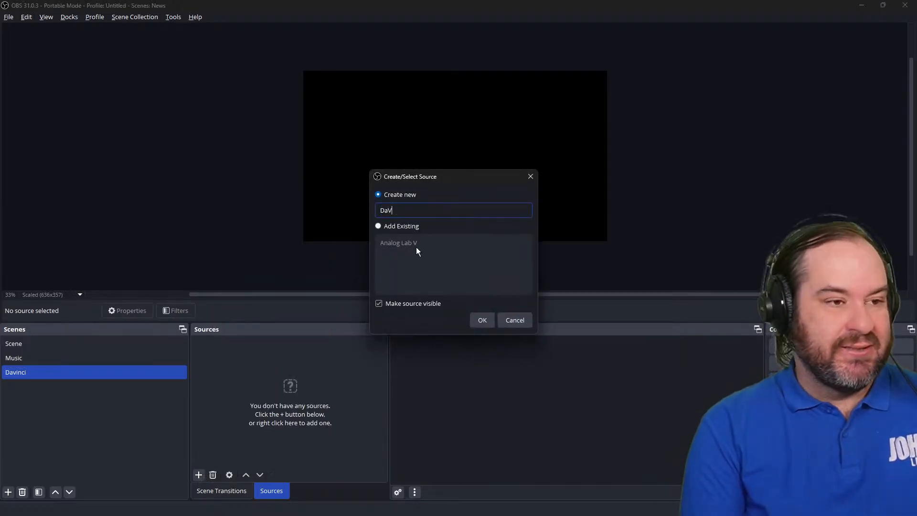
pyautogui.write('inci Resolve')
pyautogui.press('Return')
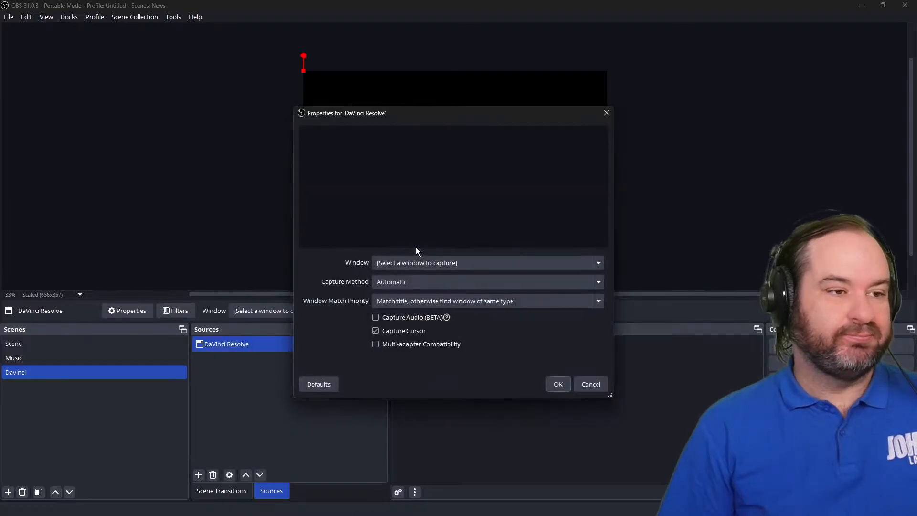
# Step: Set the source to capture the [Resolve.exe] DaVinci Resolve Studio window, enable Capture Audio (BETA) and accept the properties
pyautogui.click(437, 262)
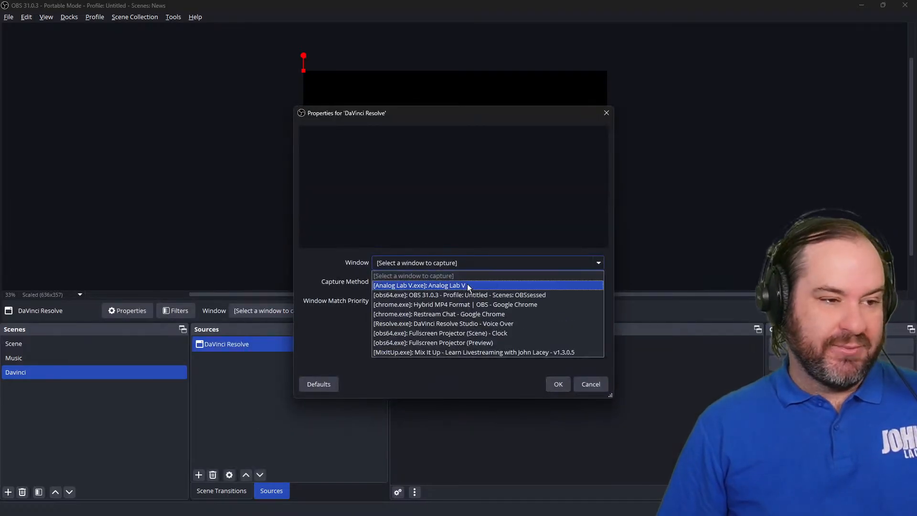
pyautogui.click(494, 325)
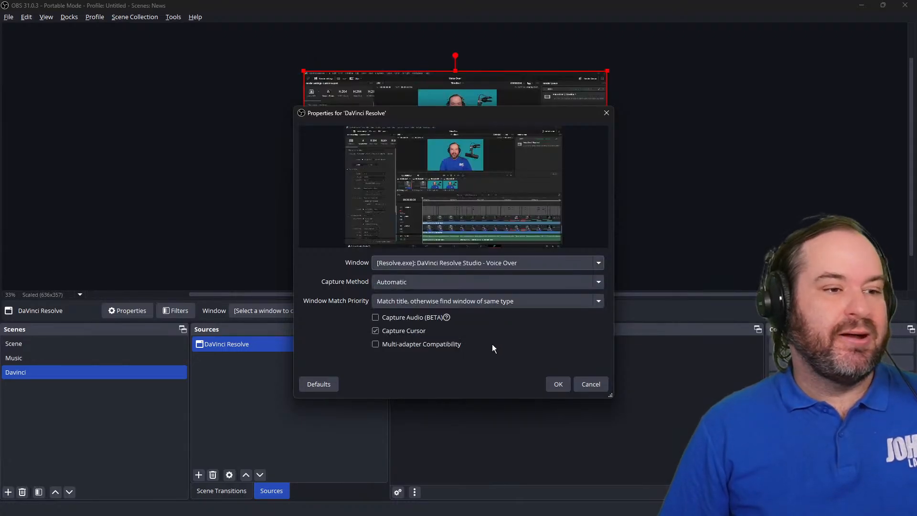
pyautogui.click(419, 317)
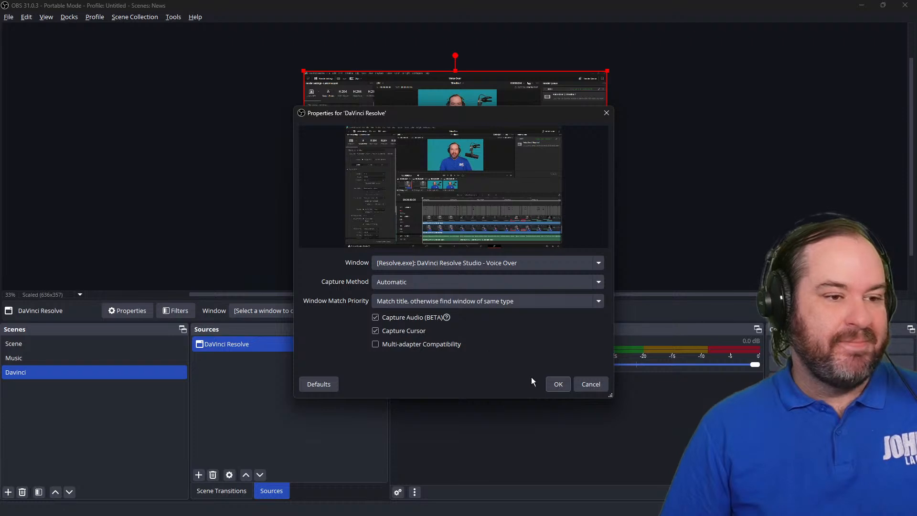
pyautogui.click(558, 385)
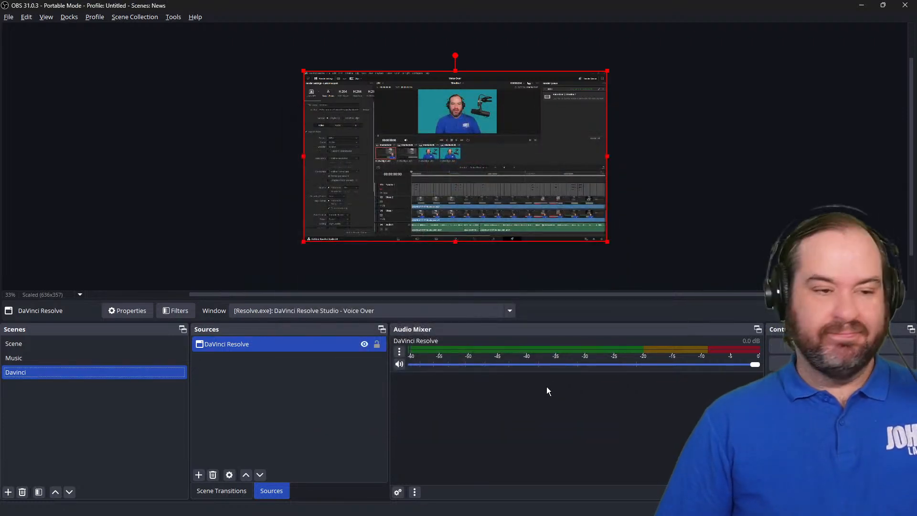
# Step: Switch to DaVinci Resolve, play the Voice Over timeline, and check the DaVinci Resolve audio meter back in OBS
pyautogui.hotkey('alt', 'Tab')
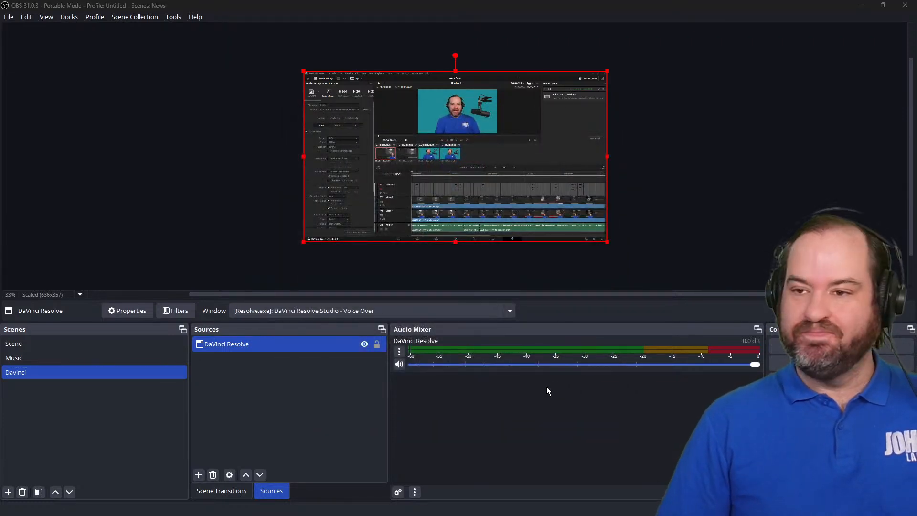
pyautogui.press('space')
pyautogui.hotkey('alt', 'Tab')
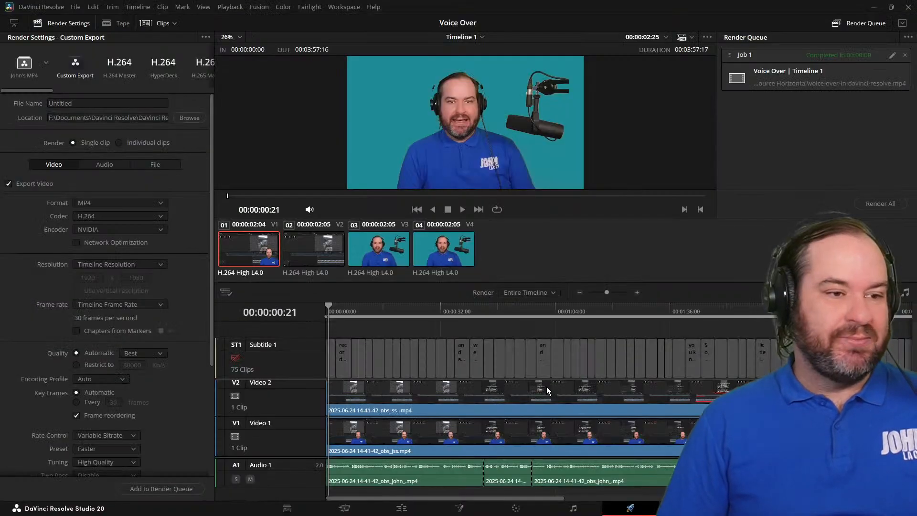
pyautogui.click(465, 206)
pyautogui.hotkey('alt', 'Tab')
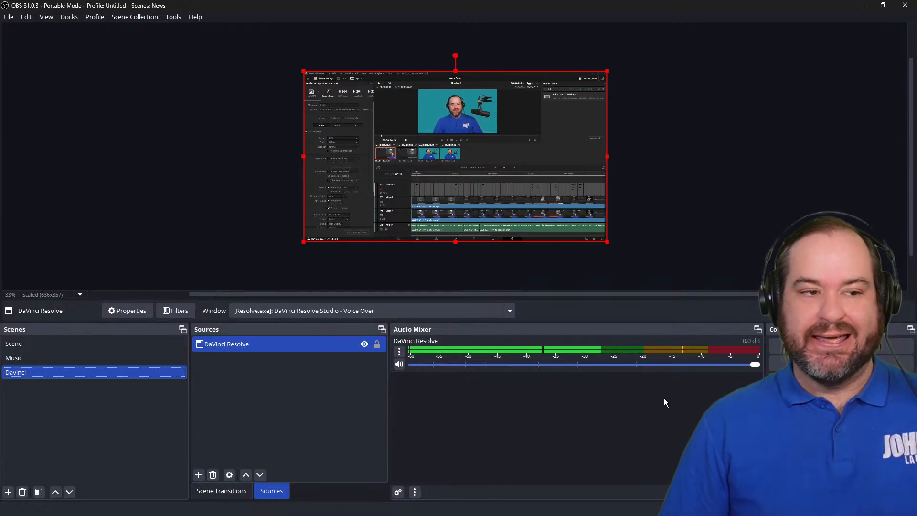
# Step: Stop the timeline playback in DaVinci Resolve and return to OBS
pyautogui.hotkey('alt', 'Tab')
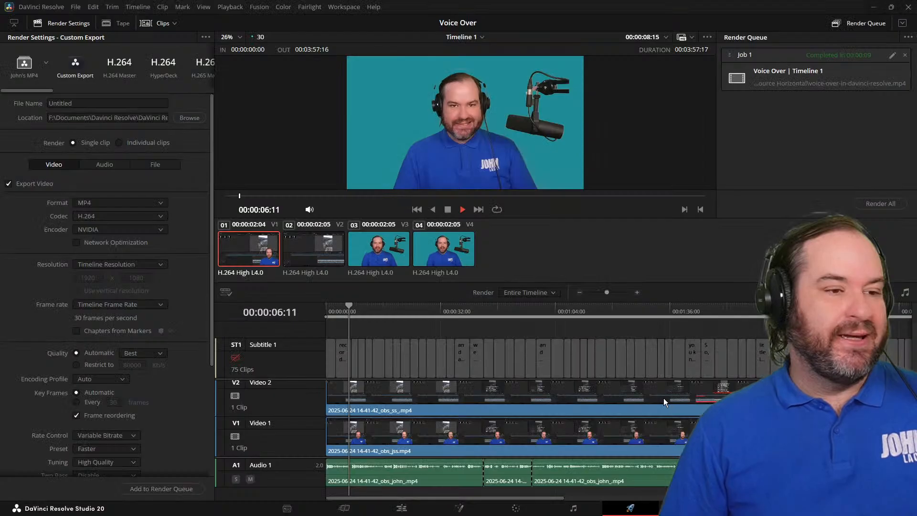
pyautogui.click(448, 210)
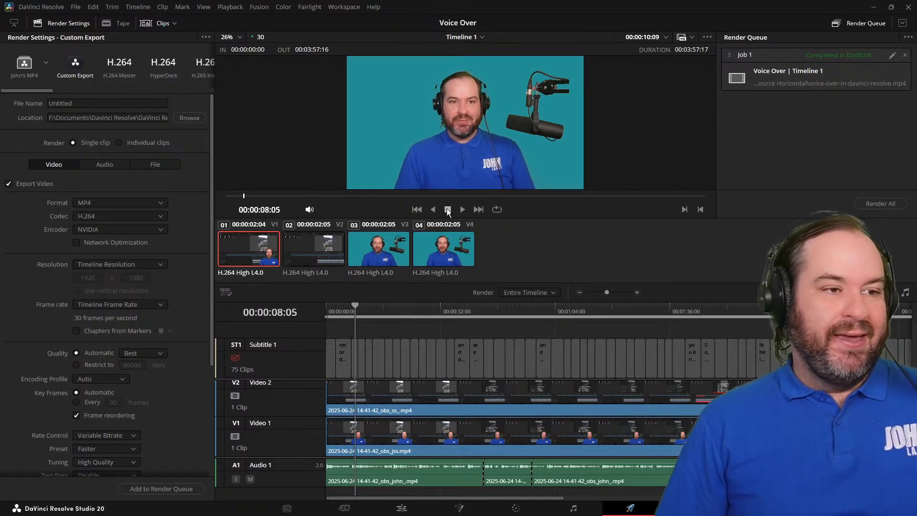
pyautogui.hotkey('alt', 'Tab')
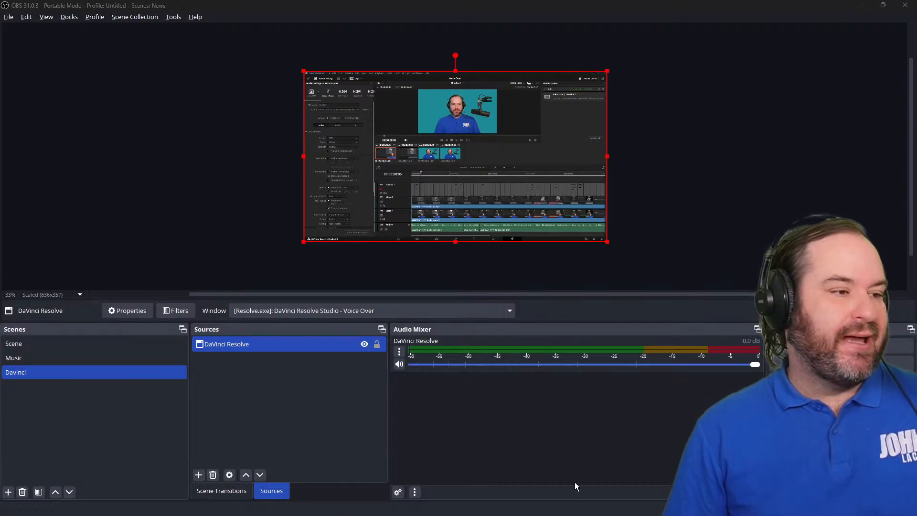
# Step: Go through the Scene, Music and Davinci scenes to compare the audio channels each one shows in the mixer
pyautogui.click(83, 342)
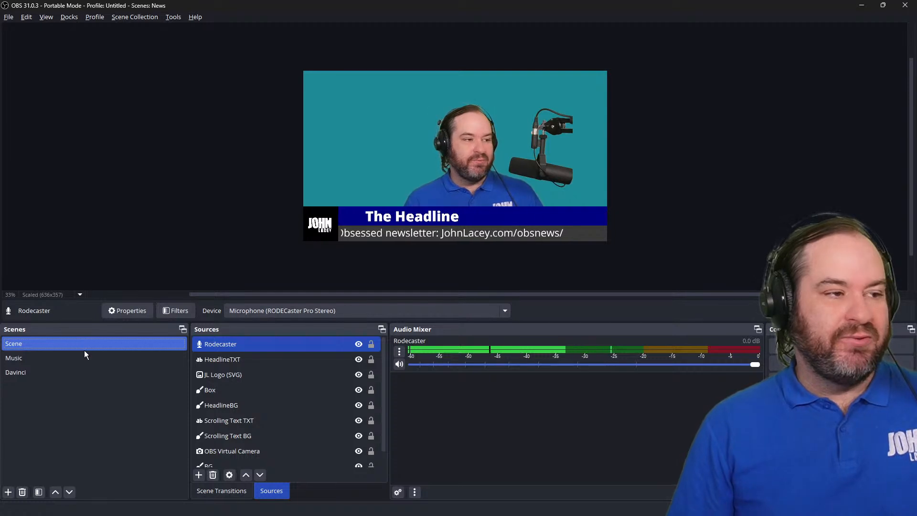
pyautogui.click(85, 354)
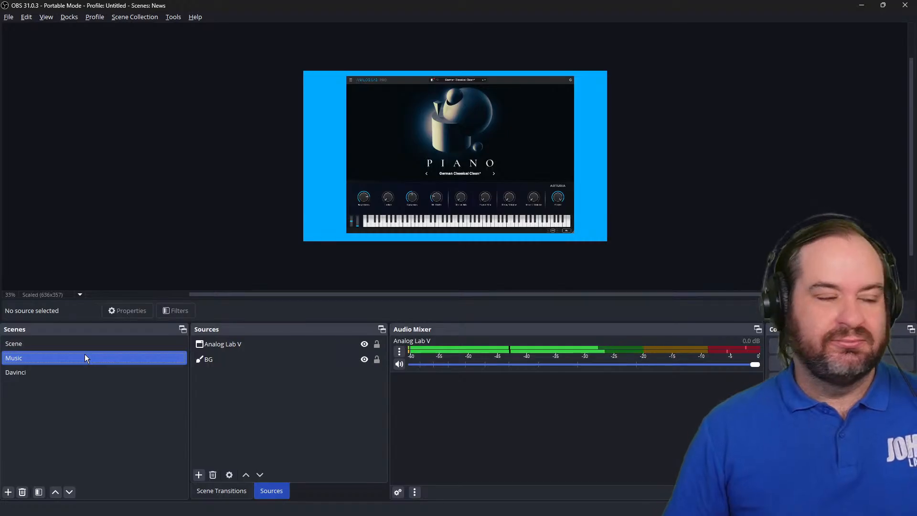
pyautogui.click(74, 369)
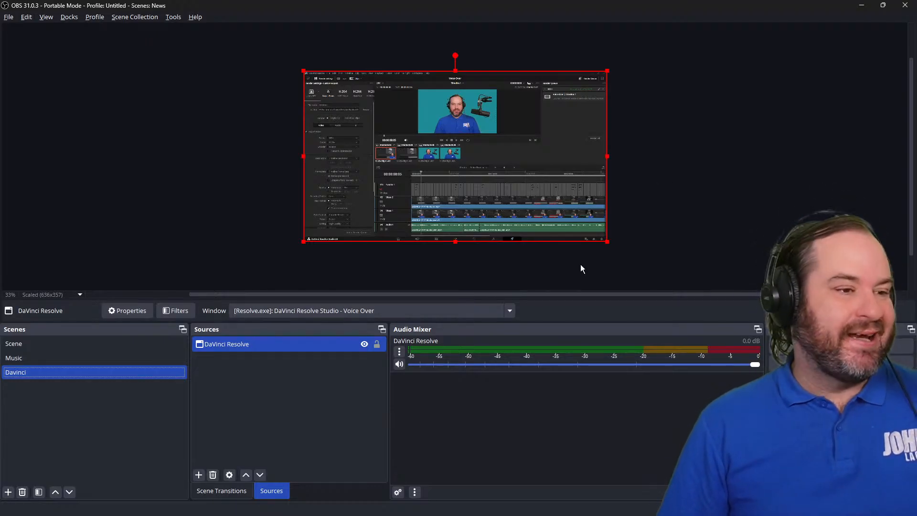
pyautogui.click(187, 267)
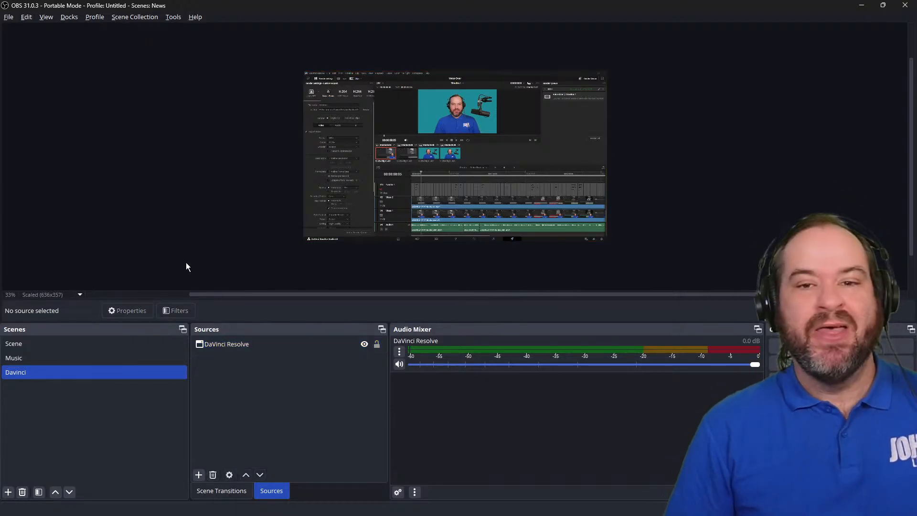
# Step: Add a new scene named Combined
pyautogui.click(8, 494)
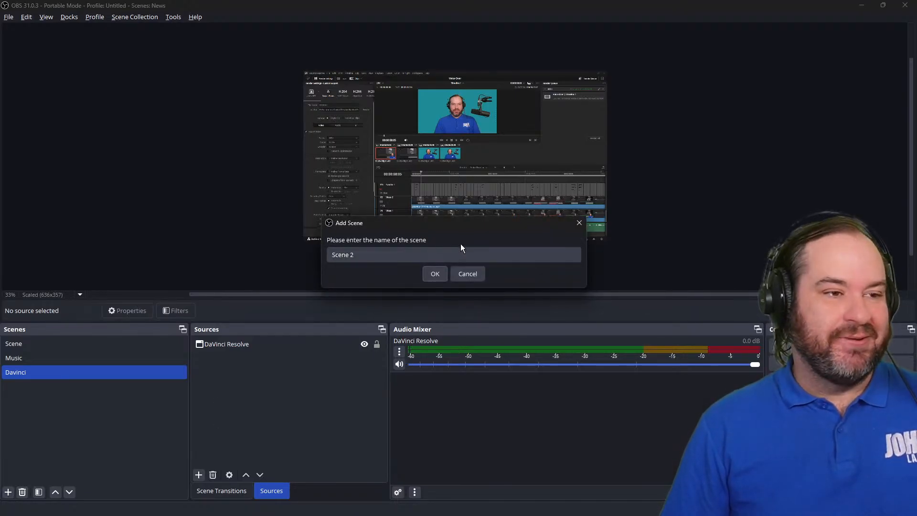
pyautogui.click(448, 255)
pyautogui.hotkey('ctrl', 'a')
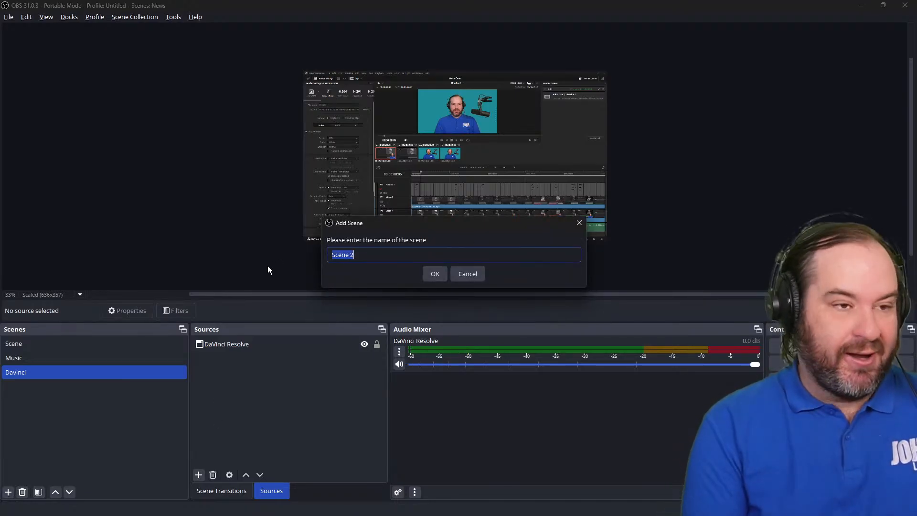
pyautogui.write('Combined')
pyautogui.press('Return')
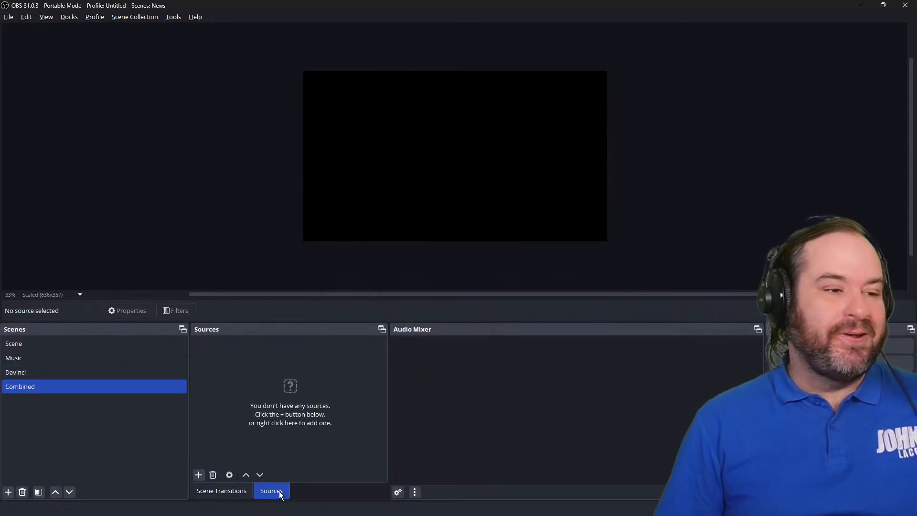
# Step: Add the existing scene "Scene" as a source in the Combined scene
pyautogui.click(199, 475)
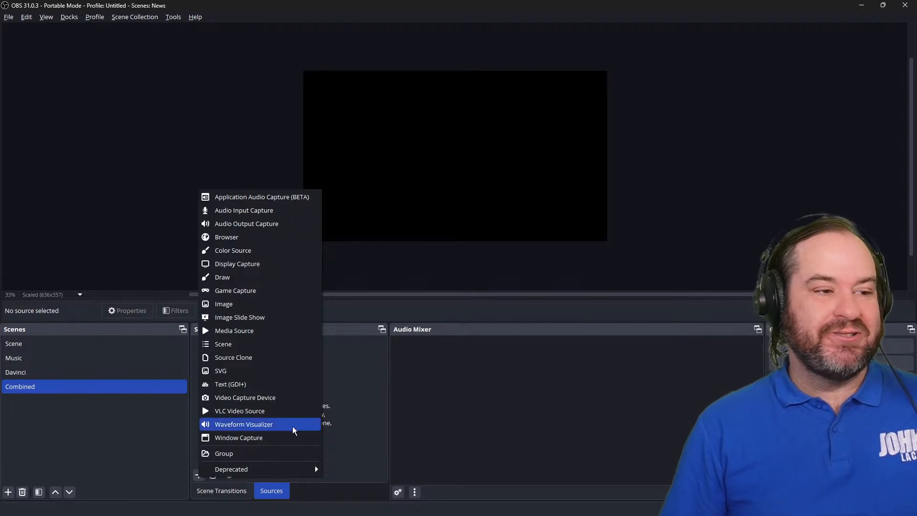
pyautogui.click(294, 342)
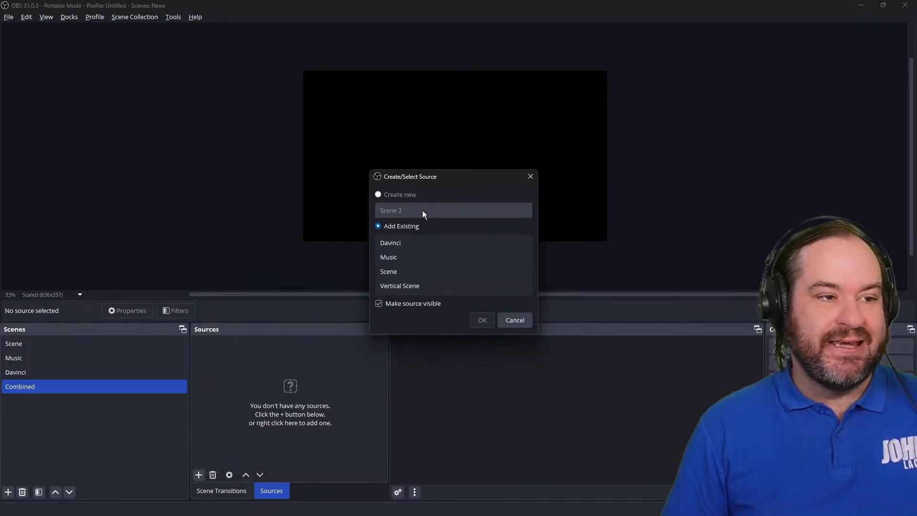
pyautogui.click(402, 268)
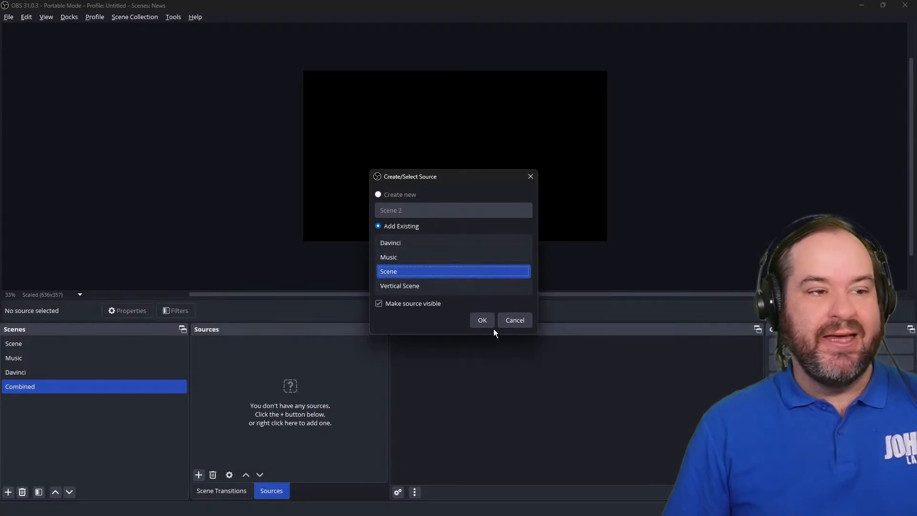
pyautogui.click(483, 320)
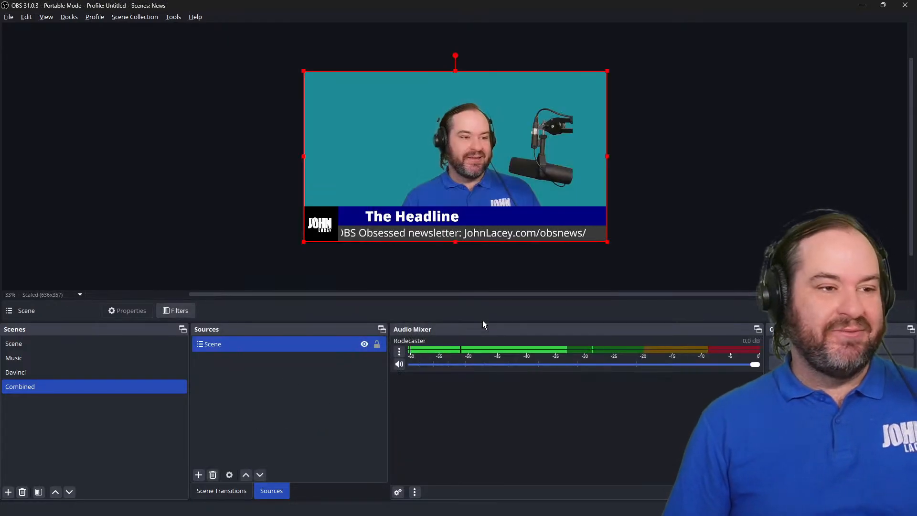
pyautogui.click(335, 420)
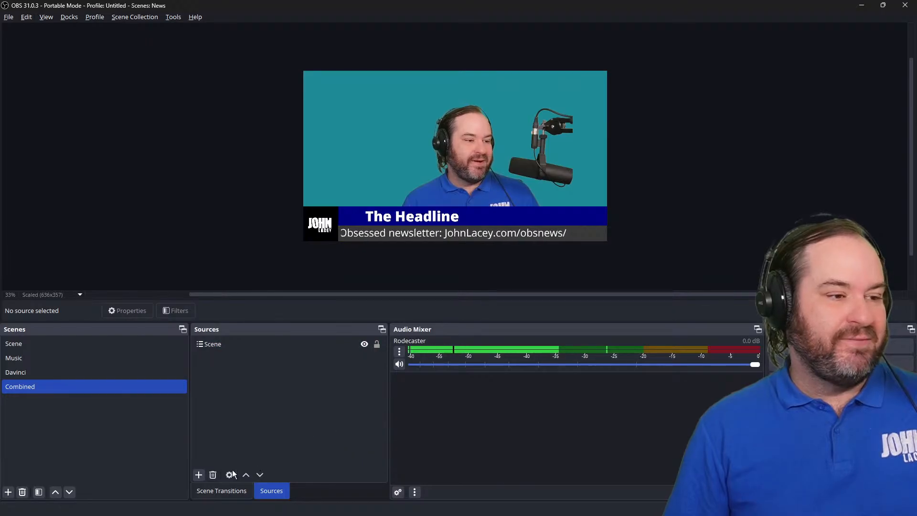
# Step: Add the existing Music scene as a source and shrink it into the canvas's upper-left corner, about 1226 px from the right edge
pyautogui.click(199, 475)
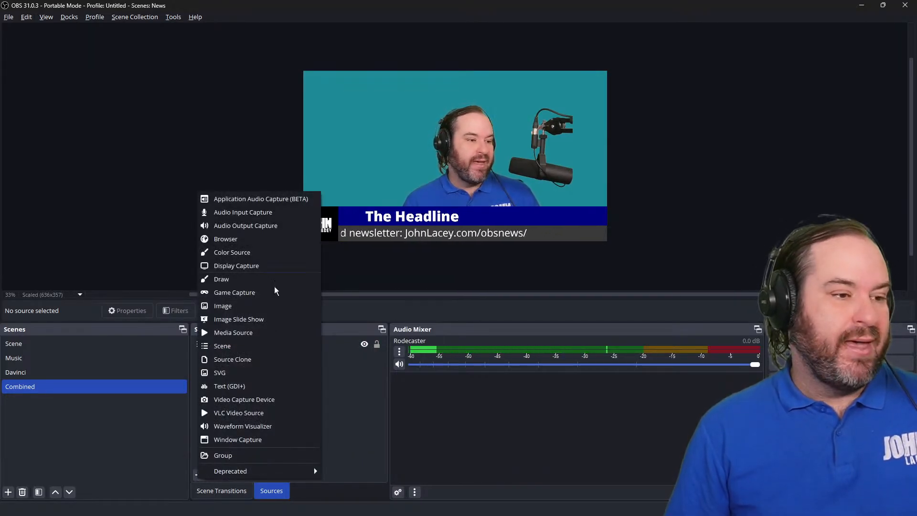
pyautogui.click(277, 348)
pyautogui.click(395, 258)
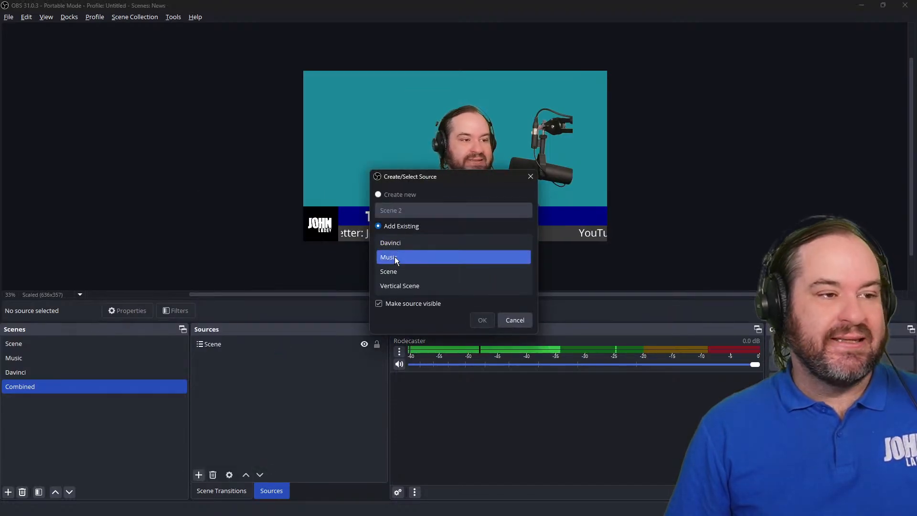
pyautogui.click(483, 320)
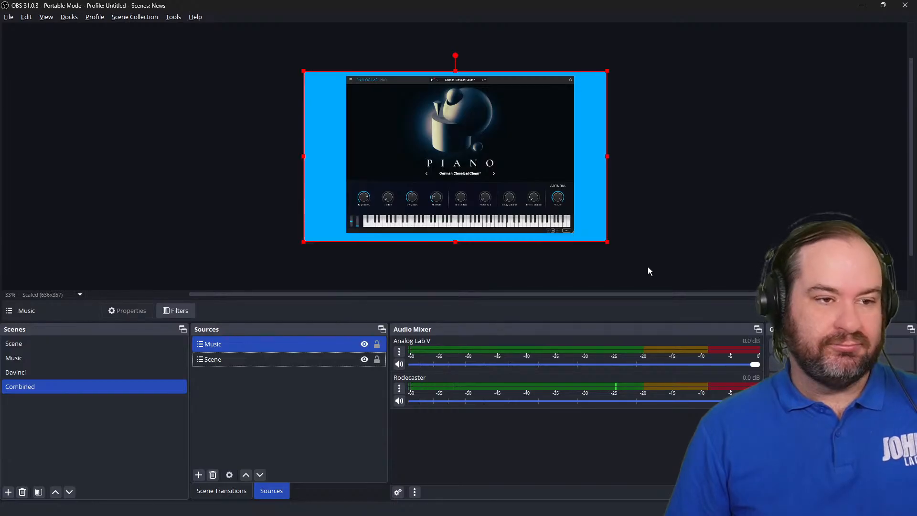
pyautogui.moveTo(609, 240); pyautogui.dragTo(414, 132)
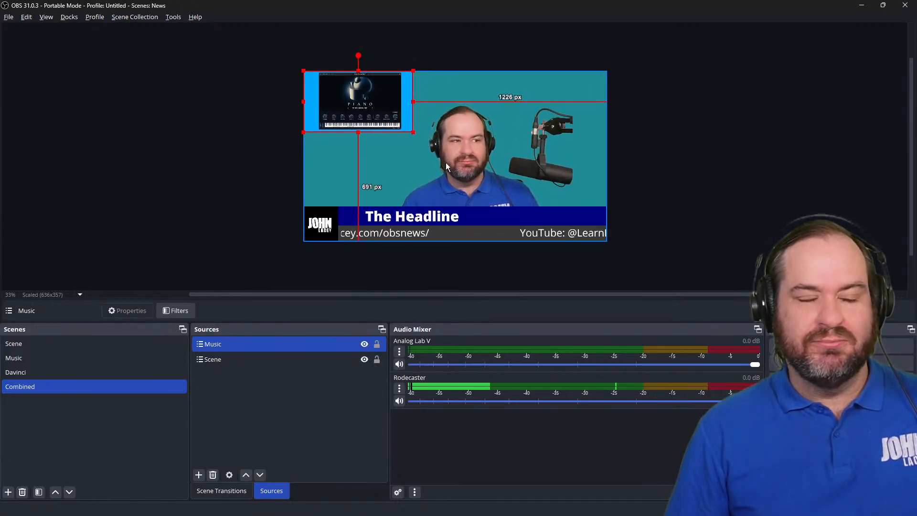
pyautogui.click(158, 196)
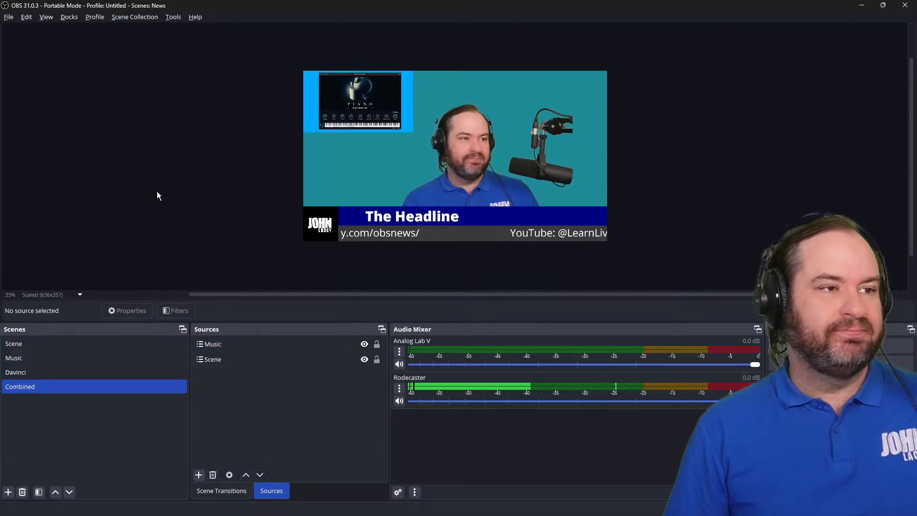
# Step: Add the existing Davinci scene as a source in the Combined scene
pyautogui.click(199, 475)
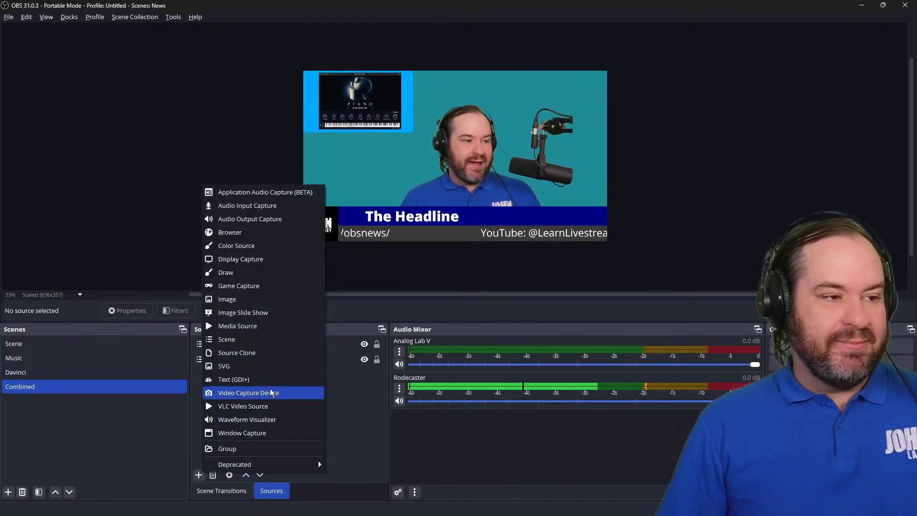
pyautogui.click(277, 339)
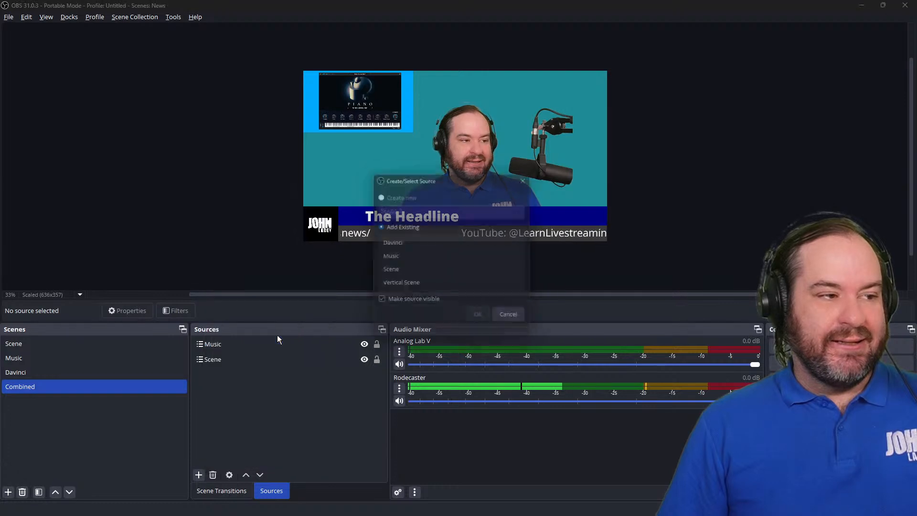
pyautogui.click(403, 272)
pyautogui.click(413, 244)
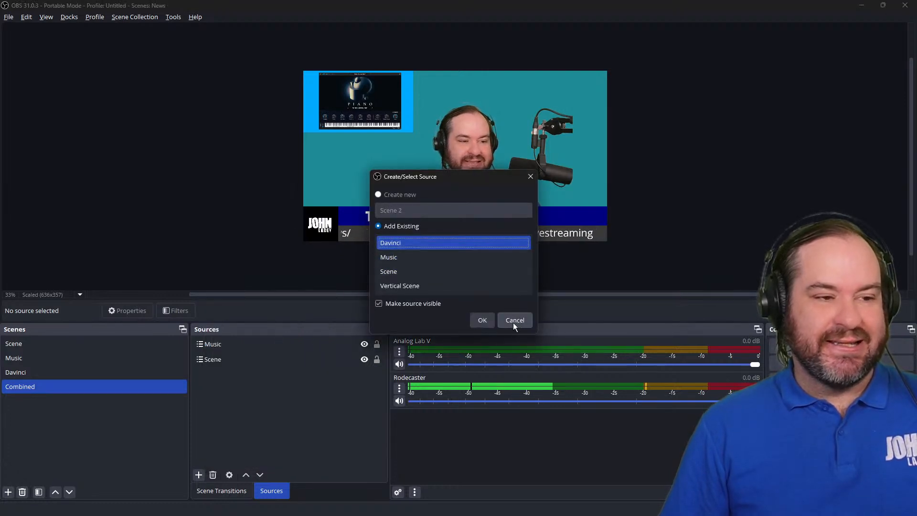
pyautogui.click(485, 319)
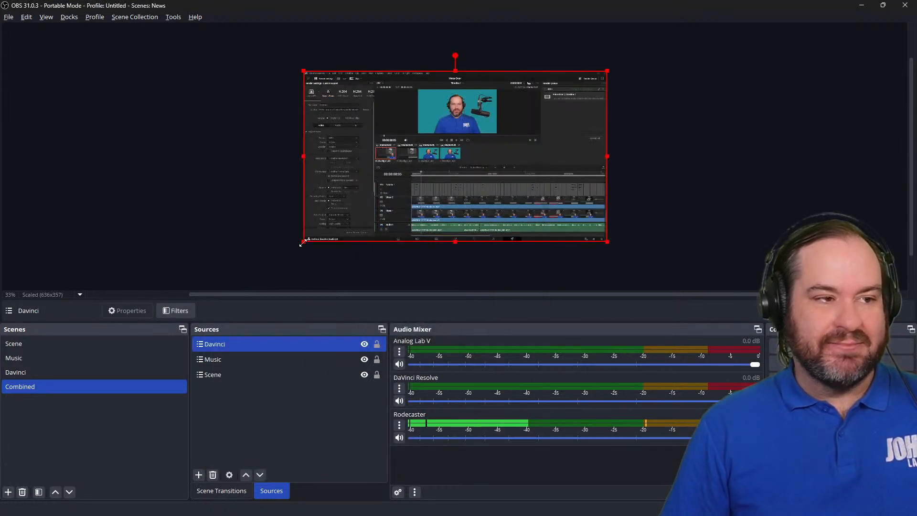
# Step: Shrink the Davinci source and place it directly below Music, about 1220 px from the canvas's right edge and 296 px from its bottom
pyautogui.moveTo(302, 241); pyautogui.dragTo(466, 90)
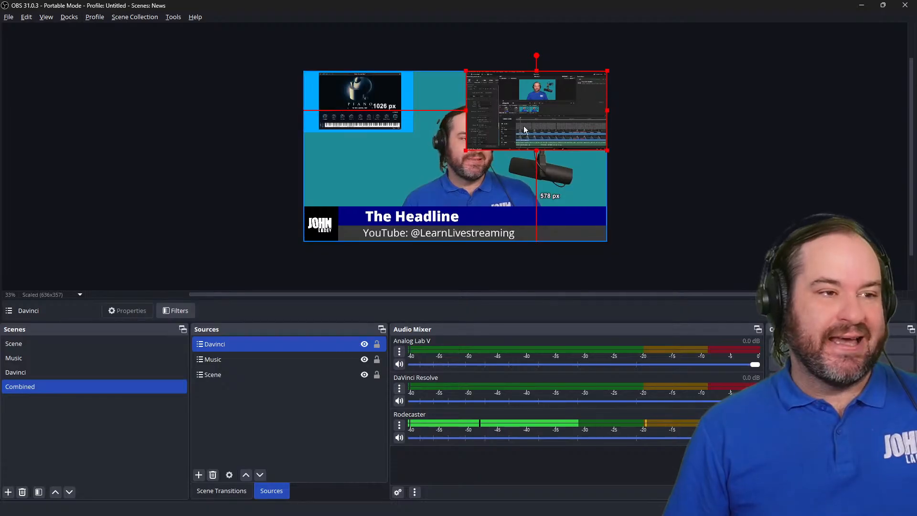
pyautogui.moveTo(466, 149); pyautogui.dragTo(415, 195)
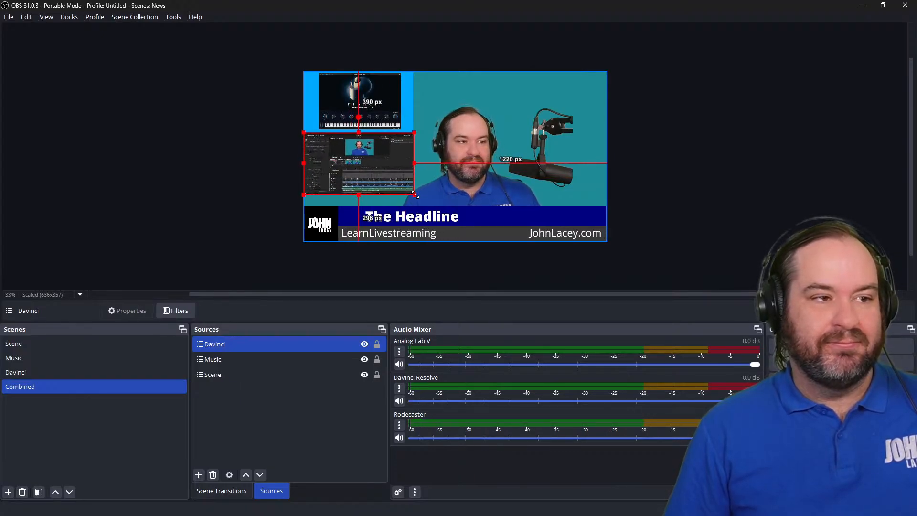
pyautogui.click(248, 151)
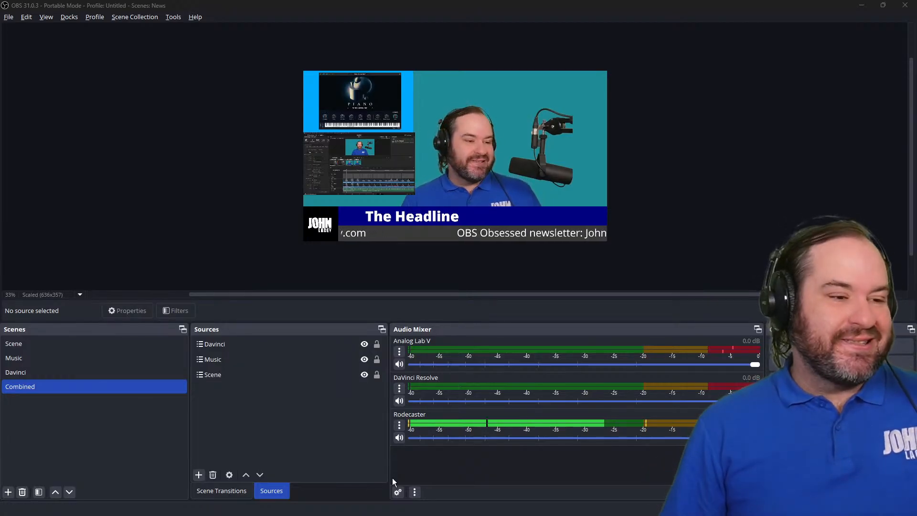
# Step: Switch the Audio Mixer to the vertical layout
pyautogui.rightClick(401, 343)
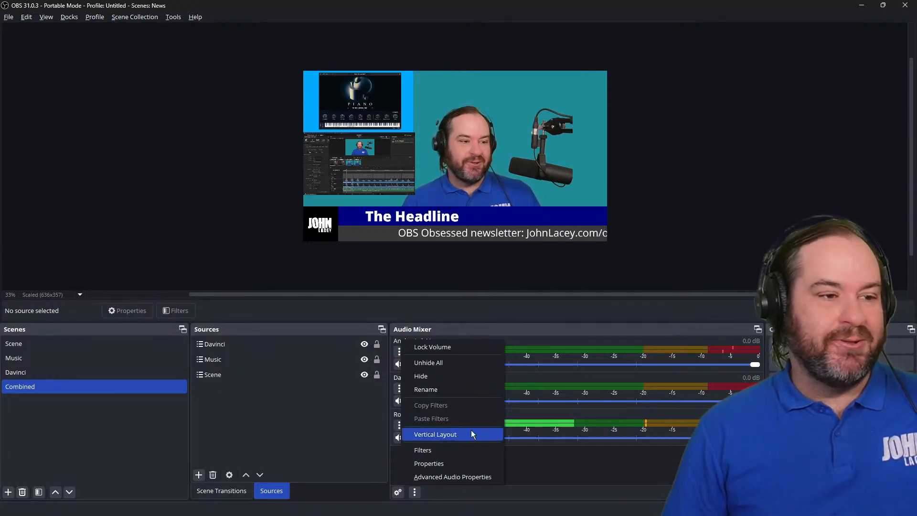
pyautogui.click(549, 475)
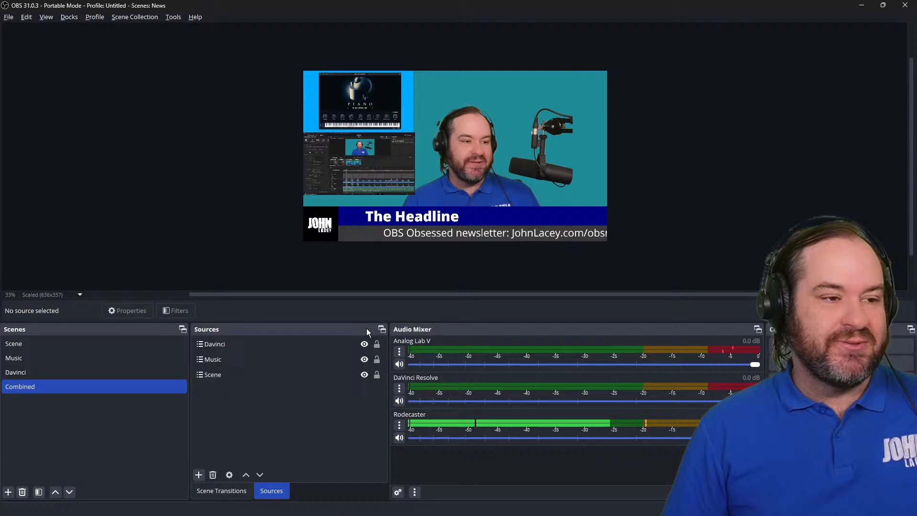
pyautogui.rightClick(399, 343)
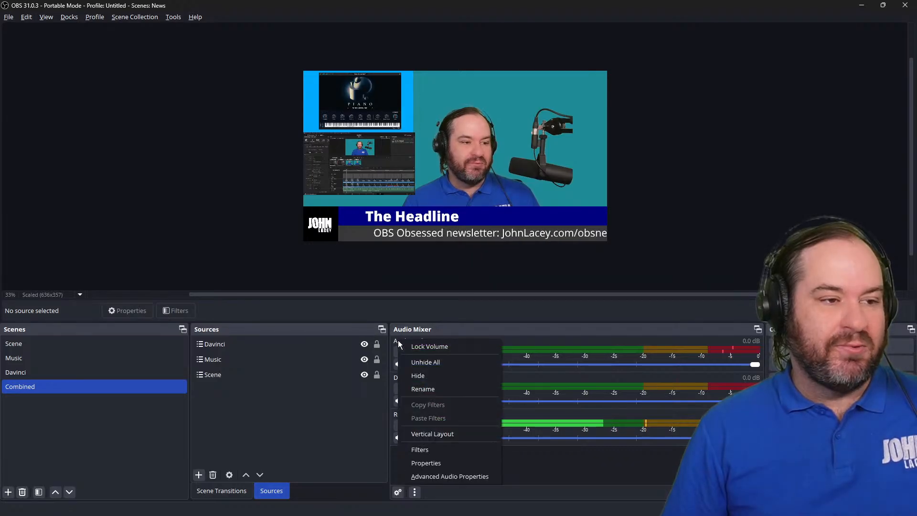
pyautogui.click(494, 436)
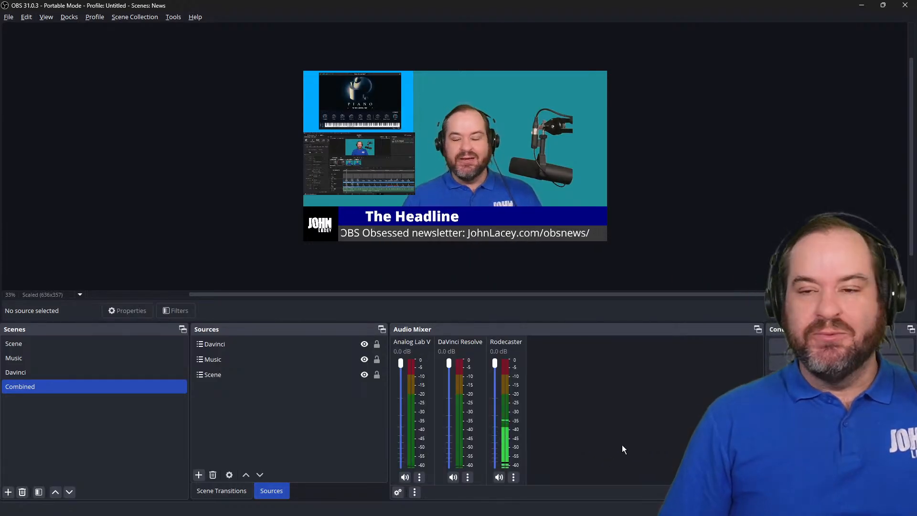
# Step: Return the Audio Mixer to the horizontal layout
pyautogui.rightClick(411, 345)
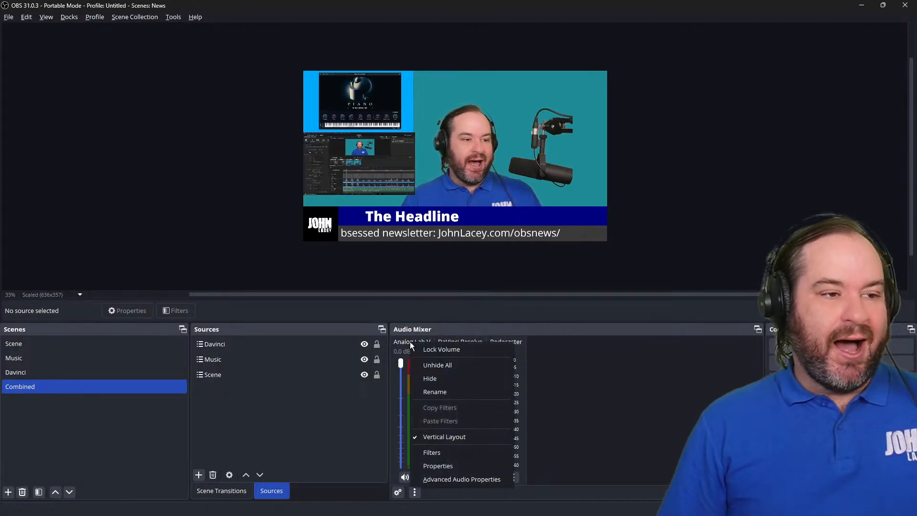
pyautogui.click(495, 436)
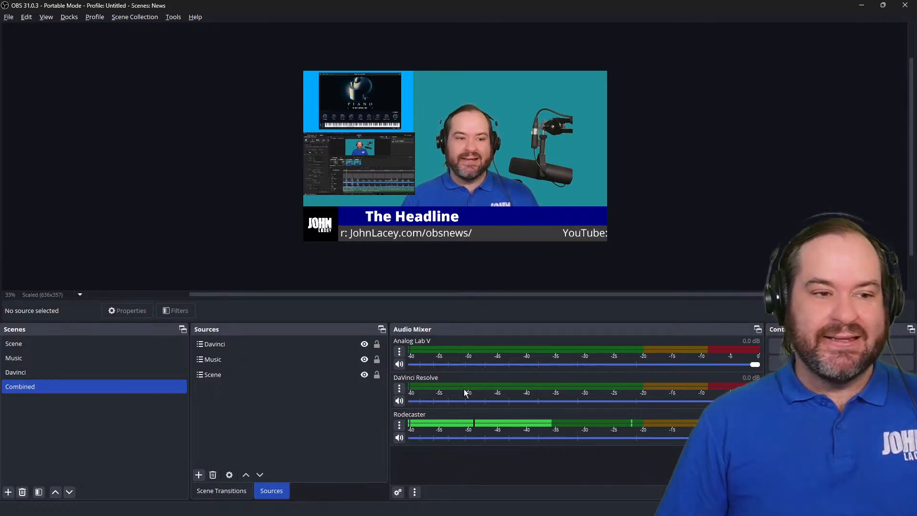
# Step: In Advanced Audio Properties, limit the Rodecaster source to audio tracks 1 and 2
pyautogui.click(402, 352)
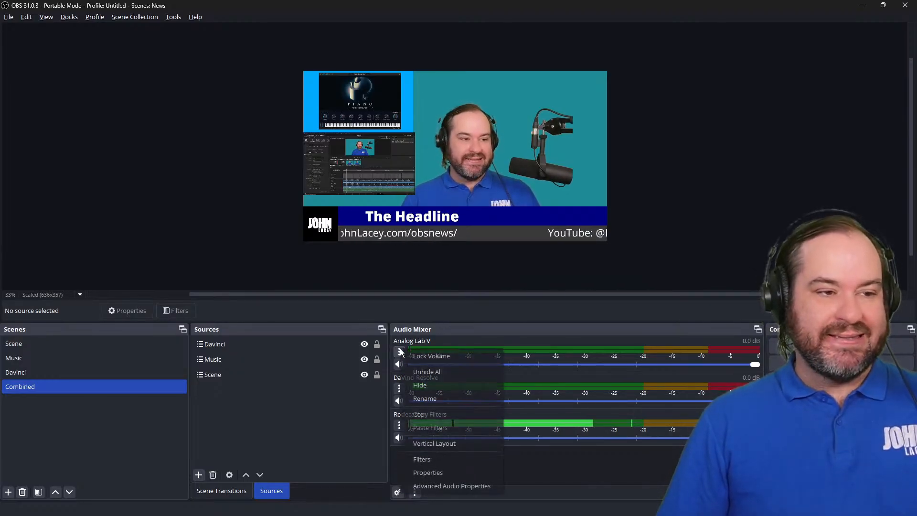
pyautogui.click(477, 486)
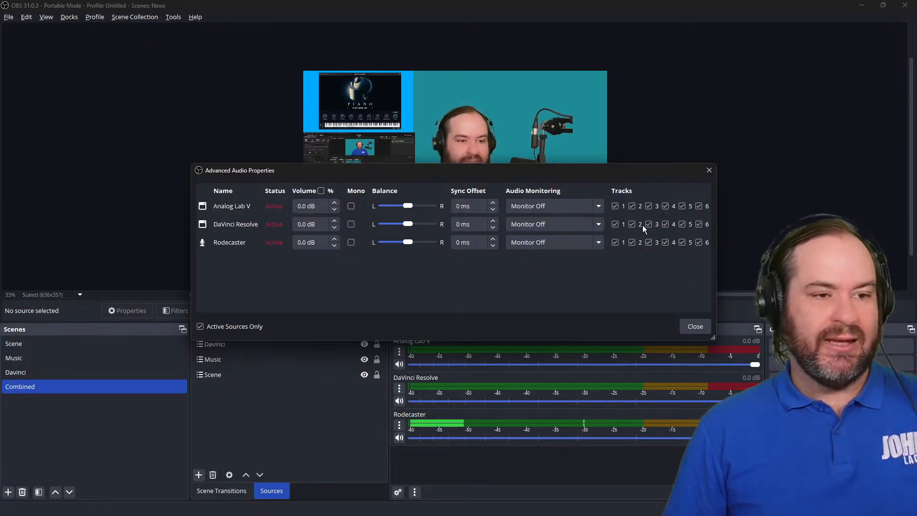
pyautogui.click(650, 242)
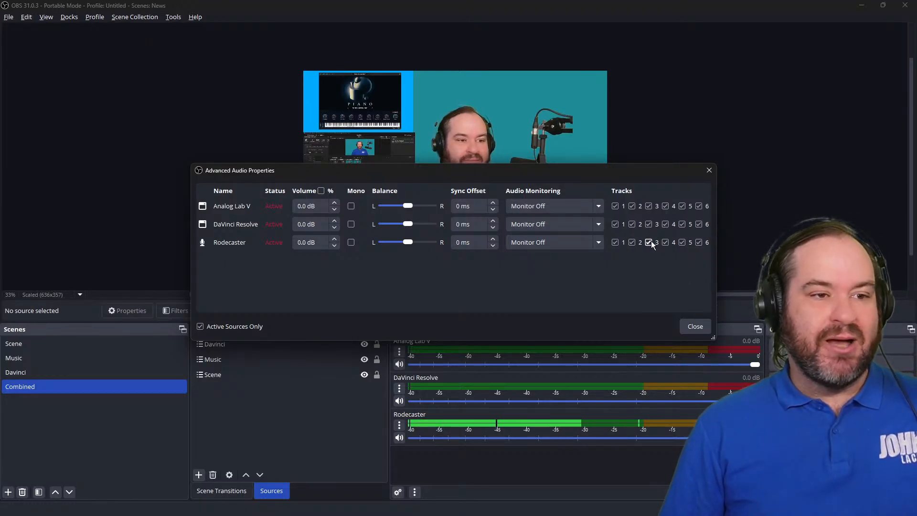
pyautogui.click(665, 242)
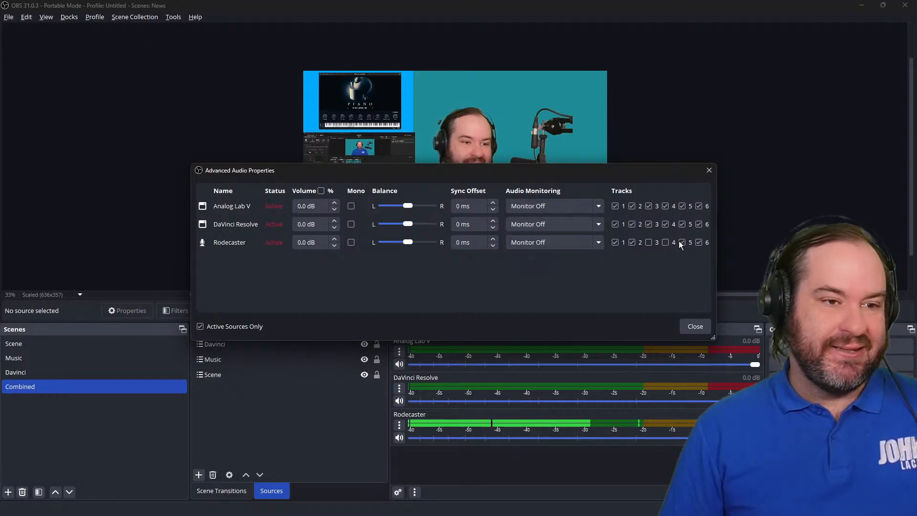
pyautogui.click(682, 242)
pyautogui.click(699, 242)
pyautogui.click(633, 243)
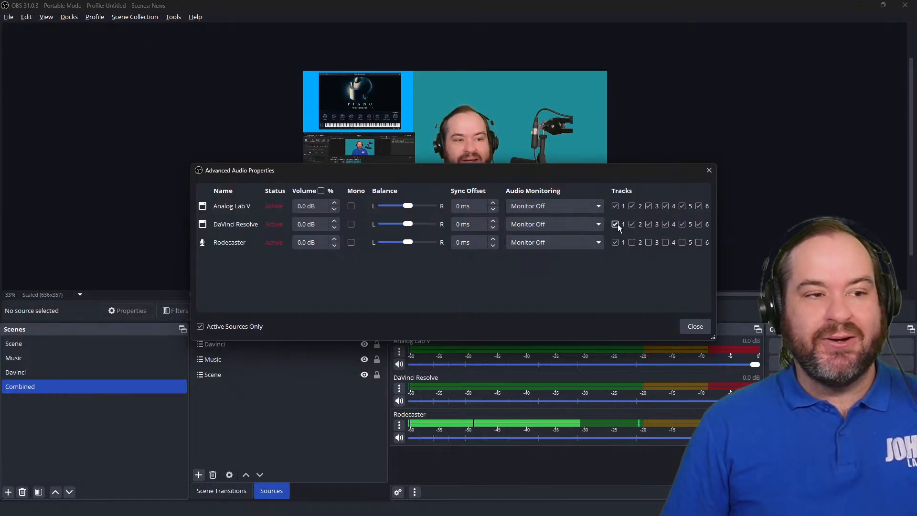
pyautogui.click(632, 243)
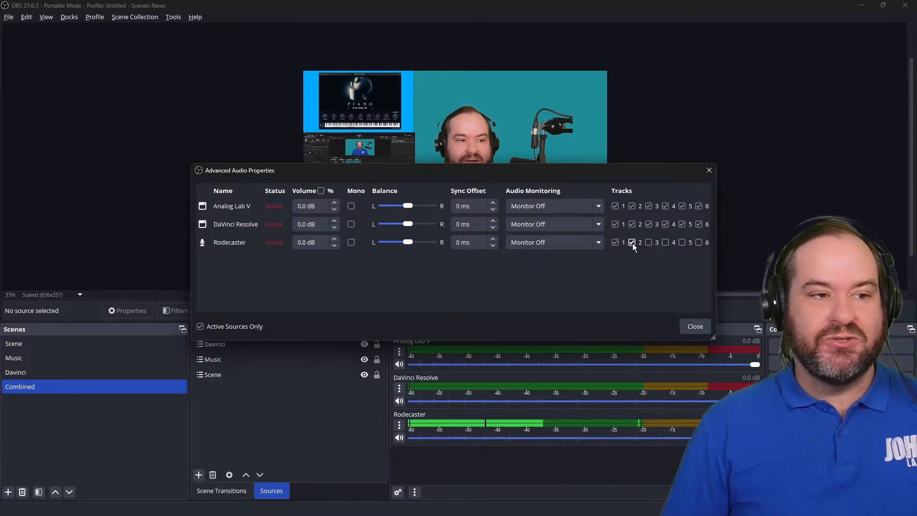
# Step: Limit Analog Lab V to tracks 1 and 3 and DaVinci Resolve to tracks 1 and 4, and close the properties
pyautogui.click(633, 226)
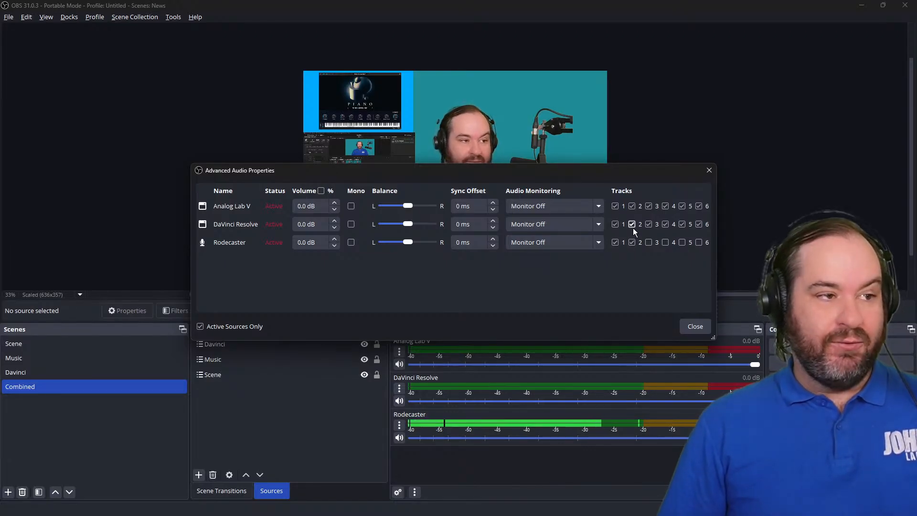
pyautogui.click(632, 224)
pyautogui.click(633, 208)
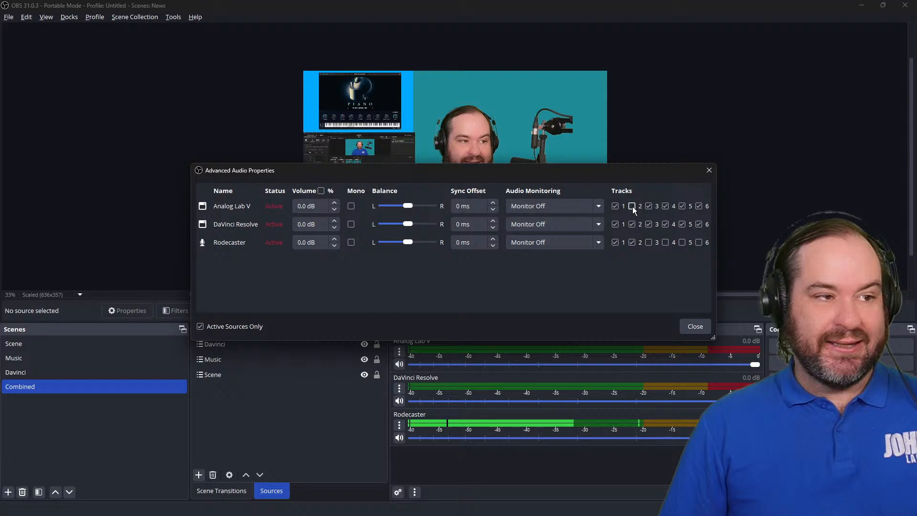
pyautogui.click(666, 206)
pyautogui.click(684, 207)
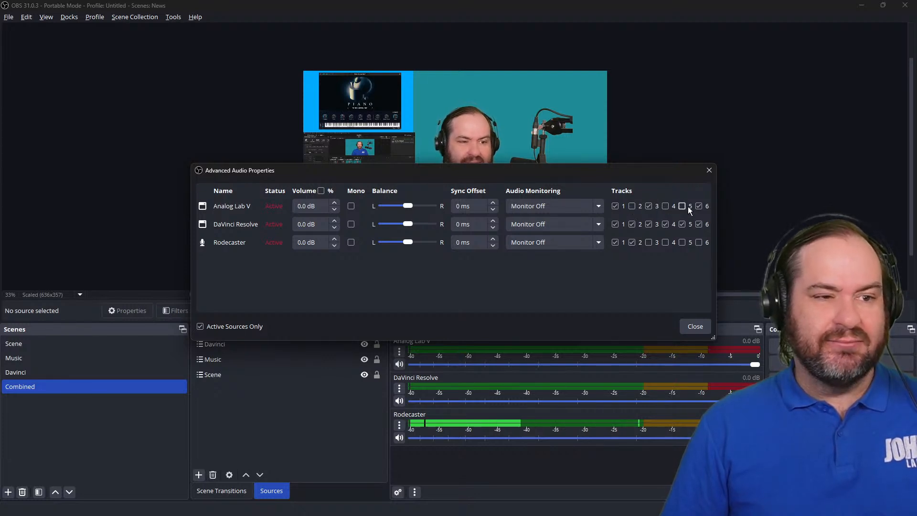
pyautogui.click(699, 206)
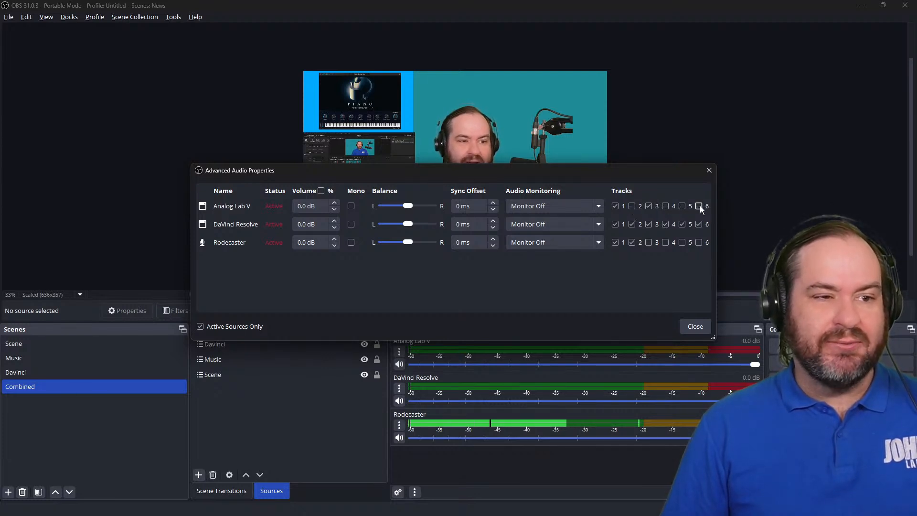
pyautogui.click(632, 224)
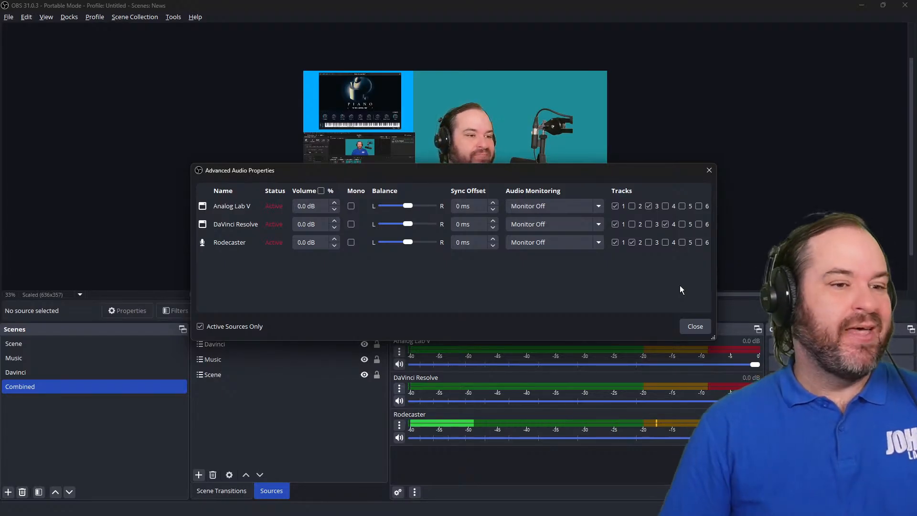
pyautogui.click(686, 329)
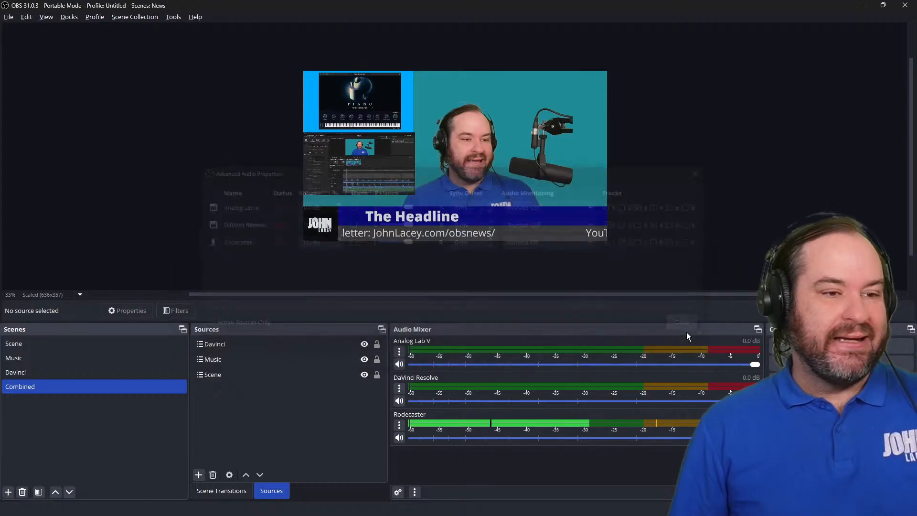
# Step: Enable audio tracks 1, 2, 3 and 4 for recording in the Output settings and save the settings
pyautogui.click(8, 17)
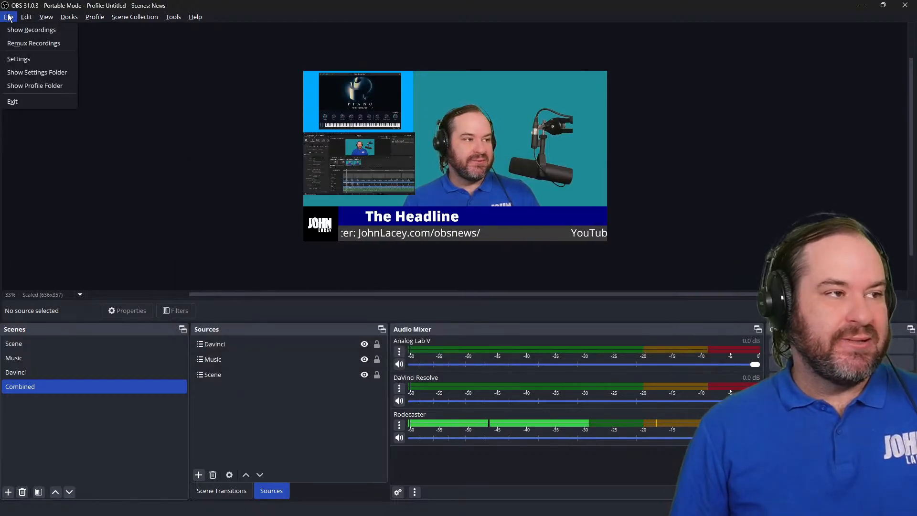
pyautogui.click(19, 58)
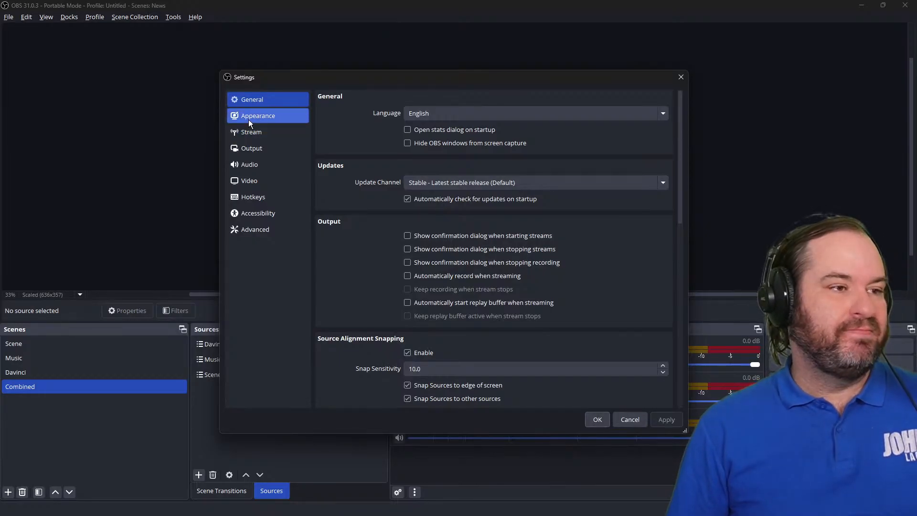
pyautogui.click(260, 147)
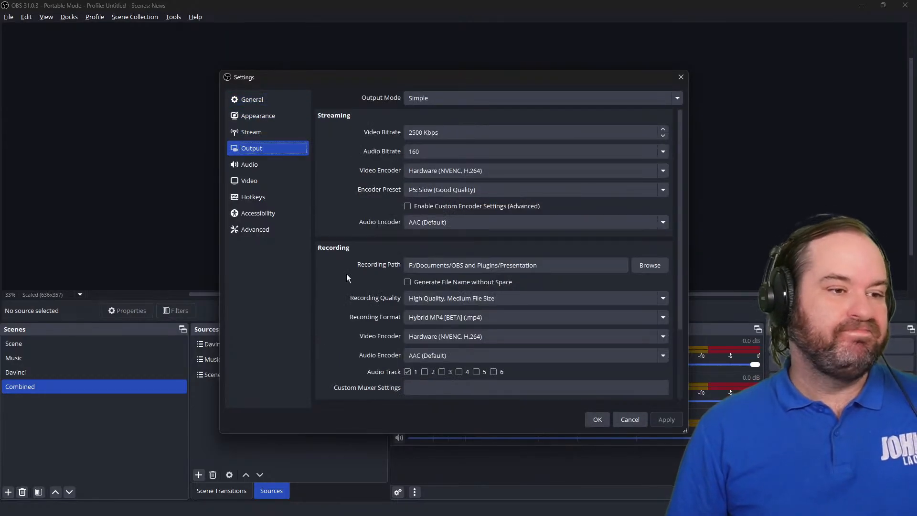
pyautogui.scroll(-2, 347, 278)
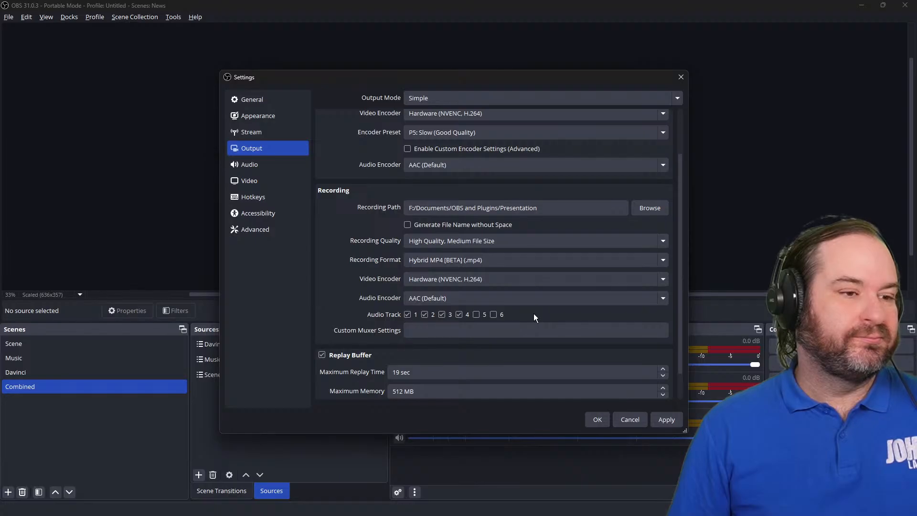
pyautogui.scroll(1, 534, 314)
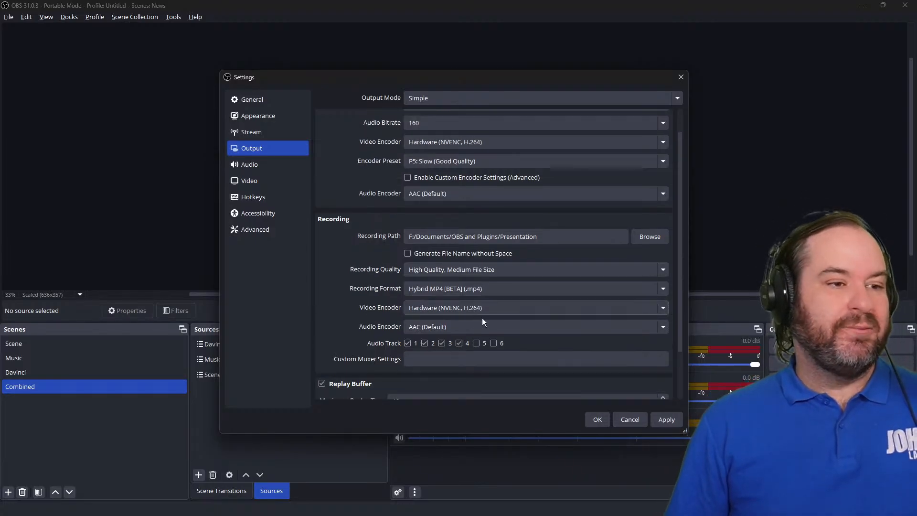
pyautogui.scroll(-2, 380, 303)
pyautogui.scroll(3, 380, 303)
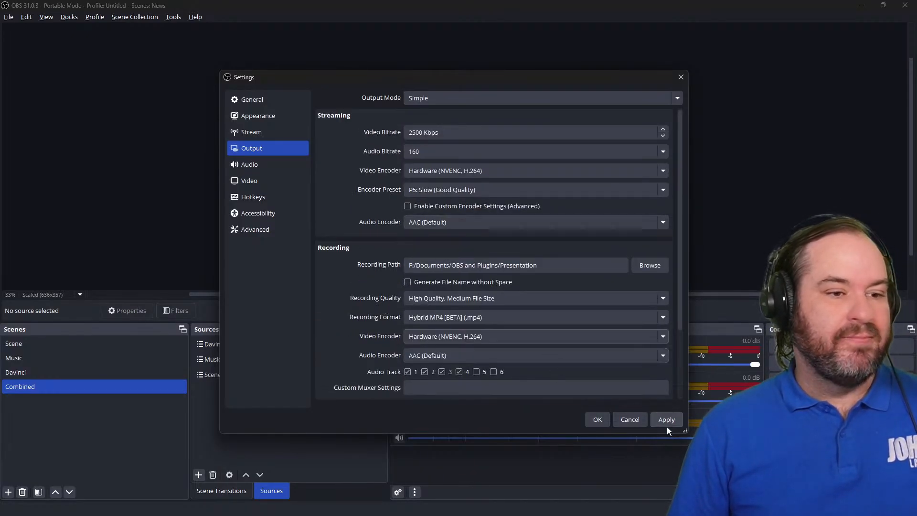
pyautogui.click(597, 419)
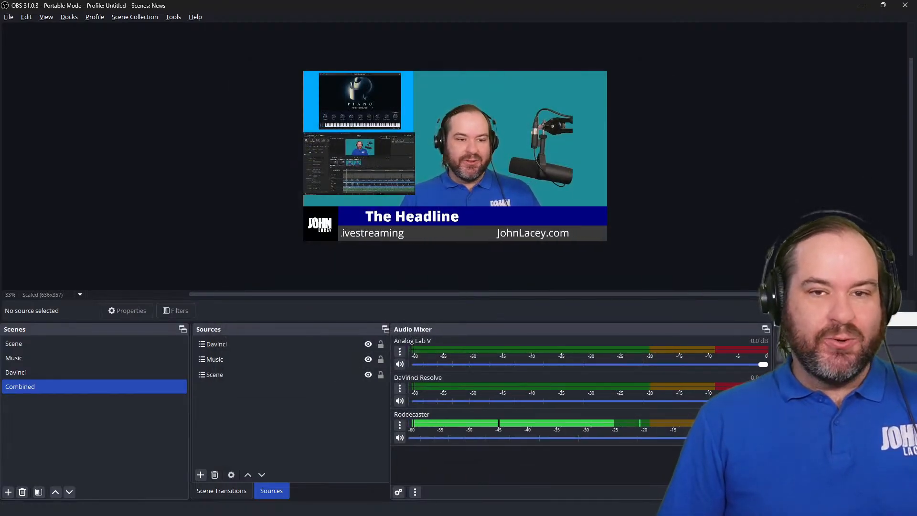
# Step: Dock the Controls beside the preview, above the Audio Mixer
pyautogui.moveTo(833, 330); pyautogui.dragTo(881, 100)
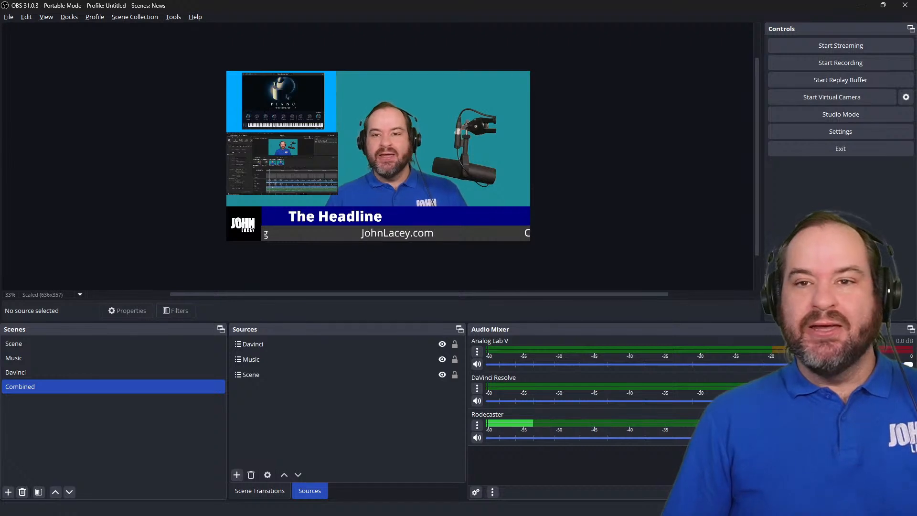
# Step: Check the recording path in the Output settings, and close the settings
pyautogui.hotkey('alt', 'f')
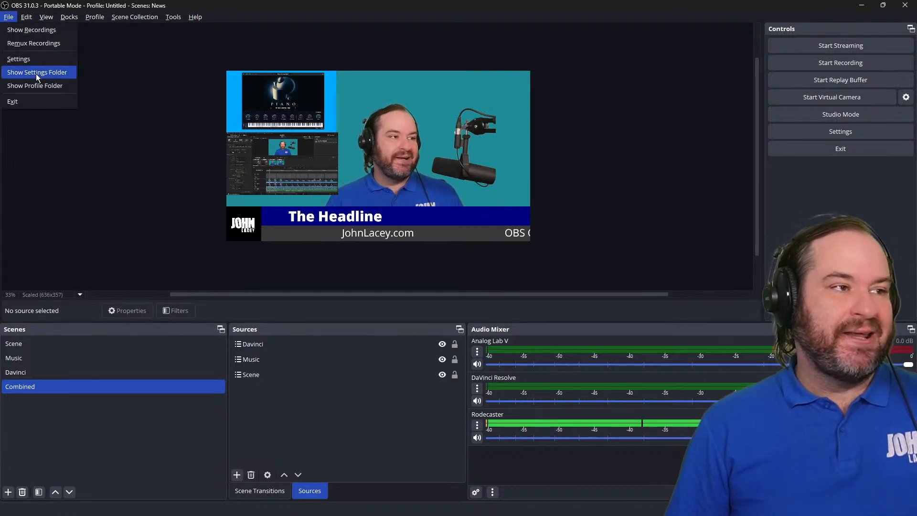
pyautogui.click(39, 61)
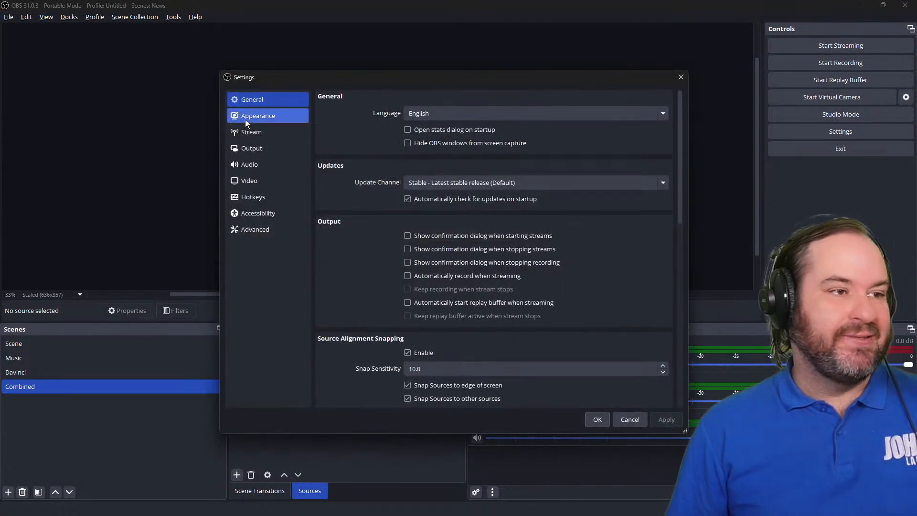
pyautogui.click(257, 147)
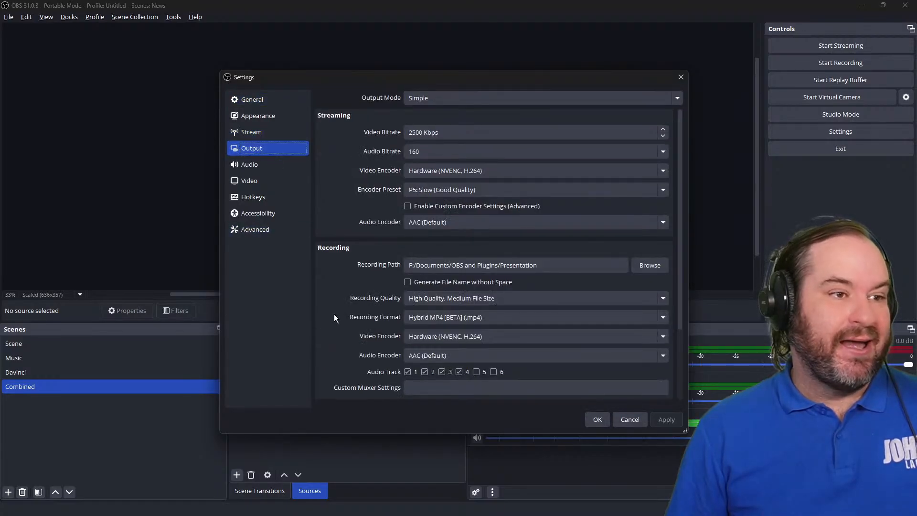
pyautogui.click(548, 265)
pyautogui.tripleClick(548, 264)
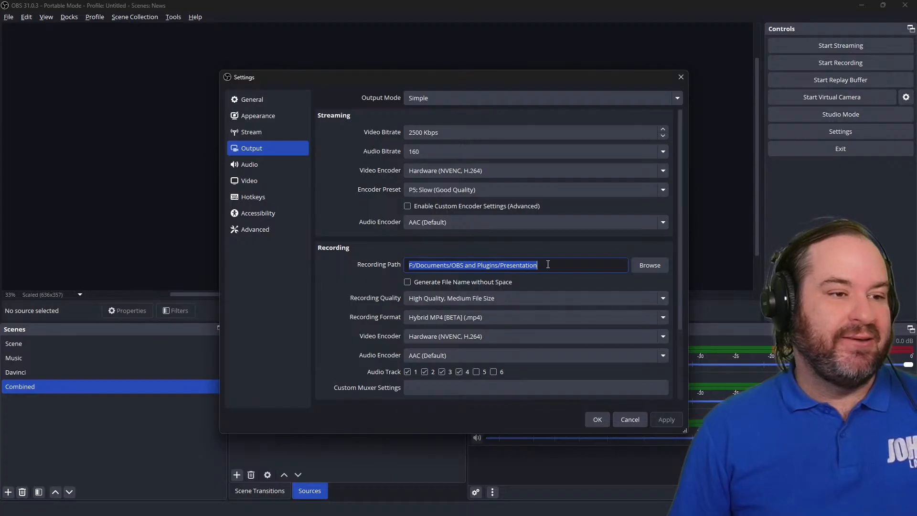
pyautogui.click(604, 422)
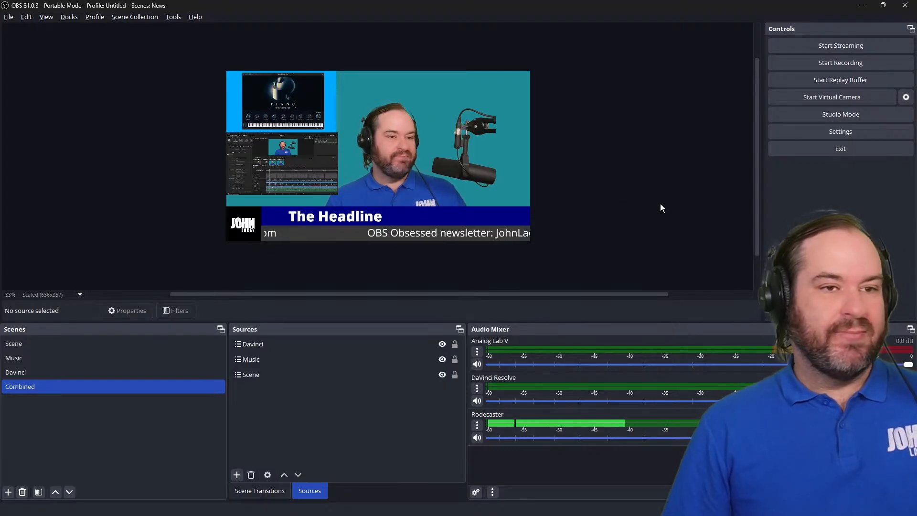
# Step: Start recording the Combined scene, switch to DaVinci Resolve and play through part of the Voice Over timeline at increased speed
pyautogui.click(825, 65)
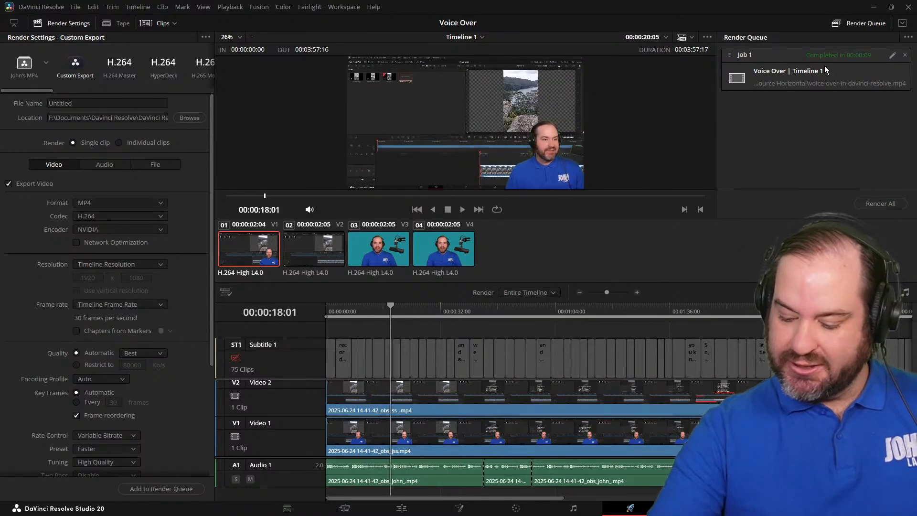
pyautogui.press('l')
pyautogui.press('l')
pyautogui.press('l')
pyautogui.press('l')
pyautogui.press('l')
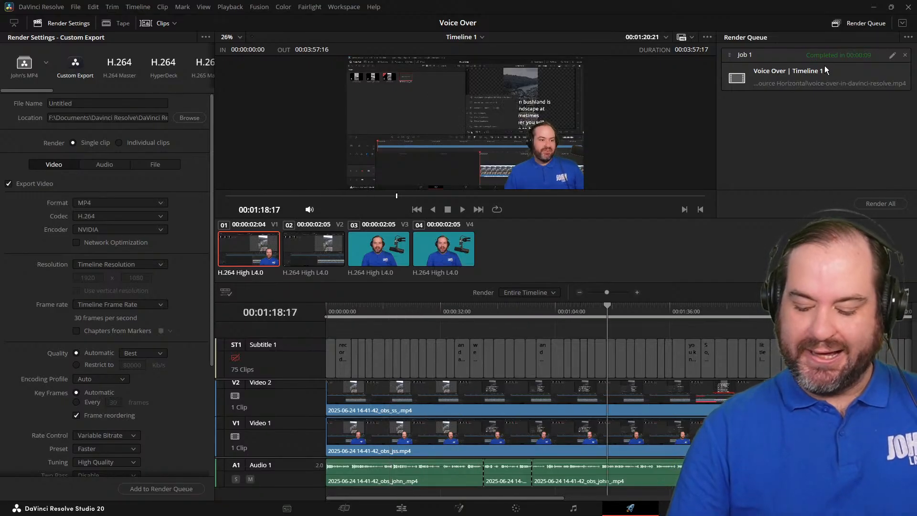
pyautogui.press('k')
pyautogui.press('l')
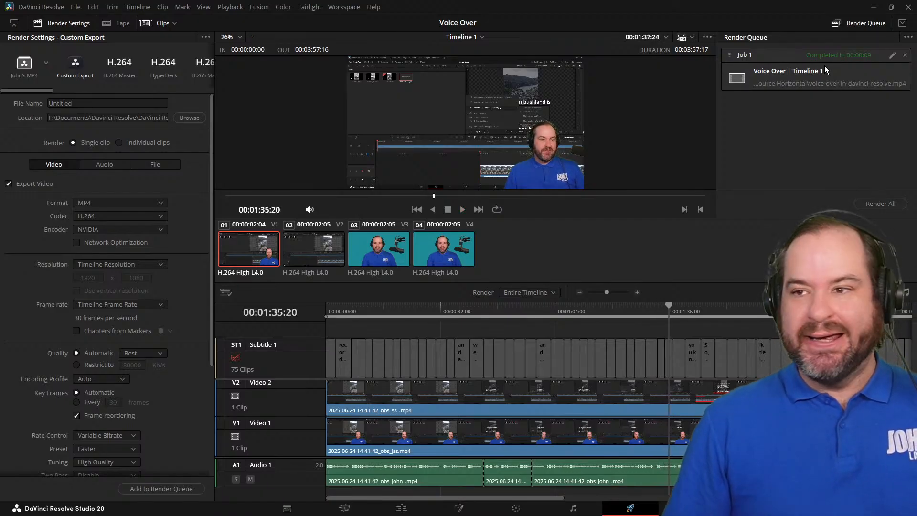
# Step: Switch back to OBS and stop the recording
pyautogui.hotkey('alt', 'Tab')
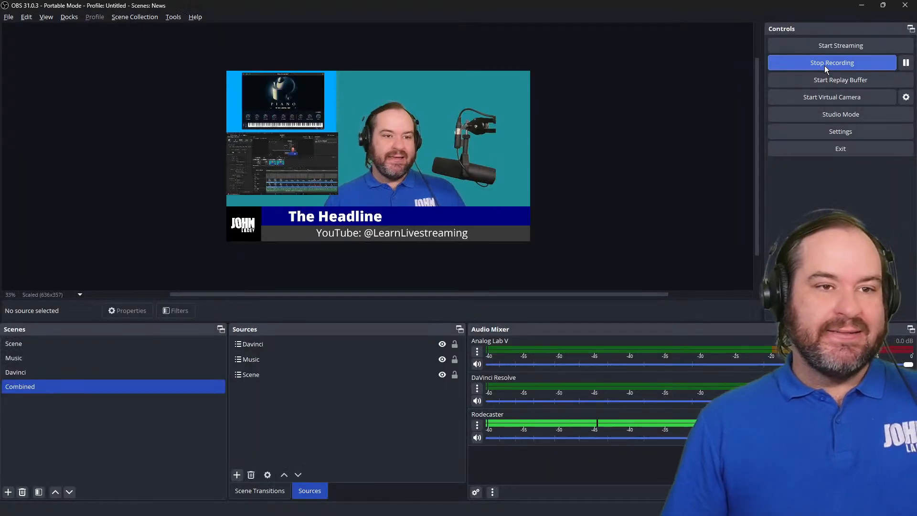
pyautogui.click(825, 68)
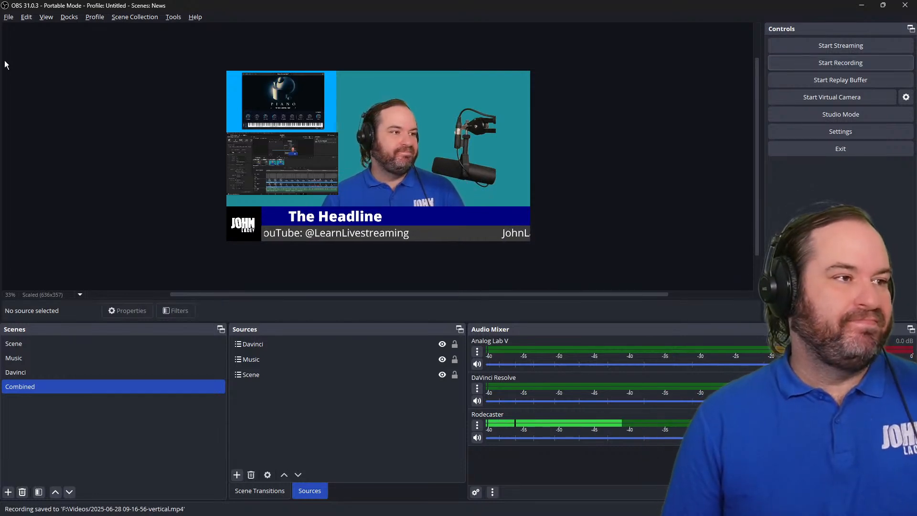
pyautogui.click(8, 17)
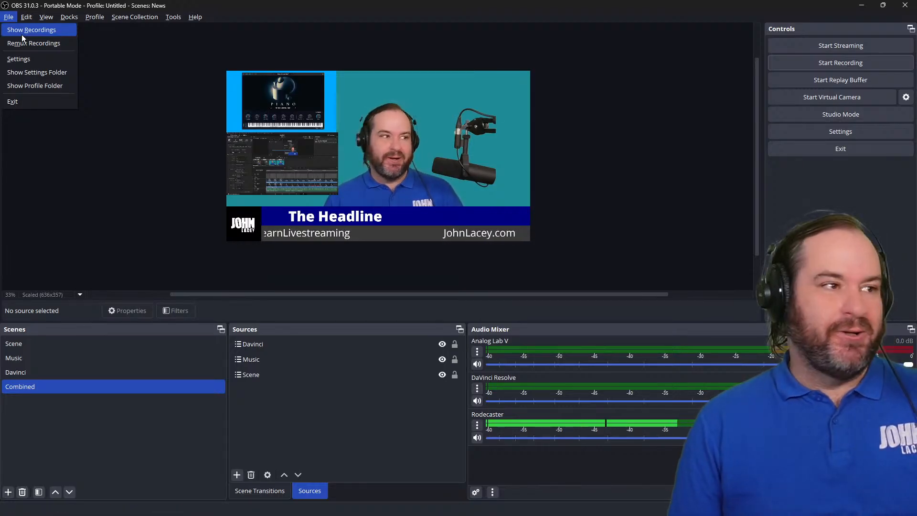
pyautogui.click(22, 35)
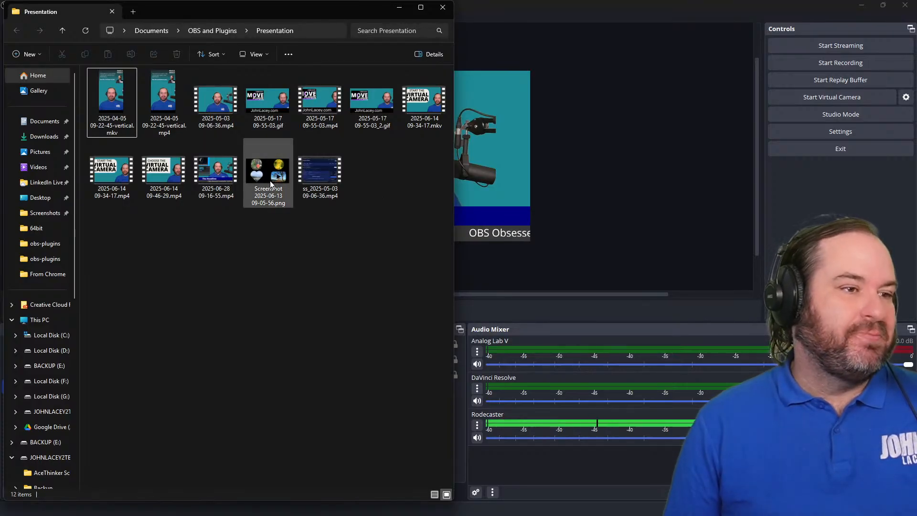
pyautogui.click(227, 187)
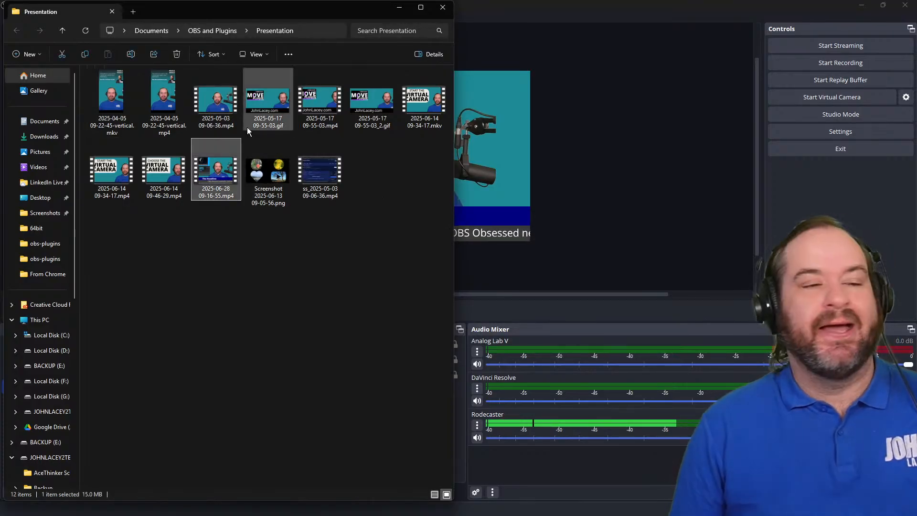
# Step: Switch to DaVinci Resolve and create a new project named OBS Recording
pyautogui.moveTo(354, 13); pyautogui.dragTo(916, 478)
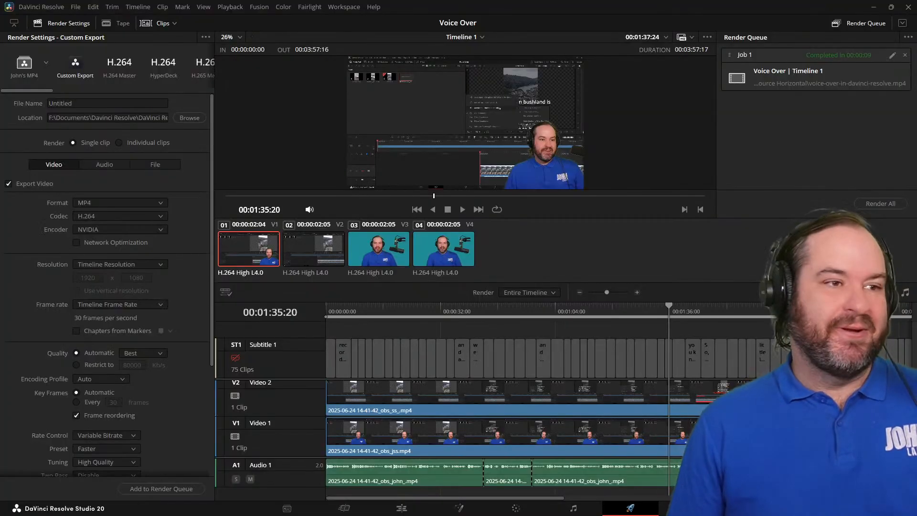
pyautogui.click(75, 6)
pyautogui.click(85, 18)
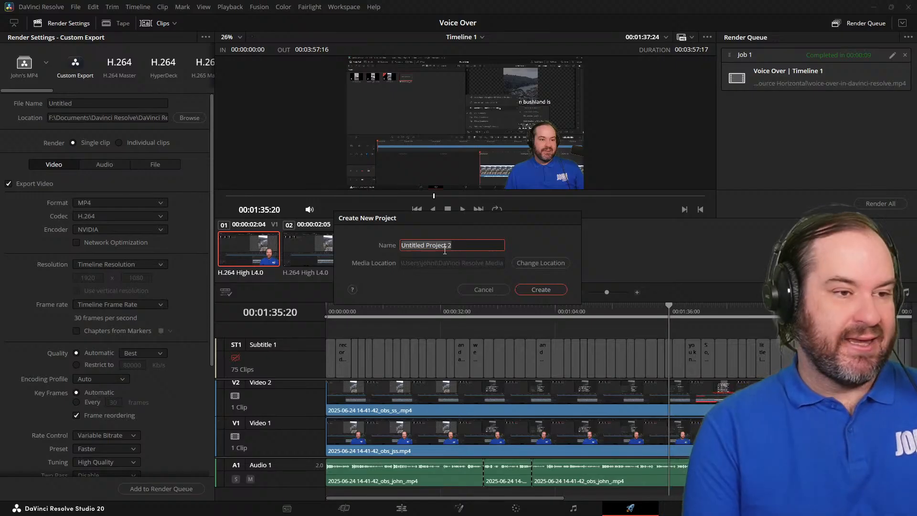
pyautogui.write('OBS Recordin')
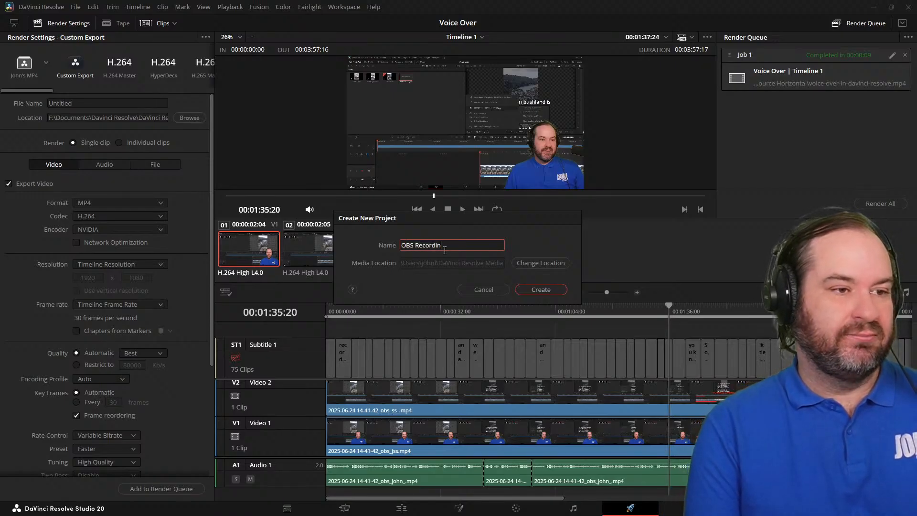
pyautogui.write('g')
pyautogui.press('Return')
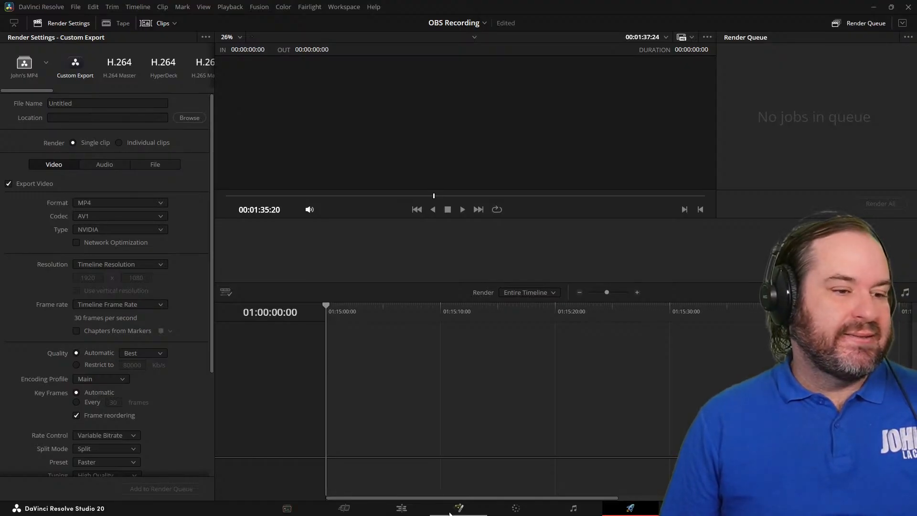
pyautogui.click(394, 512)
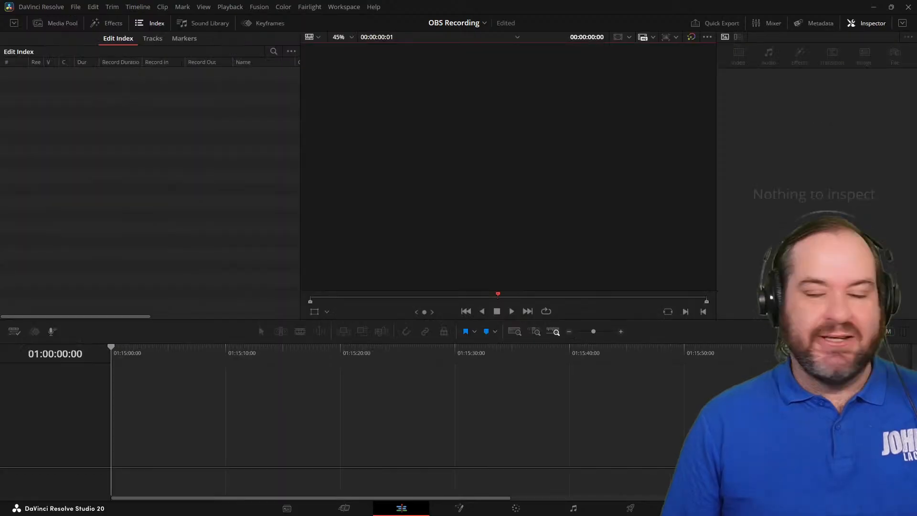
pyautogui.moveTo(455, 515); pyautogui.dragTo(161, 147)
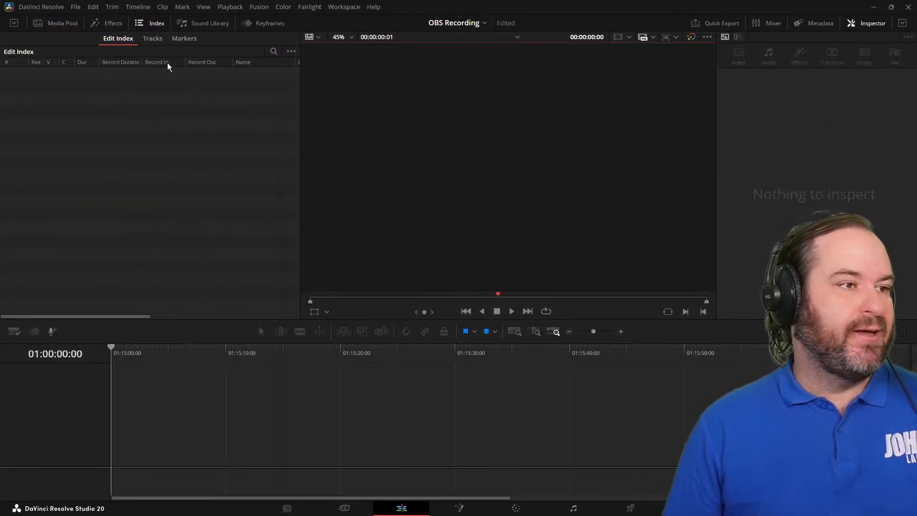
pyautogui.click(71, 22)
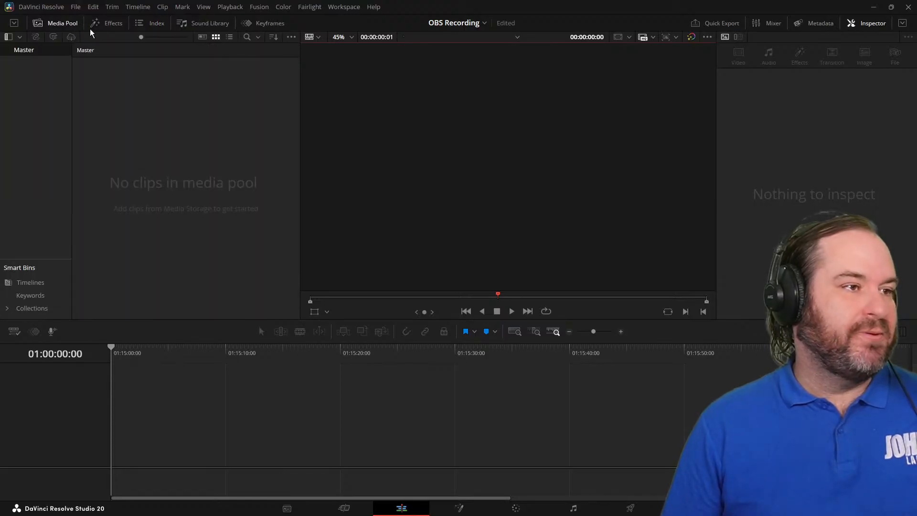
pyautogui.moveTo(616, 515); pyautogui.dragTo(162, 176)
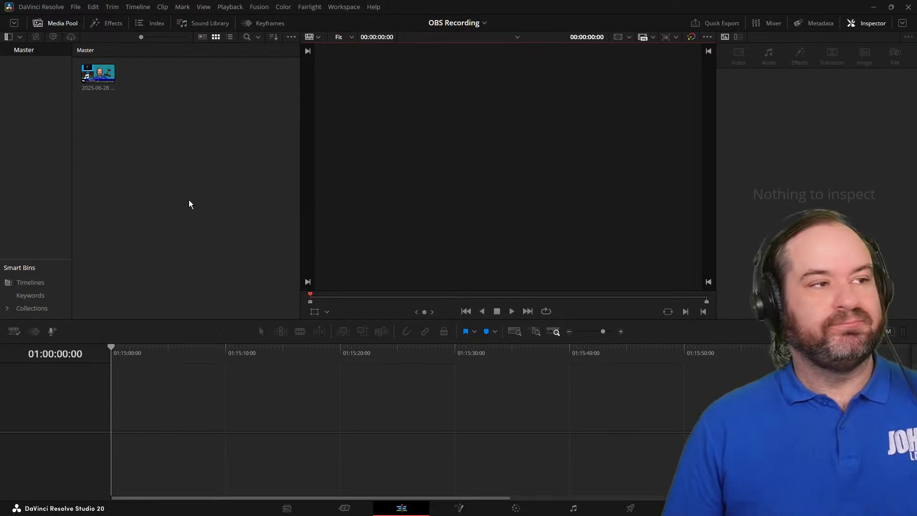
pyautogui.moveTo(102, 85); pyautogui.dragTo(98, 437)
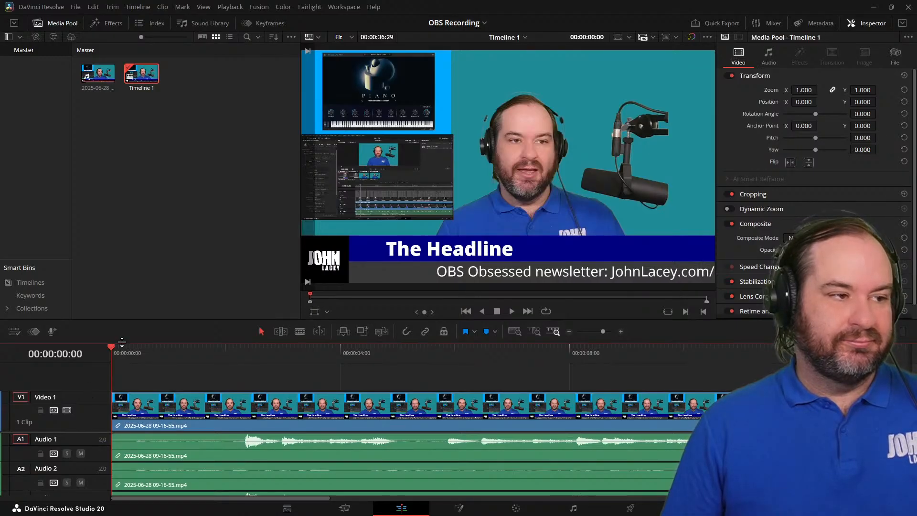
pyautogui.moveTo(125, 342); pyautogui.dragTo(149, 207)
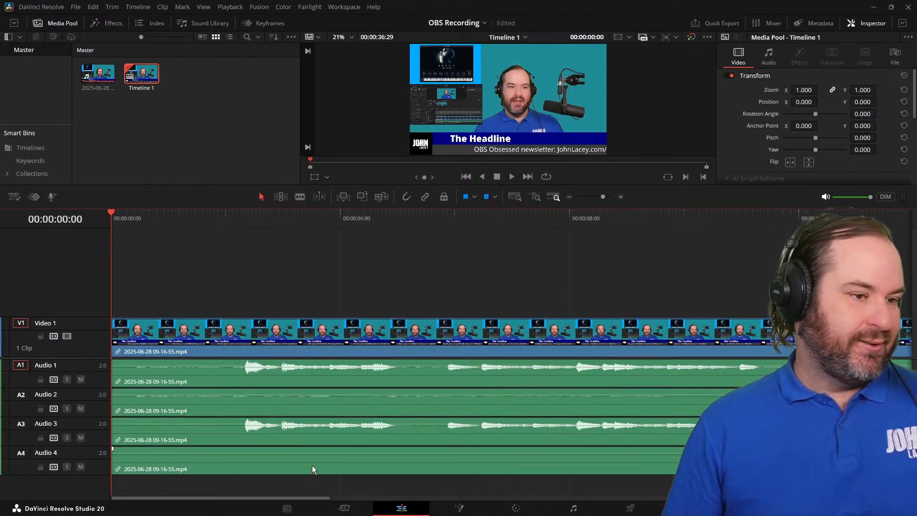
# Step: Examine the audio waveforms along the timeline and play its first seconds with all tracks audible
pyautogui.click(355, 499)
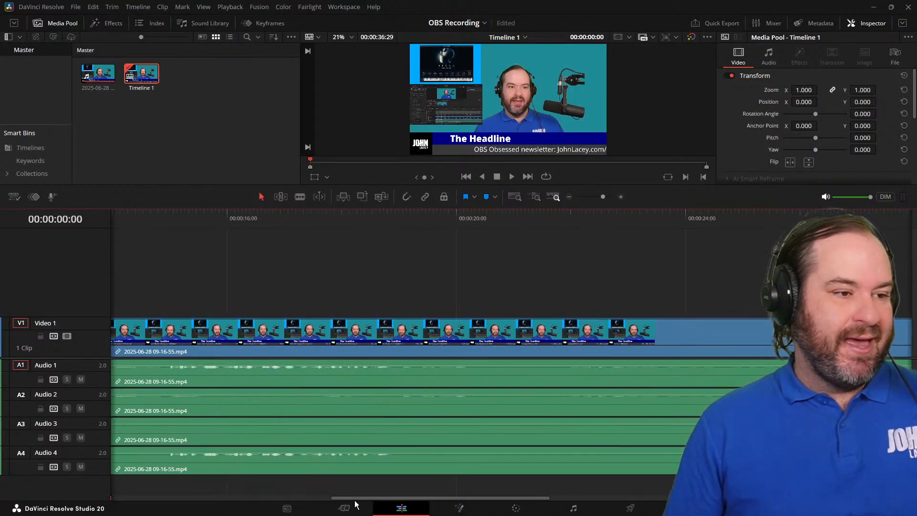
pyautogui.moveTo(356, 501); pyautogui.dragTo(88, 514)
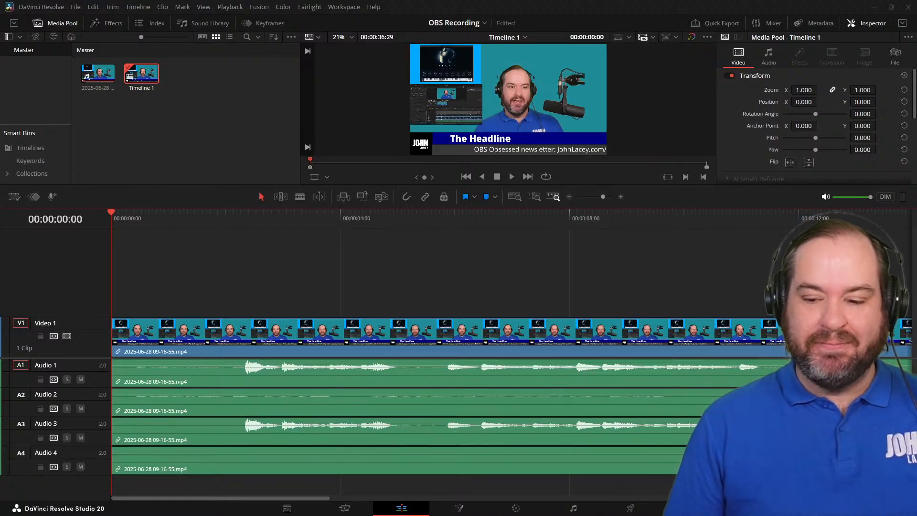
pyautogui.click(514, 181)
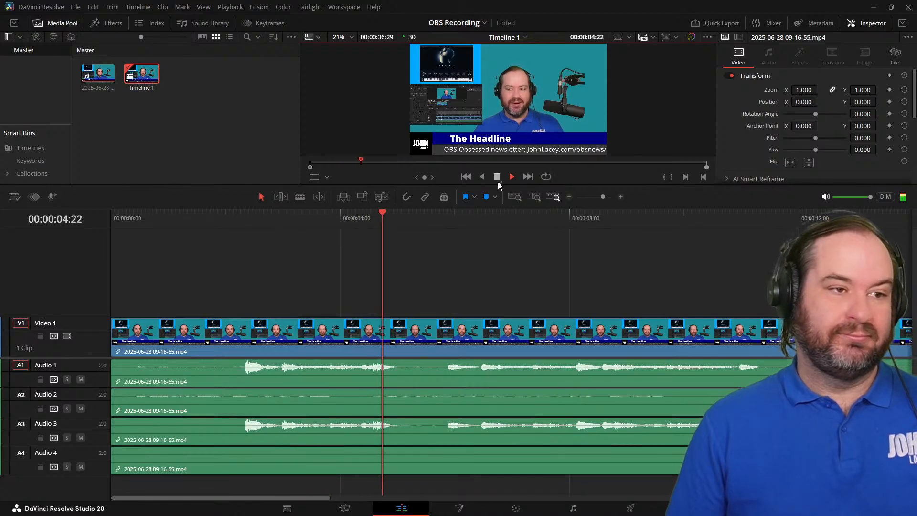
pyautogui.click(498, 181)
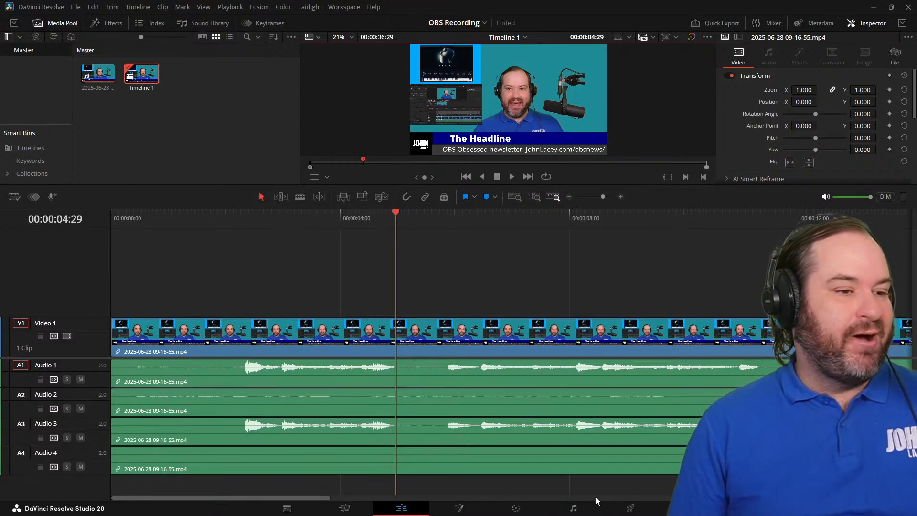
# Step: Rename Audio 2 for the presenter's talking, Audio 3 as Keyboard and Audio 4 as DaVinci
pyautogui.click(520, 437)
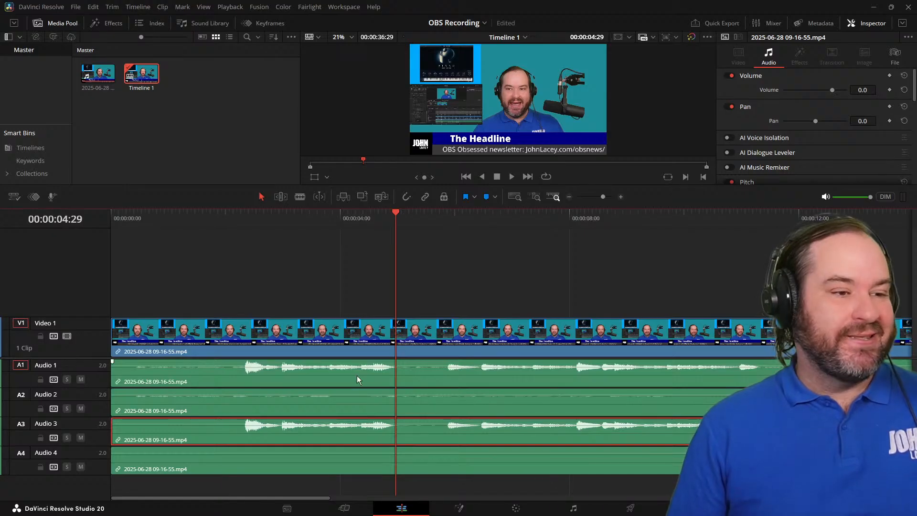
pyautogui.click(87, 364)
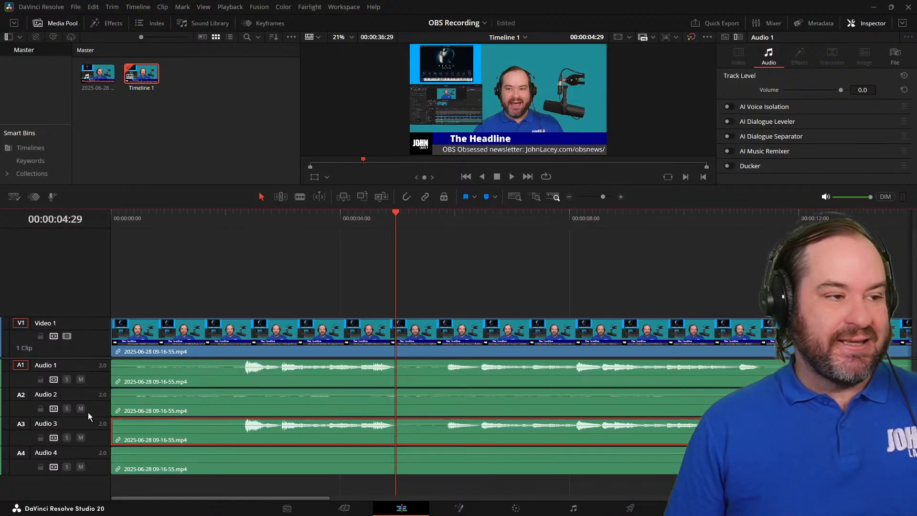
pyautogui.click(153, 409)
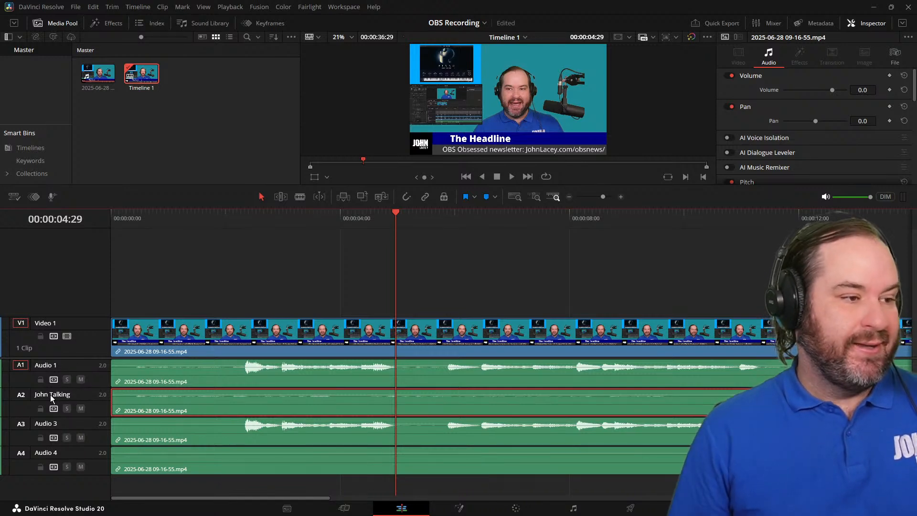
pyautogui.doubleClick(49, 424)
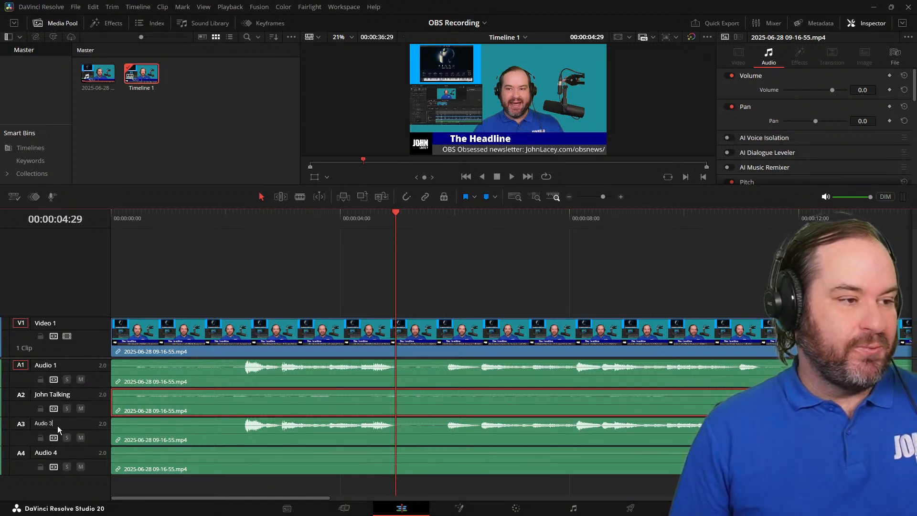
pyautogui.write('Keyboard')
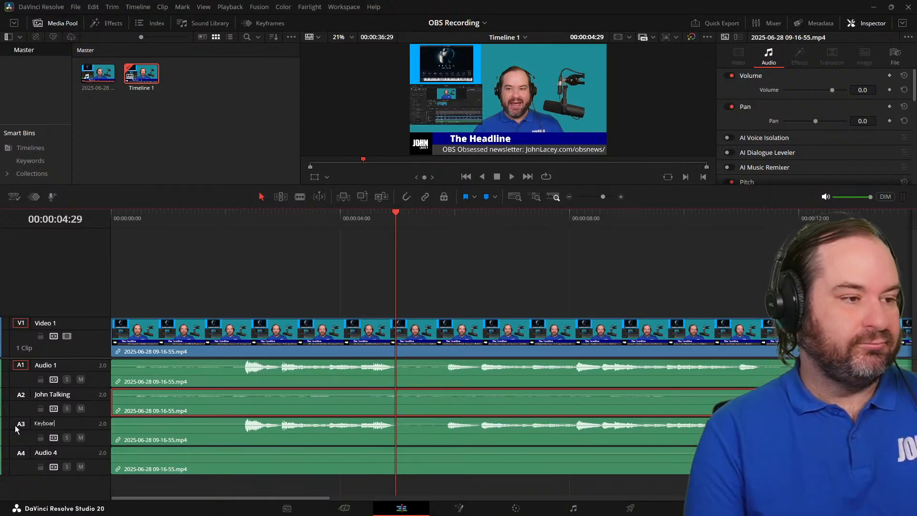
pyautogui.press('Return')
pyautogui.doubleClick(54, 460)
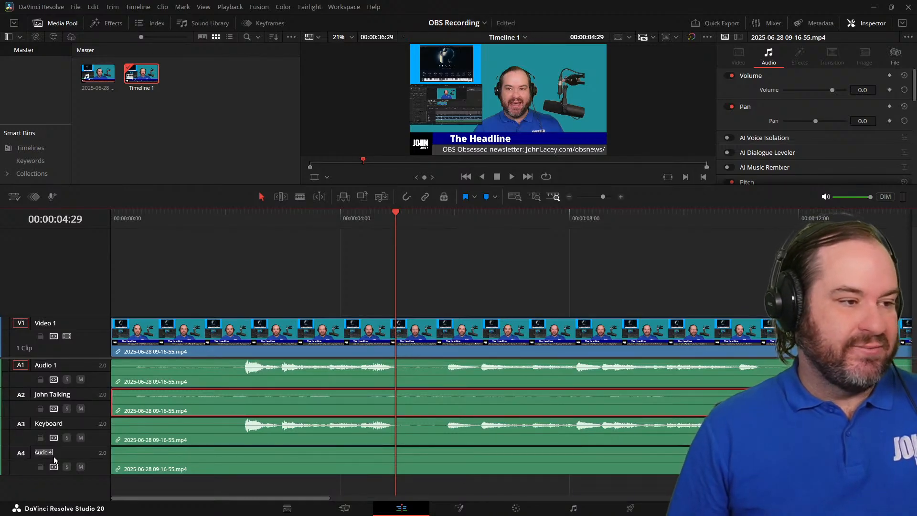
pyautogui.press('BackSpace')
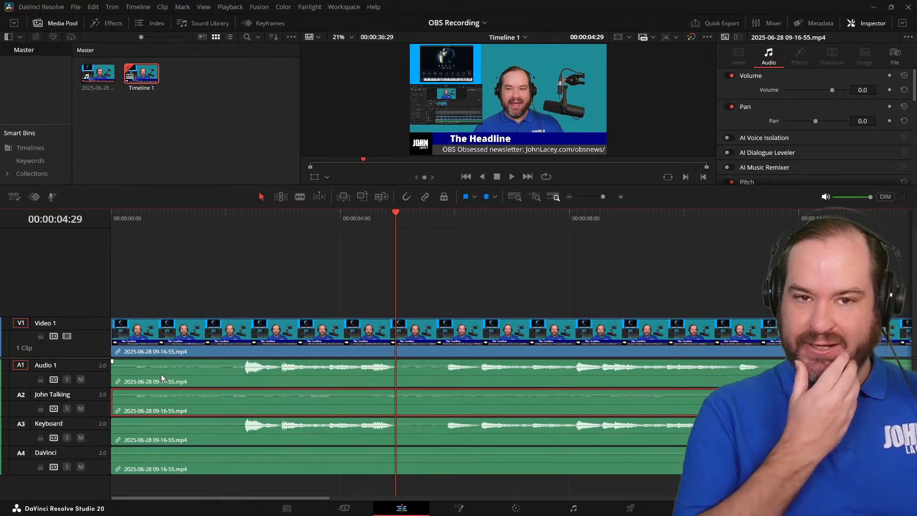
# Step: Mute the Audio 1 track and lower the Keyboard clip's volume to -13.6
pyautogui.click(81, 380)
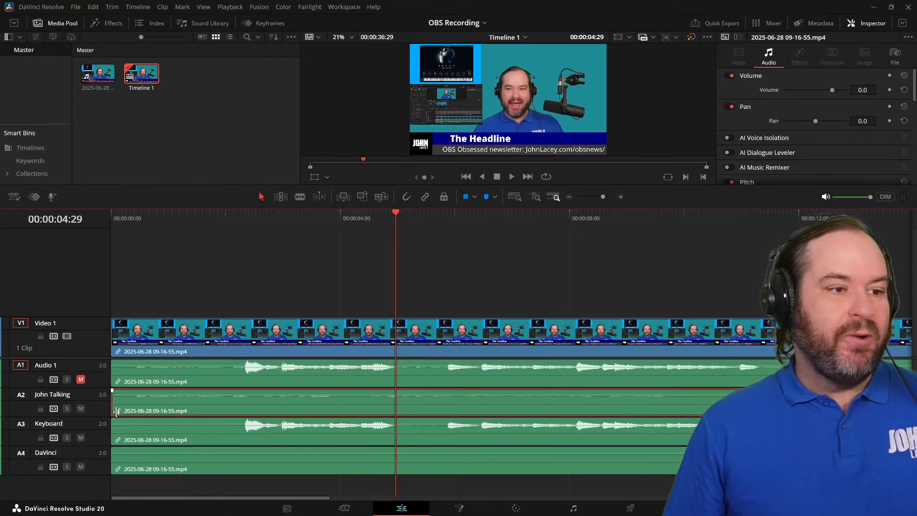
pyautogui.moveTo(397, 216); pyautogui.dragTo(243, 236)
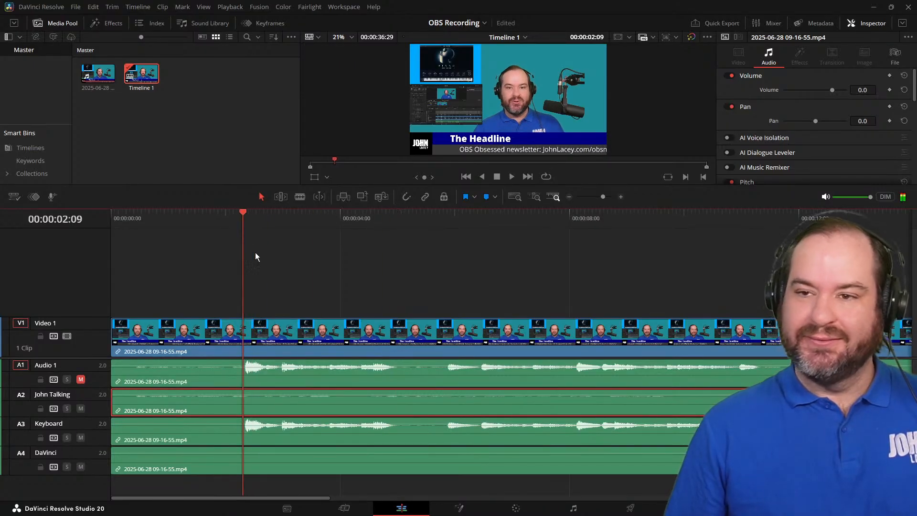
pyautogui.click(266, 434)
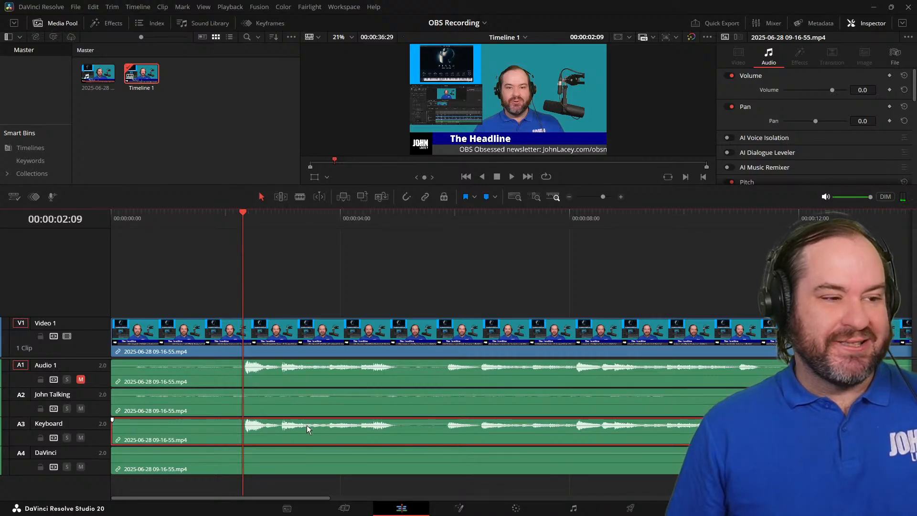
pyautogui.moveTo(309, 428); pyautogui.dragTo(307, 433)
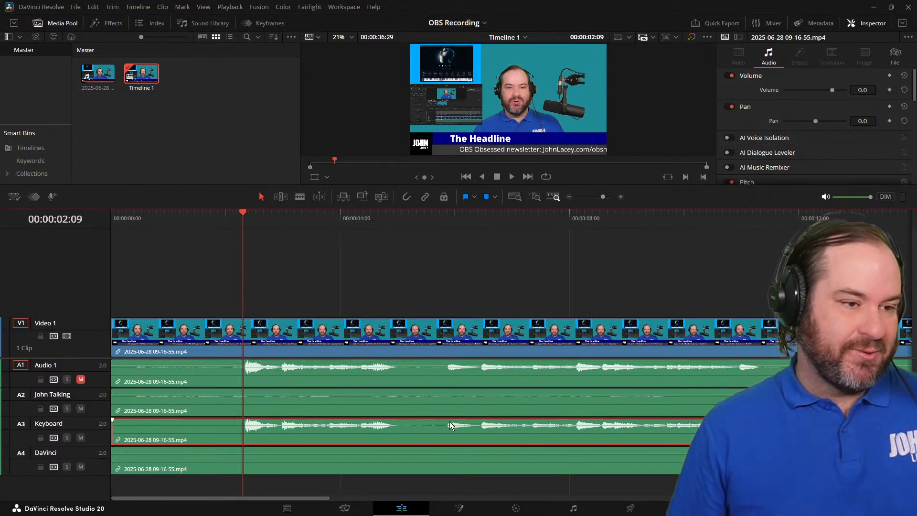
pyautogui.moveTo(449, 421); pyautogui.dragTo(453, 425)
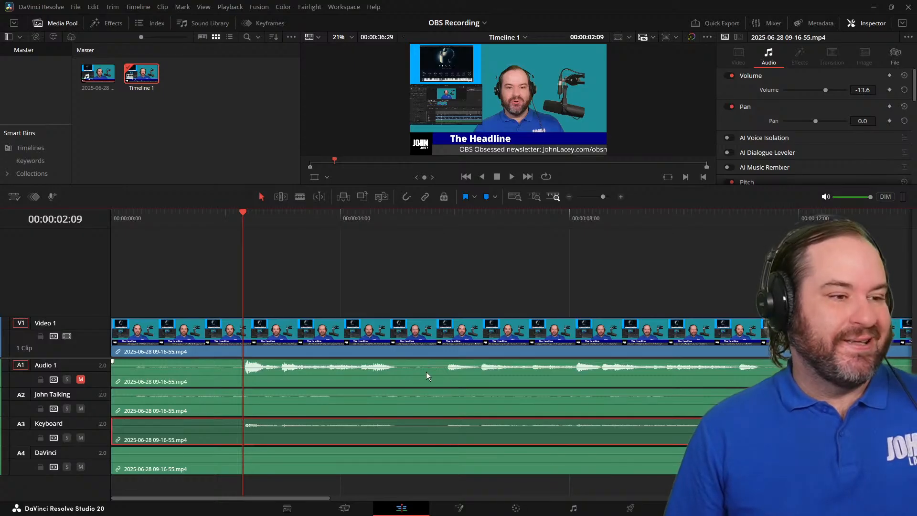
# Step: Play the timeline from the beginning with the presenter's voice track soloed, and turn that solo off during playback
pyautogui.click(236, 216)
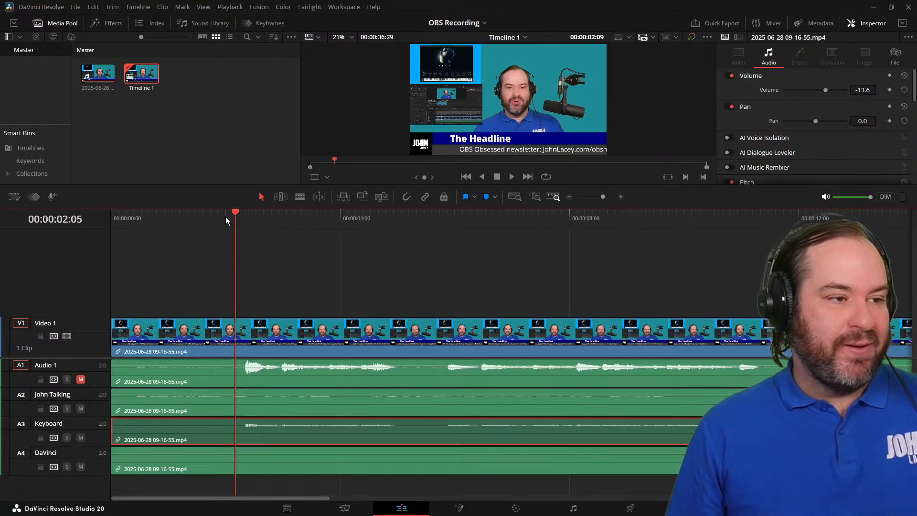
pyautogui.moveTo(226, 217); pyautogui.dragTo(109, 235)
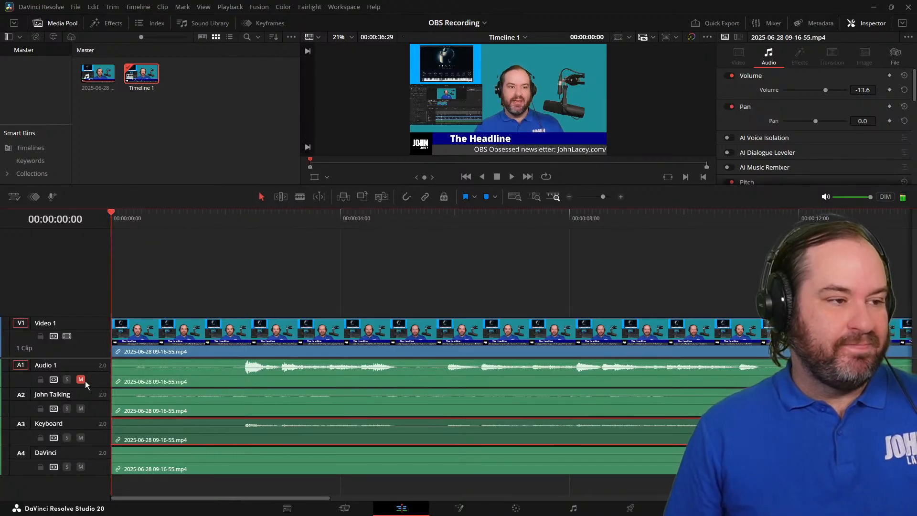
pyautogui.click(66, 410)
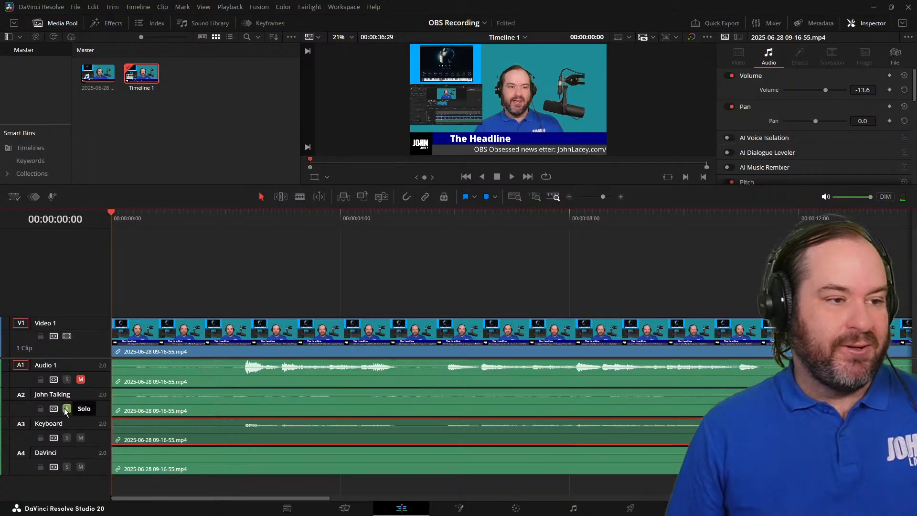
pyautogui.press('space')
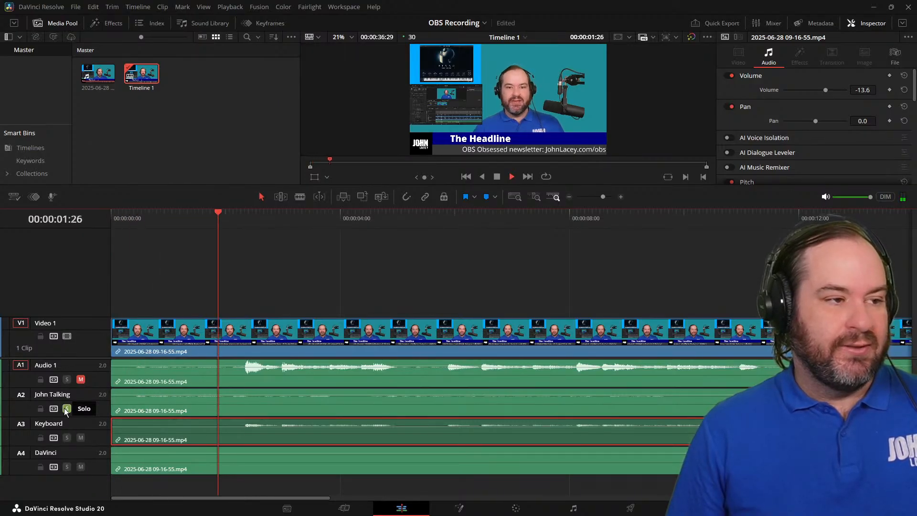
pyautogui.click(67, 409)
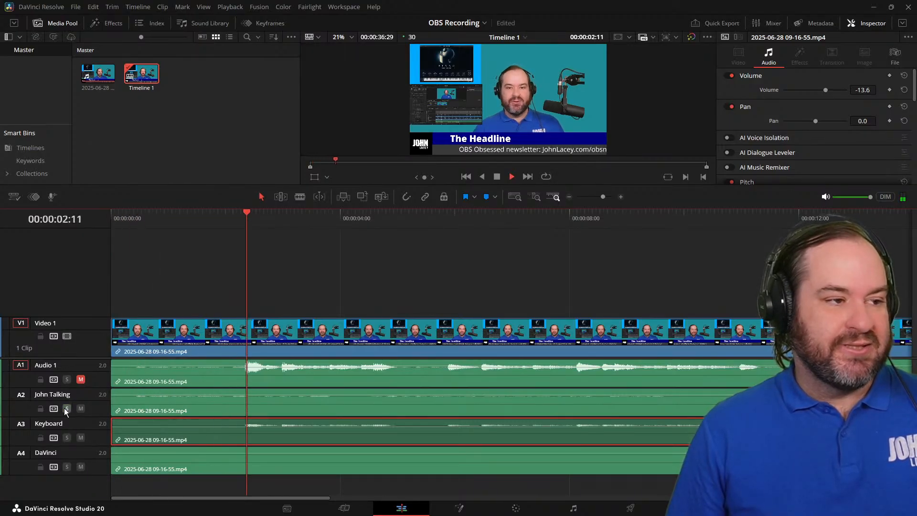
# Step: Listen to the Keyboard track and the DaVinci track soloed in turn, and stop playback
pyautogui.click(67, 440)
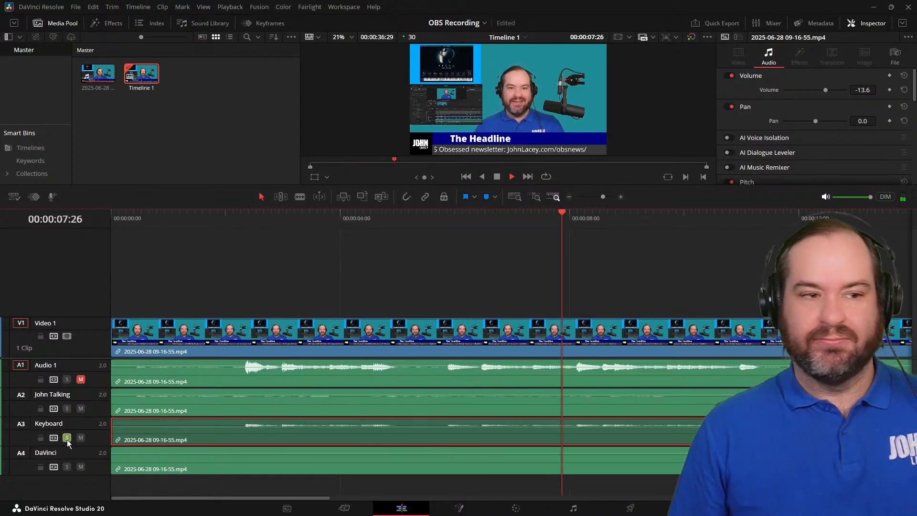
pyautogui.click(66, 440)
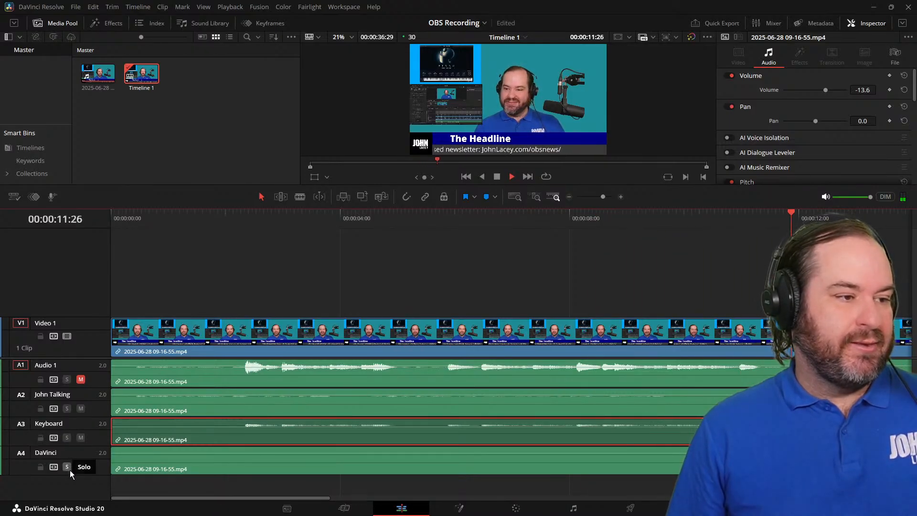
pyautogui.click(67, 467)
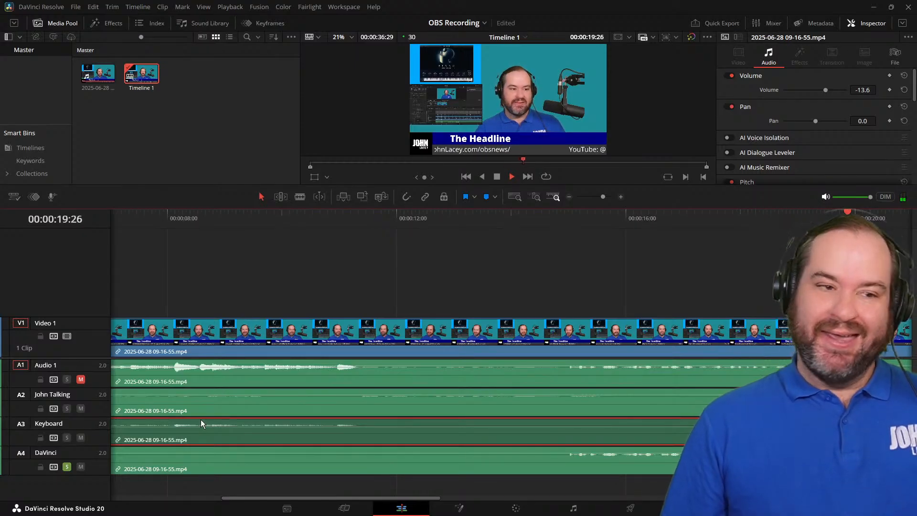
pyautogui.click(496, 177)
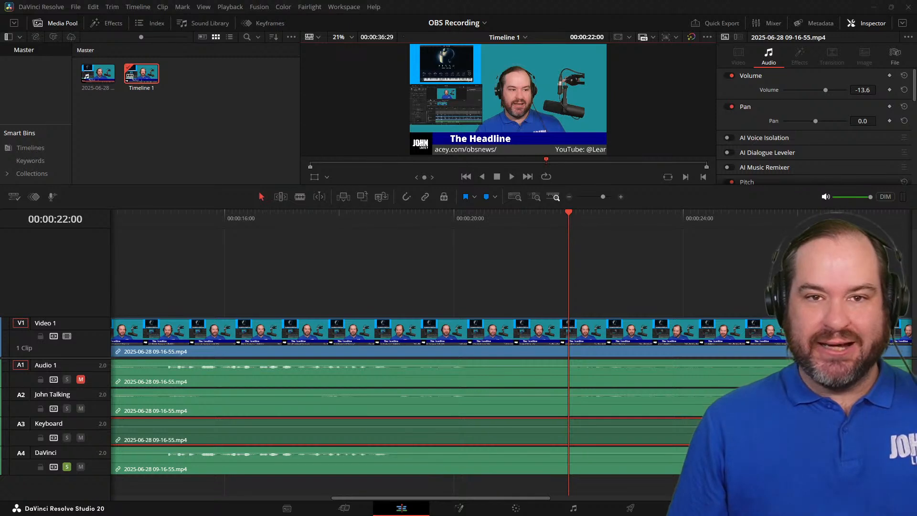
# Step: Delete the clip on the Audio 1 track from the timeline
pyautogui.click(269, 381)
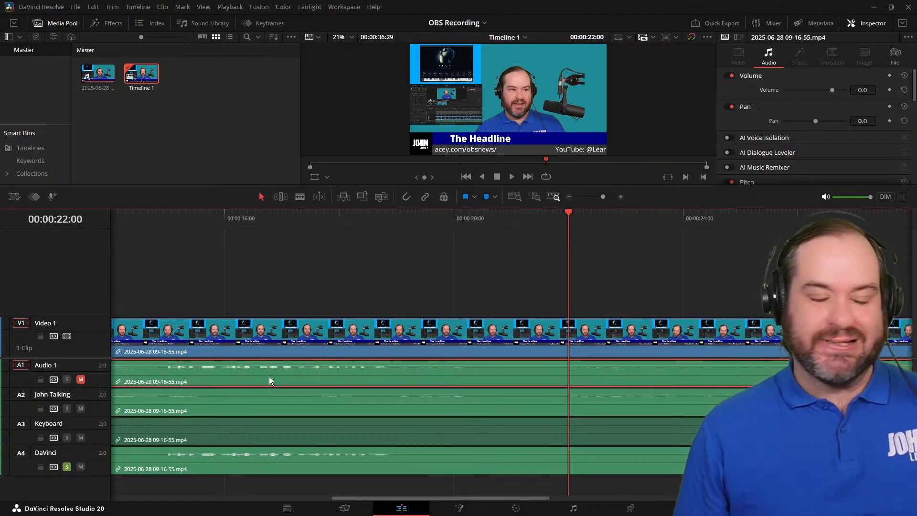
pyautogui.rightClick(265, 377)
pyautogui.click(259, 376)
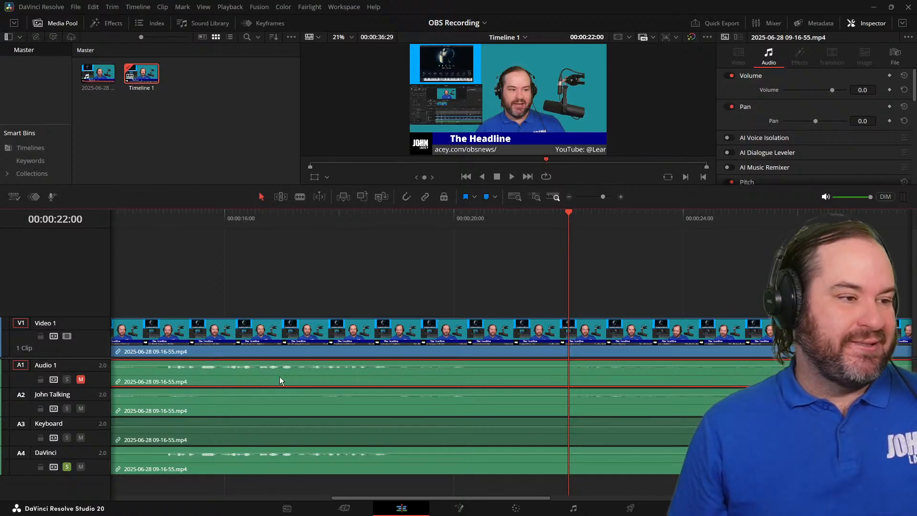
pyautogui.rightClick(280, 379)
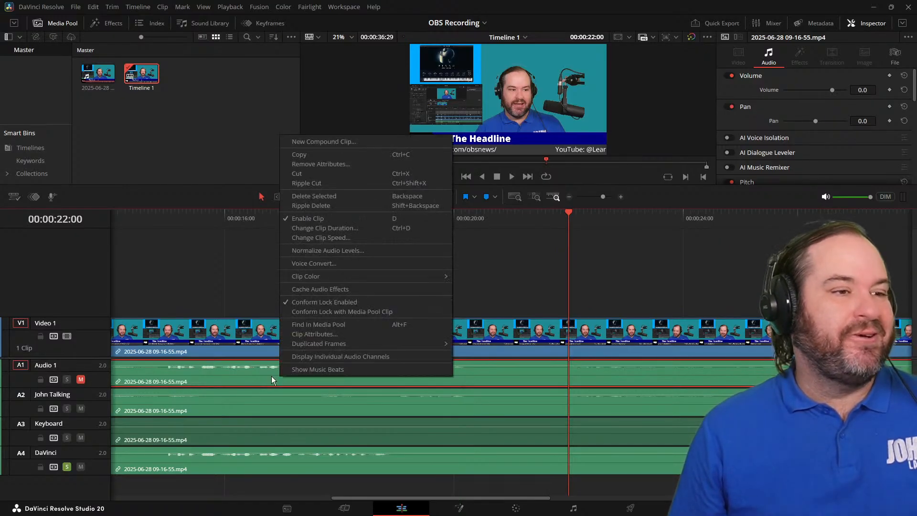
pyautogui.click(340, 197)
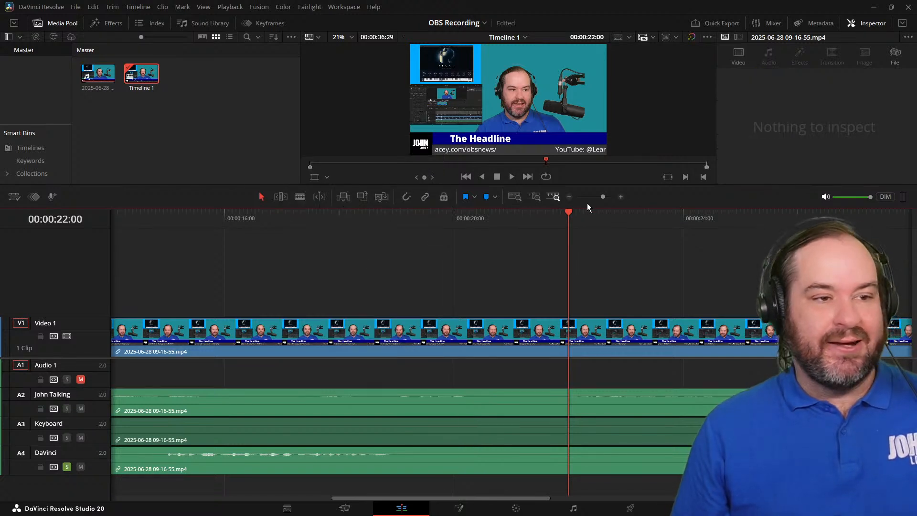
# Step: Move the playhead back to the start of the timeline
pyautogui.moveTo(569, 212); pyautogui.dragTo(107, 266)
pyautogui.rightClick(66, 267)
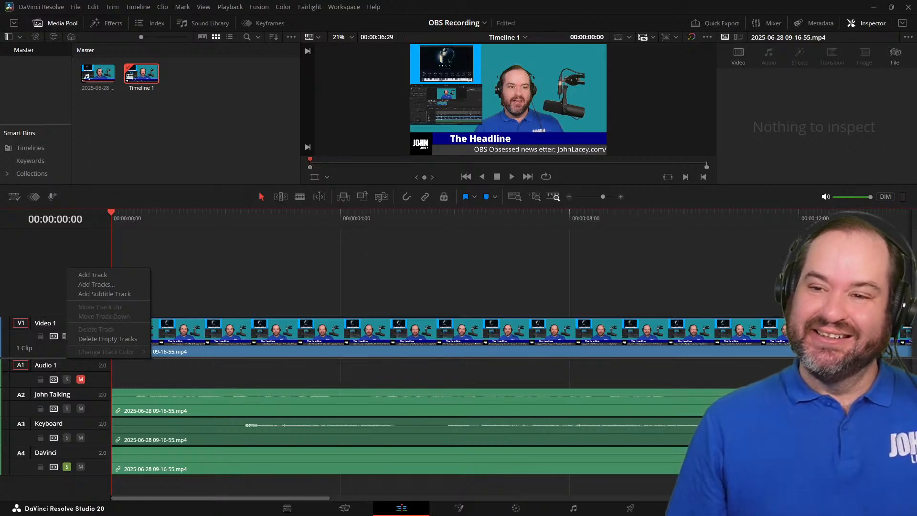
pyautogui.click(96, 285)
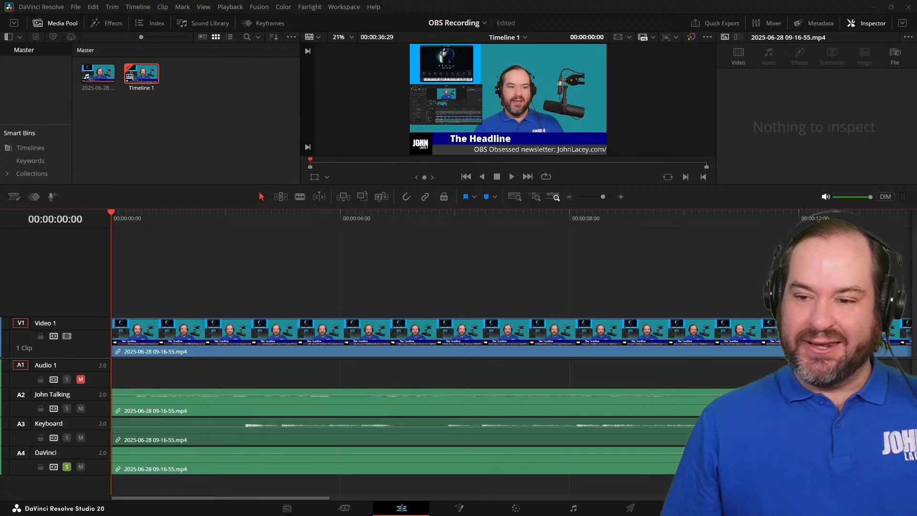
# Step: Switch to OBS Studio and clear the source selection in the Combined scene
pyautogui.hotkey('alt', 'Tab')
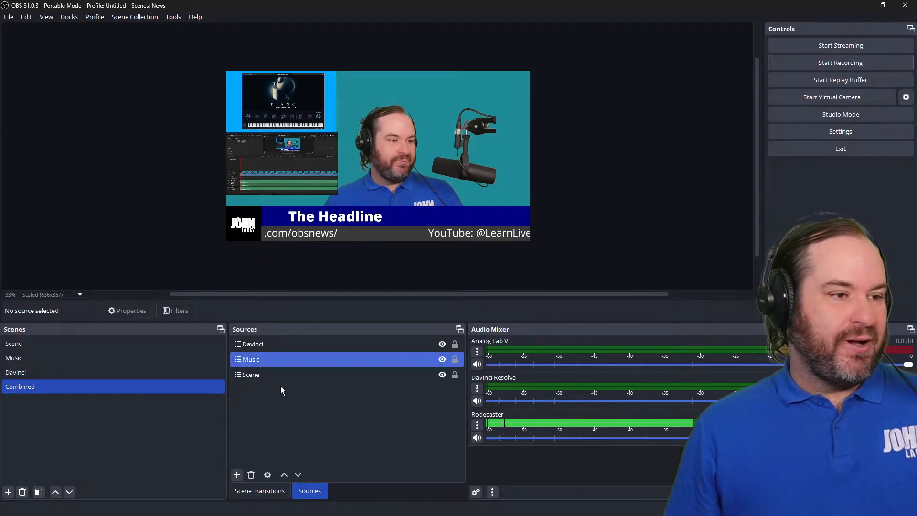
pyautogui.click(286, 417)
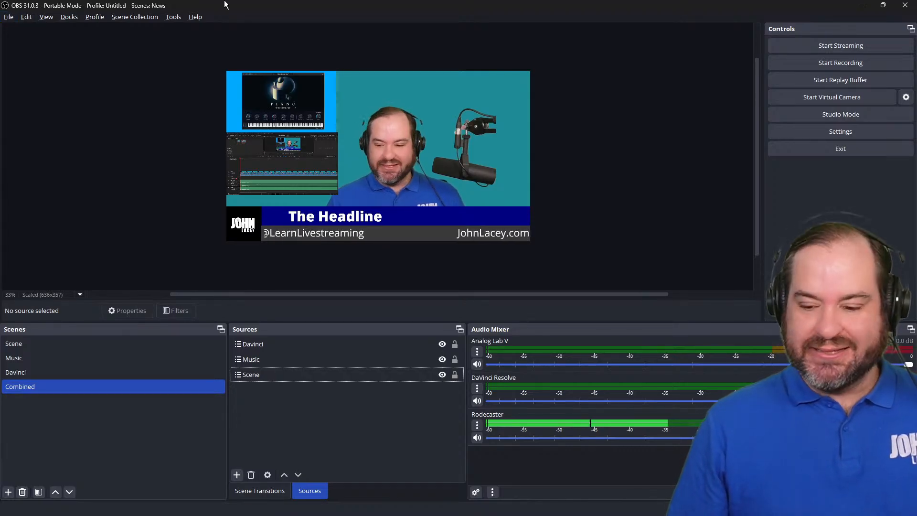
# Step: Switch to the Stream Deck app and maximize its window
pyautogui.hotkey('alt', 'Tab')
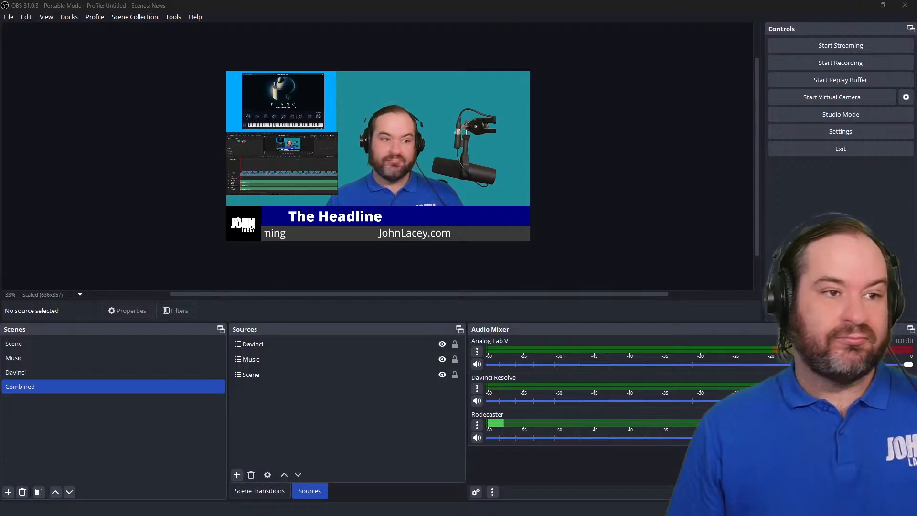
pyautogui.moveTo(510, 515); pyautogui.dragTo(510, 159)
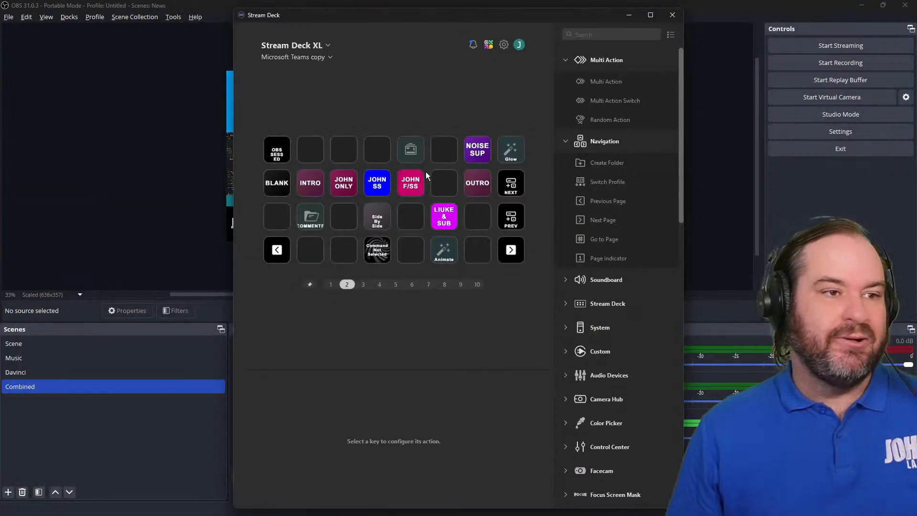
pyautogui.click(653, 17)
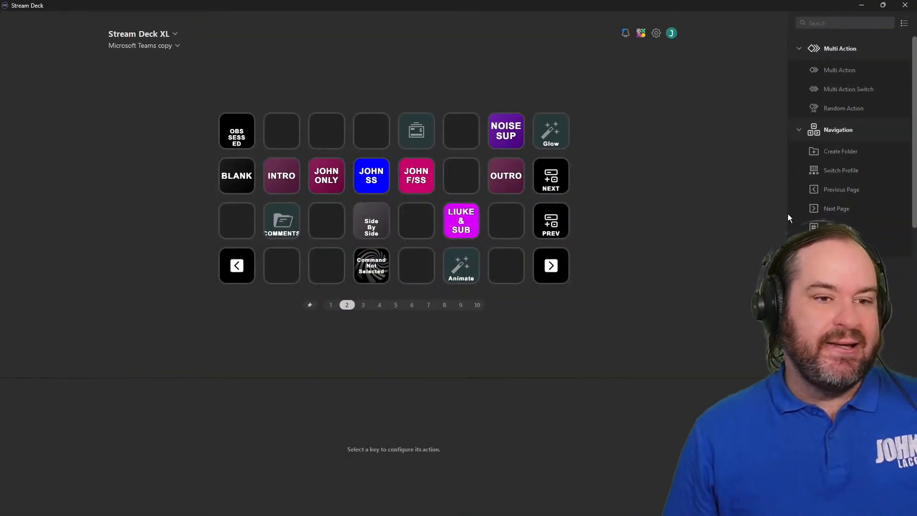
# Step: Assign the OBS Studio Chapter Marker action to the empty bottom-row key just before the Command Not Selected key
pyautogui.click(798, 133)
pyautogui.click(798, 48)
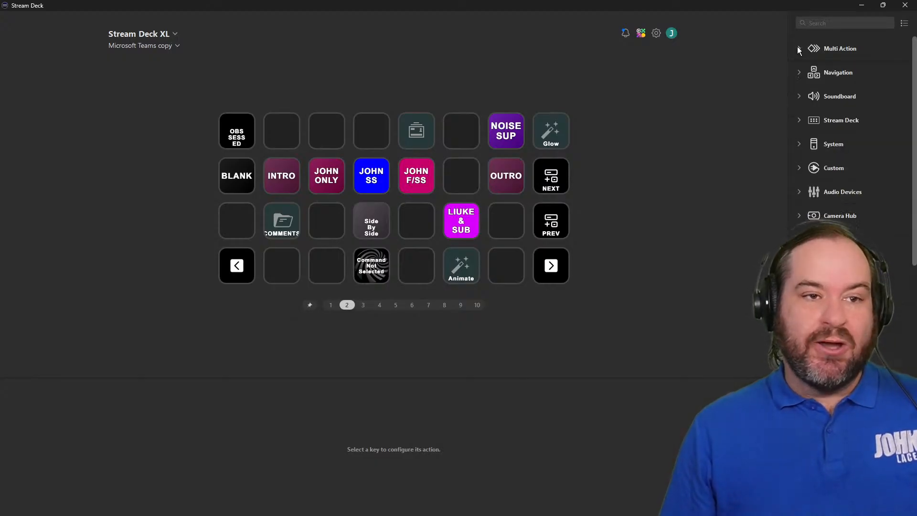
pyautogui.scroll(-3, 840, 258)
pyautogui.click(839, 263)
pyautogui.scroll(-4, 851, 239)
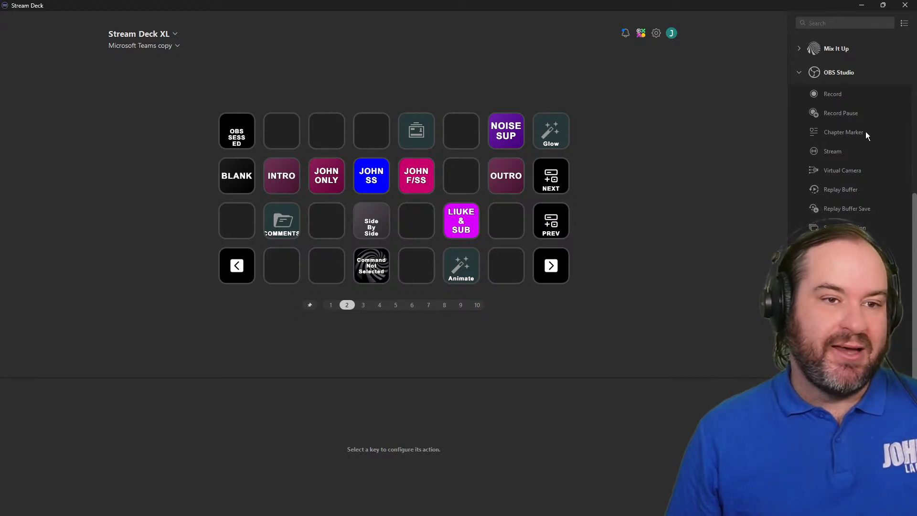
pyautogui.moveTo(866, 132)
pyautogui.mouseDown()
pyautogui.moveTo(532, 176)
pyautogui.moveTo(314, 272)
pyautogui.moveTo(323, 270)
pyautogui.mouseUp()
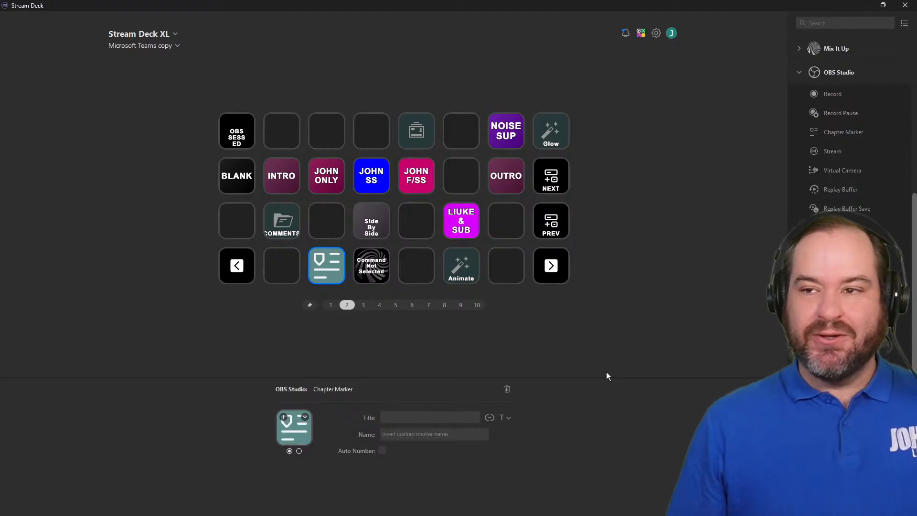
# Step: Title the Chapter Marker key CHAPTER, split over two lines as CHAP and TER
pyautogui.click(440, 419)
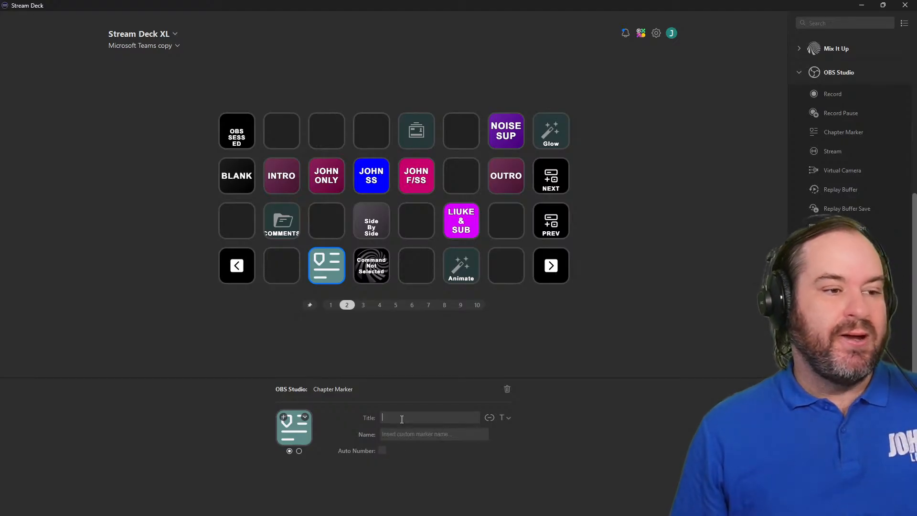
pyautogui.write('CHAPT')
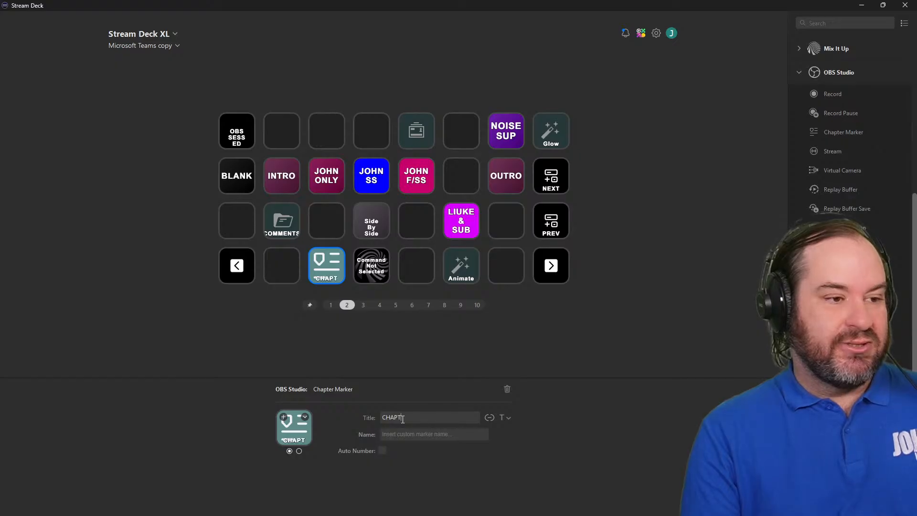
pyautogui.write('ER')
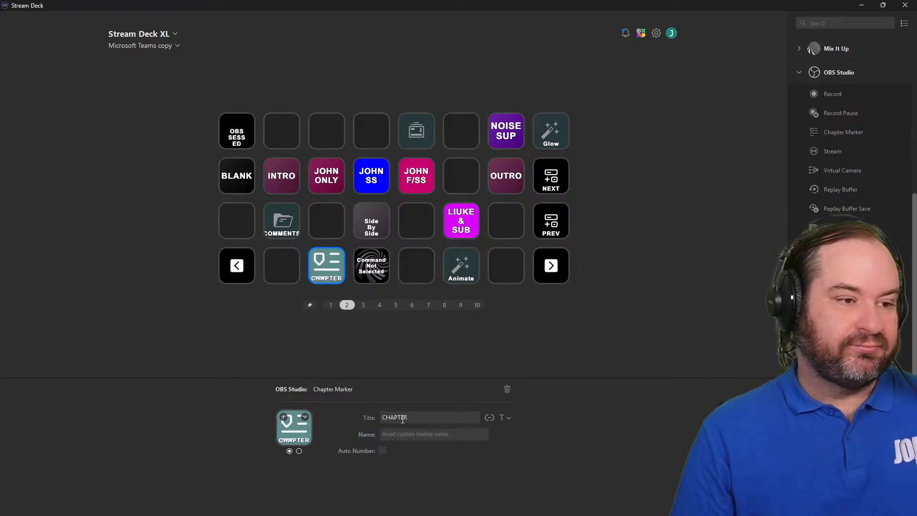
pyautogui.press('Return')
pyautogui.hotkey('ctrl', 'a')
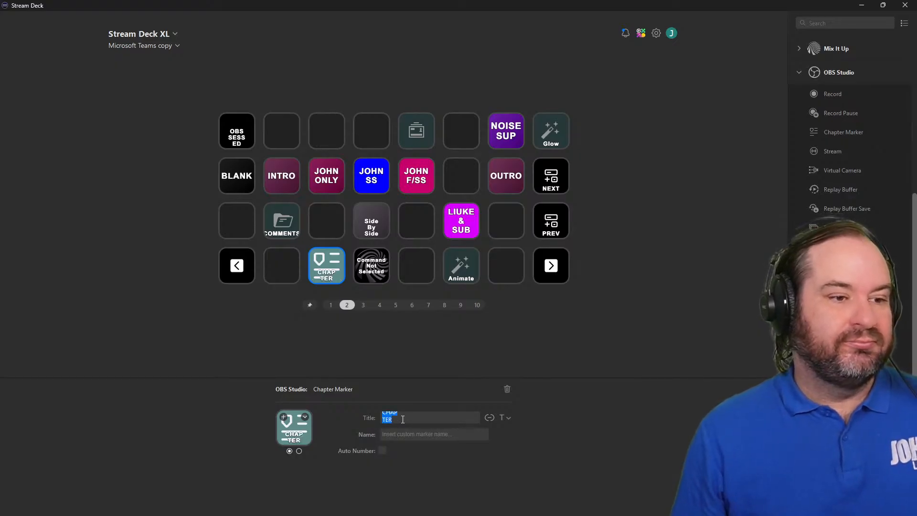
# Step: Align the key's title to the middle and set its font size to 16 pt
pyautogui.click(508, 418)
pyautogui.click(516, 444)
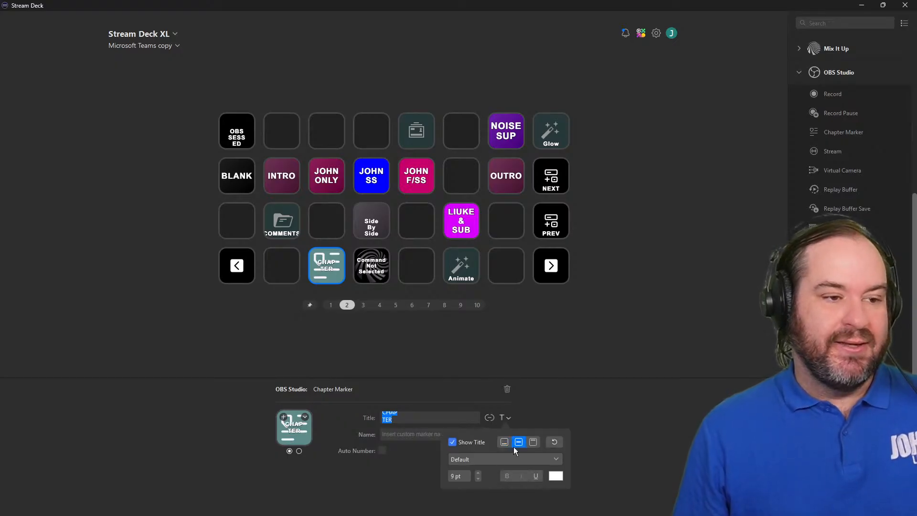
pyautogui.click(477, 473)
pyautogui.click(478, 474)
pyautogui.click(477, 474)
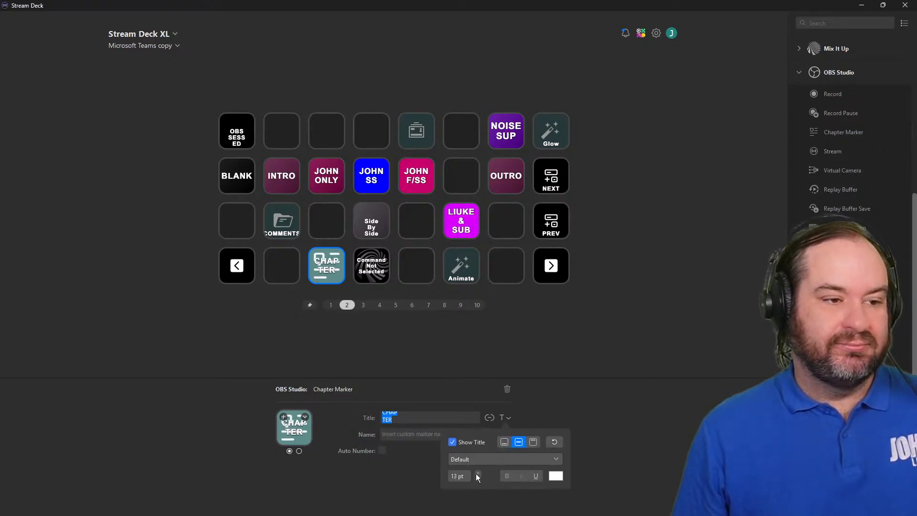
pyautogui.click(477, 473)
pyautogui.click(477, 473)
pyautogui.click(478, 474)
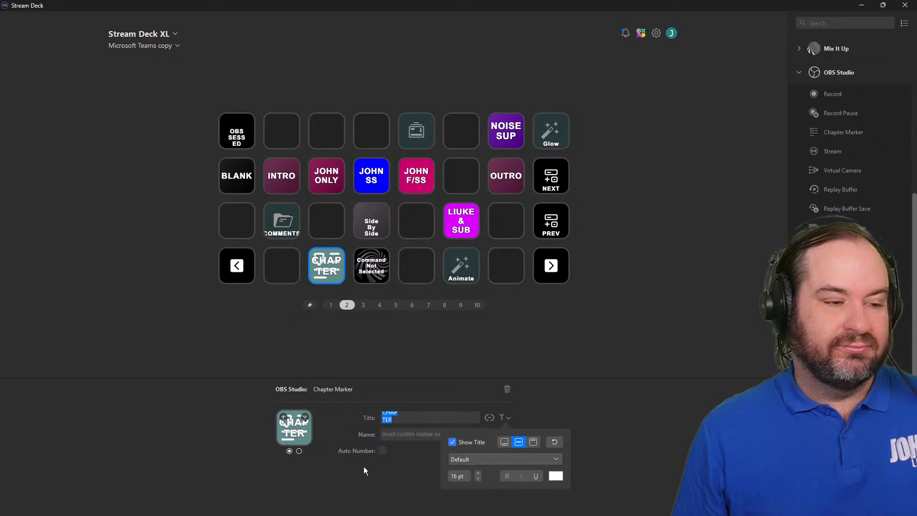
pyautogui.click(274, 425)
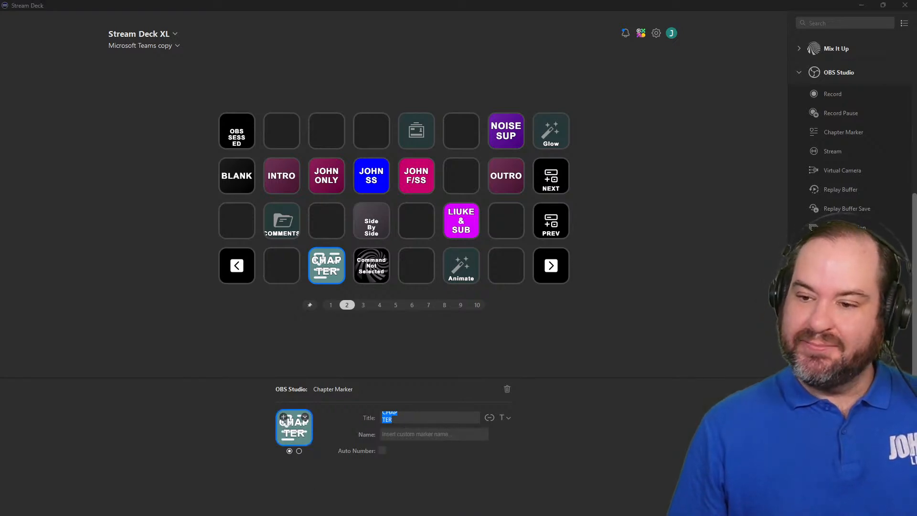
# Step: Give the Chapter Marker key a solid purple icon from the Color Matrix Areas set in the icon library
pyautogui.click(294, 426)
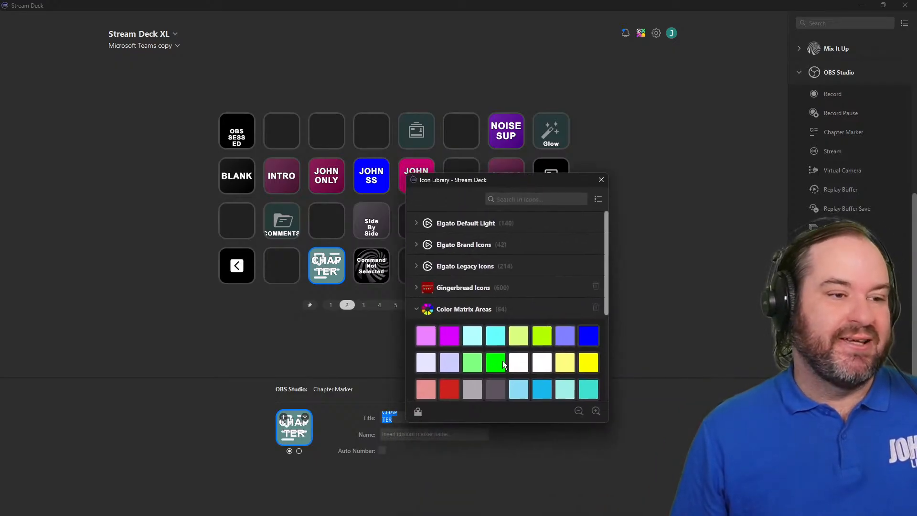
pyautogui.scroll(-3, 505, 368)
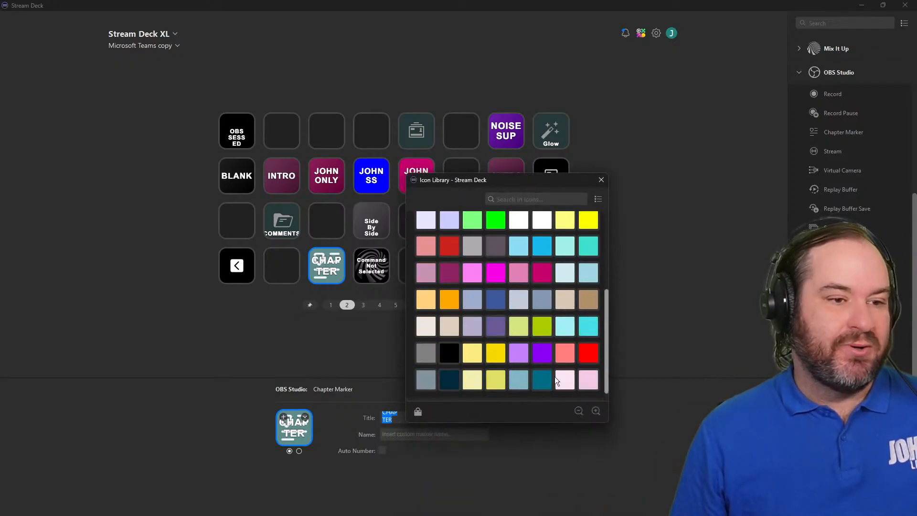
pyautogui.click(543, 354)
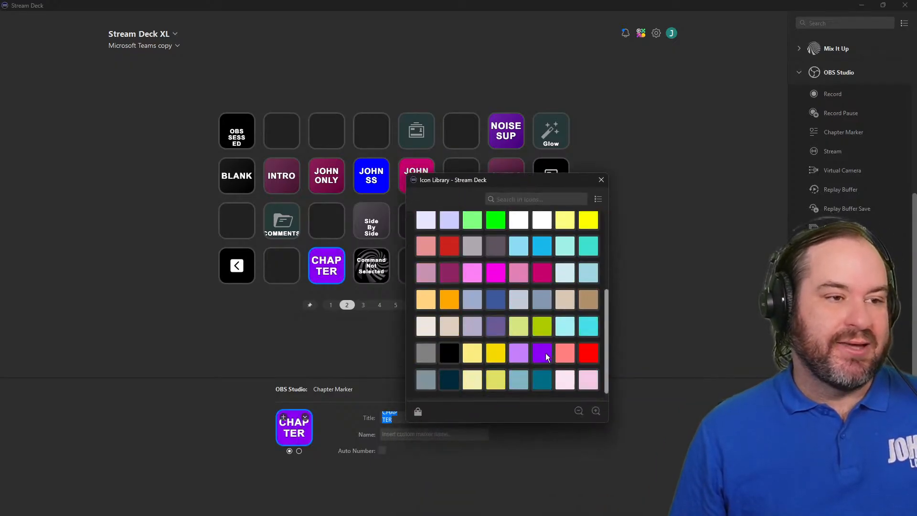
pyautogui.click(601, 180)
# Step: Set the chapter marker's name to Chapter and enable Auto Number
pyautogui.click(453, 436)
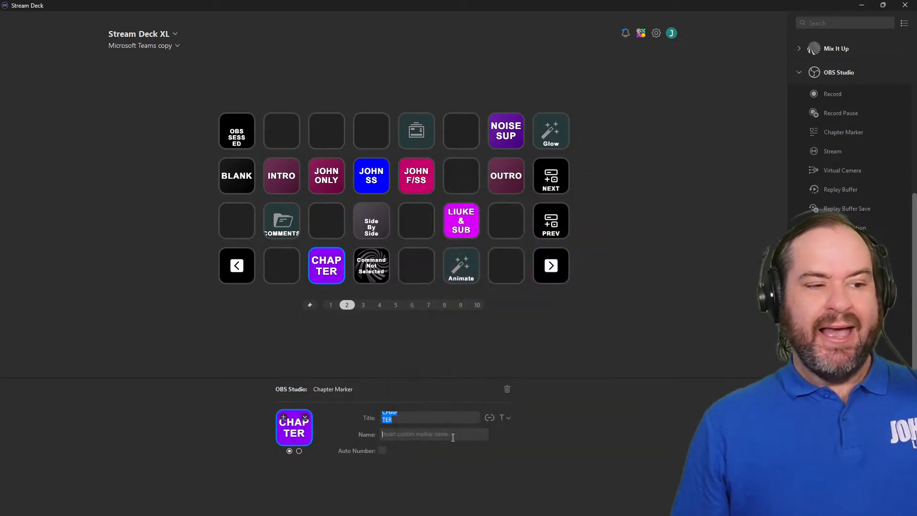
pyautogui.write('Chapter')
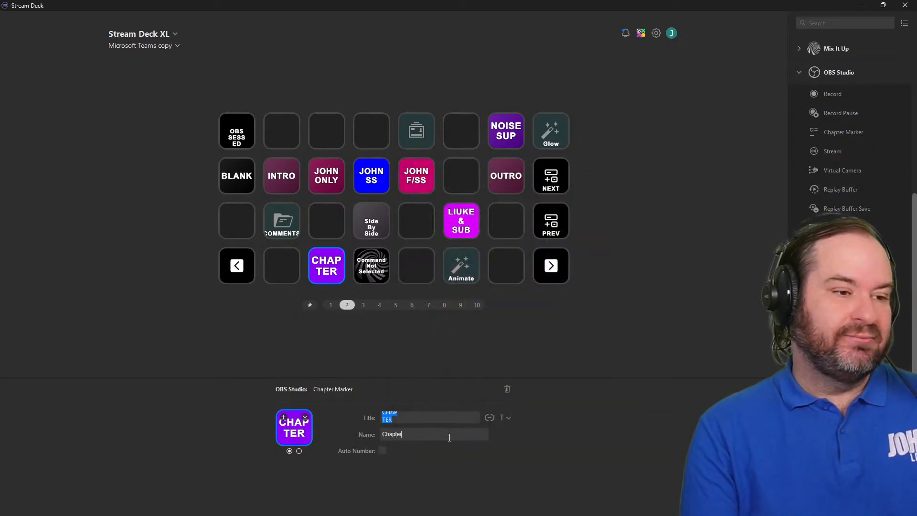
pyautogui.click(382, 451)
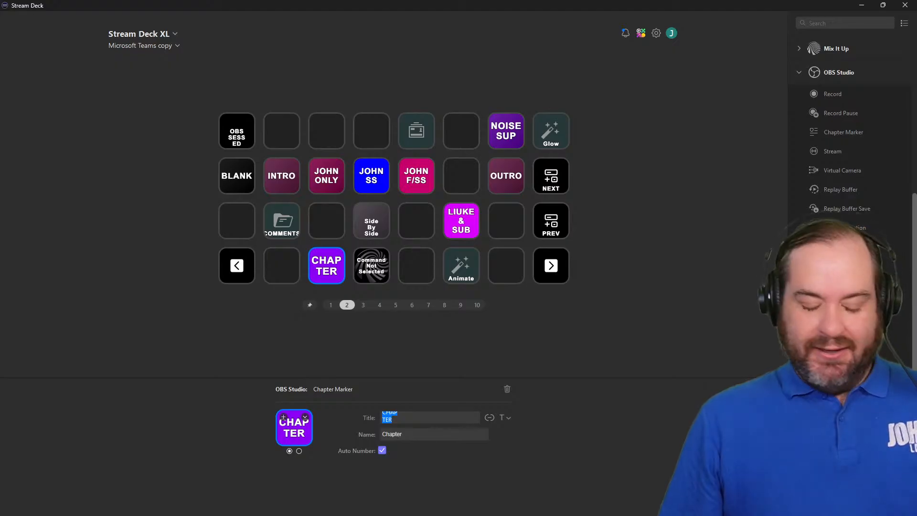
pyautogui.click(720, 274)
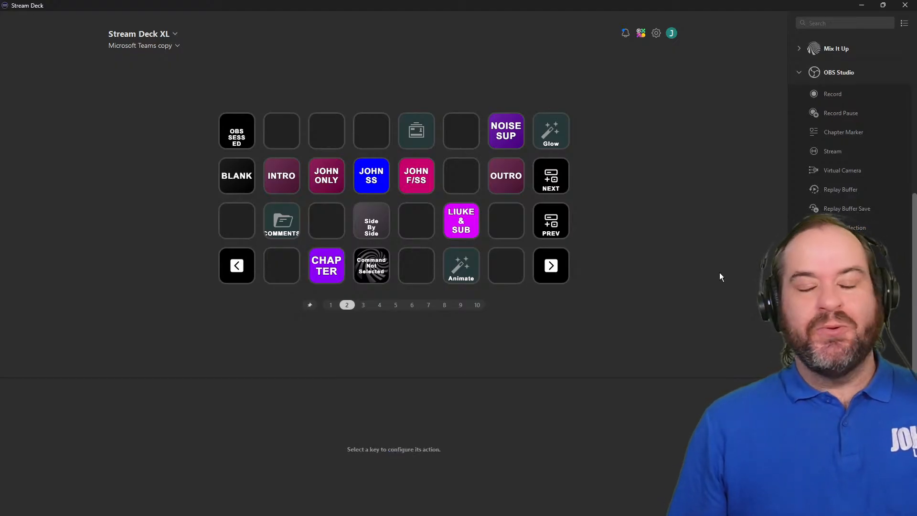
# Step: Review the finished Chapter Marker key's title, name and numbering settings
pyautogui.click(319, 269)
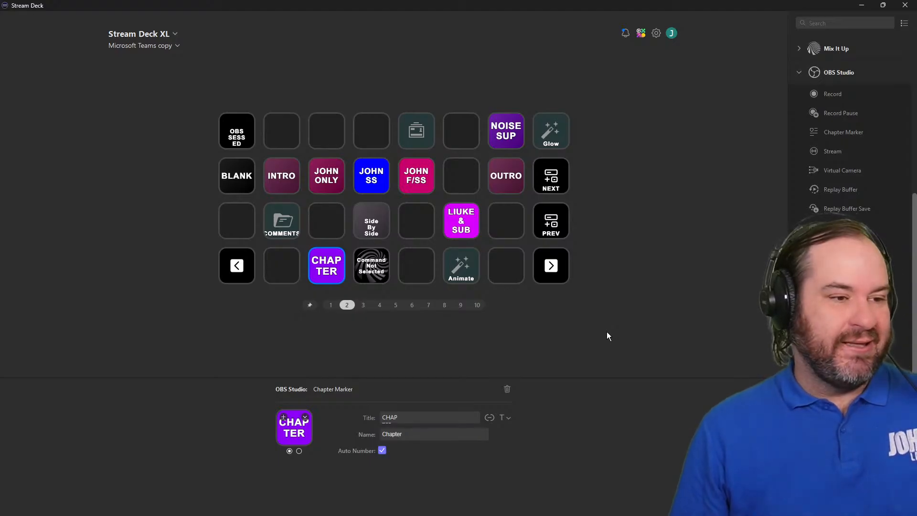
pyautogui.click(616, 323)
pyautogui.click(325, 266)
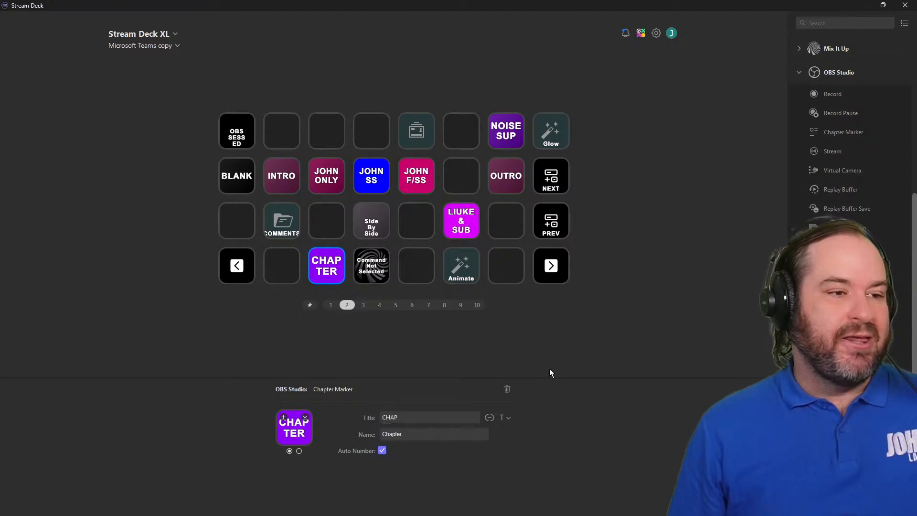
pyautogui.click(661, 325)
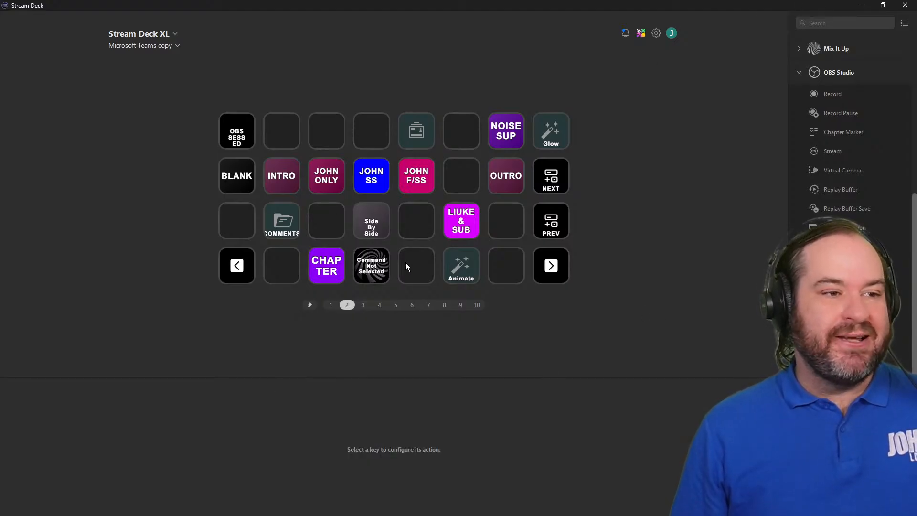
# Step: Delete the Chapter Marker action from its key
pyautogui.click(338, 264)
pyautogui.rightClick(337, 264)
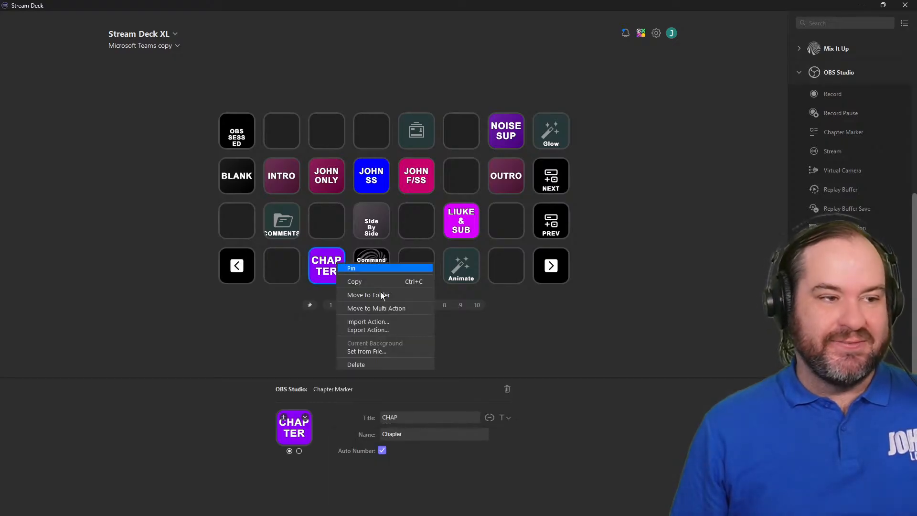
pyautogui.click(392, 364)
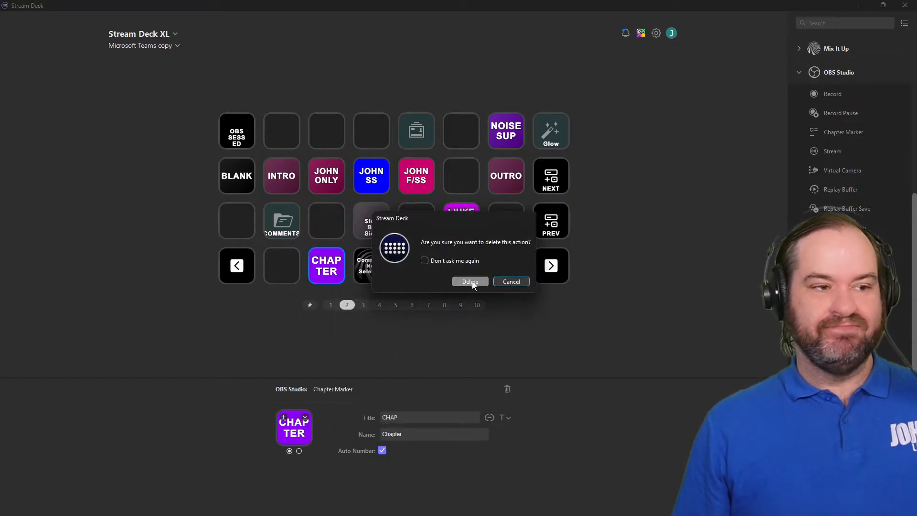
pyautogui.click(472, 281)
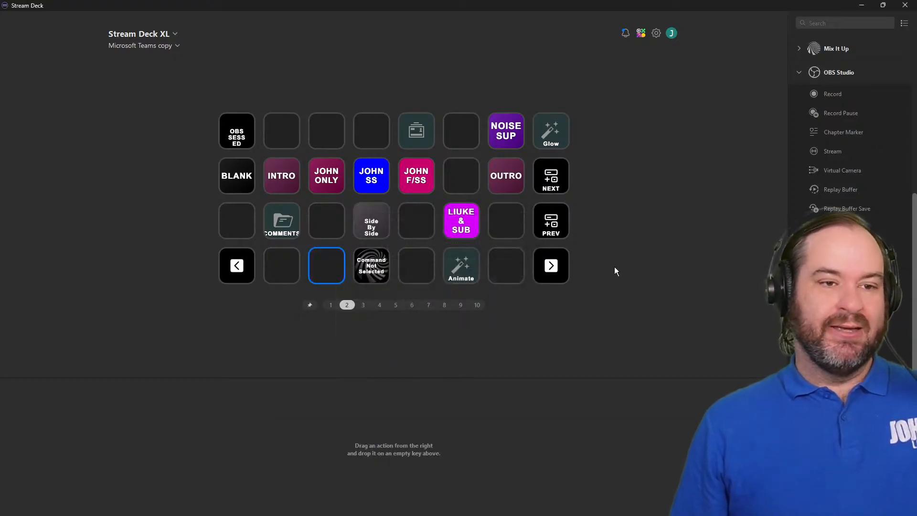
# Step: Search the actions for key and place a System Hotkey action on the empty key beside Command Not Selected
pyautogui.click(823, 23)
pyautogui.write('keyboard')
pyautogui.press('BackSpace')
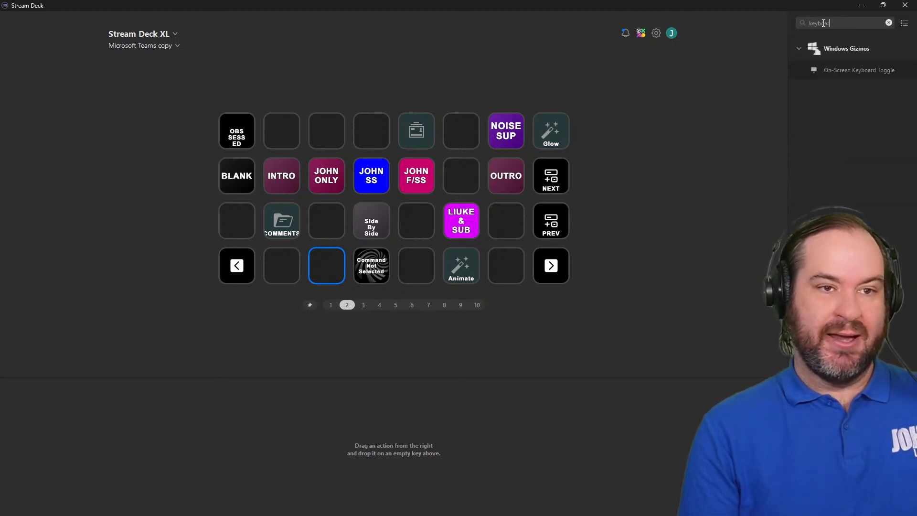
pyautogui.press('BackSpace')
pyautogui.press('BackSpace')
pyautogui.press('BackSpace')
pyautogui.press('BackSpace')
pyautogui.write('key')
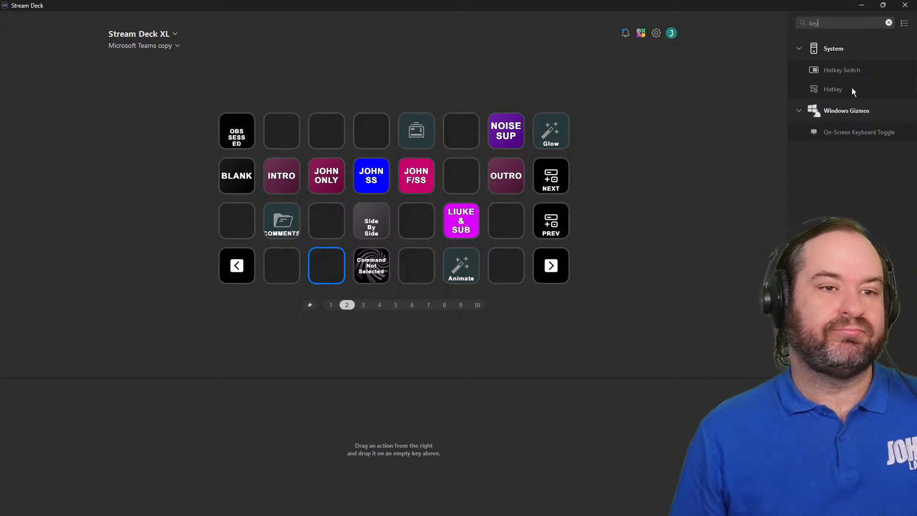
pyautogui.moveTo(852, 87); pyautogui.dragTo(322, 263)
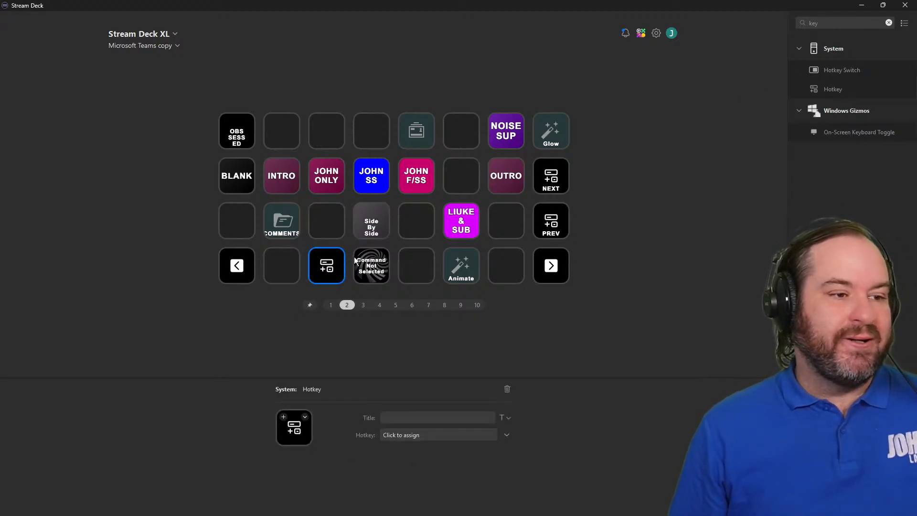
# Step: Assign Ctrl+Alt+Shift+F16 as the hotkey of the new Hotkey action
pyautogui.click(453, 436)
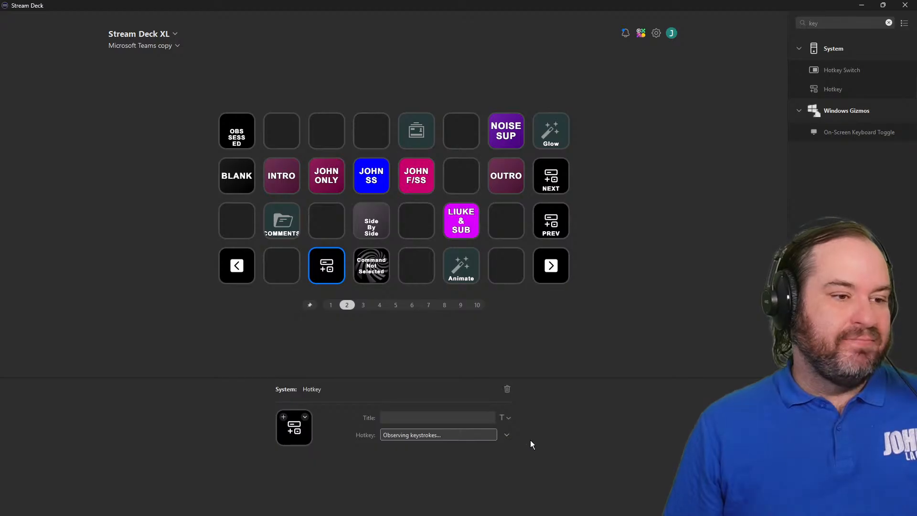
pyautogui.click(465, 421)
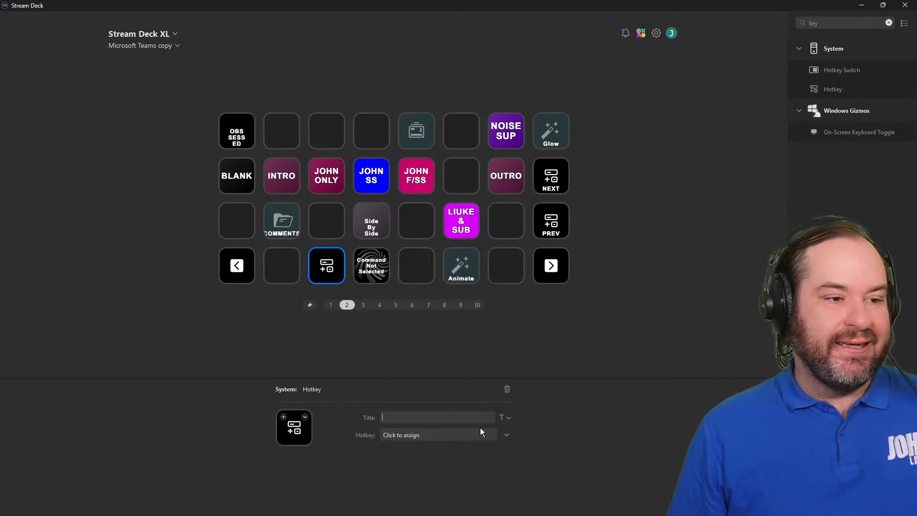
pyautogui.click(507, 435)
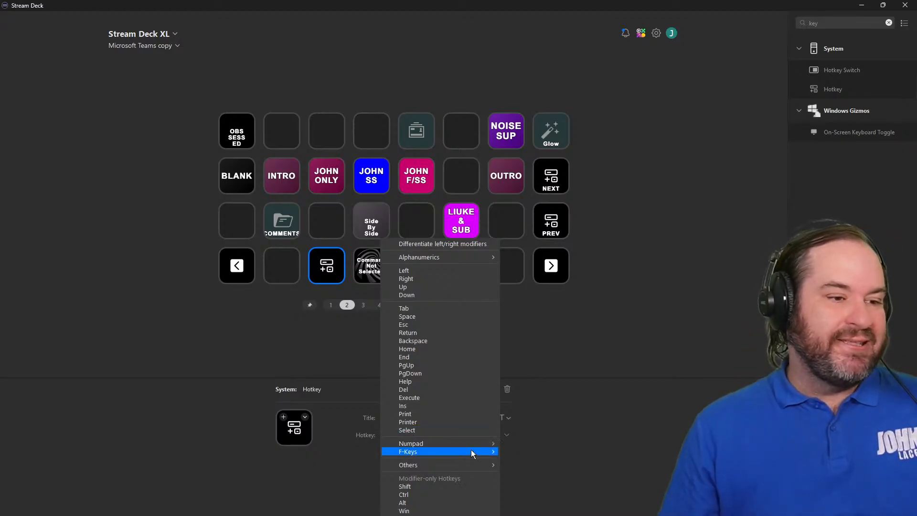
pyautogui.moveTo(472, 453)
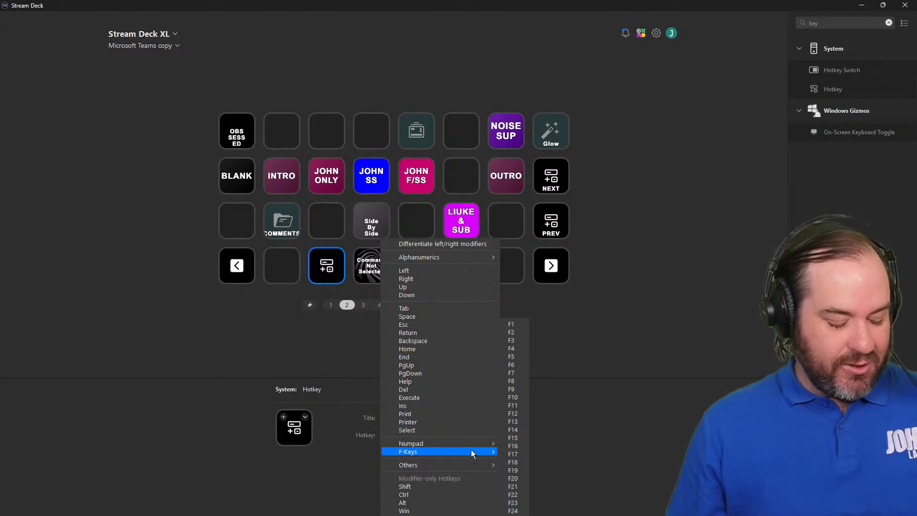
pyautogui.hotkey('ctrl', 'shift')
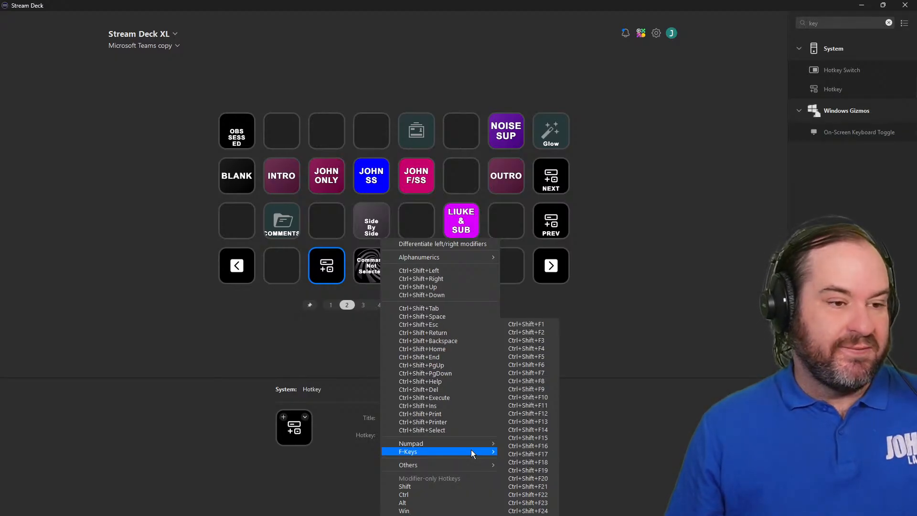
pyautogui.press('alt')
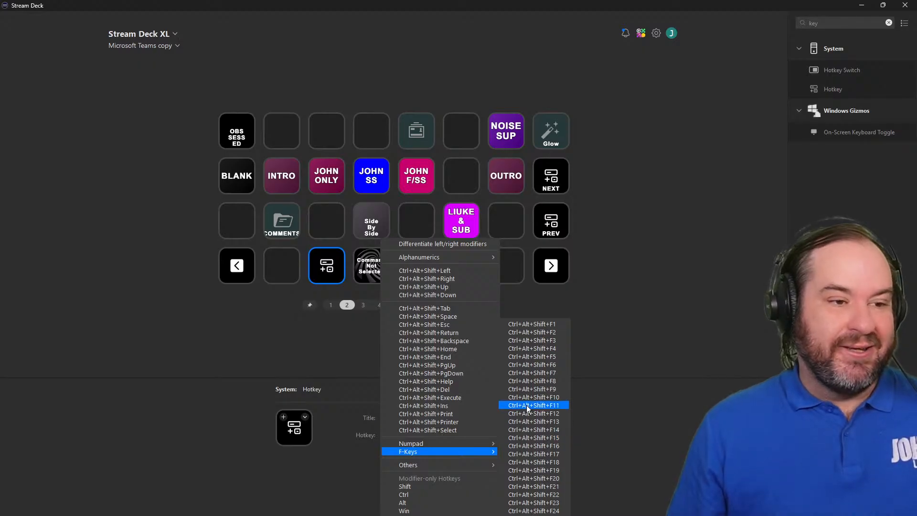
pyautogui.click(554, 446)
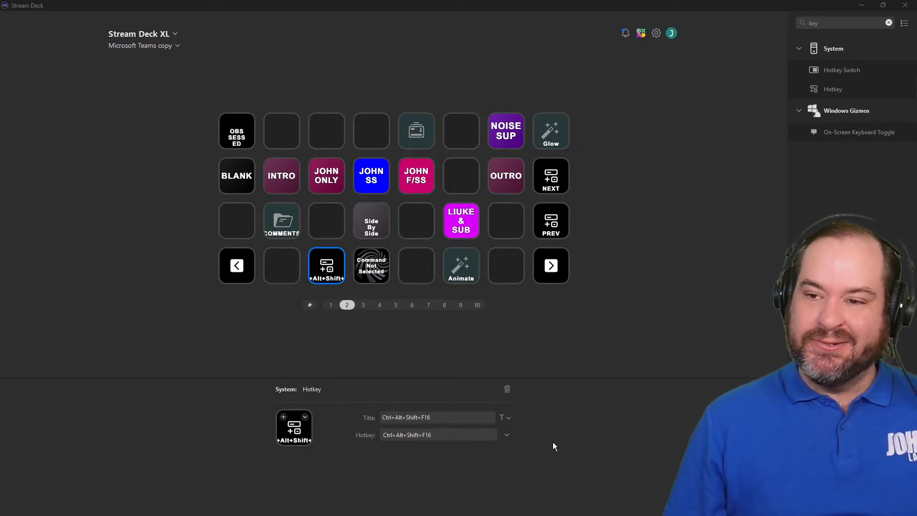
# Step: Switch to OBS and filter the hotkey settings for marker
pyautogui.hotkey('alt', 'Tab')
pyautogui.click(9, 17)
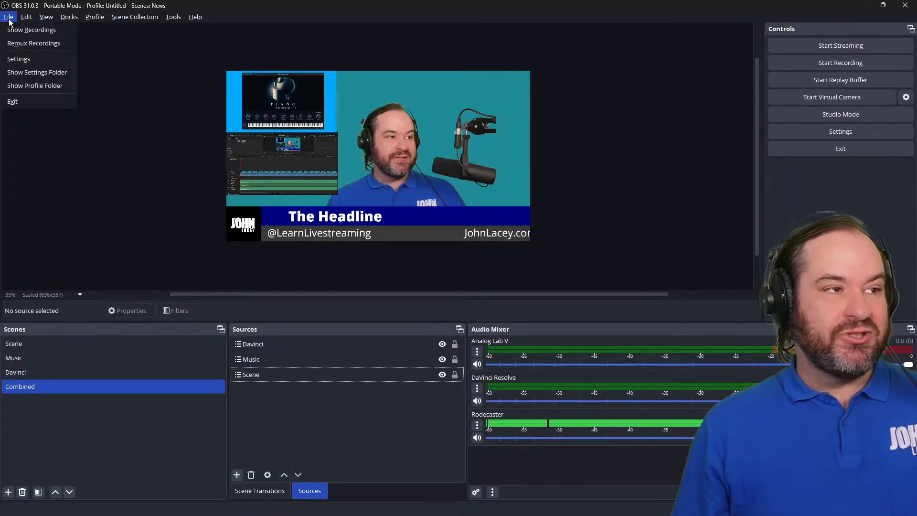
pyautogui.click(25, 58)
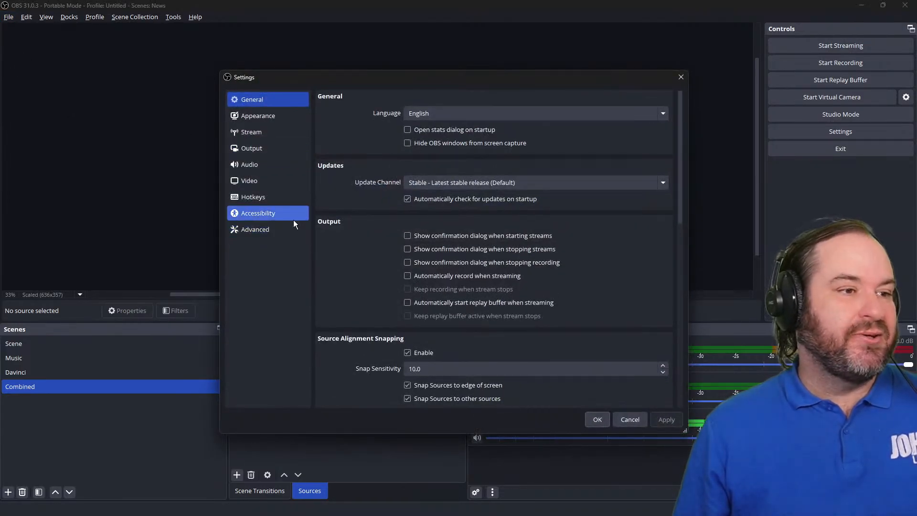
pyautogui.click(291, 199)
pyautogui.click(424, 100)
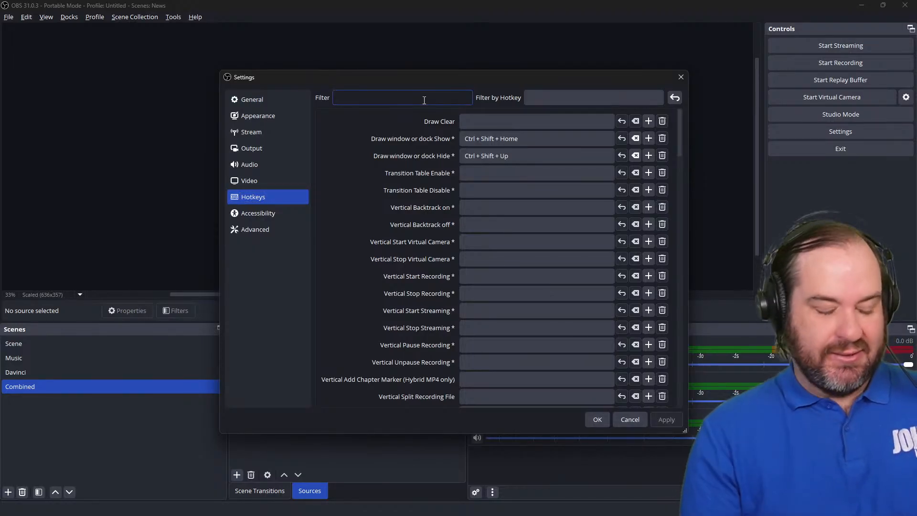
pyautogui.write('marker')
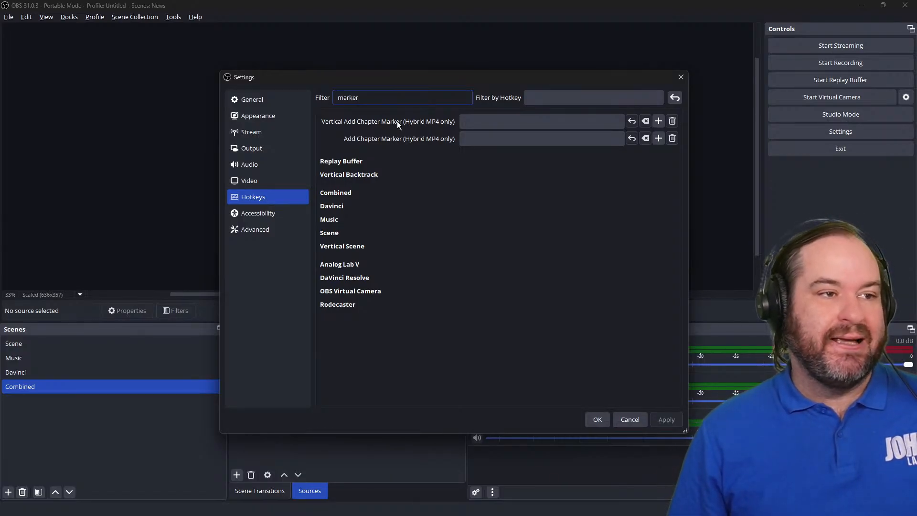
# Step: Assign Ctrl+Alt+Shift+F16 to Add Chapter Marker (Hybrid MP4 only) and save the settings
pyautogui.click(496, 139)
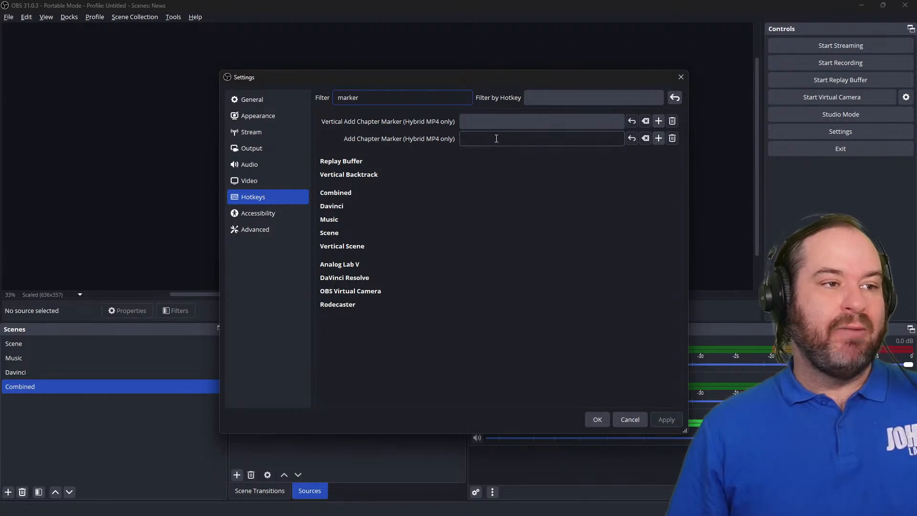
pyautogui.click(497, 138)
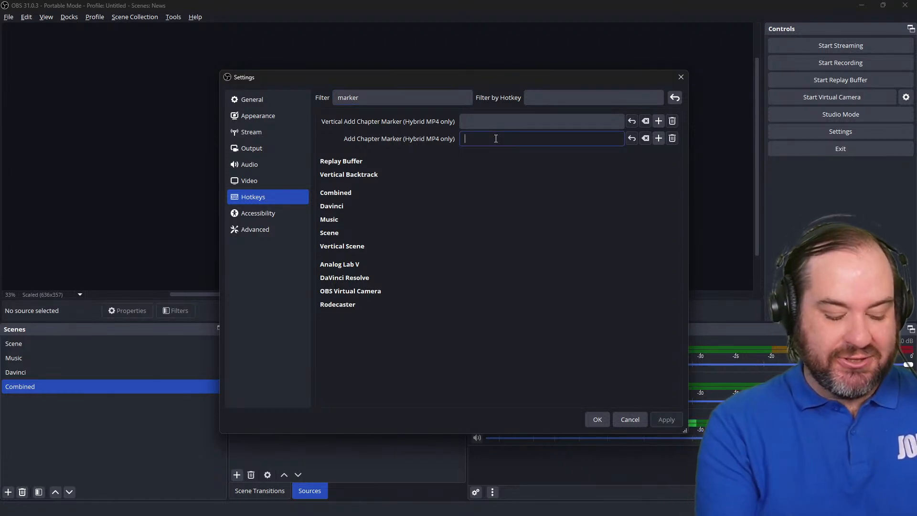
pyautogui.press('ctrl+alt+shift+F16')
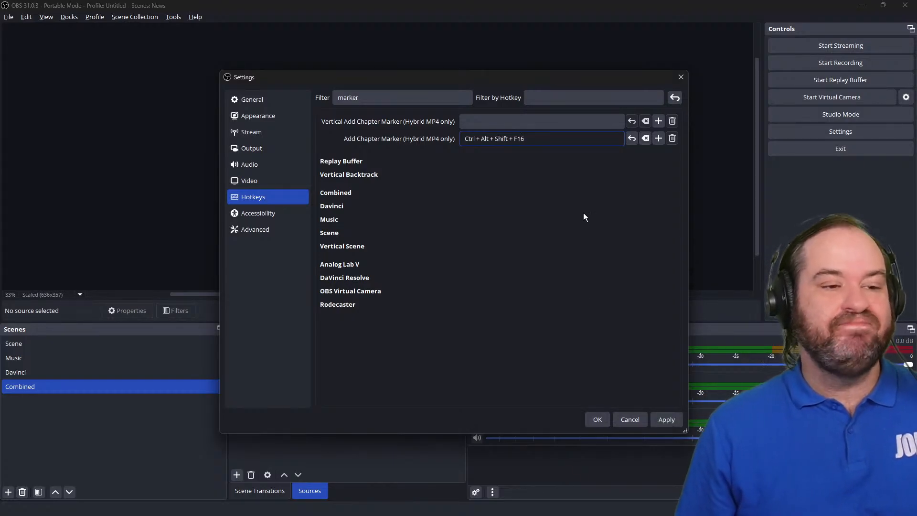
pyautogui.click(598, 419)
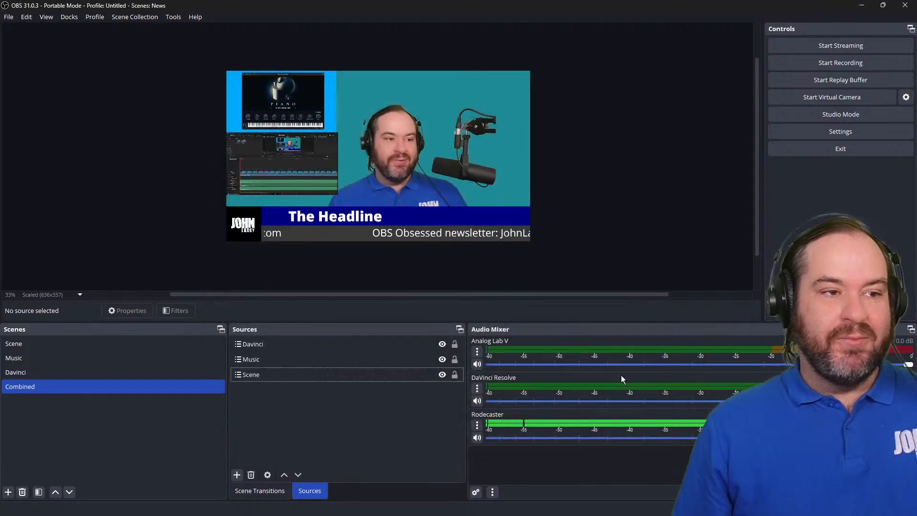
# Step: Switch back to Stream Deck and title the hotkey key CHAPTER, split over two lines as CHA and PTER
pyautogui.hotkey('alt', 'Tab')
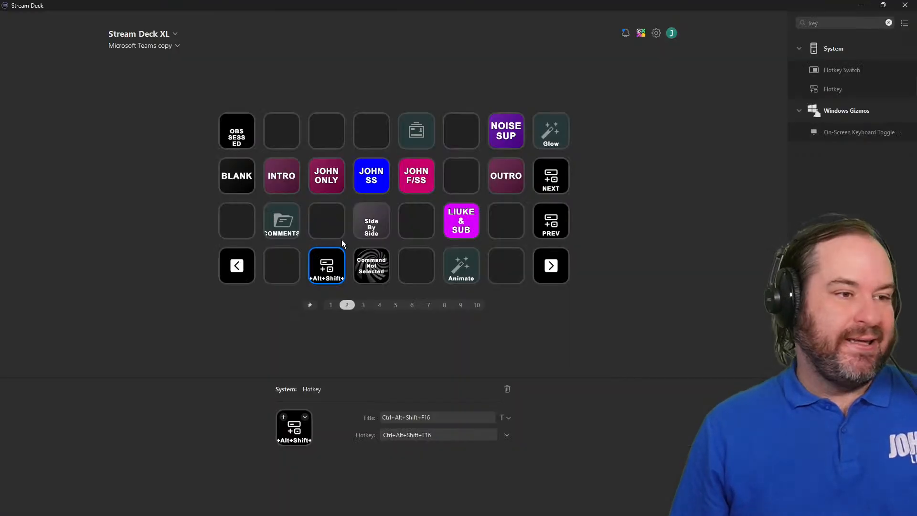
pyautogui.tripleClick(440, 418)
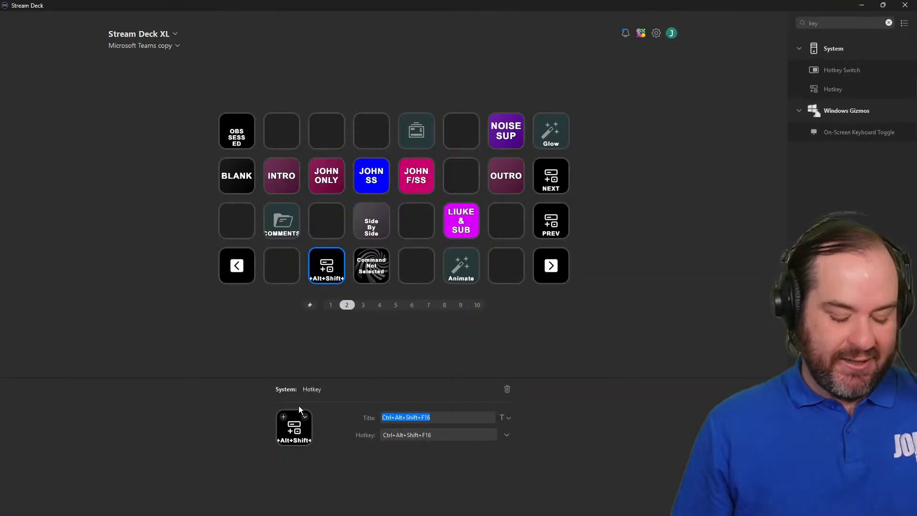
pyautogui.write('CHA')
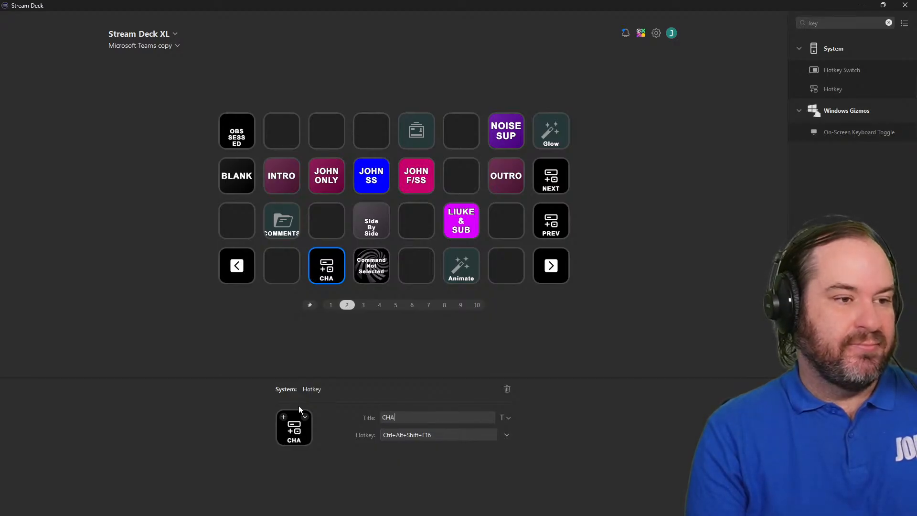
pyautogui.press('Return')
pyautogui.write('PTER')
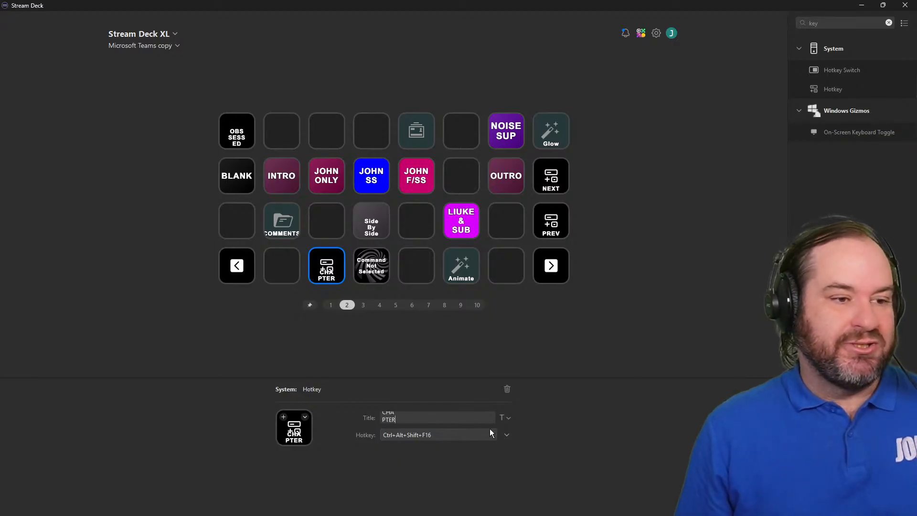
# Step: Align the CHAPTER key's title to the middle and enlarge its font size by several points
pyautogui.click(510, 418)
pyautogui.click(520, 443)
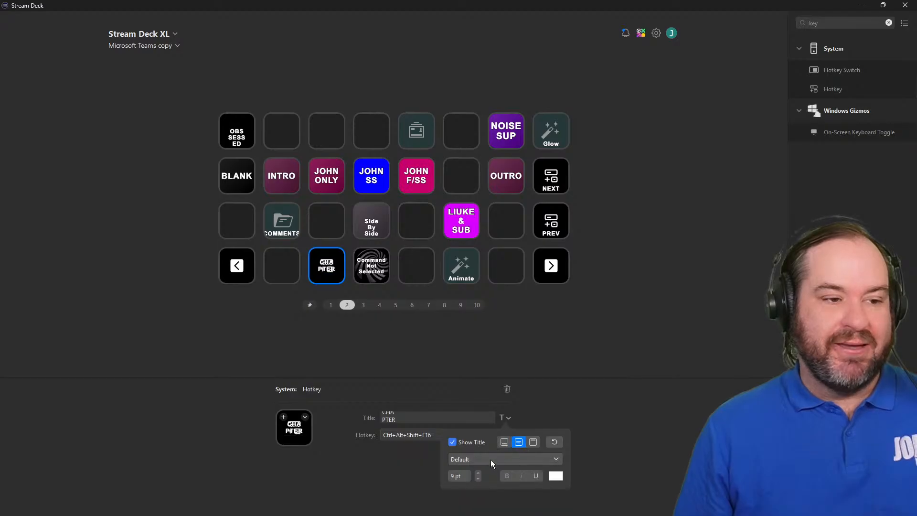
pyautogui.click(477, 473)
pyautogui.click(477, 473)
pyautogui.click(476, 473)
pyautogui.click(476, 473)
pyautogui.click(476, 473)
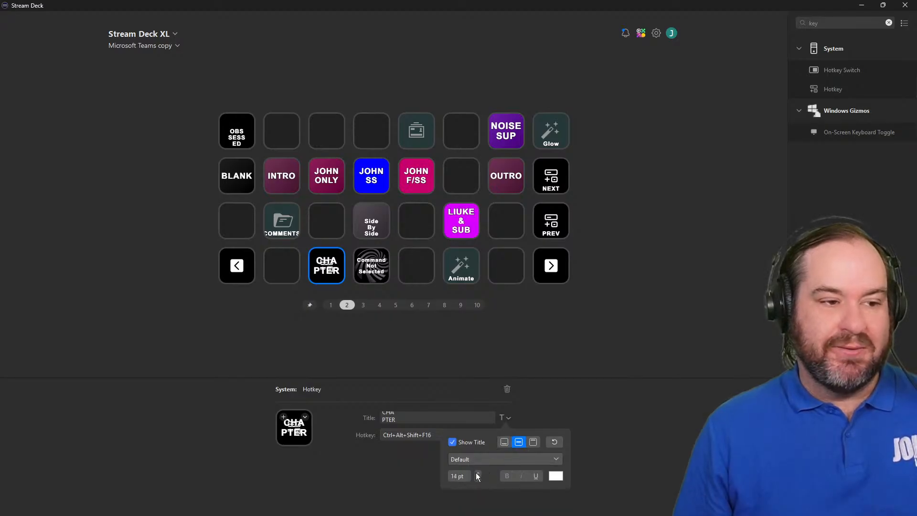
pyautogui.click(476, 473)
pyautogui.click(476, 473)
# Step: Give the CHAPTER hotkey key a solid purple icon from the Color Matrix Areas set and deselect the key
pyautogui.click(309, 419)
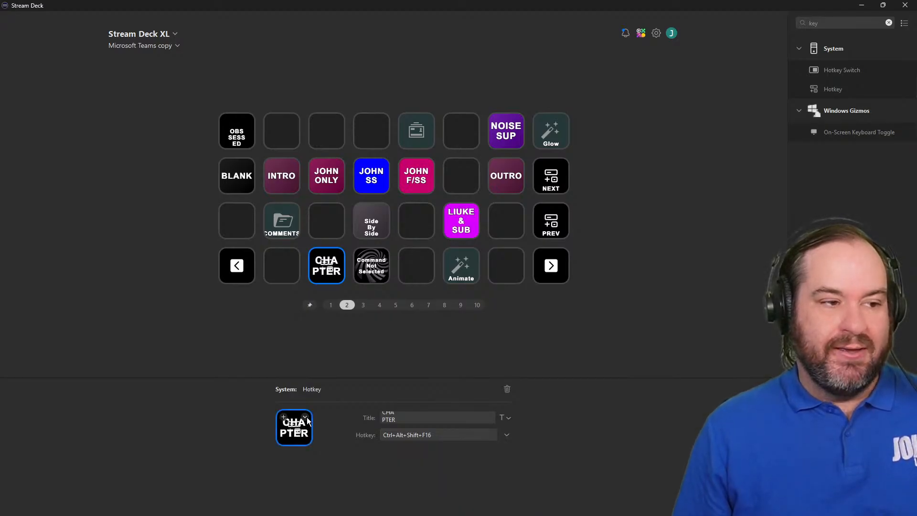
pyautogui.click(305, 417)
pyautogui.click(350, 448)
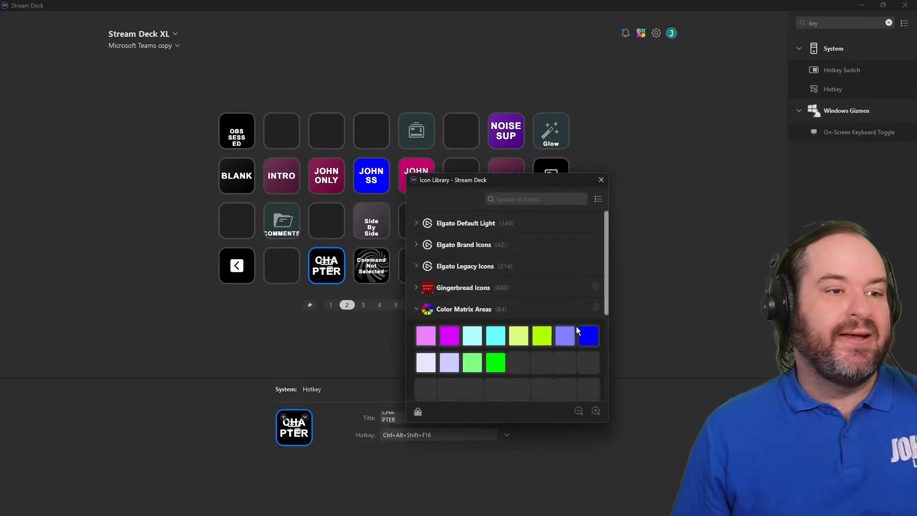
pyautogui.scroll(-3, 561, 344)
pyautogui.click(550, 384)
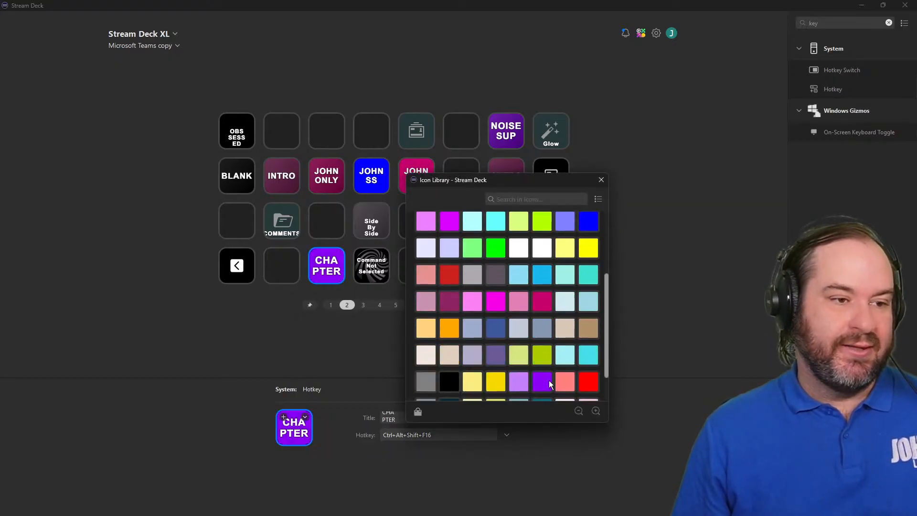
pyautogui.click(605, 178)
pyautogui.click(701, 246)
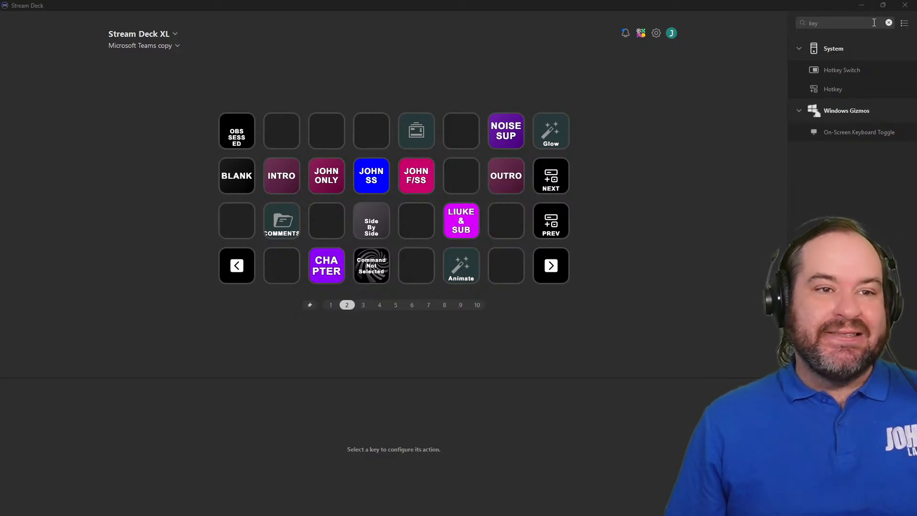
# Step: Search the actions for chapter and place an OBS Studio Chapter Marker on the empty key above CHAPTER
pyautogui.doubleClick(871, 23)
pyautogui.write('chapter')
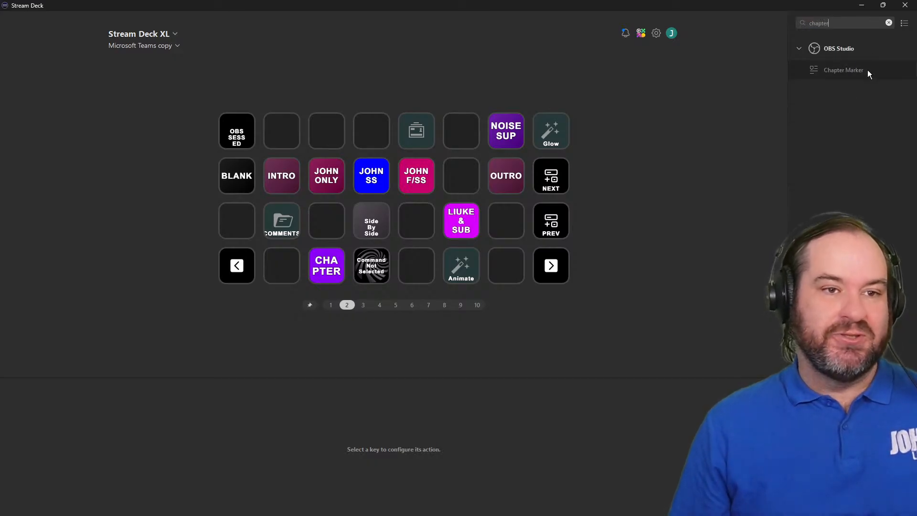
pyautogui.moveTo(868, 70)
pyautogui.mouseDown()
pyautogui.moveTo(641, 150)
pyautogui.moveTo(304, 239)
pyautogui.moveTo(324, 224)
pyautogui.mouseUp()
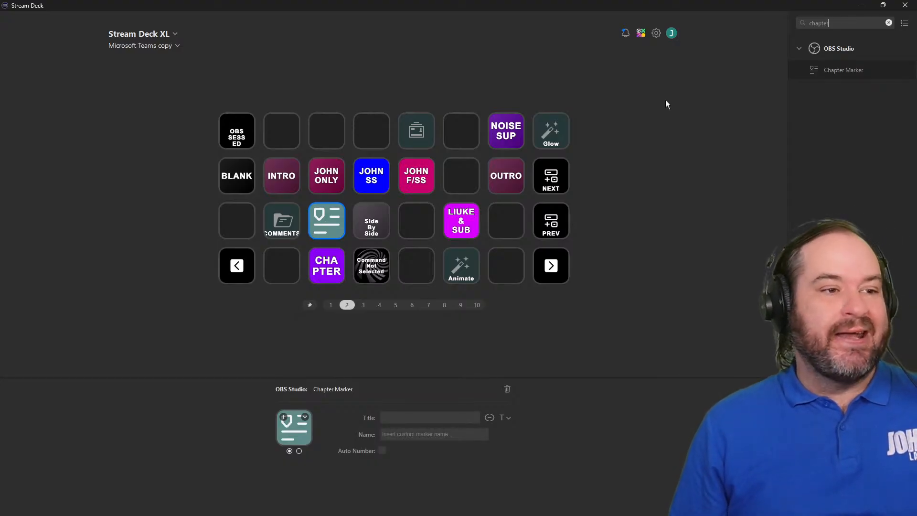
# Step: Minimize Stream Deck to return to OBS, record a short clip of the Combined scene, and stop the recording
pyautogui.click(862, 6)
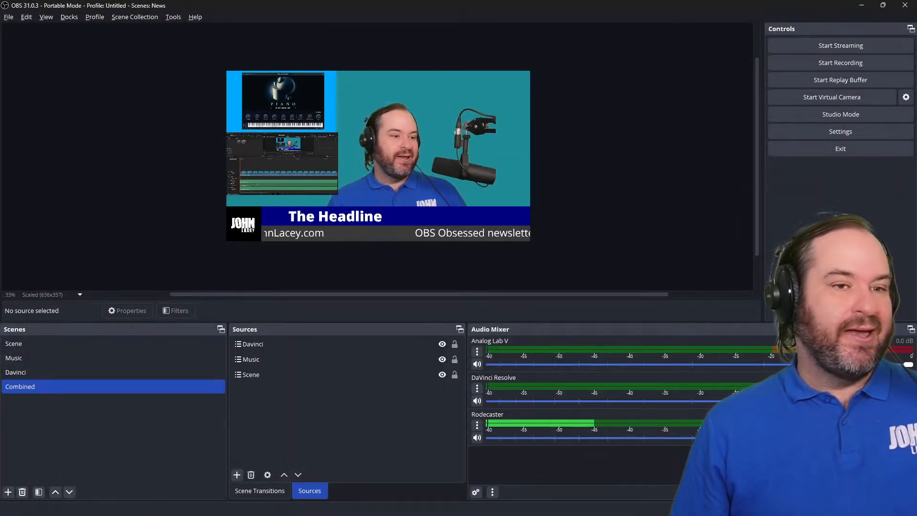
pyautogui.click(867, 60)
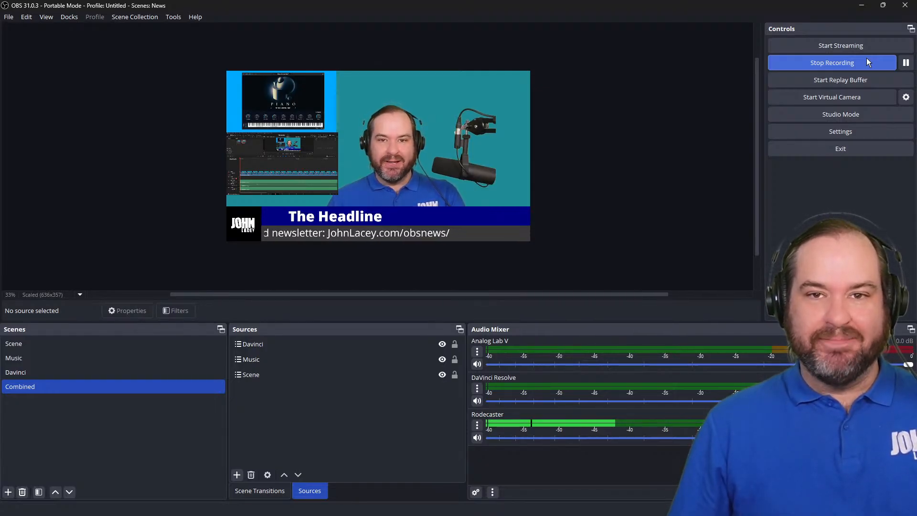
pyautogui.click(869, 61)
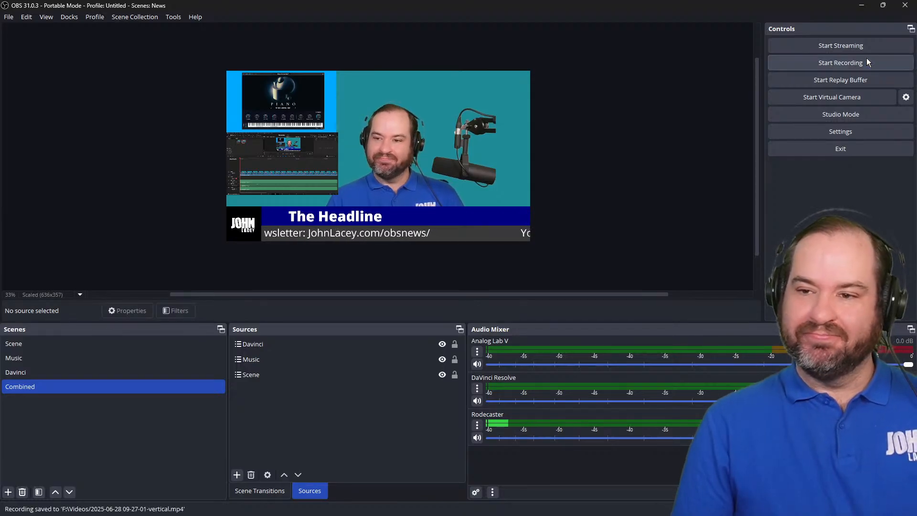
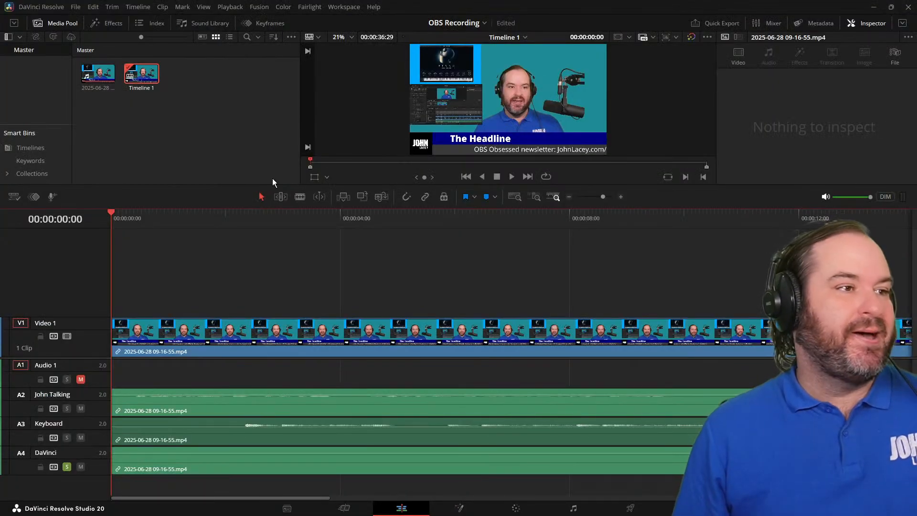
# Step: Switch to DaVinci Resolve and clear the Timeline 1 selection in the media pool
pyautogui.click(245, 294)
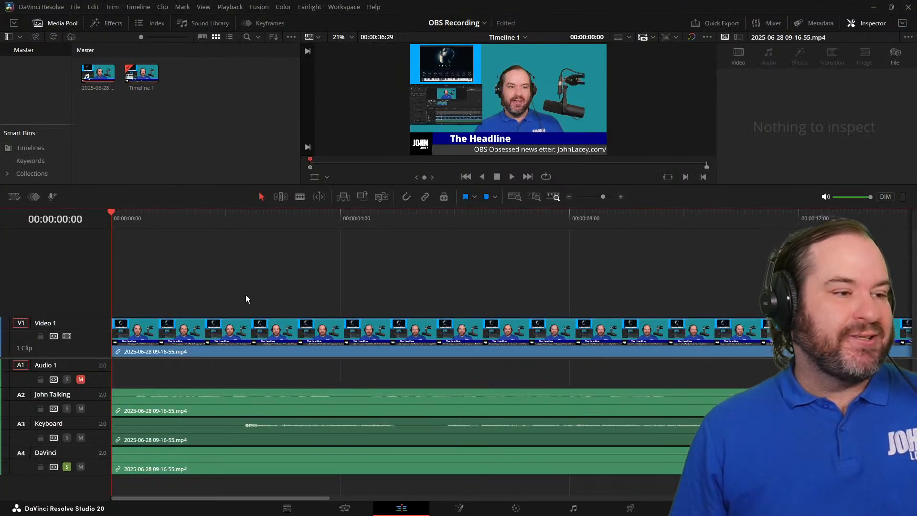
pyautogui.hotkey('ctrl', 'a')
pyautogui.press('Delete')
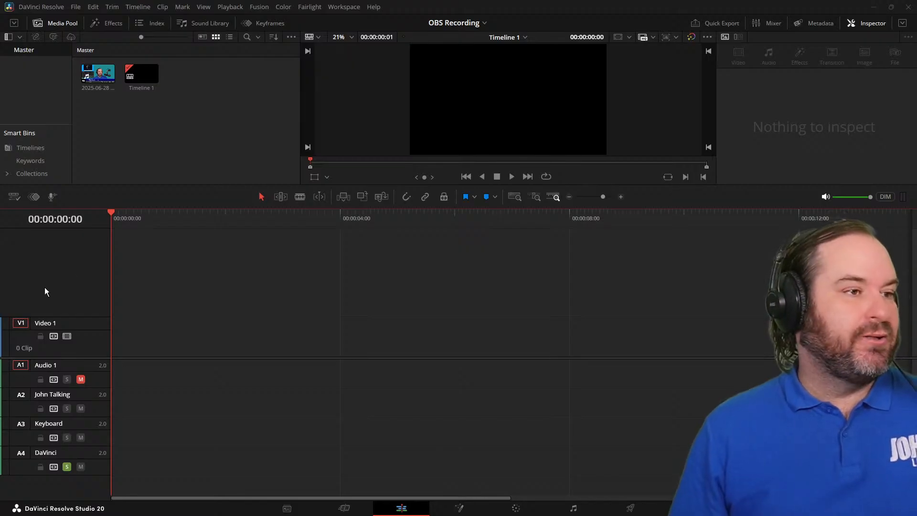
pyautogui.doubleClick(107, 82)
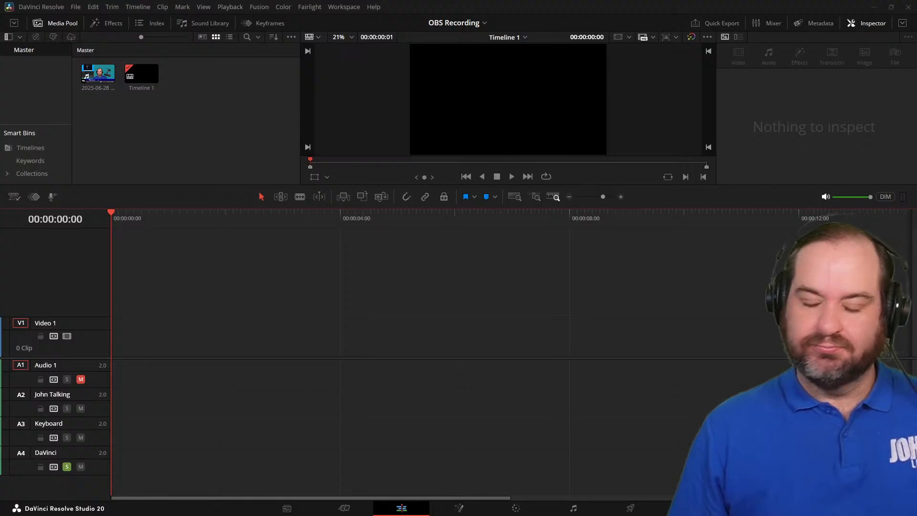
pyautogui.moveTo(717, 483); pyautogui.dragTo(107, 443)
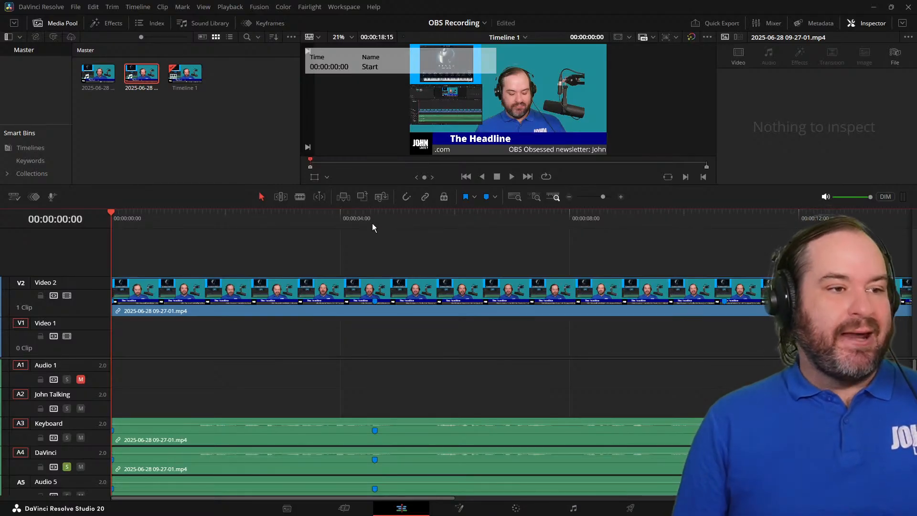
# Step: Play the recording through the first clip marker after the start, then return the playhead to just before that marker
pyautogui.moveTo(368, 217); pyautogui.dragTo(362, 217)
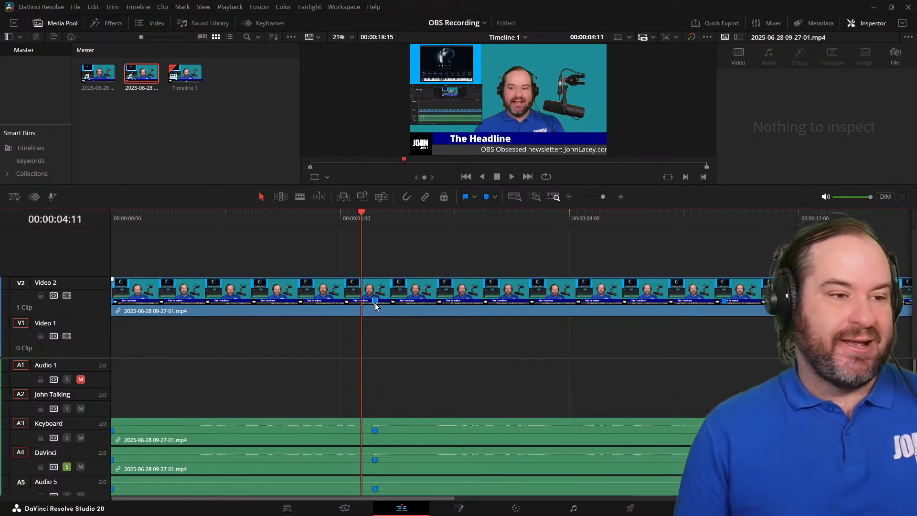
pyautogui.press('space')
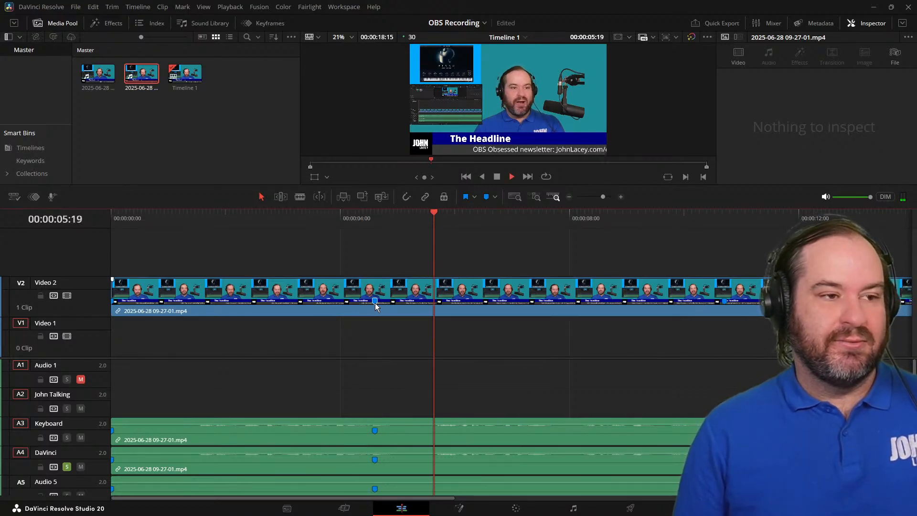
pyautogui.press('space')
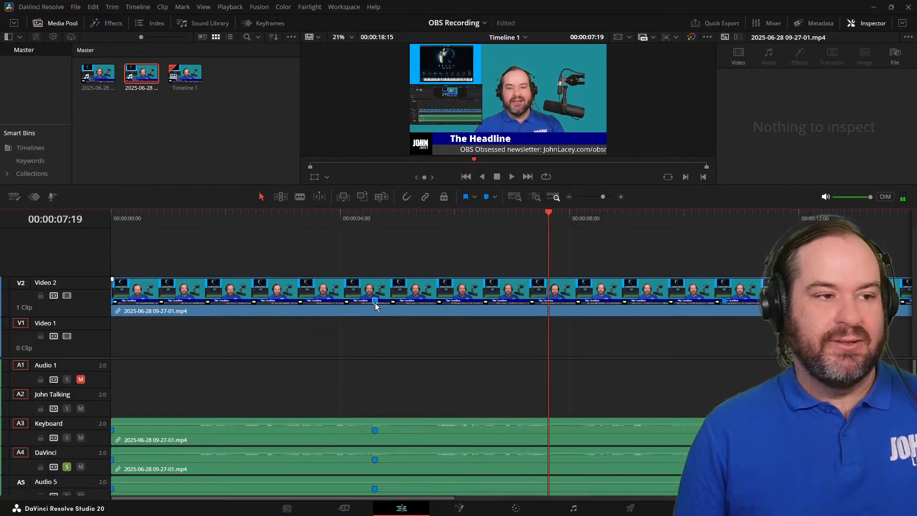
pyautogui.click(373, 217)
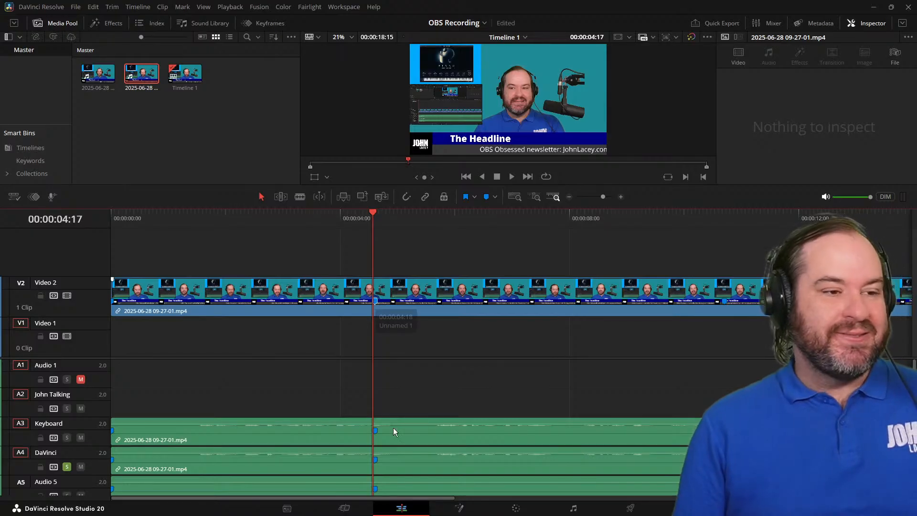
# Step: Delete the 00:00:04:18 markers from the audio clips on tracks A3 to A6, keeping the one on the video clip
pyautogui.scroll(-1, 399, 454)
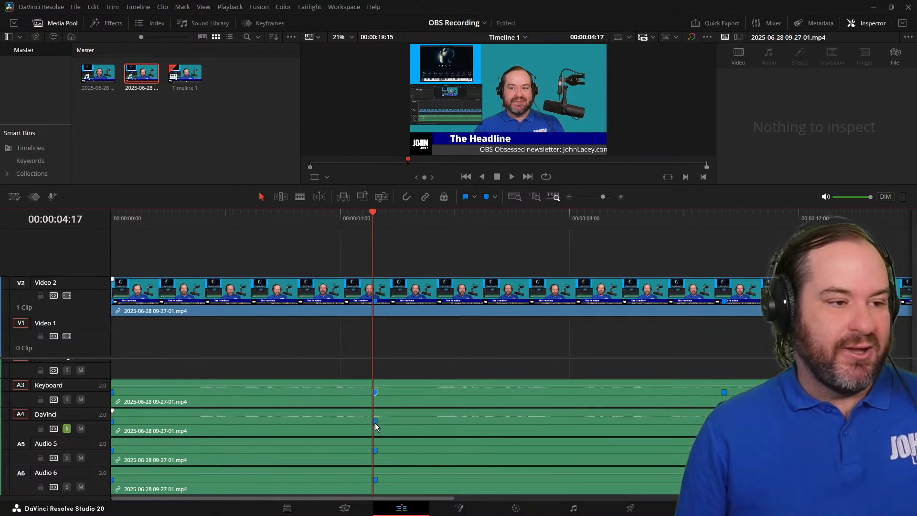
pyautogui.click(376, 393)
pyautogui.rightClick(376, 394)
pyautogui.click(379, 394)
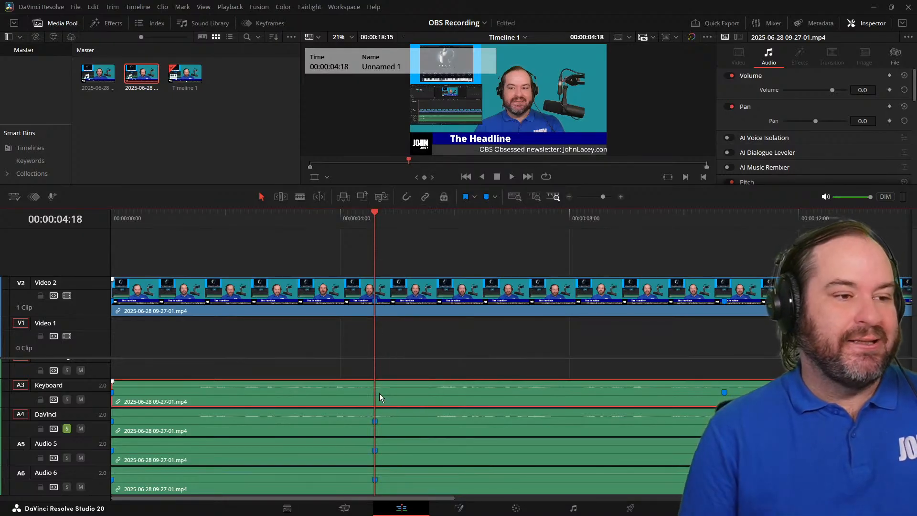
pyautogui.click(375, 422)
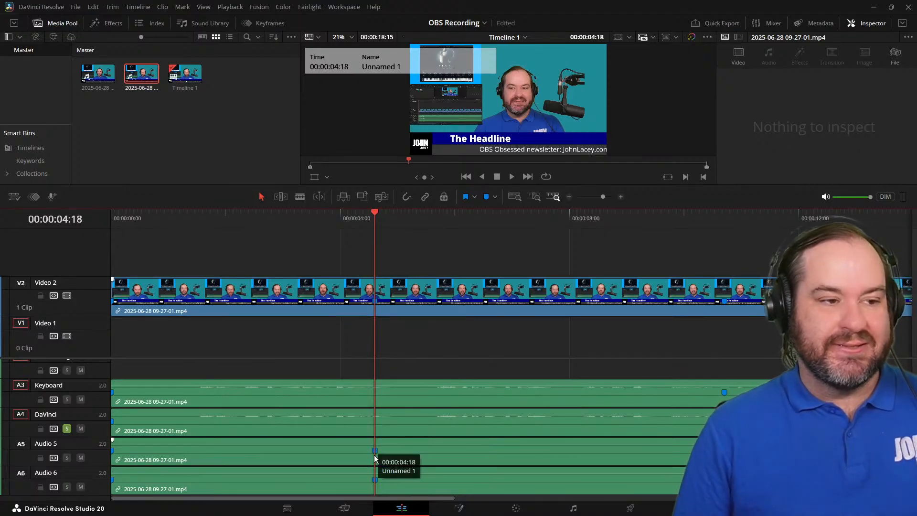
pyautogui.press('Delete')
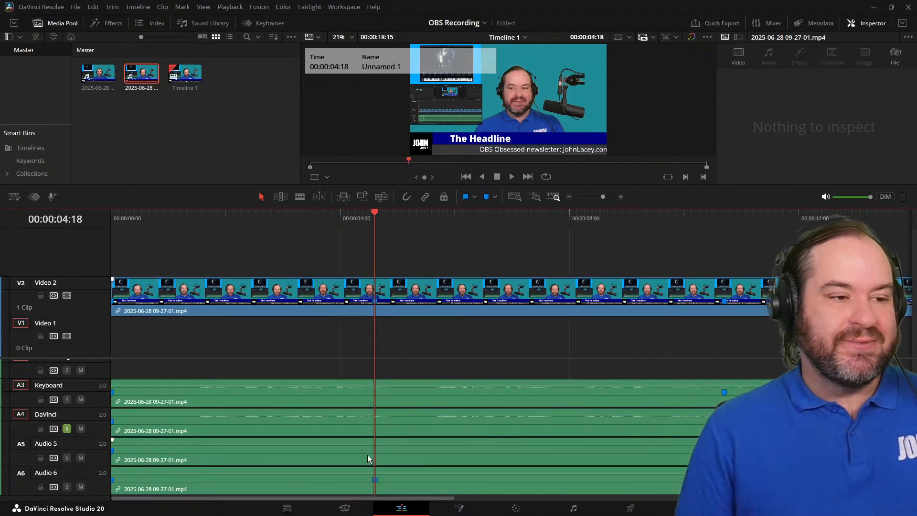
pyautogui.click(371, 480)
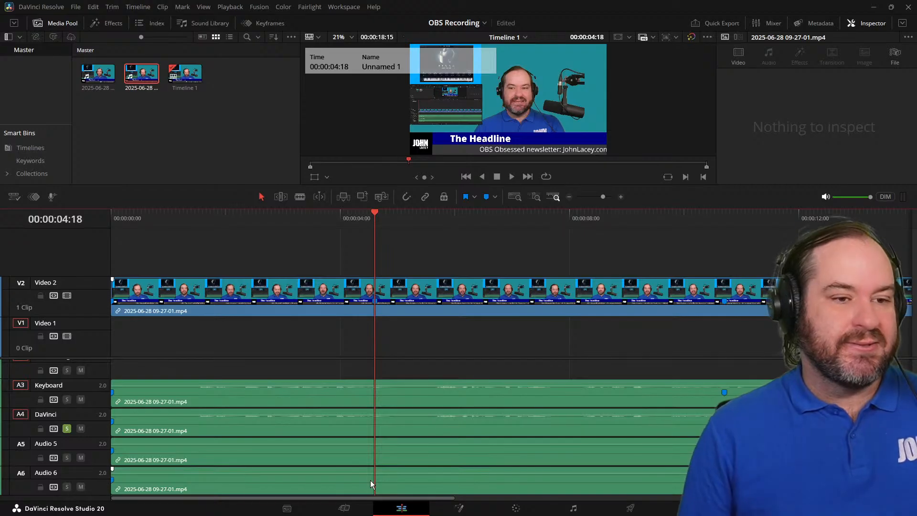
# Step: Delete the audio clips' remaining duplicates of the second and third markers, including those at 00:00:14:04
pyautogui.click(723, 392)
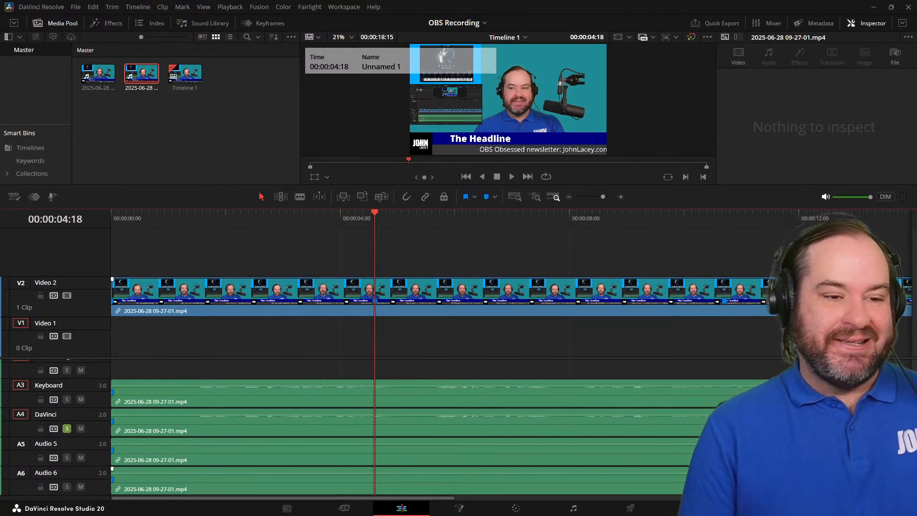
pyautogui.moveTo(449, 500); pyautogui.dragTo(642, 500)
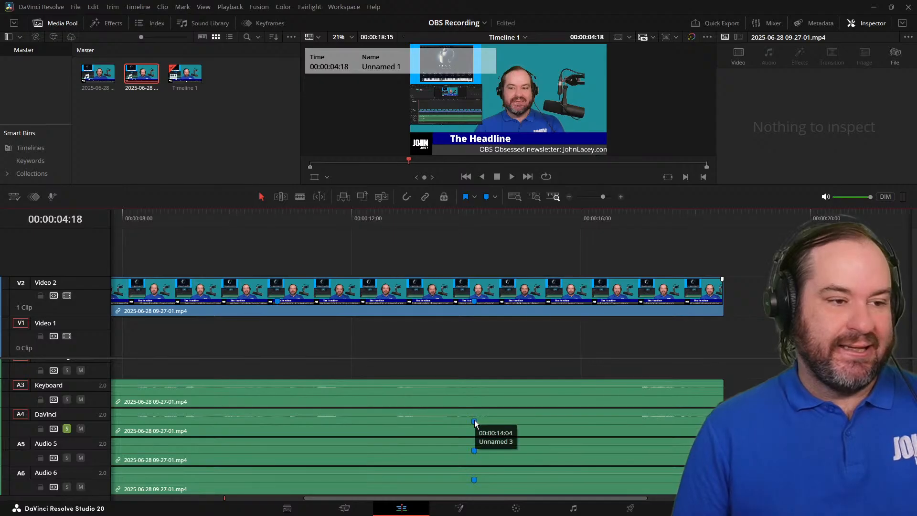
pyautogui.press('Delete')
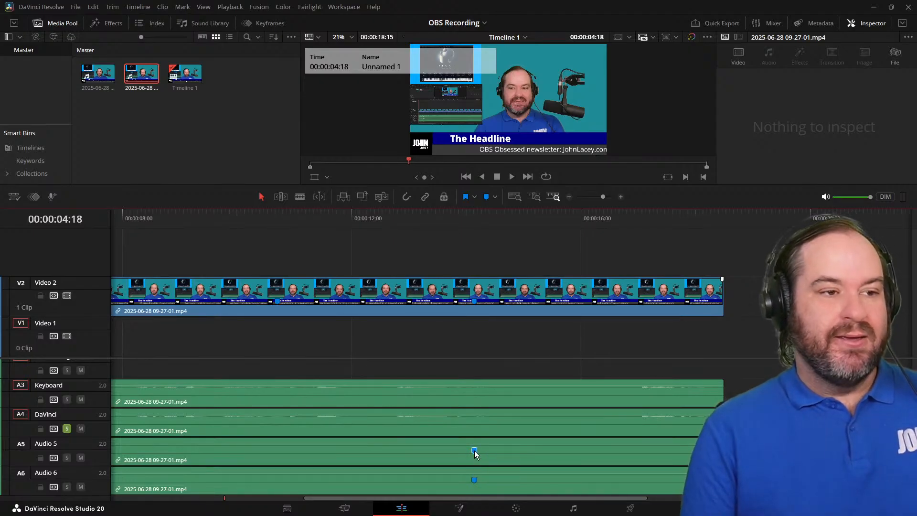
pyautogui.click(474, 480)
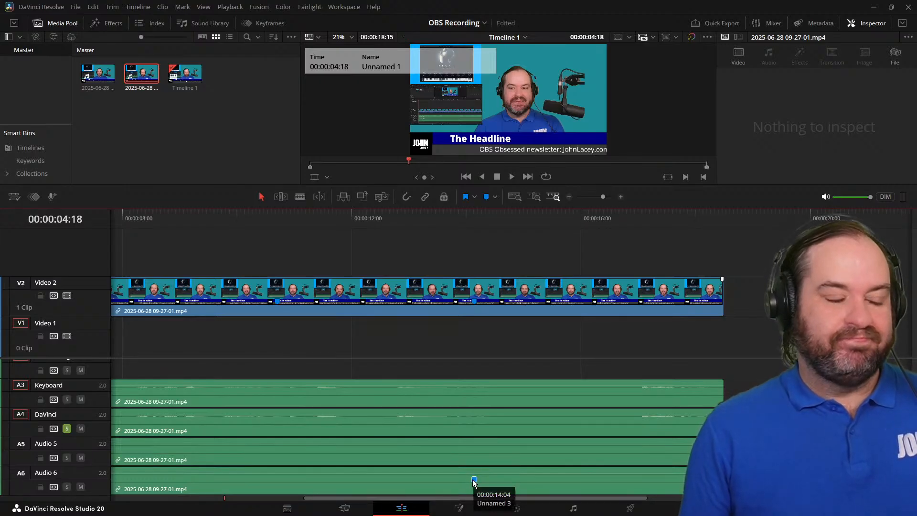
pyautogui.press('Delete')
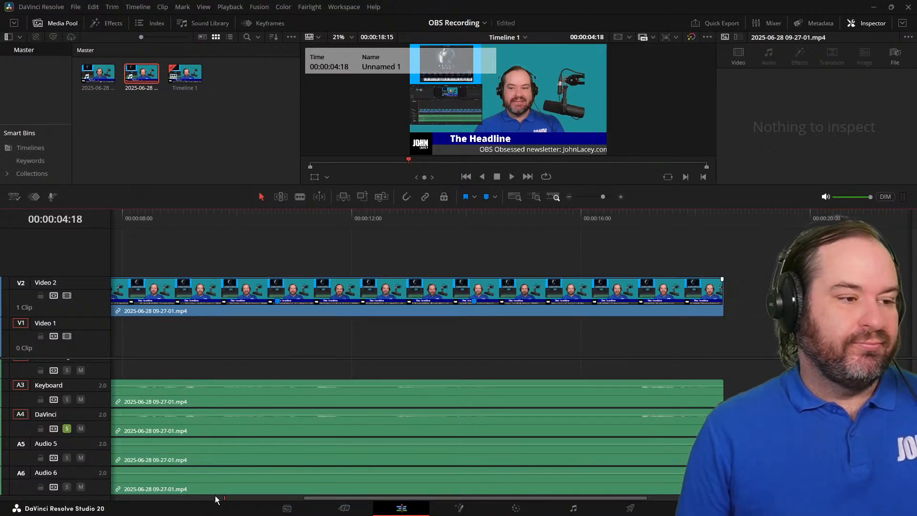
# Step: Rename the video clip's marker at 00:00:04:18 as "Segment 1"
pyautogui.click(216, 499)
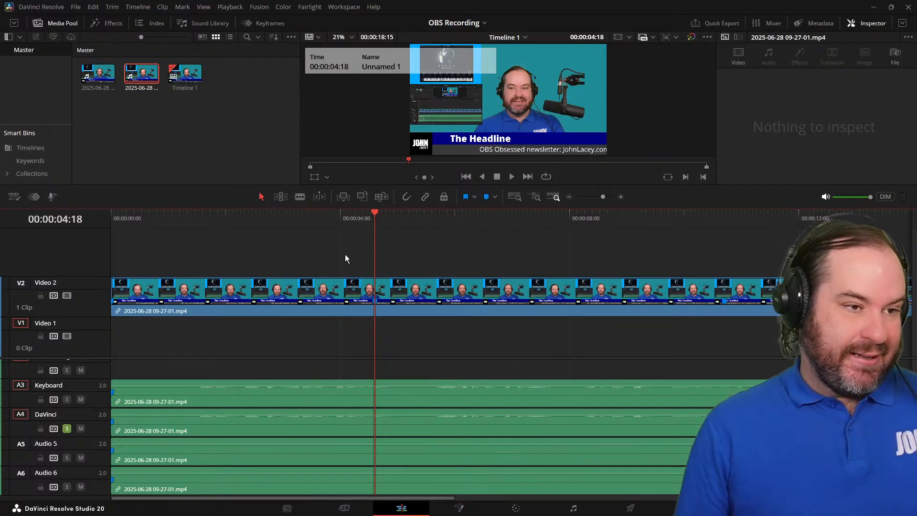
pyautogui.moveTo(368, 223); pyautogui.dragTo(310, 208)
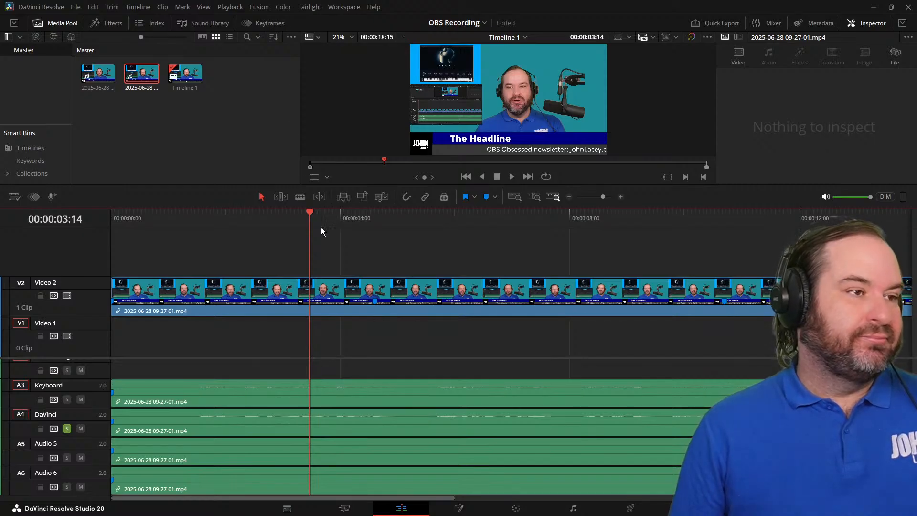
pyautogui.doubleClick(378, 303)
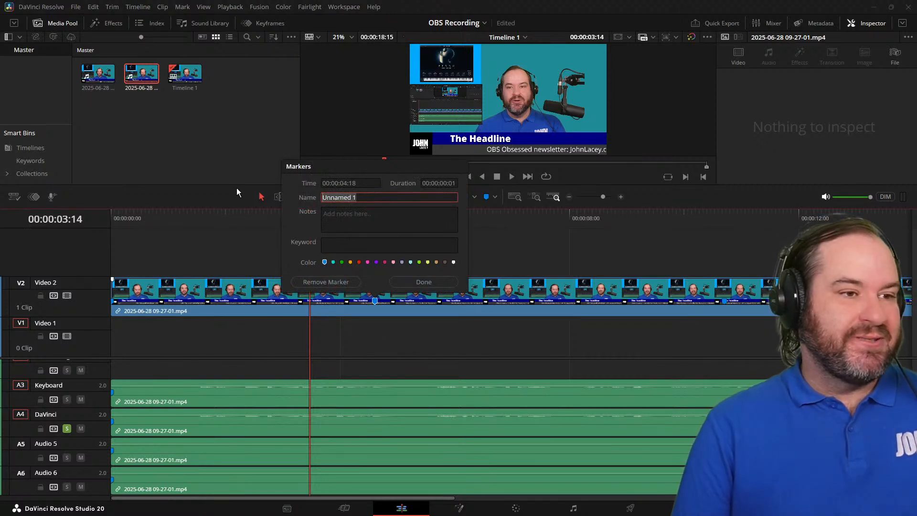
pyautogui.write('S')
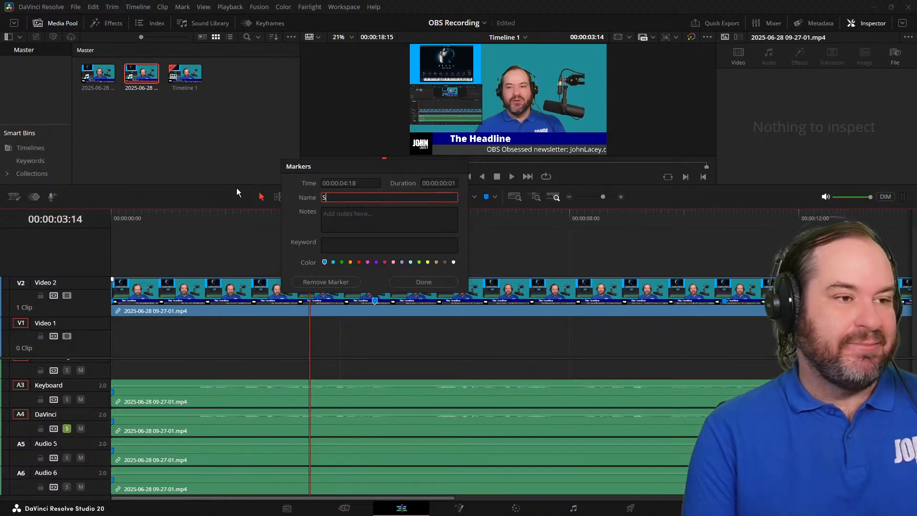
pyautogui.write('egment 1')
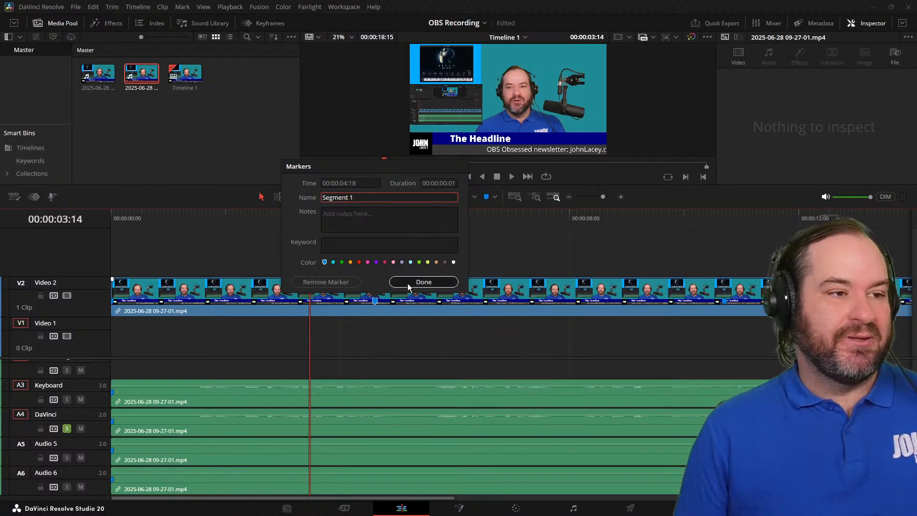
pyautogui.click(409, 282)
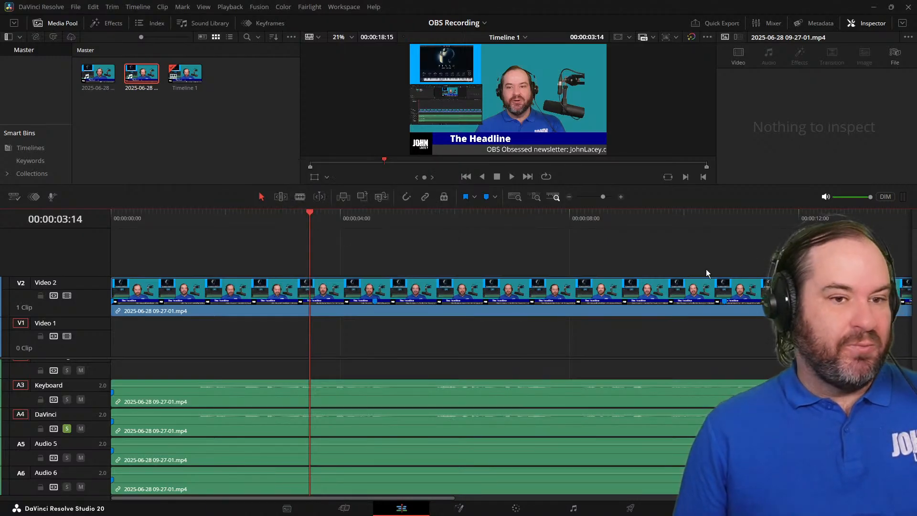
# Step: Rename the video clip's marker at 00:00:10:21 as "Chapter 1"
pyautogui.moveTo(310, 213)
pyautogui.mouseDown()
pyautogui.moveTo(688, 237)
pyautogui.moveTo(845, 220)
pyautogui.moveTo(911, 249)
pyautogui.moveTo(2, 262)
pyautogui.mouseUp()
pyautogui.click(344, 213)
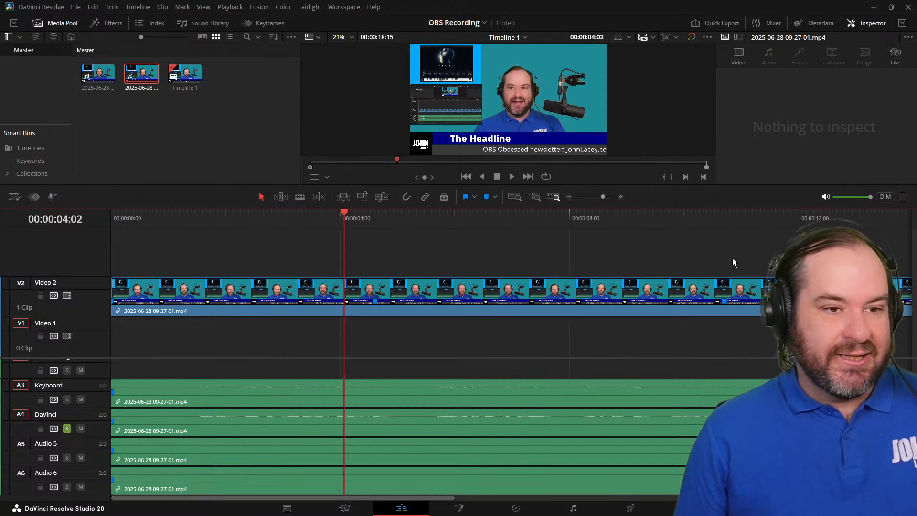
pyautogui.moveTo(712, 213); pyautogui.dragTo(726, 212)
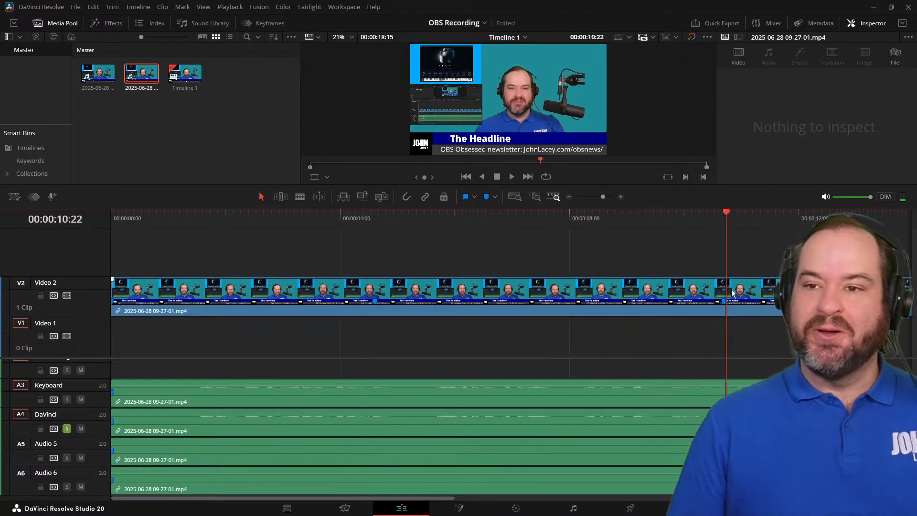
pyautogui.press('m')
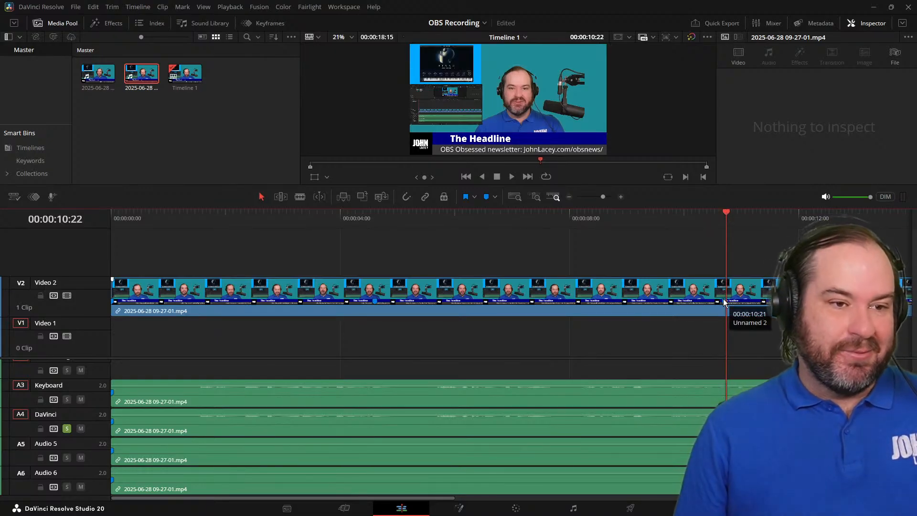
pyautogui.doubleClick(724, 300)
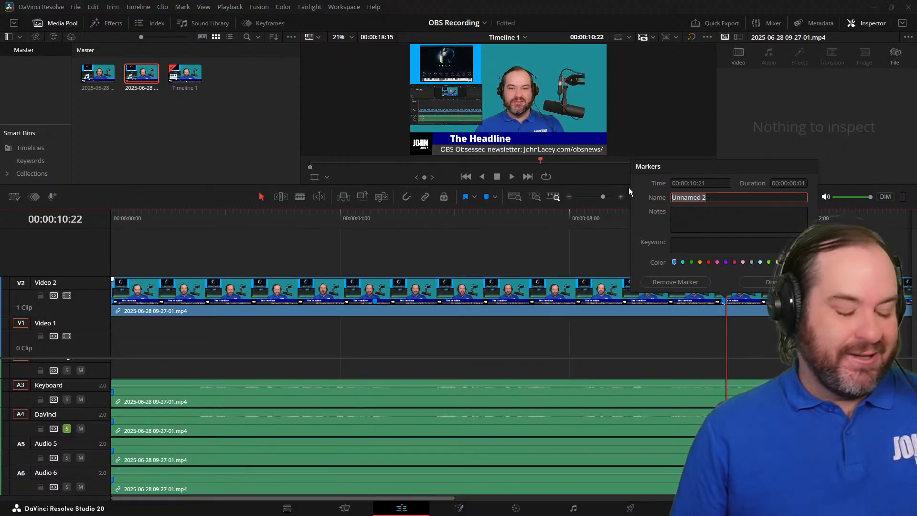
pyautogui.write('Chapte')
pyautogui.write('r 1')
pyautogui.press('Return')
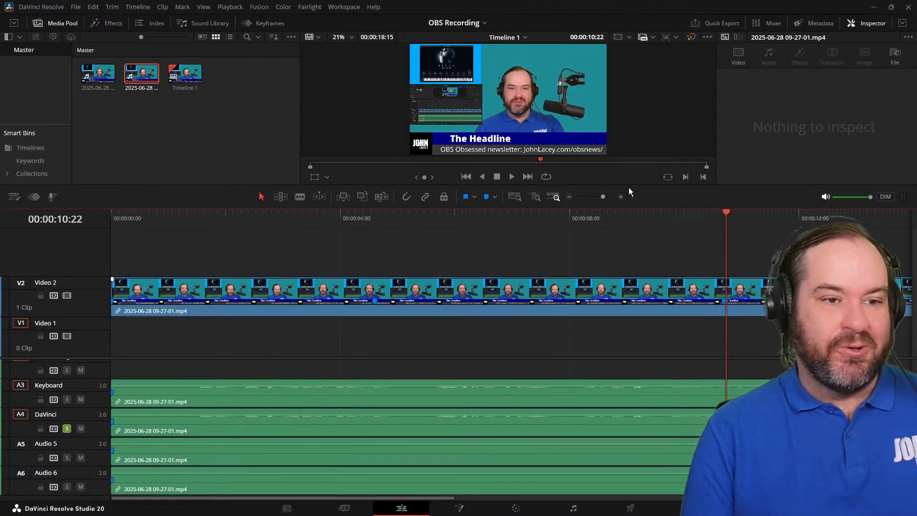
# Step: Rename the video clip's marker at 00:00:14:04 as "Chapter 3"
pyautogui.click(462, 502)
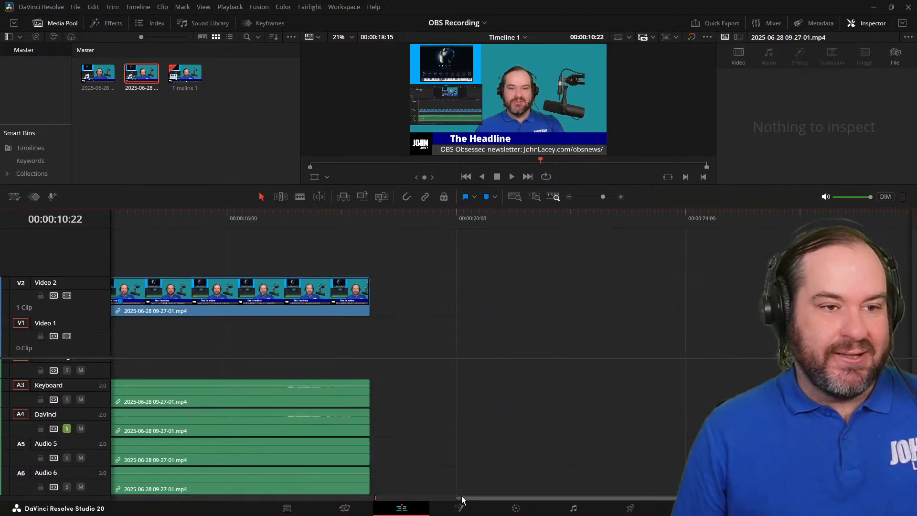
pyautogui.moveTo(293, 216); pyautogui.dragTo(655, 248)
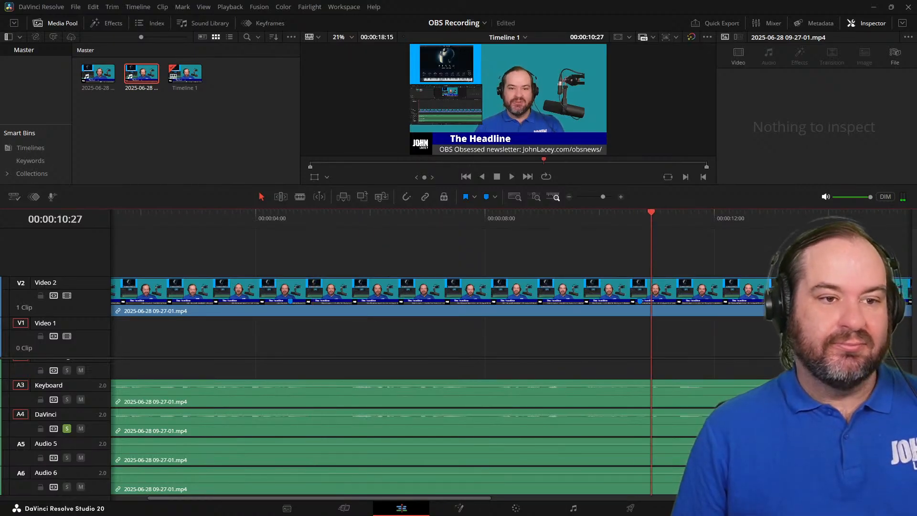
pyautogui.hotkey('ctrl', 'm')
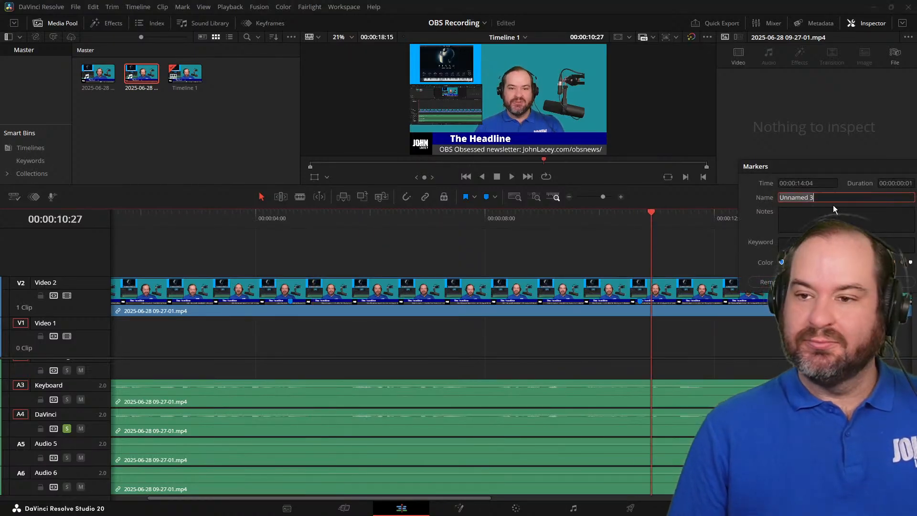
pyautogui.write('Chapter 3')
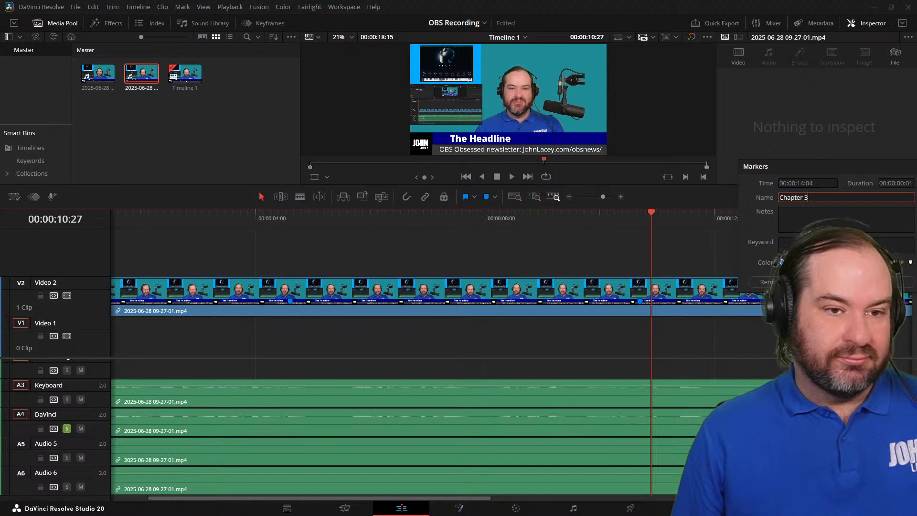
pyautogui.click(875, 282)
# Step: Return the playhead to the start of the timeline and show the index list of its markers
pyautogui.moveTo(651, 211); pyautogui.dragTo(1, 228)
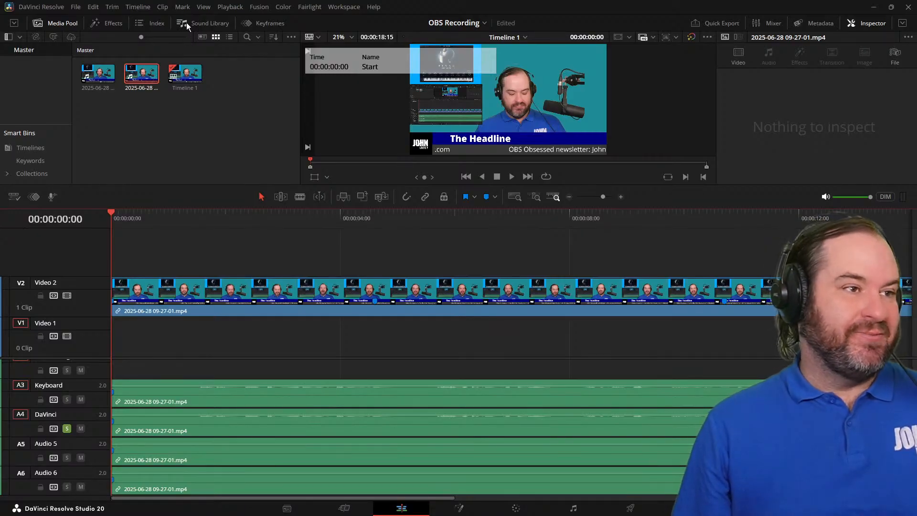
pyautogui.click(161, 25)
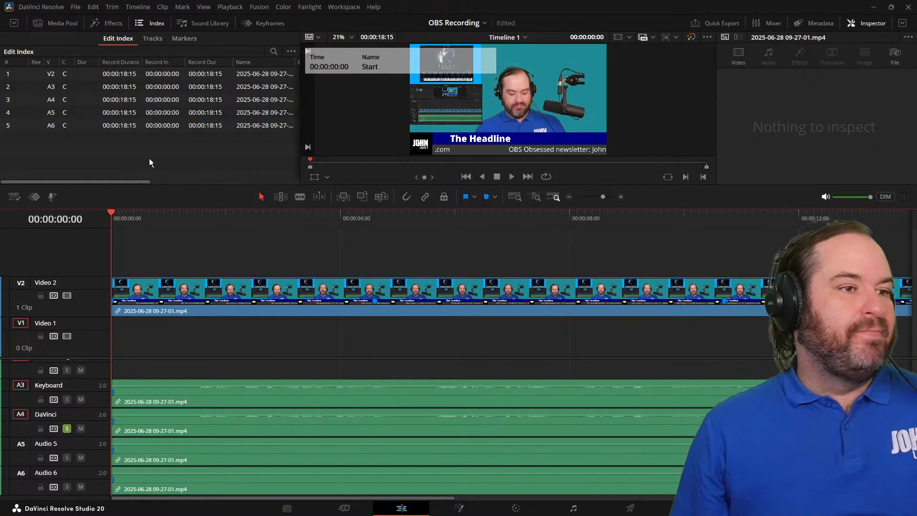
pyautogui.click(187, 39)
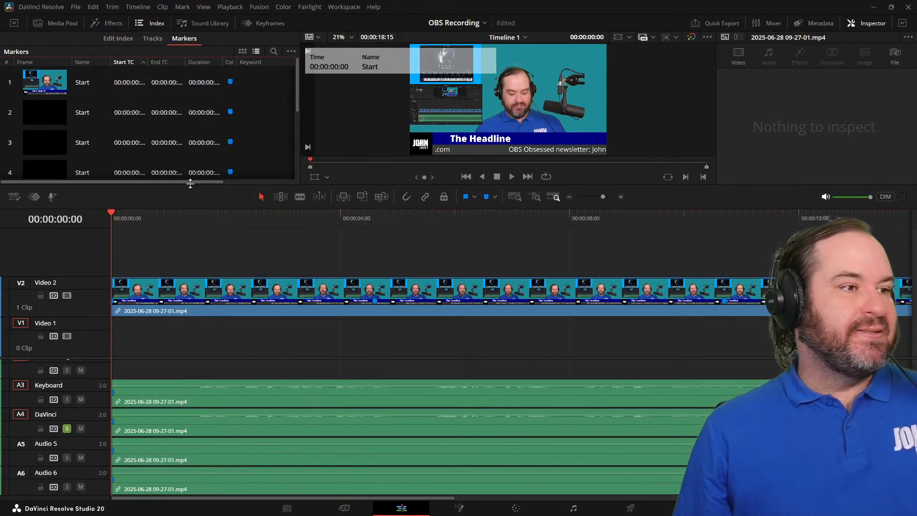
# Step: Look through the timeline's marker list and jump to the Segment 1 marker
pyautogui.scroll(-4, 106, 167)
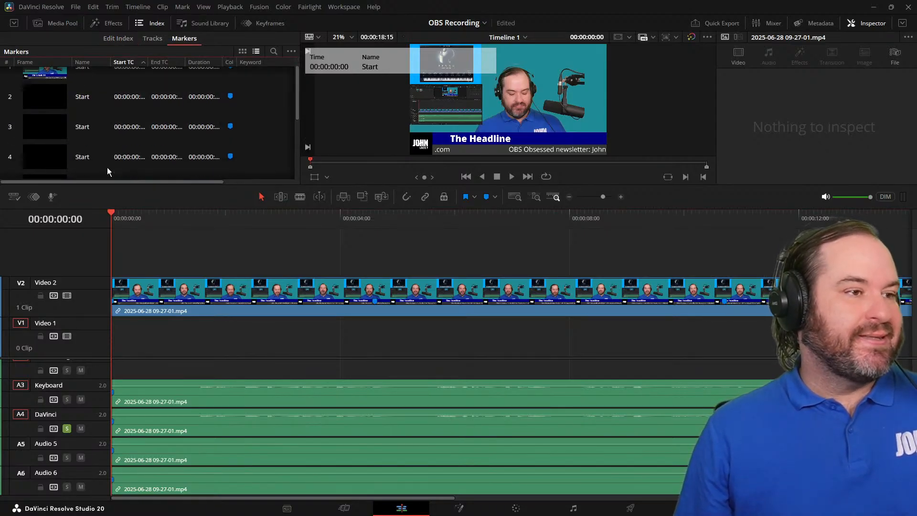
pyautogui.scroll(-2, 112, 163)
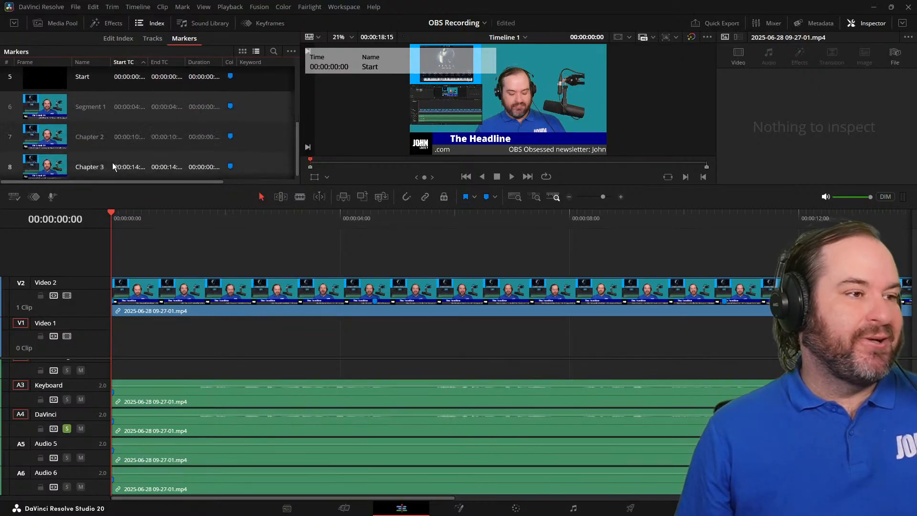
pyautogui.click(92, 103)
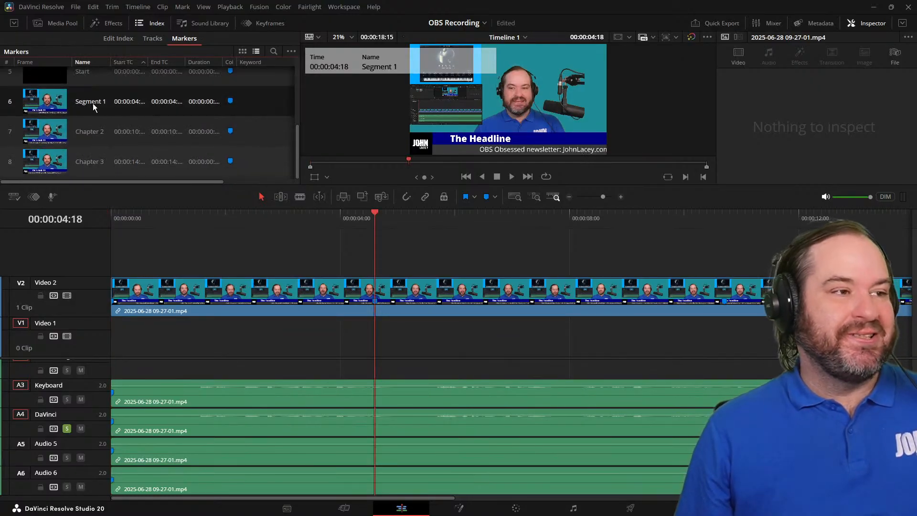
pyautogui.scroll(6, 95, 105)
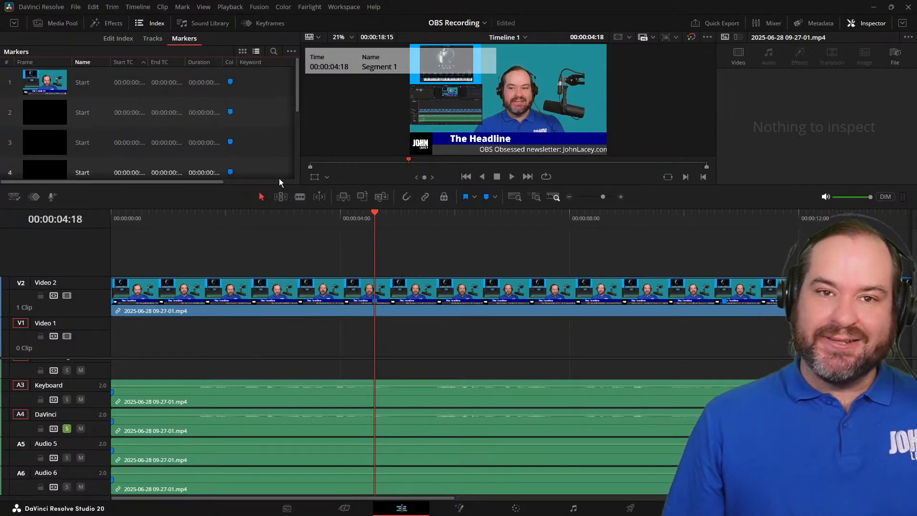
# Step: Return the playhead to the timeline start and delete the Start markers from the audio clips on tracks A3 to A6
pyautogui.click(470, 180)
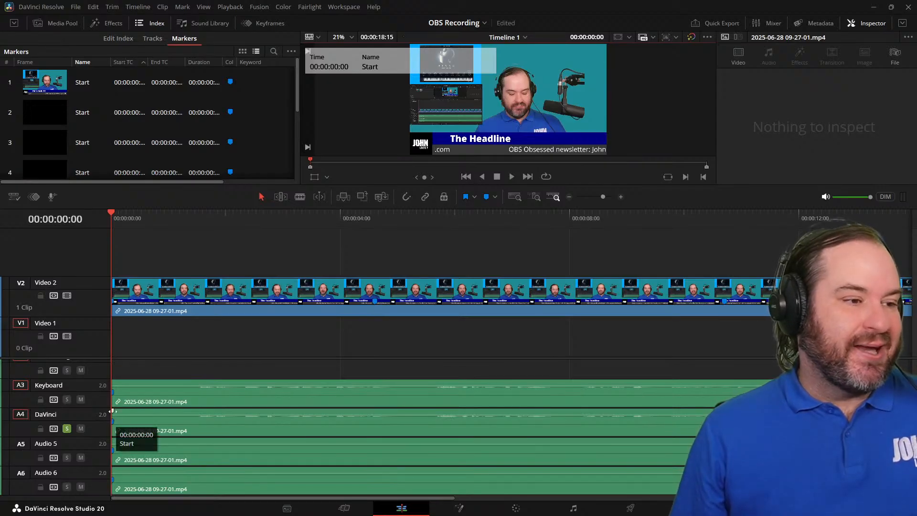
pyautogui.moveTo(114, 394)
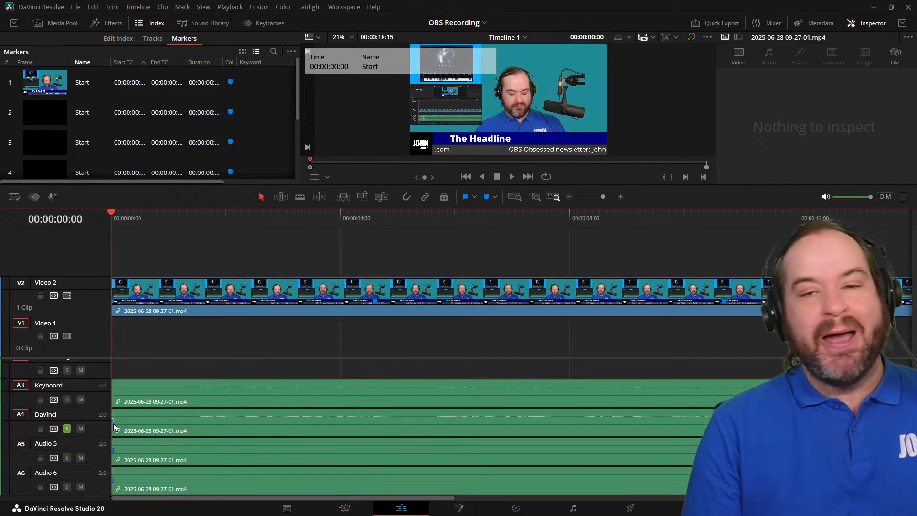
pyautogui.press('Delete')
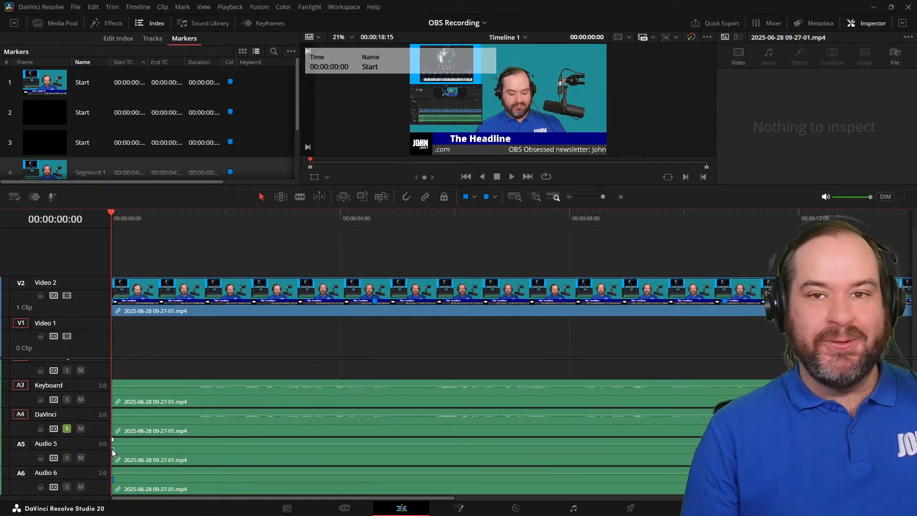
pyautogui.press('Delete')
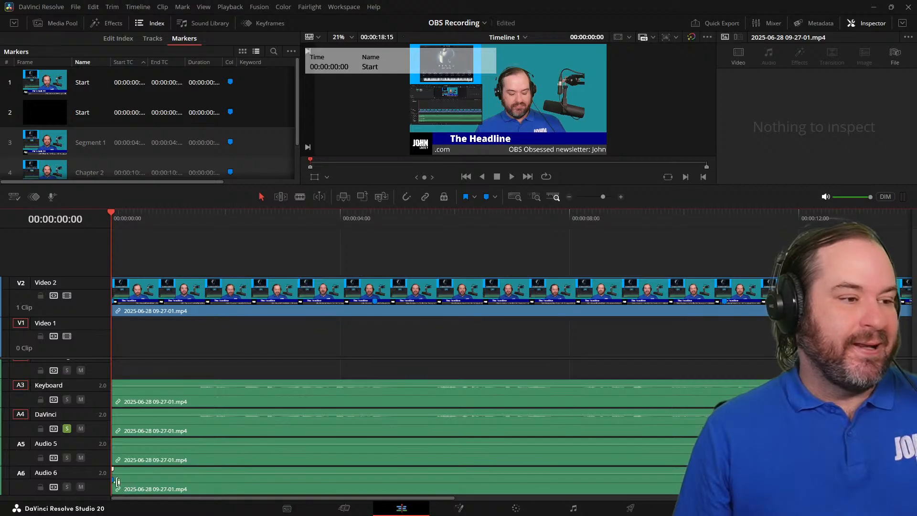
pyautogui.press('Delete')
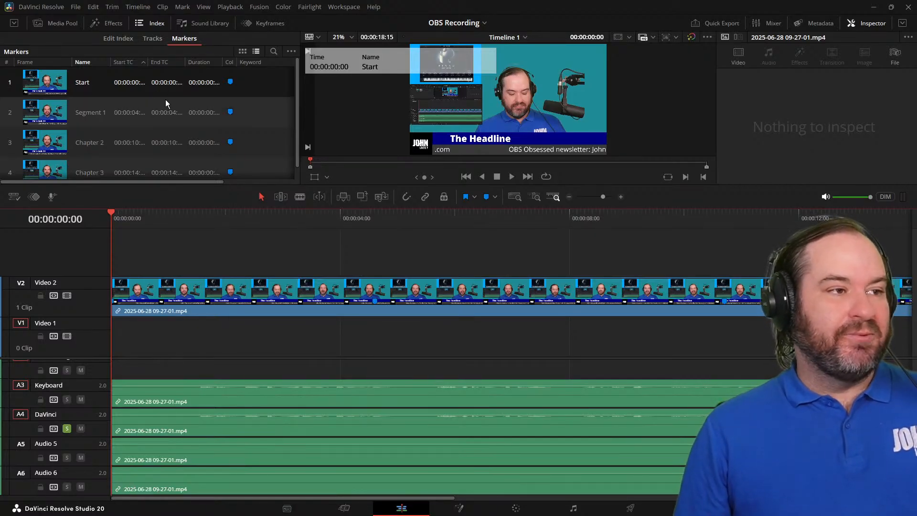
# Step: Rename the Segment 1 marker as "Chapter 1" in the index's marker list
pyautogui.doubleClick(98, 116)
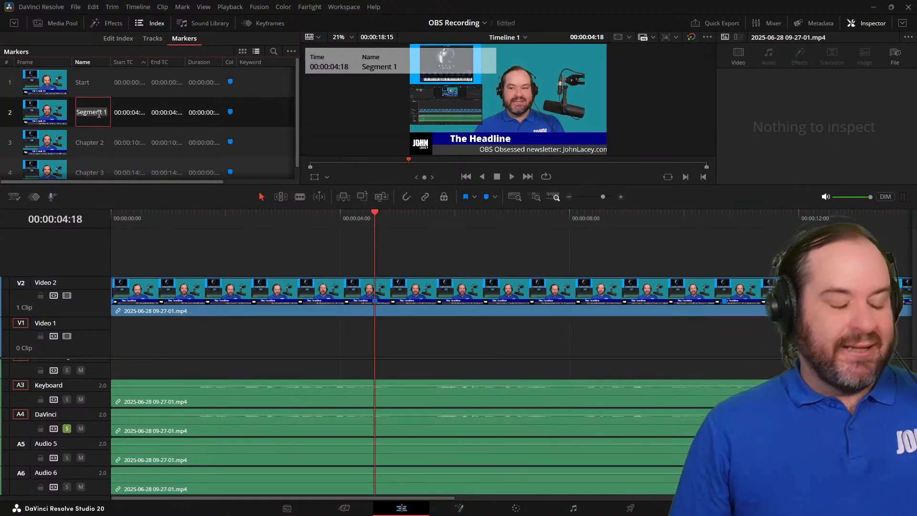
pyautogui.write('Chapter 1')
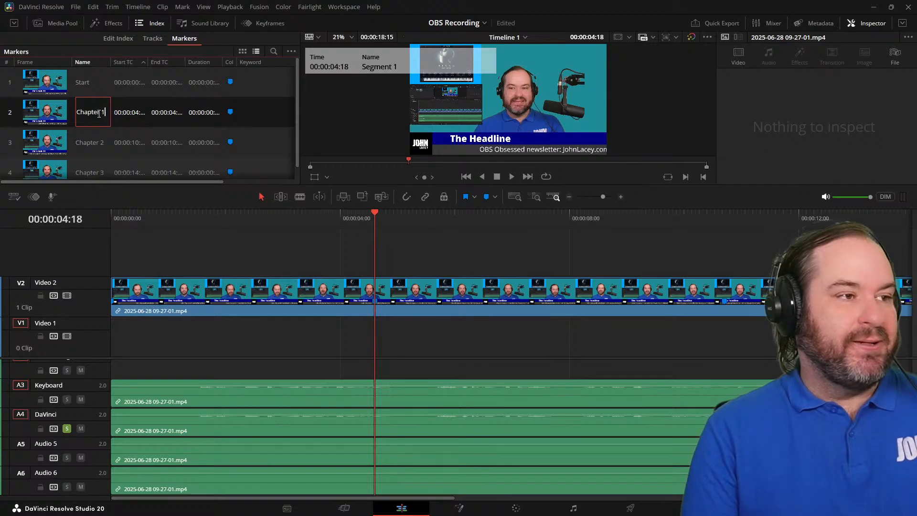
pyautogui.press('Return')
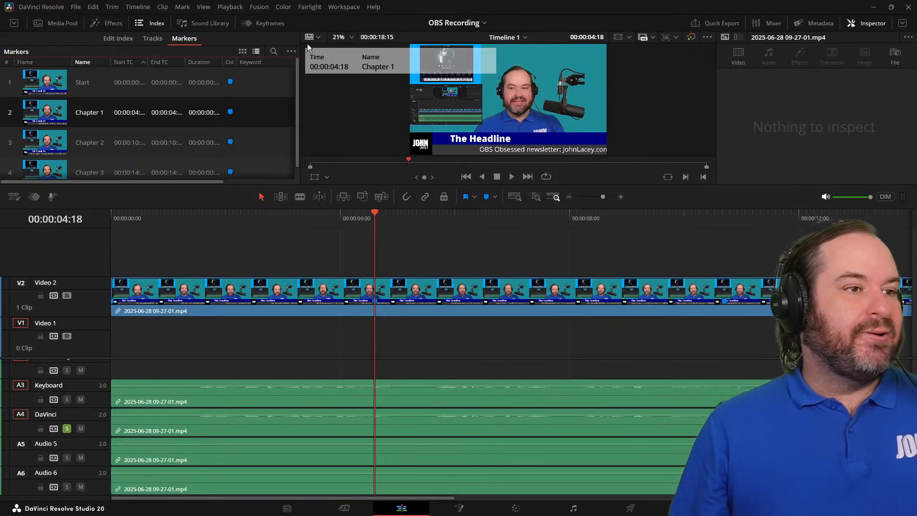
# Step: Check the marker list's display options and its Keyword and Notes columns
pyautogui.click(292, 52)
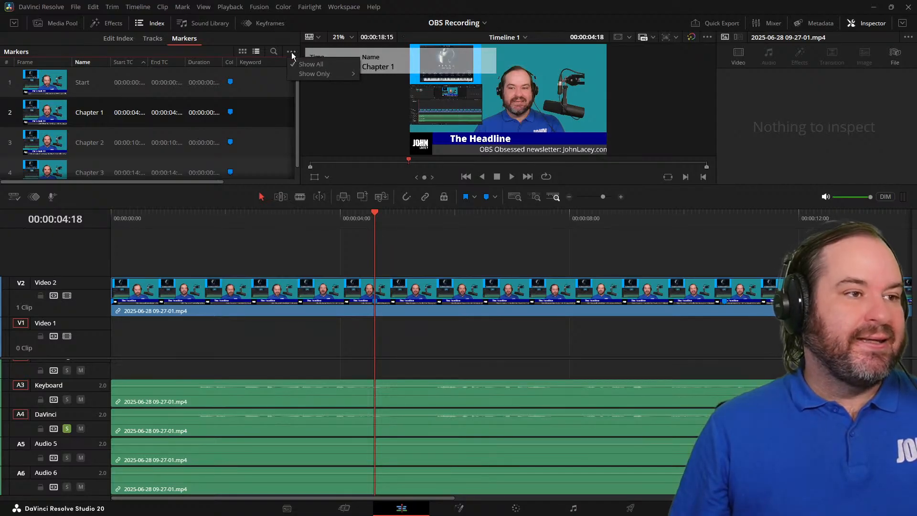
pyautogui.click(274, 68)
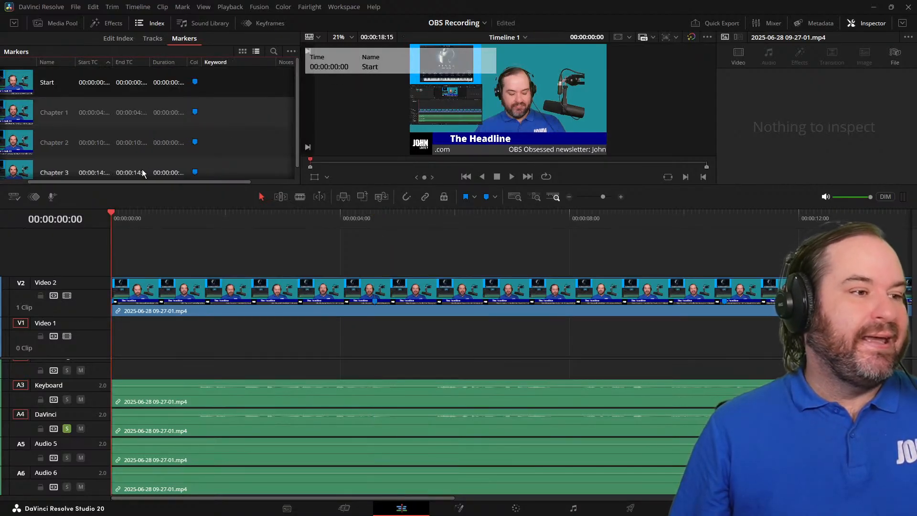
pyautogui.moveTo(138, 181); pyautogui.dragTo(107, 181)
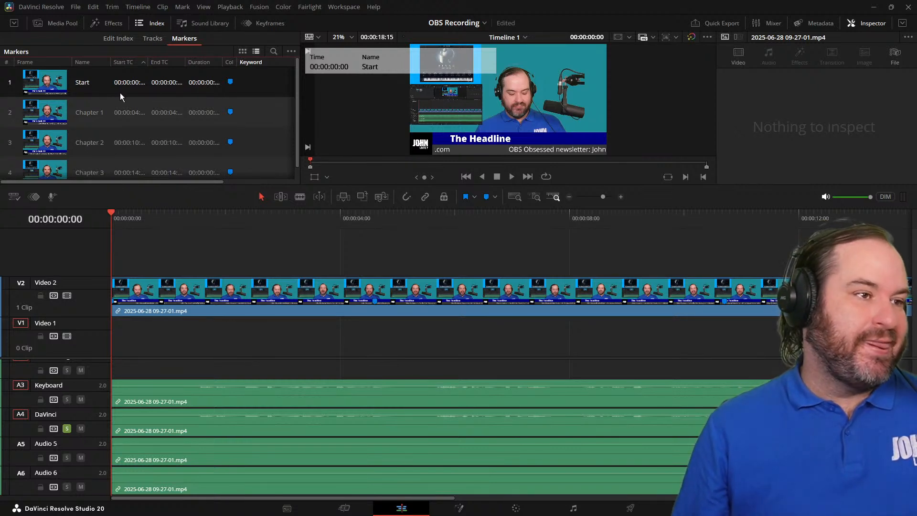
# Step: Export the timeline's Edit Index as Timeline 1.csv to the OBS Studio folder
pyautogui.click(119, 39)
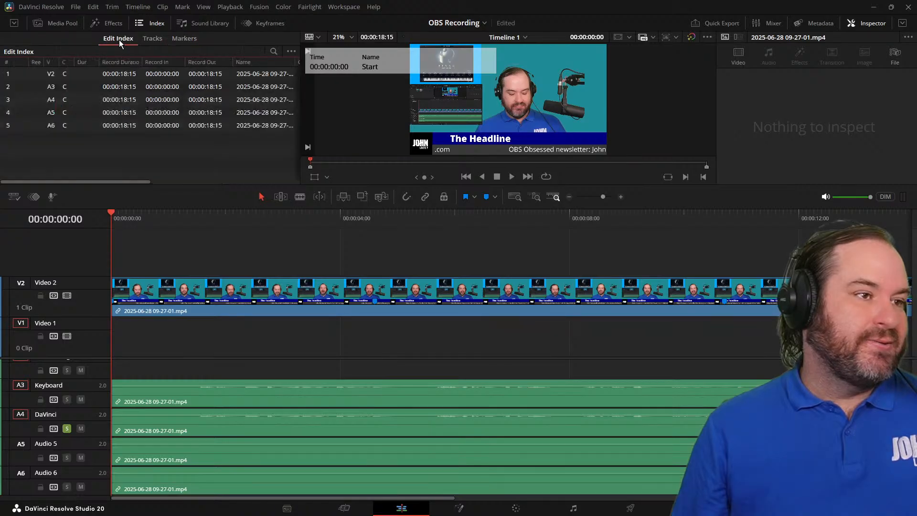
pyautogui.click(293, 52)
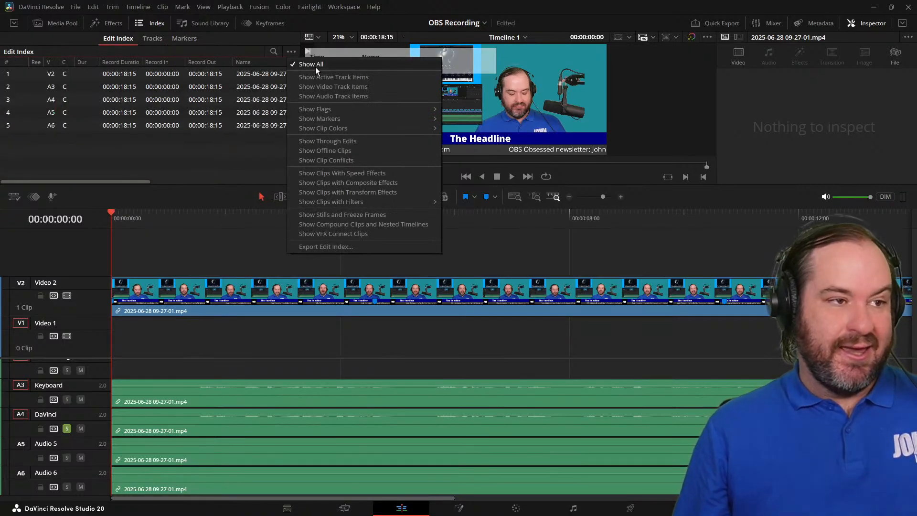
pyautogui.click(364, 247)
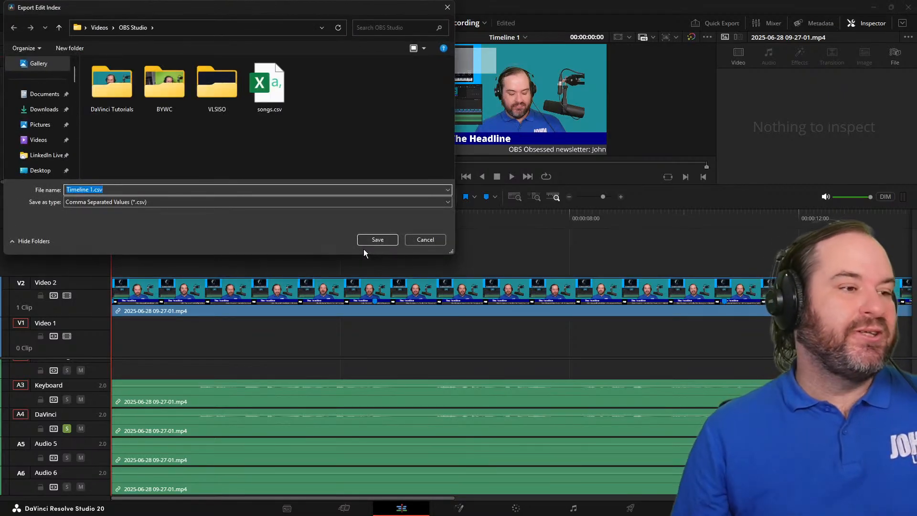
pyautogui.press('End')
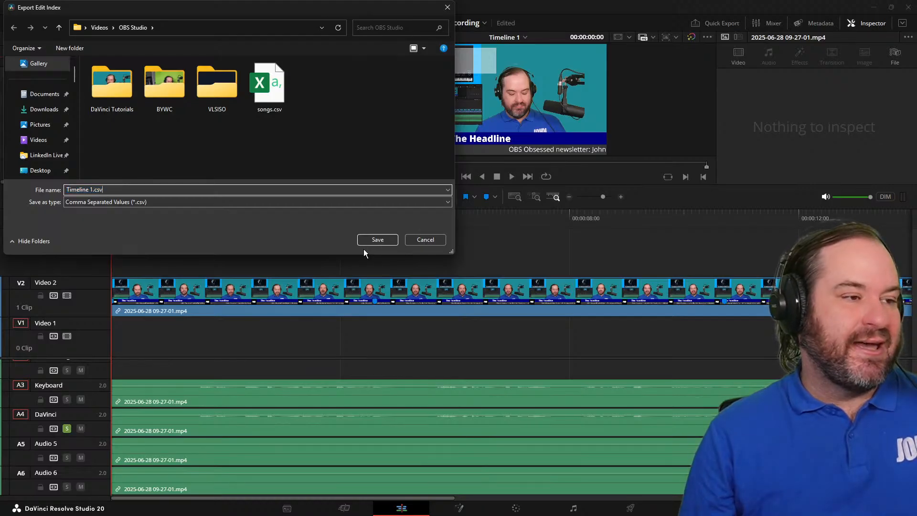
pyautogui.press('Return')
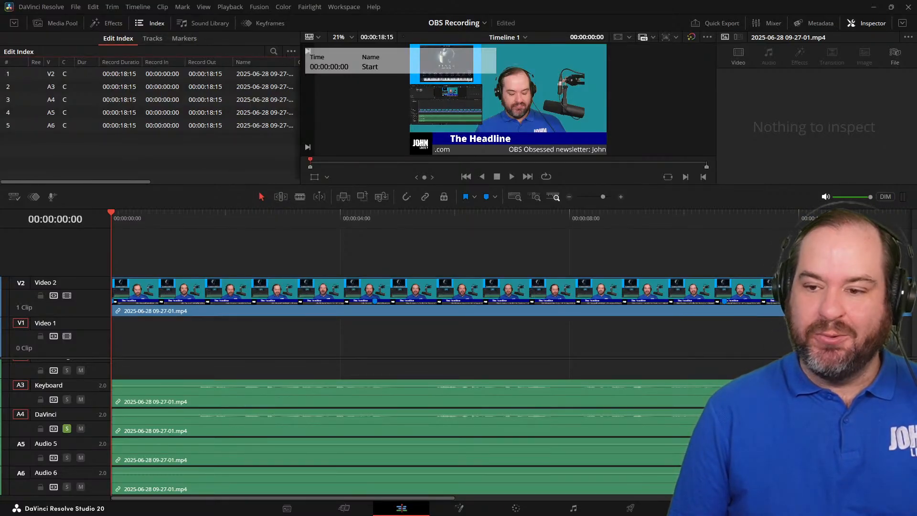
# Step: Switch to the exported Timeline 1.csv in Excel and maximize its window
pyautogui.hotkey('alt', 'Tab')
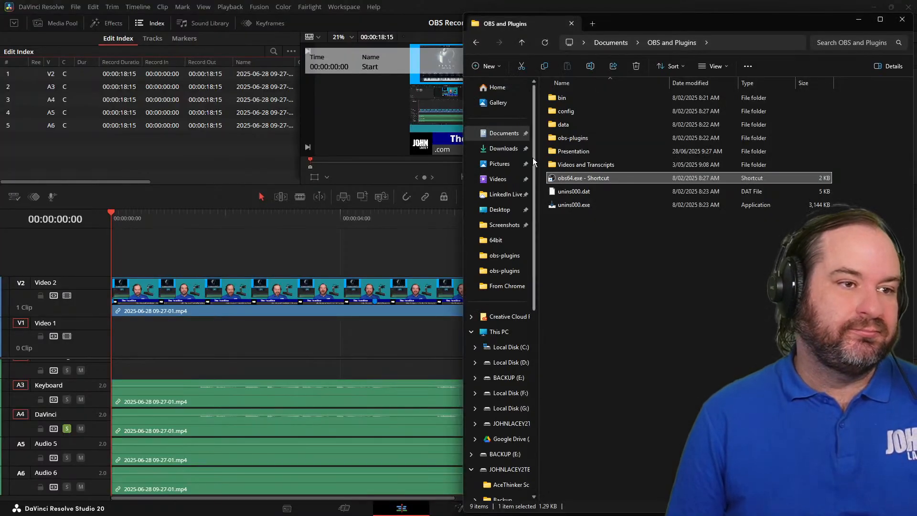
pyautogui.hotkey('alt', 'Tab')
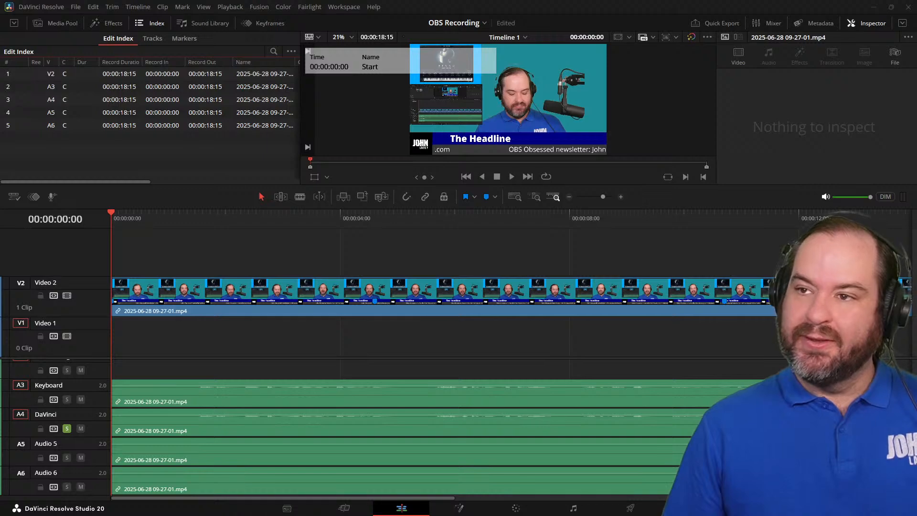
pyautogui.moveTo(916, 186); pyautogui.dragTo(526, 19)
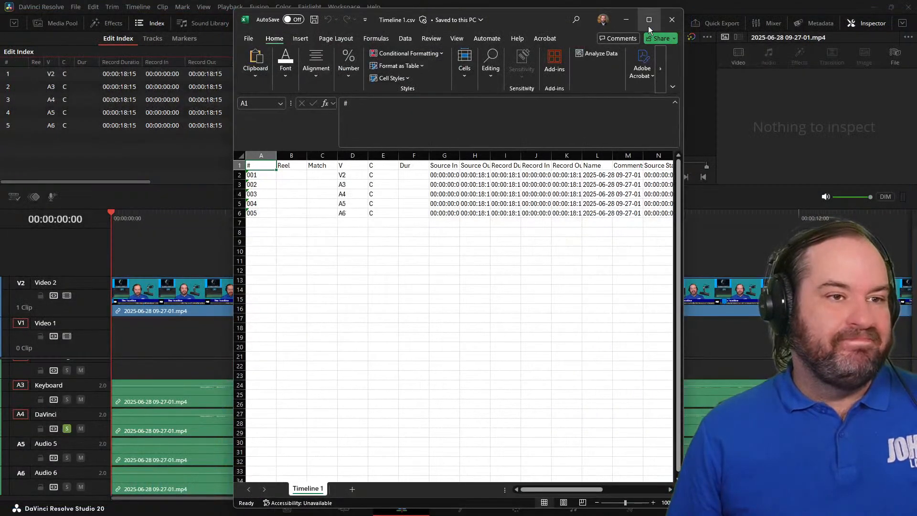
pyautogui.click(649, 26)
pyautogui.click(432, 244)
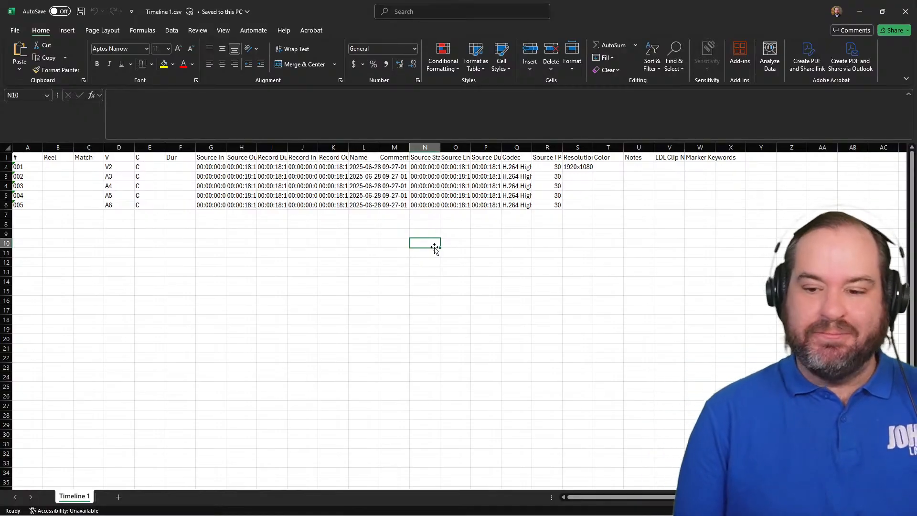
# Step: Delete columns A to F, from # through Dur, from the Timeline 1 sheet
pyautogui.click(21, 158)
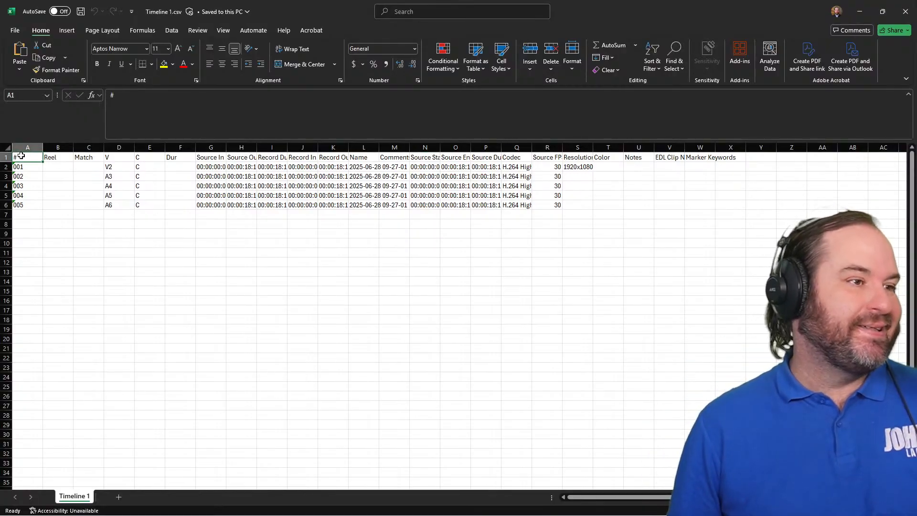
pyautogui.keyDown('shift'); pyautogui.click(182, 146); pyautogui.keyUp('shift')
pyautogui.rightClick(183, 145)
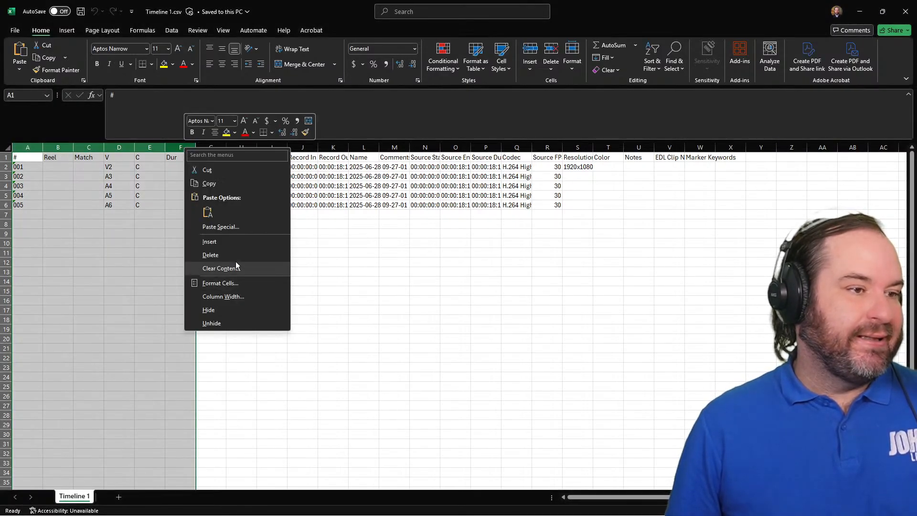
pyautogui.click(236, 258)
pyautogui.click(236, 253)
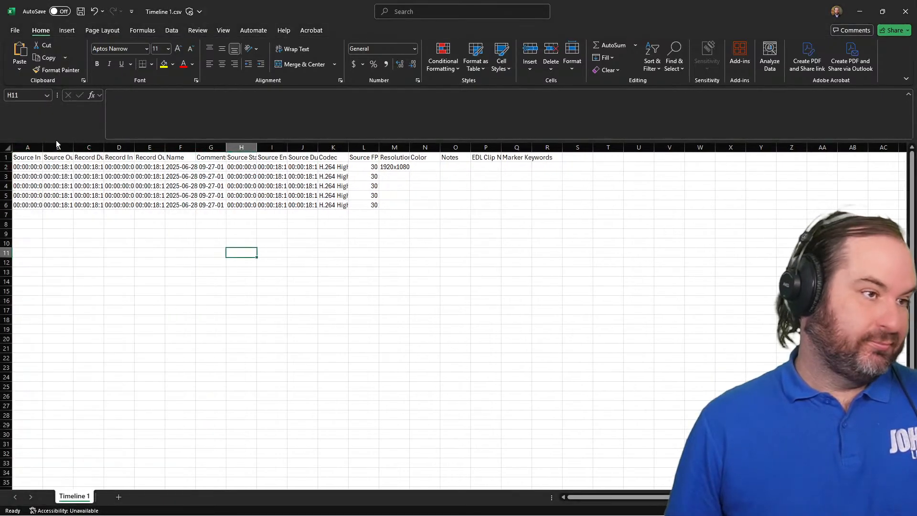
# Step: Widen the Source In, Source FPS, Source Out and Comments columns and look over the remaining columns
pyautogui.moveTo(43, 147); pyautogui.dragTo(204, 147)
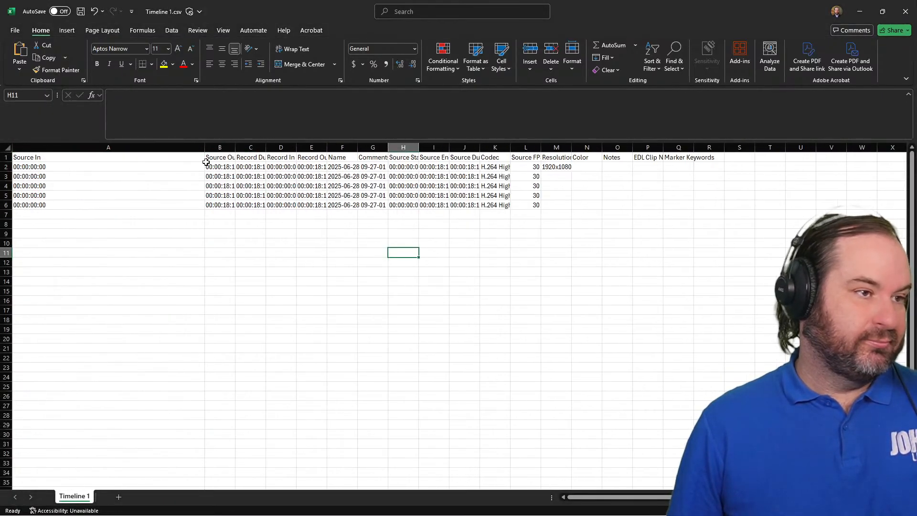
pyautogui.click(578, 186)
pyautogui.moveTo(541, 147); pyautogui.dragTo(592, 146)
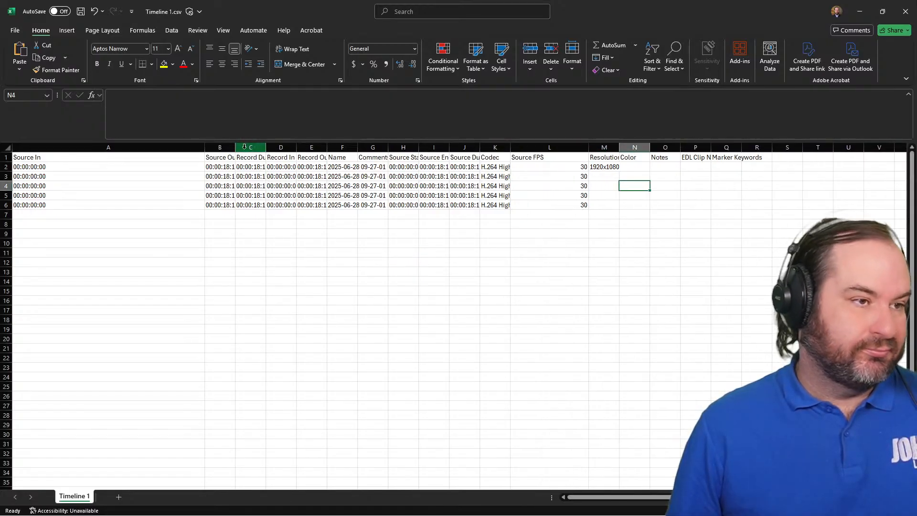
pyautogui.moveTo(229, 148); pyautogui.dragTo(398, 146)
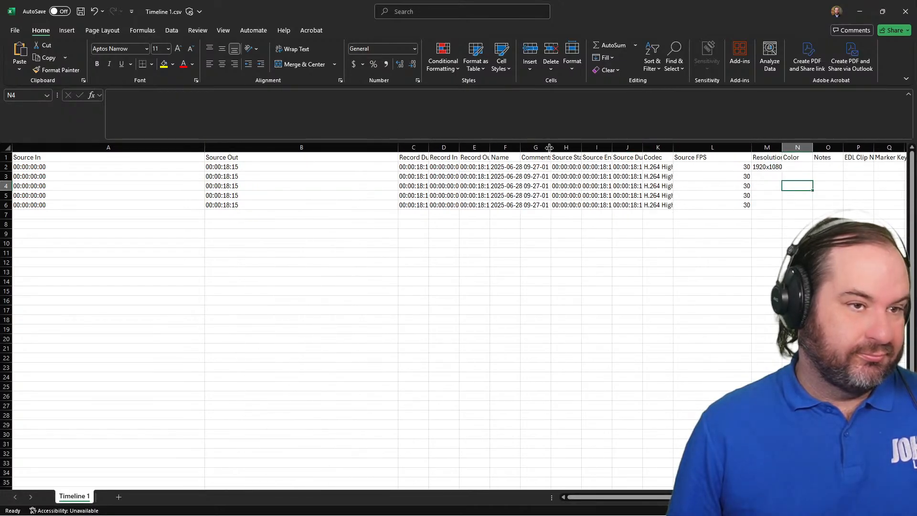
pyautogui.moveTo(552, 148); pyautogui.dragTo(652, 148)
pyautogui.click(646, 250)
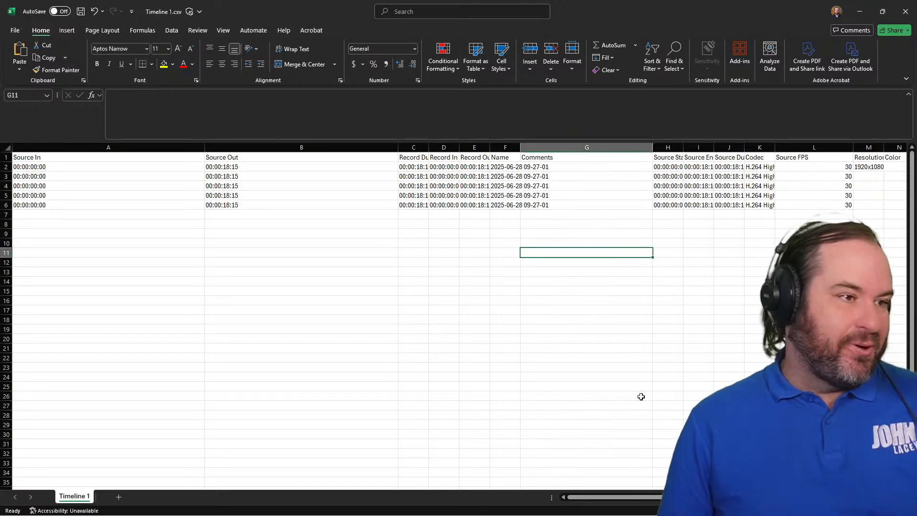
pyautogui.hscroll(5, 459, 316)
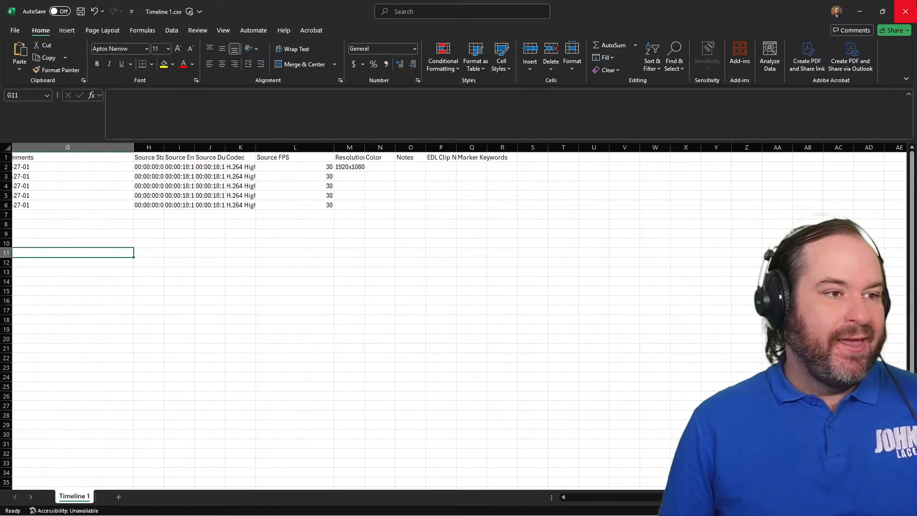
# Step: Close Timeline 1.csv without saving the changes
pyautogui.click(906, 11)
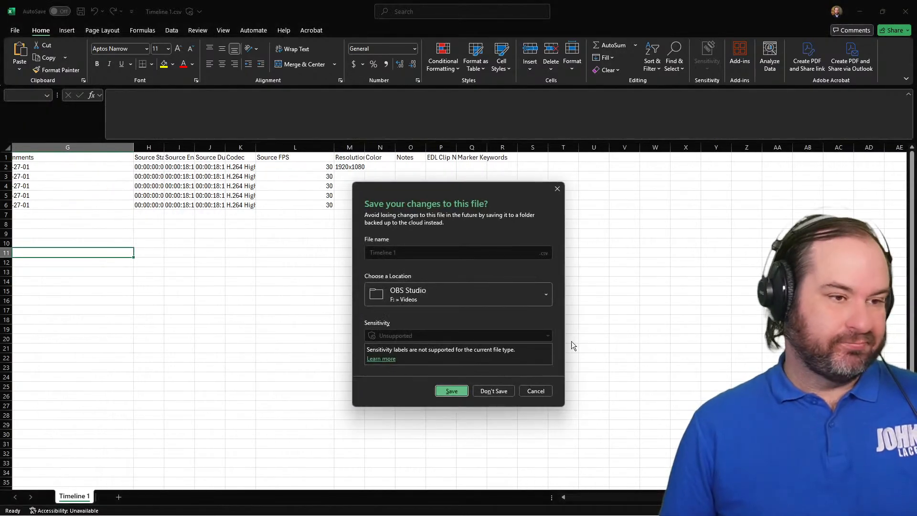
pyautogui.click(493, 391)
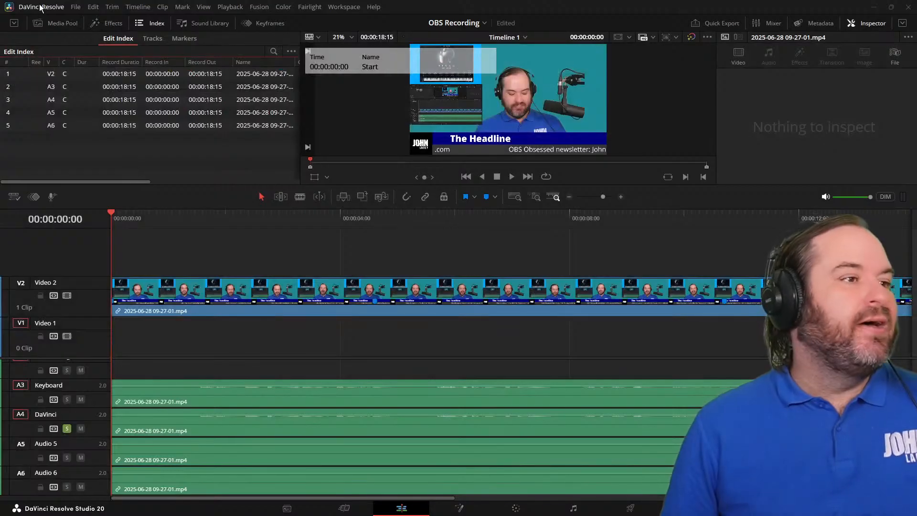
pyautogui.click(290, 52)
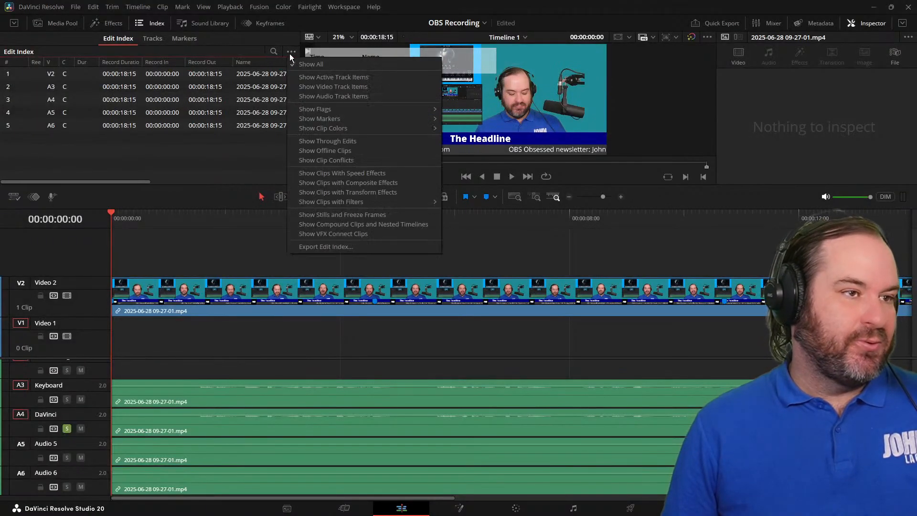
pyautogui.click(378, 247)
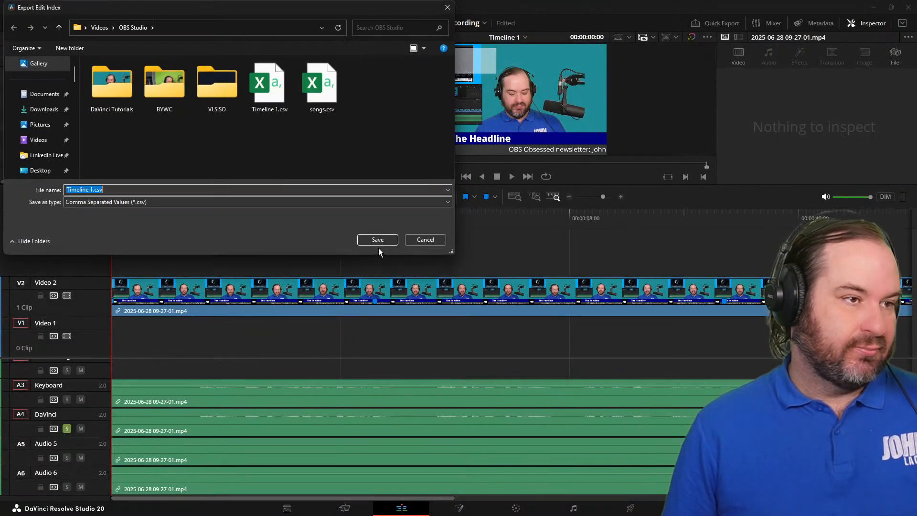
pyautogui.click(87, 192)
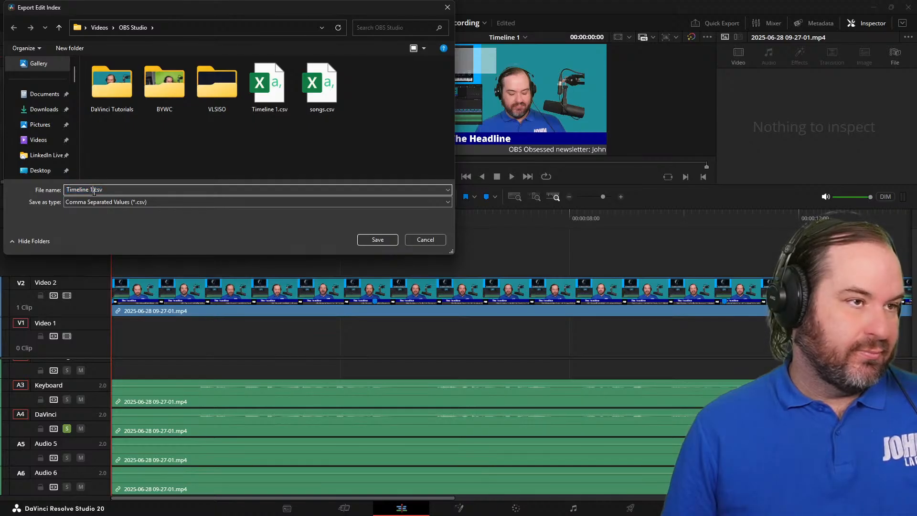
pyautogui.moveTo(95, 191); pyautogui.dragTo(47, 191)
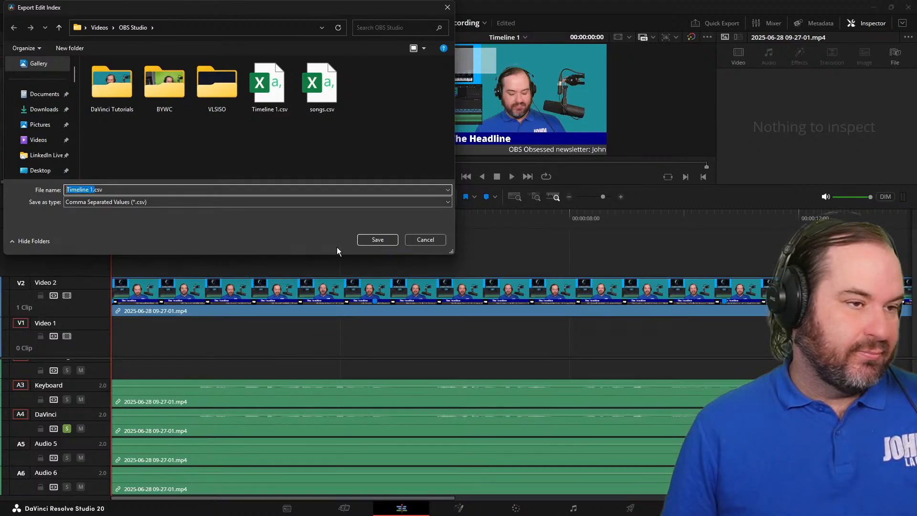
pyautogui.click(405, 242)
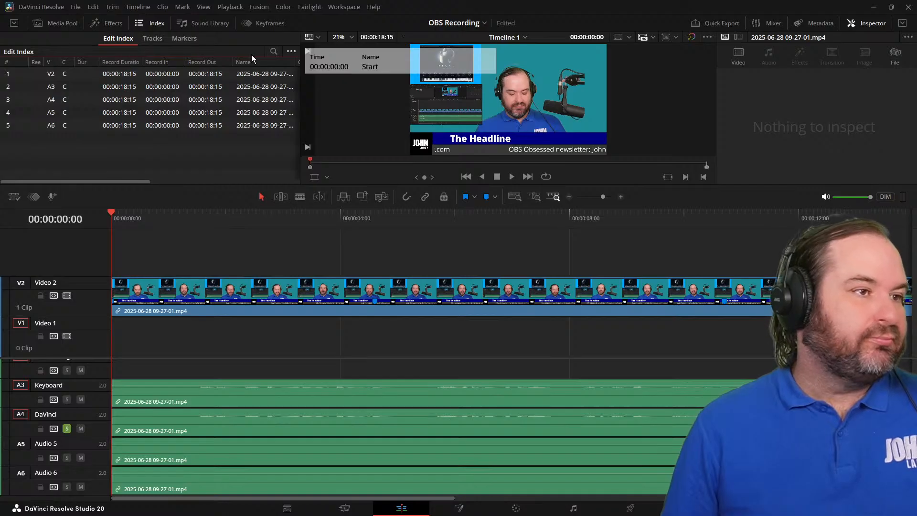
# Step: Filter the edit index to show the markers of all colors
pyautogui.click(292, 51)
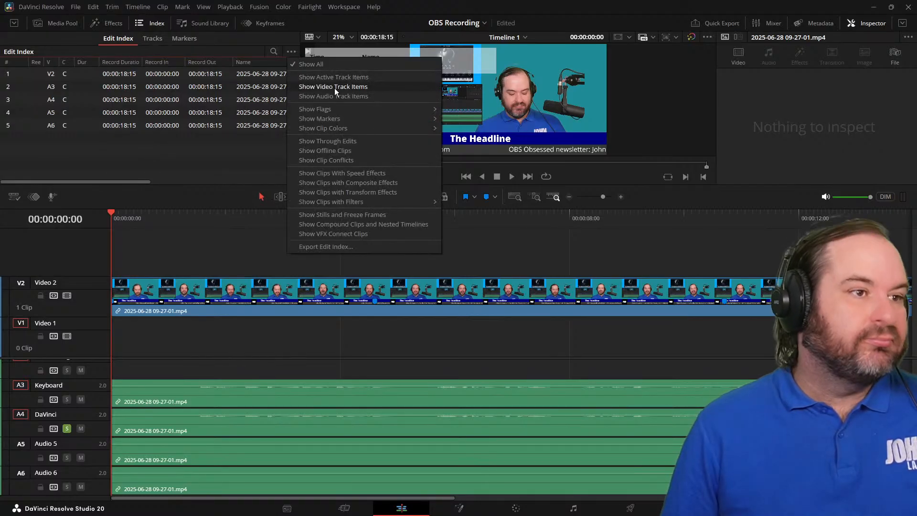
pyautogui.moveTo(348, 122)
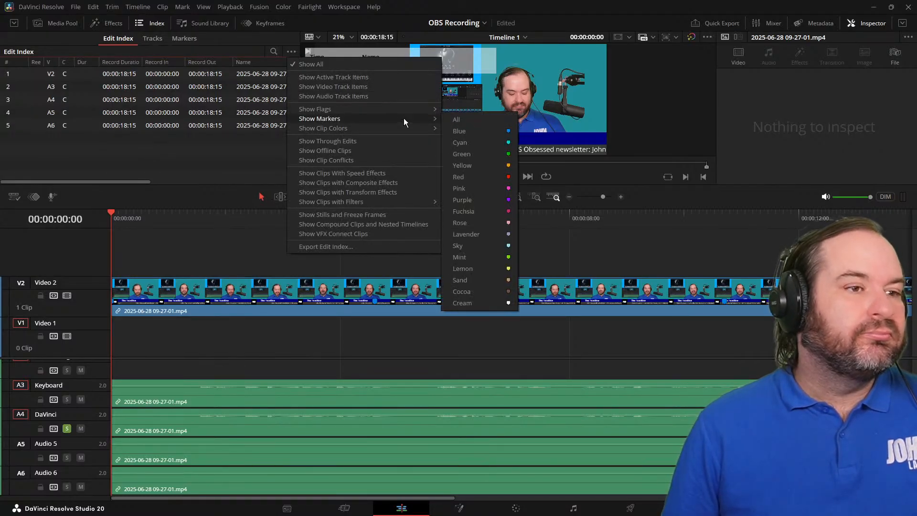
pyautogui.click(482, 119)
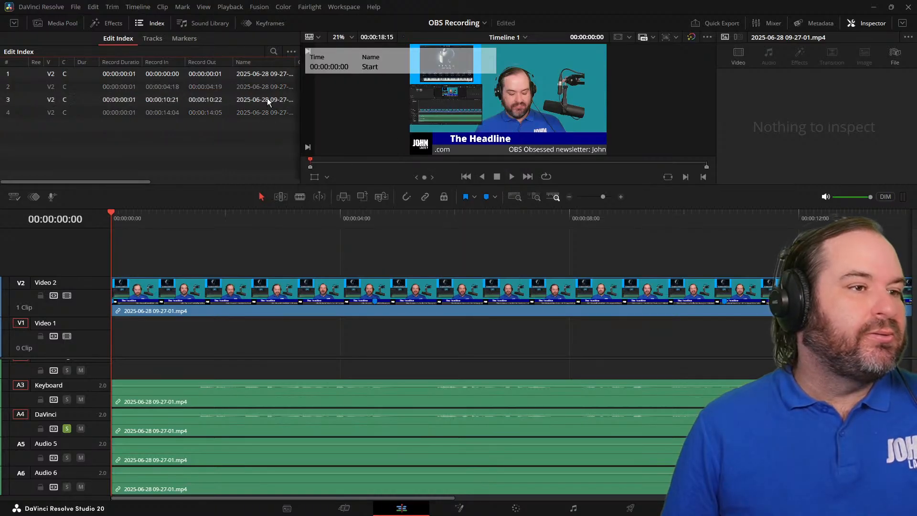
pyautogui.click(291, 51)
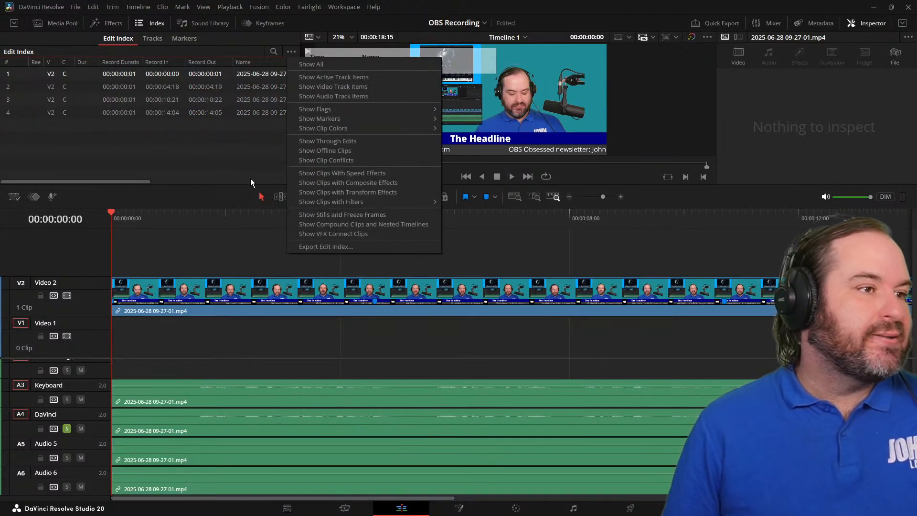
pyautogui.click(233, 175)
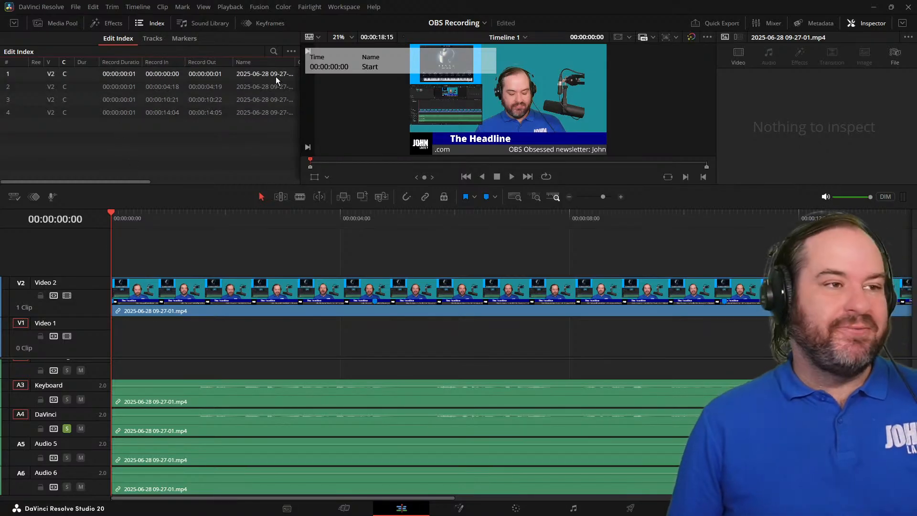
# Step: Export the filtered edit index as Segments.csv into the OBS Studio folder
pyautogui.click(291, 51)
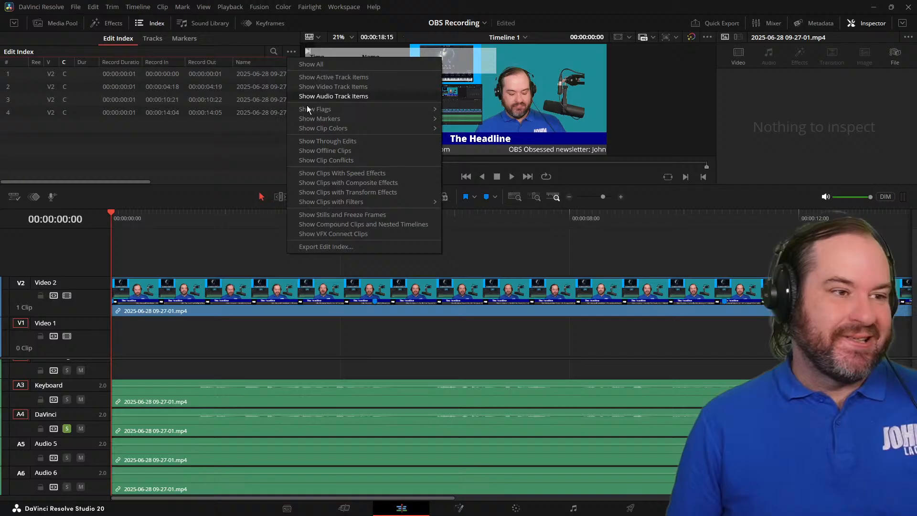
pyautogui.click(333, 246)
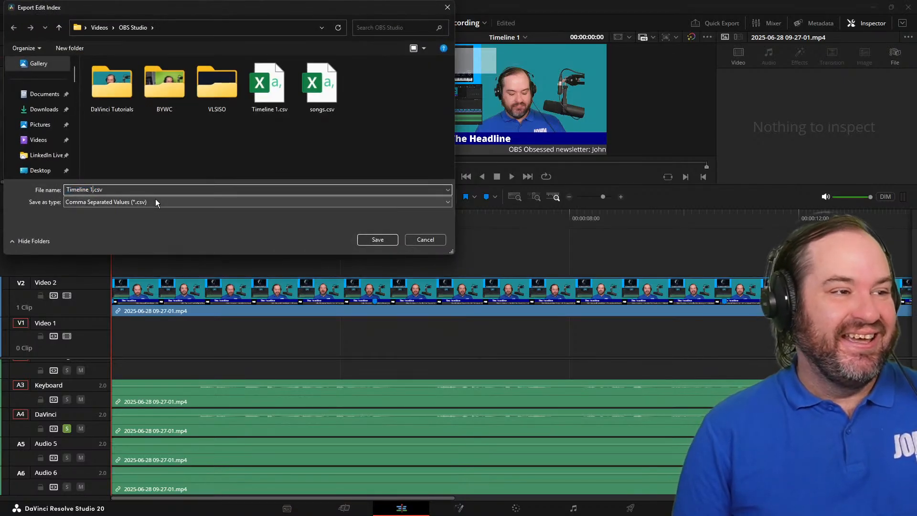
pyautogui.press('BackSpace')
pyautogui.press('BackSpace')
pyautogui.press('BackSpace')
pyautogui.press('BackSpace')
pyautogui.press('BackSpace')
pyautogui.press('BackSpace')
pyautogui.press('BackSpace')
pyautogui.press('BackSpace')
pyautogui.press('BackSpace')
pyautogui.press('BackSpace')
pyautogui.write('Segments')
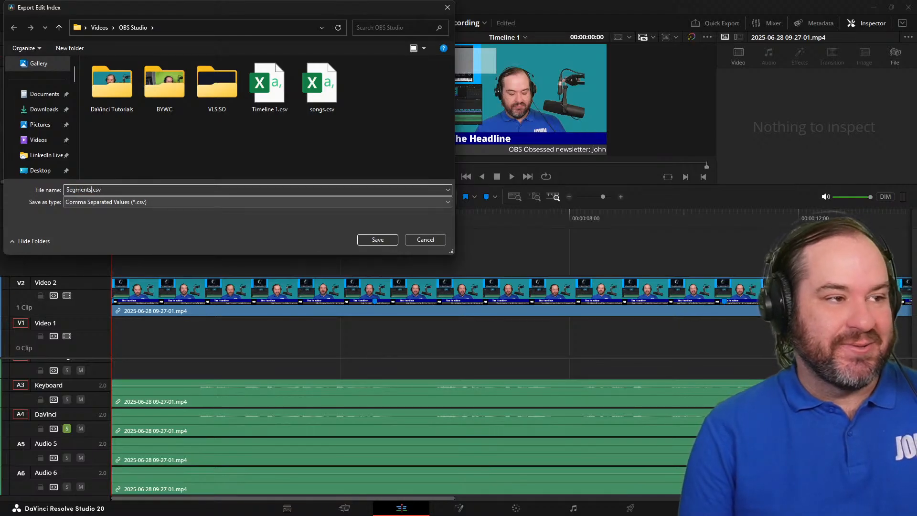
pyautogui.press('Return')
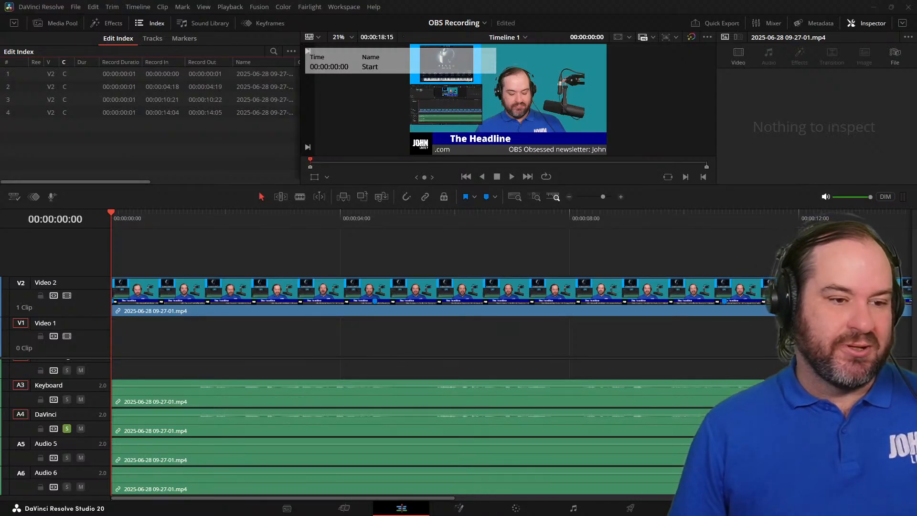
# Step: On the Deliver page, turn on direct upload to YouTube with chapters taken from the blue markers
pyautogui.click(615, 510)
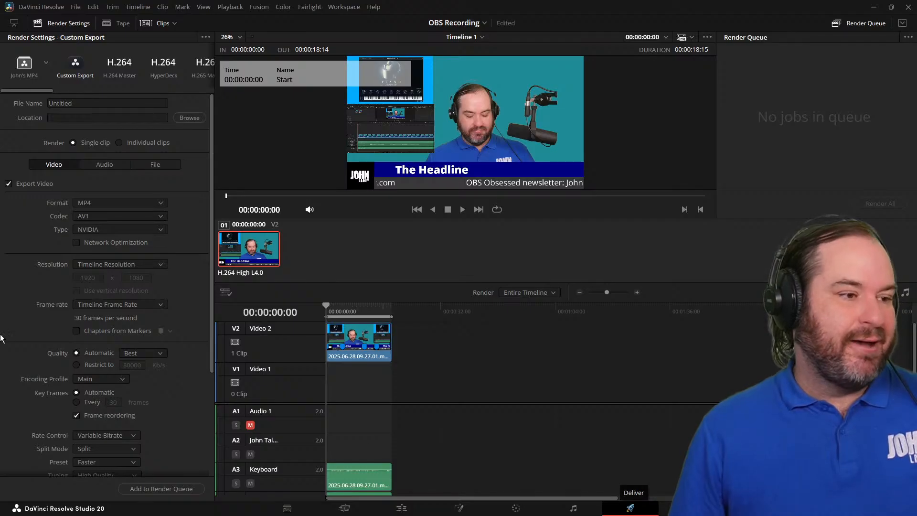
pyautogui.scroll(-3, 6, 338)
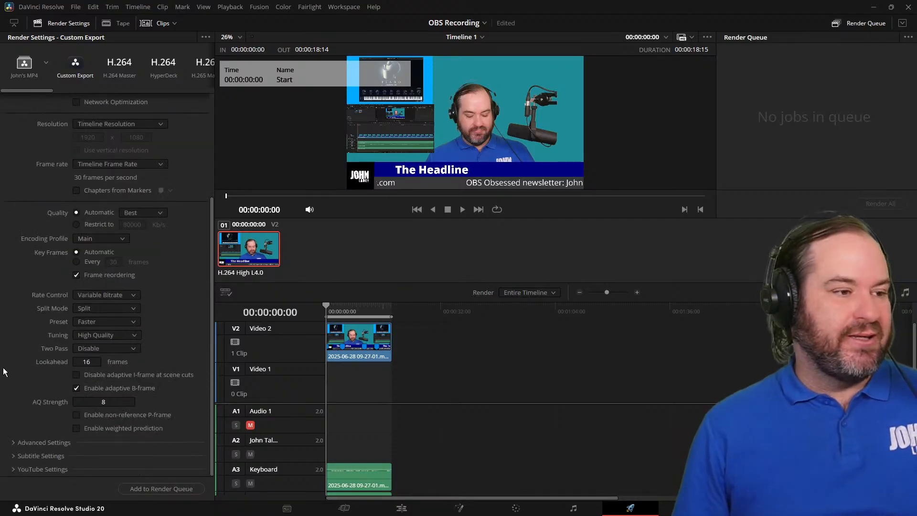
pyautogui.click(14, 469)
pyautogui.scroll(-2, 28, 433)
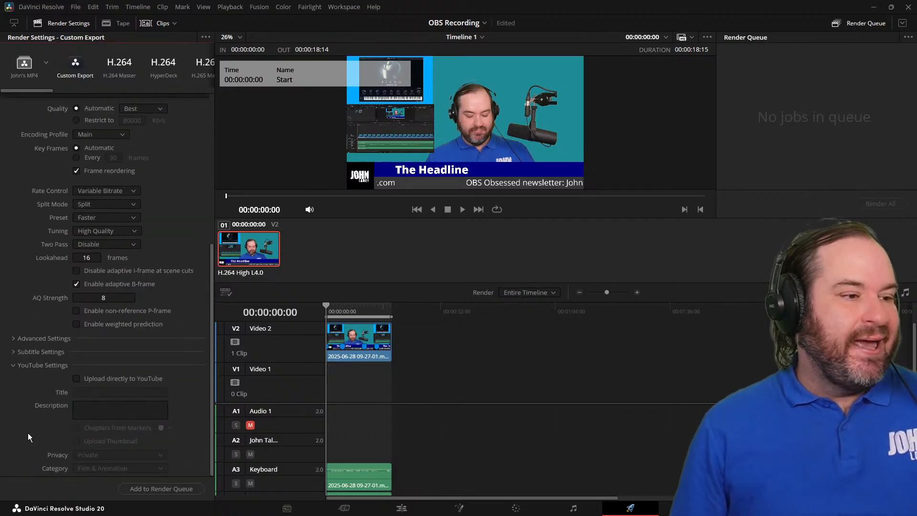
pyautogui.click(115, 379)
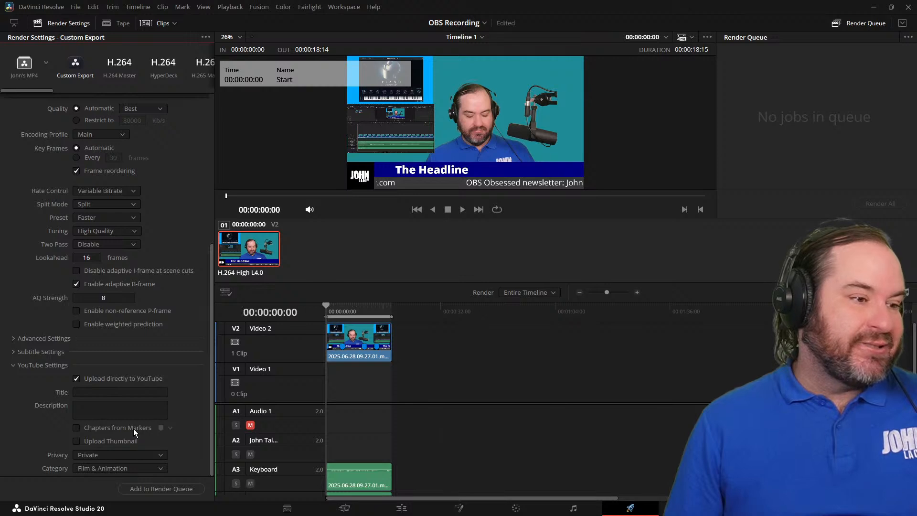
pyautogui.click(171, 428)
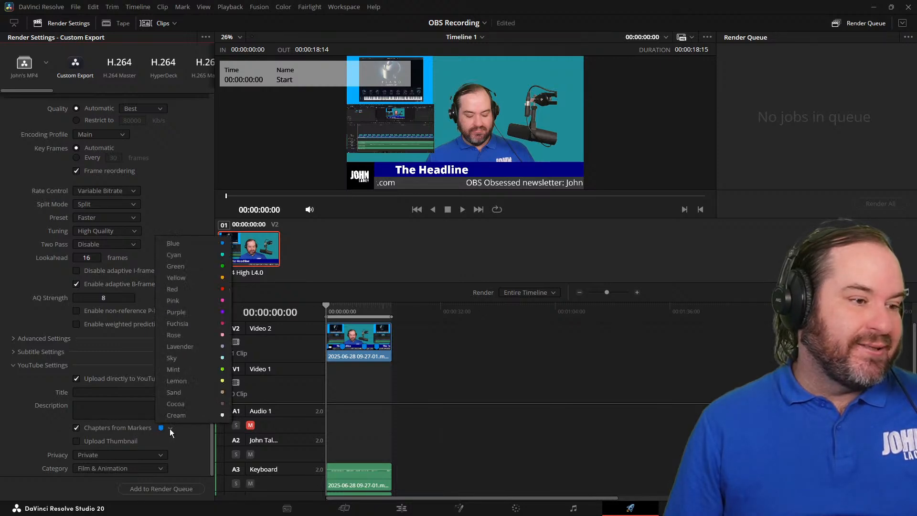
pyautogui.click(188, 244)
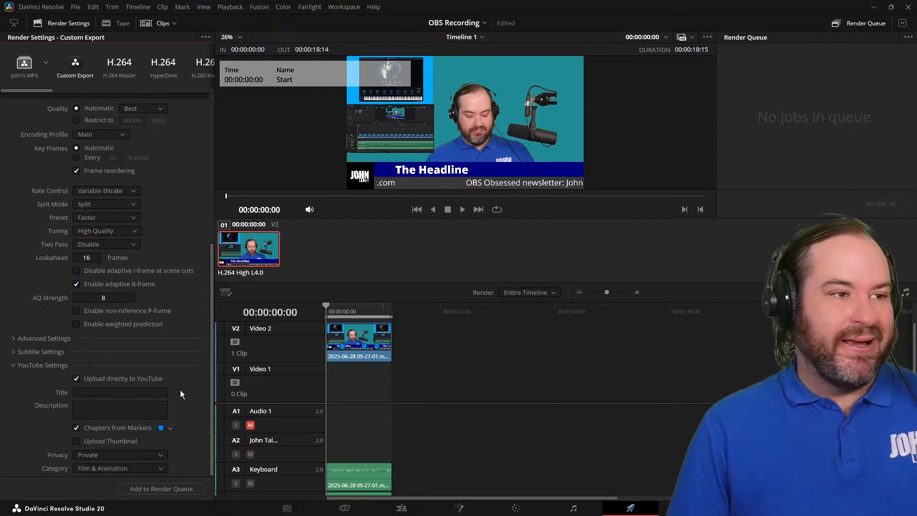
# Step: Enter "Test 28th June" as both the title and the description of the YouTube upload
pyautogui.click(142, 391)
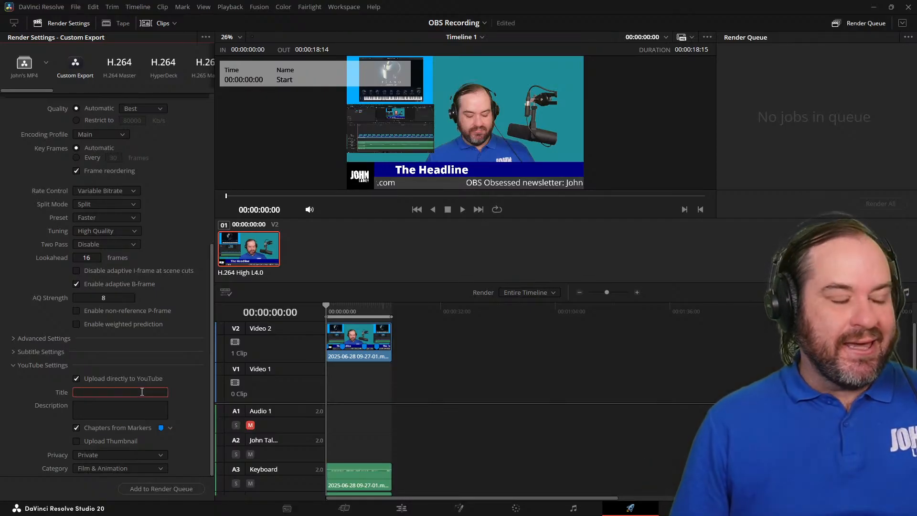
pyautogui.write('Test ')
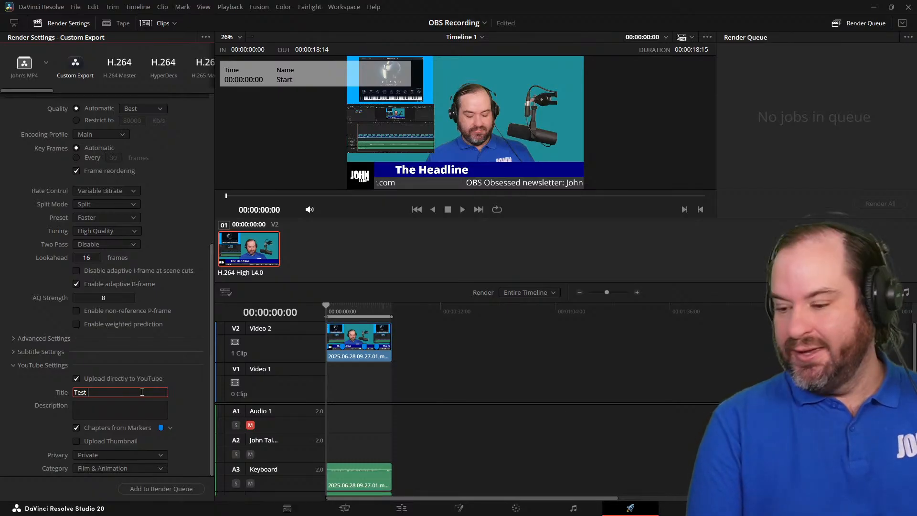
pyautogui.write('28th June')
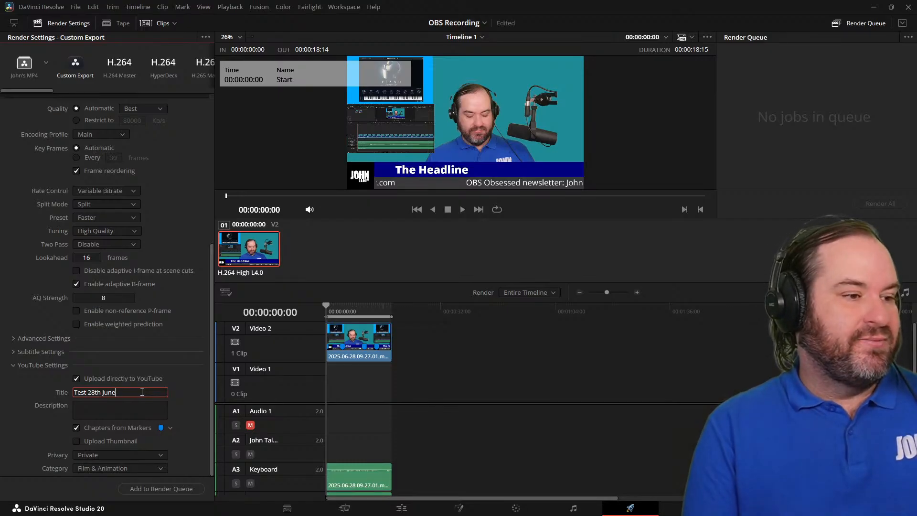
pyautogui.press('Tab')
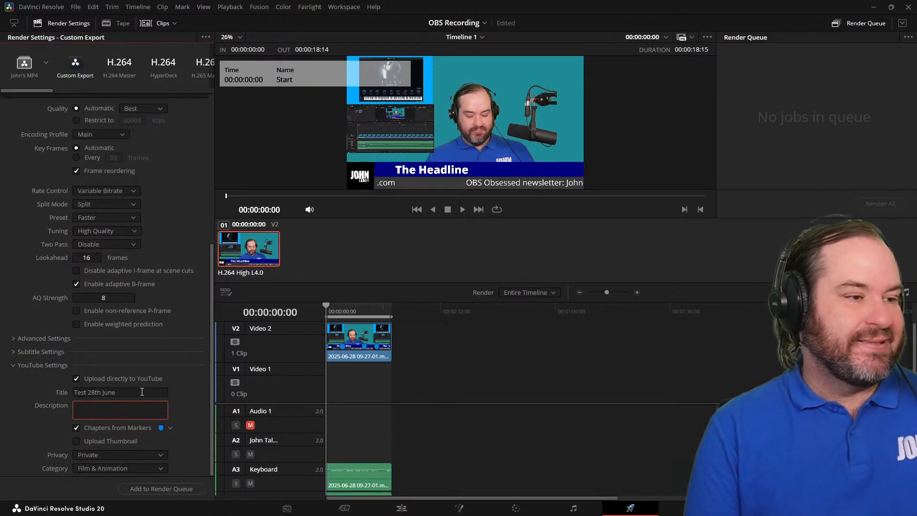
pyautogui.write('Test 28th June')
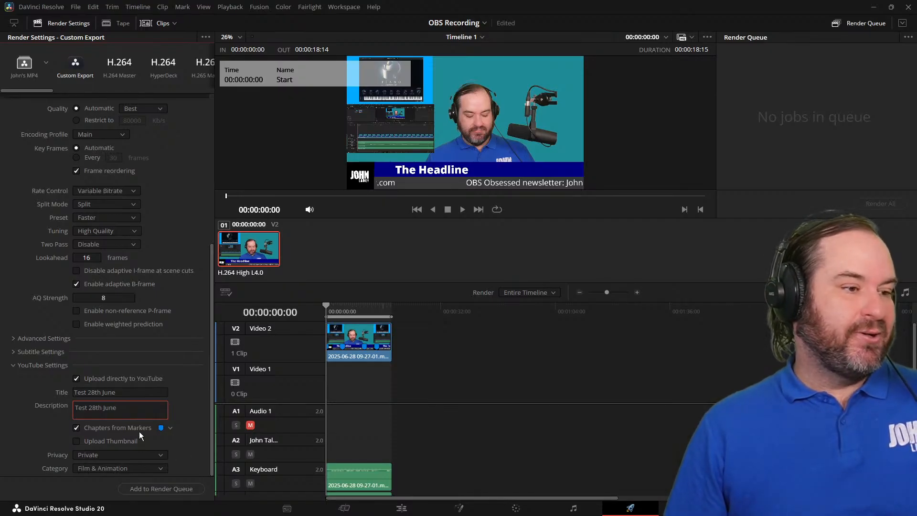
# Step: Add the timeline to the render queue as Timeline 1.mp4 and start rendering all jobs
pyautogui.click(196, 487)
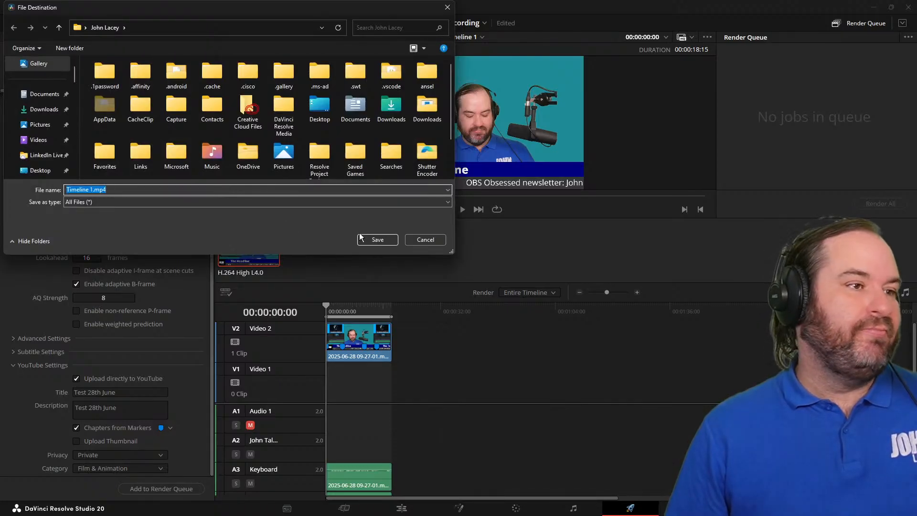
pyautogui.click(378, 241)
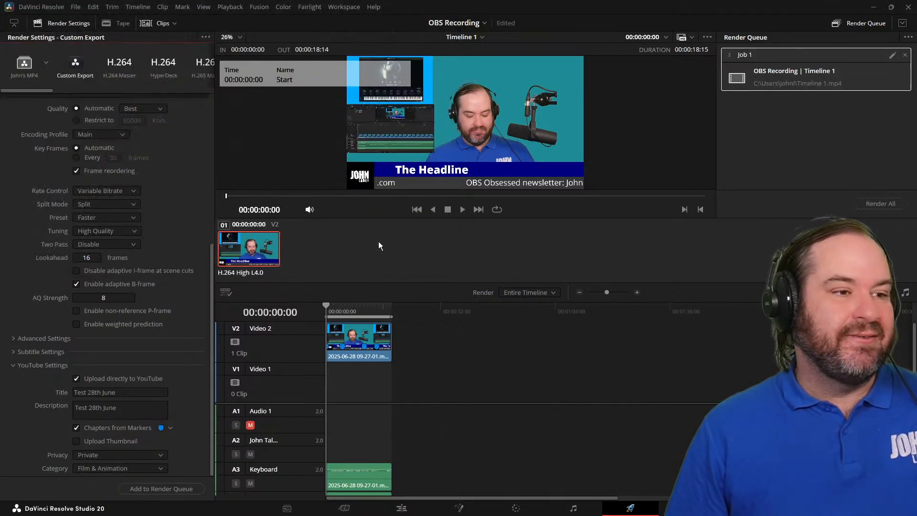
pyautogui.click(885, 204)
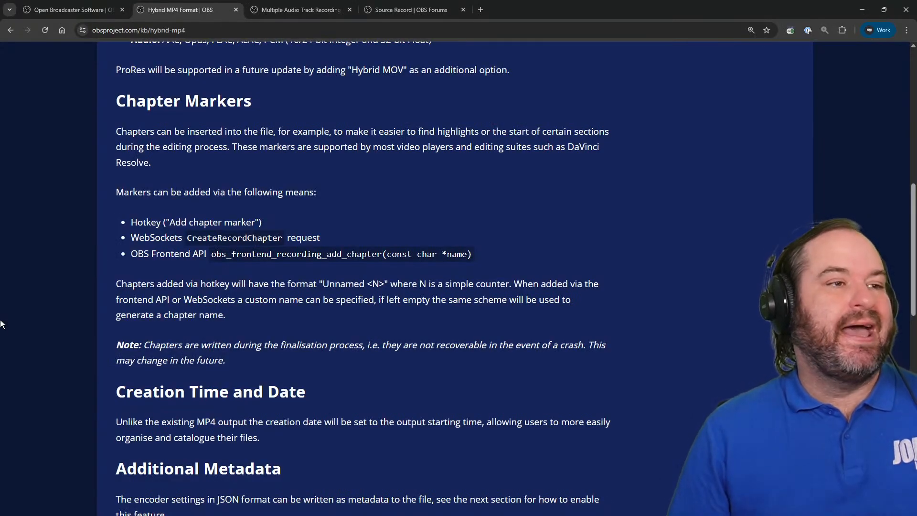
# Step: Look through the OBS knowledge base's Multiple Audio Track Recording Guide in the browser, down to the output track settings
pyautogui.click(279, 7)
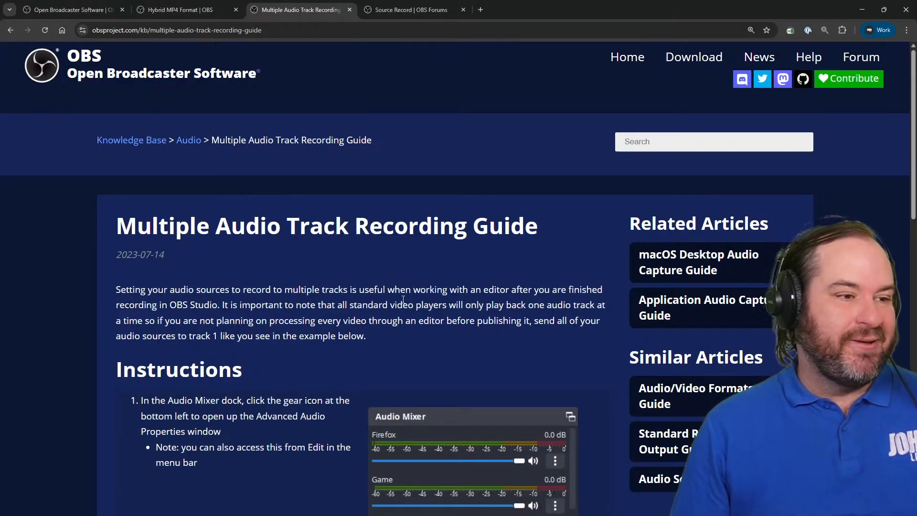
pyautogui.scroll(-5, 403, 221)
pyautogui.scroll(-8, 404, 300)
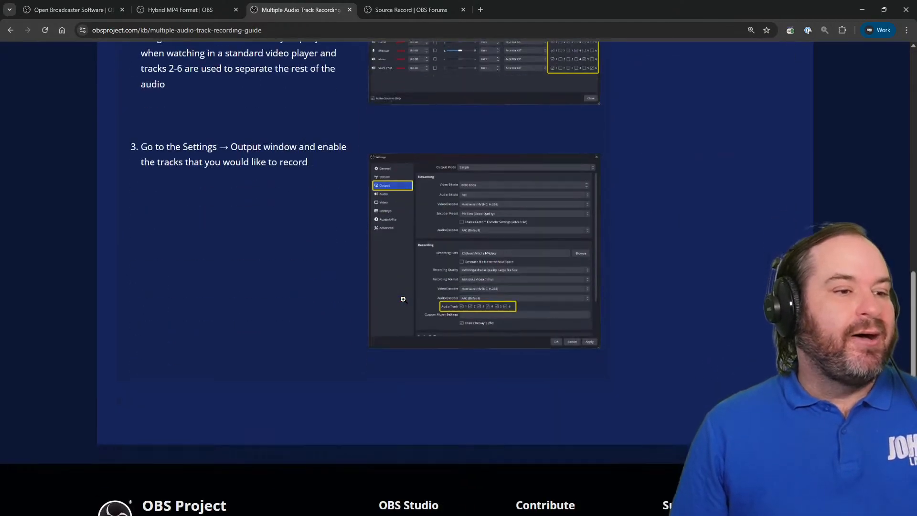
pyautogui.scroll(15, 403, 299)
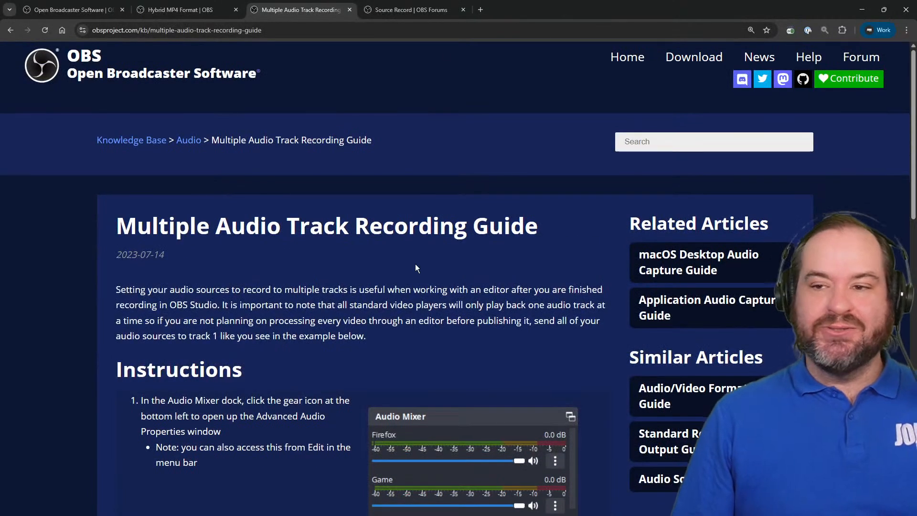
# Step: Look through the Source Record plugin's page on the OBS forums, including its installation instructions and known issues
pyautogui.click(447, 4)
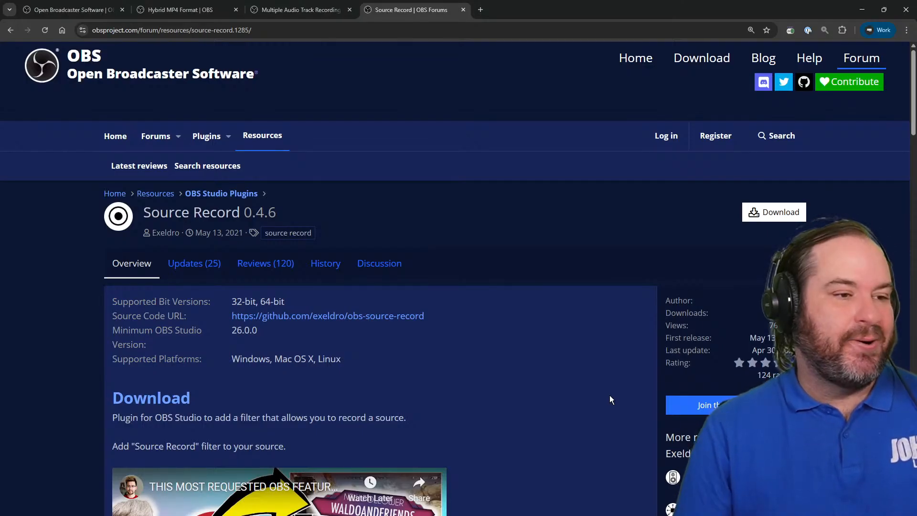
pyautogui.scroll(-4, 610, 396)
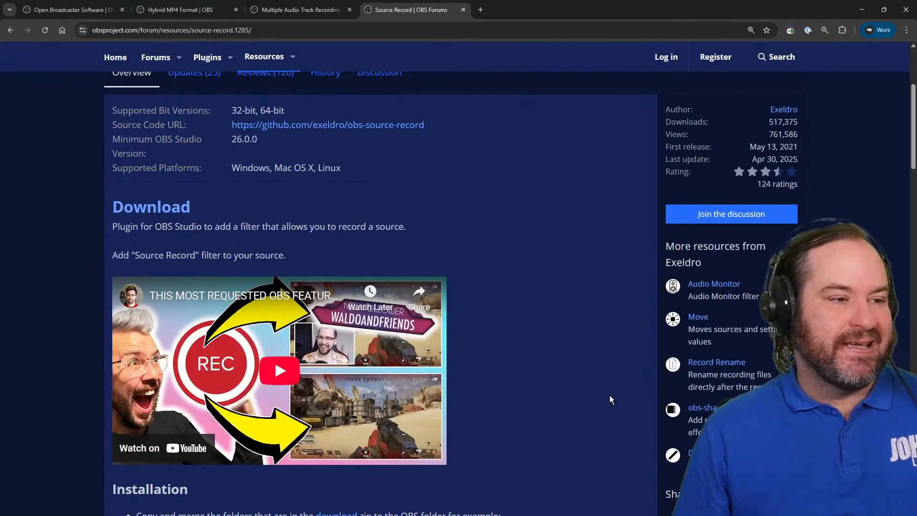
pyautogui.scroll(-6, 610, 400)
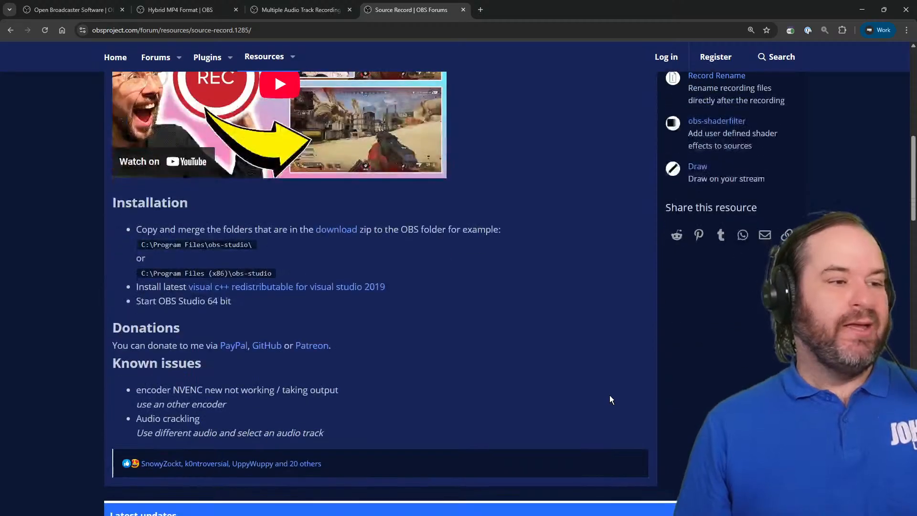
pyautogui.scroll(10, 609, 396)
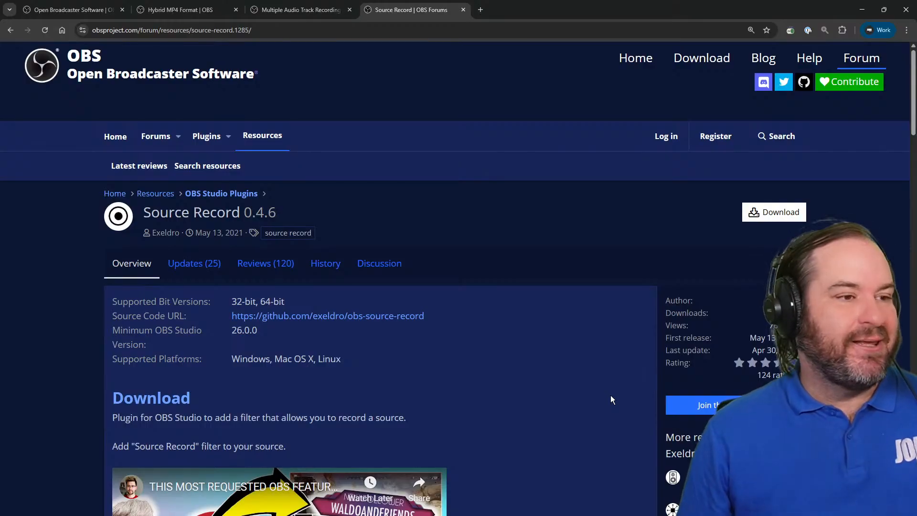
# Step: Review the Source Record plugin's installation notes and known issues, and view the list of files offered for download
pyautogui.scroll(-6, 542, 303)
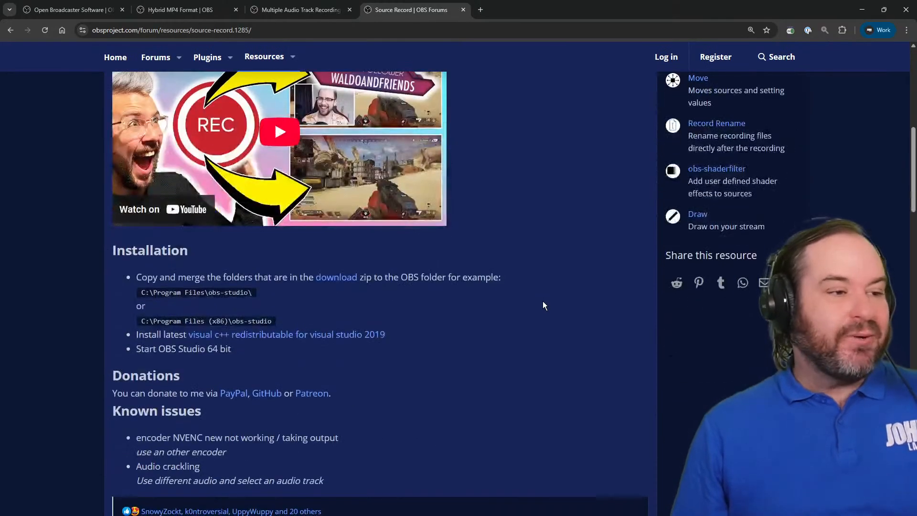
pyautogui.scroll(-2, 542, 306)
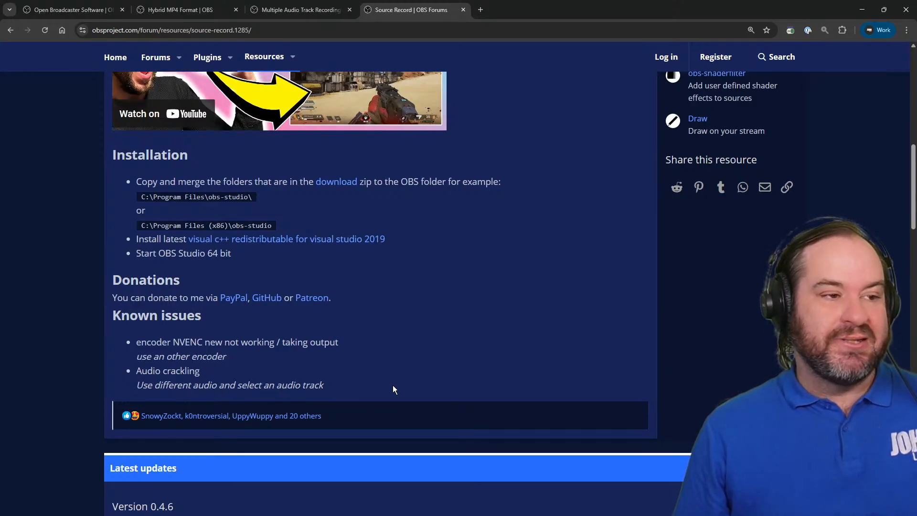
pyautogui.tripleClick(362, 393)
pyautogui.click(362, 388)
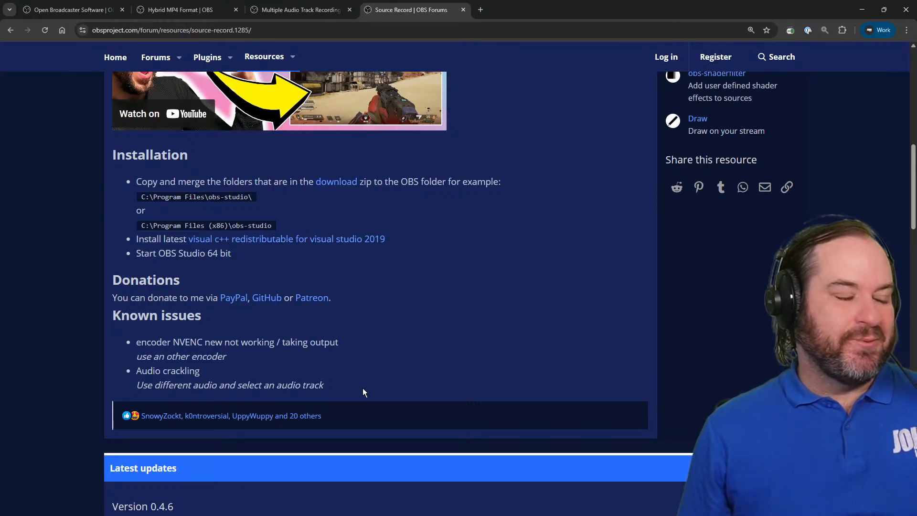
pyautogui.scroll(10, 363, 388)
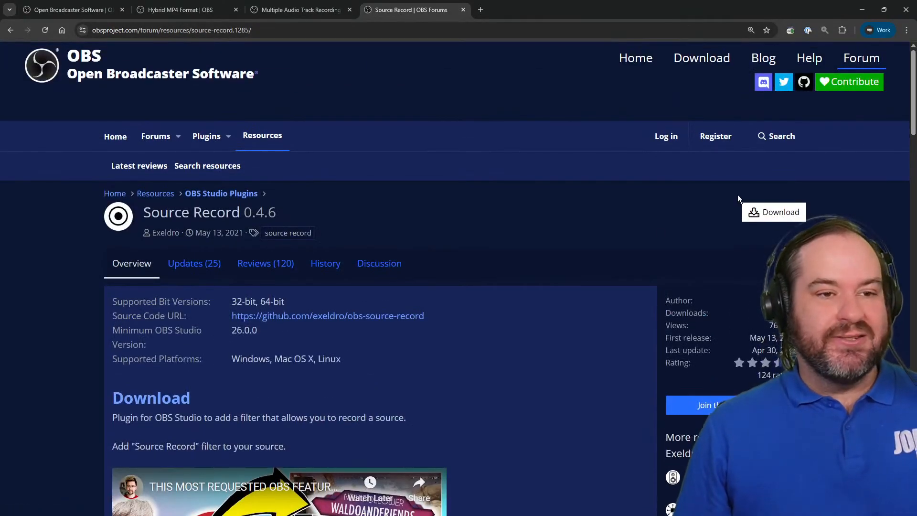
pyautogui.click(762, 215)
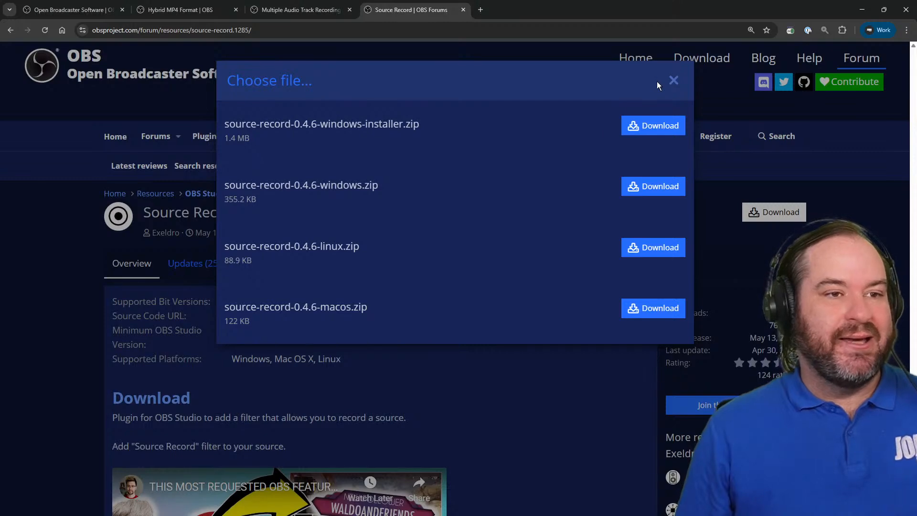
pyautogui.click(673, 80)
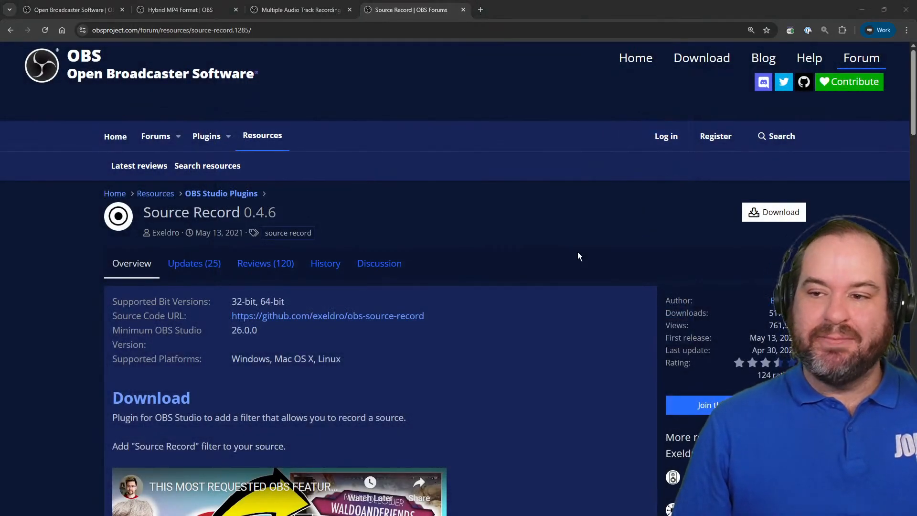
# Step: Switch to OBS and add a Source Record filter to the scene called Scene, named with the presenter's first name plus "Only"
pyautogui.hotkey('alt', 'Tab')
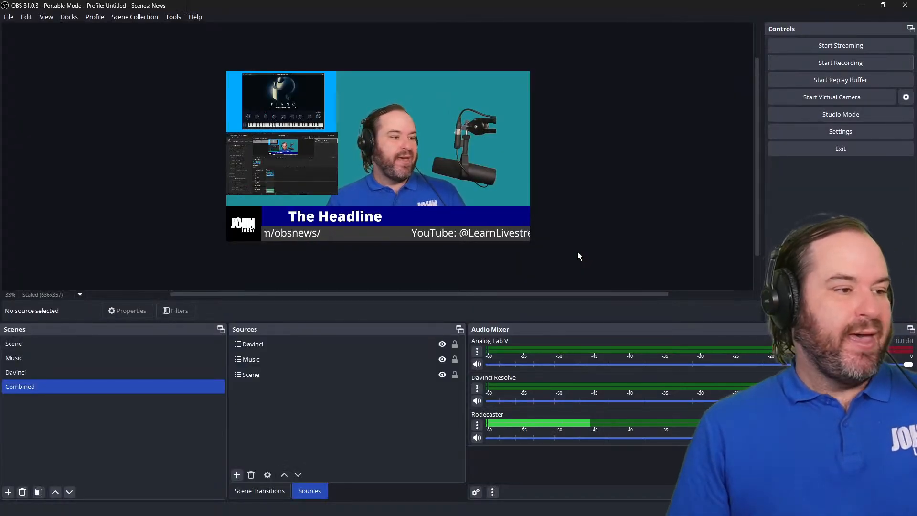
pyautogui.click(178, 344)
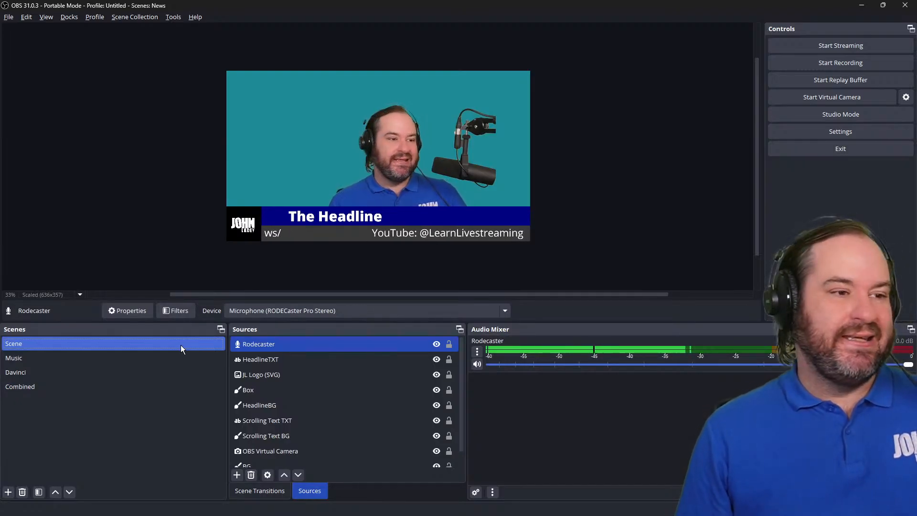
pyautogui.rightClick(180, 345)
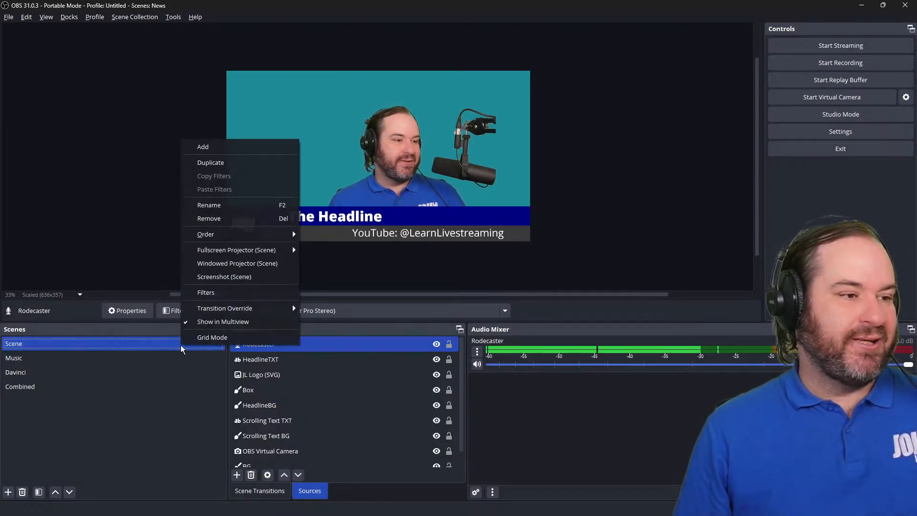
pyautogui.click(275, 297)
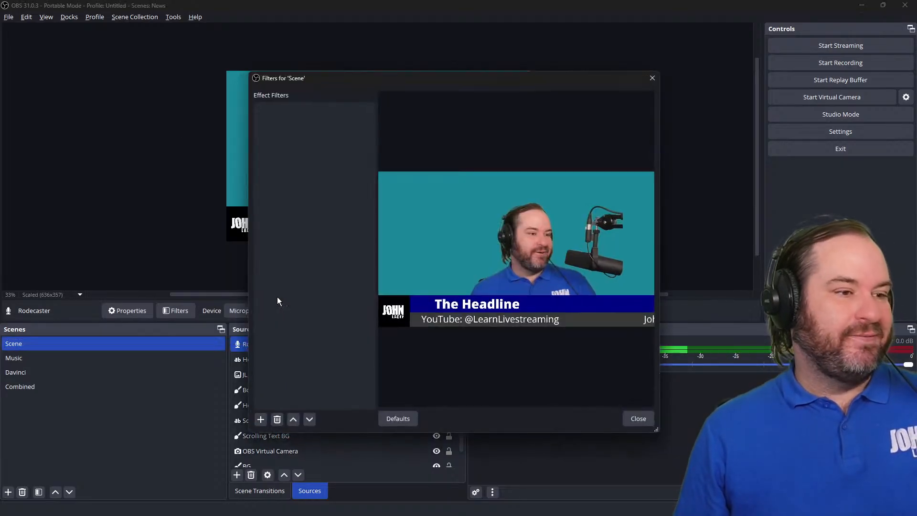
pyautogui.click(260, 419)
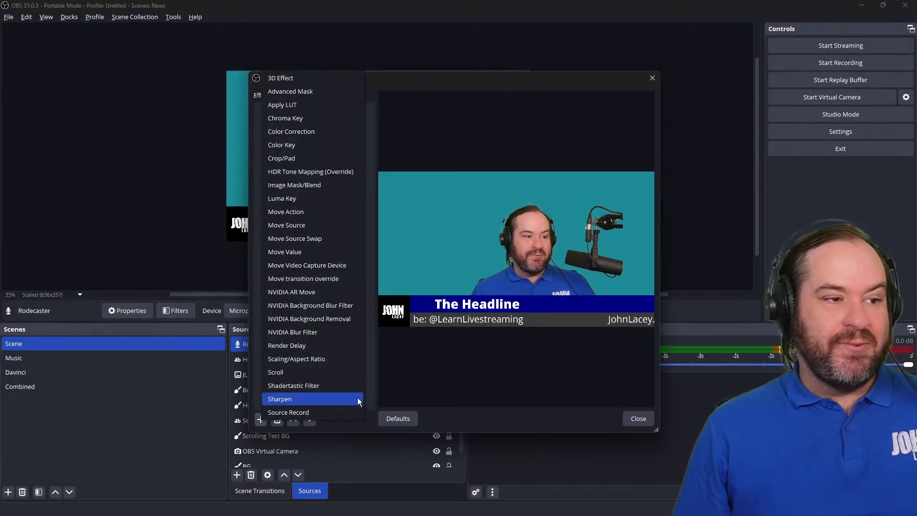
pyautogui.click(348, 413)
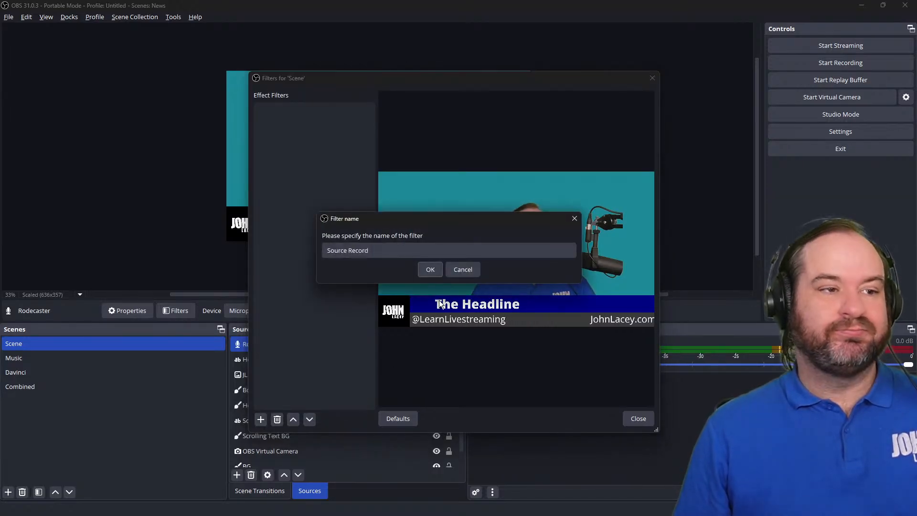
pyautogui.write('J')
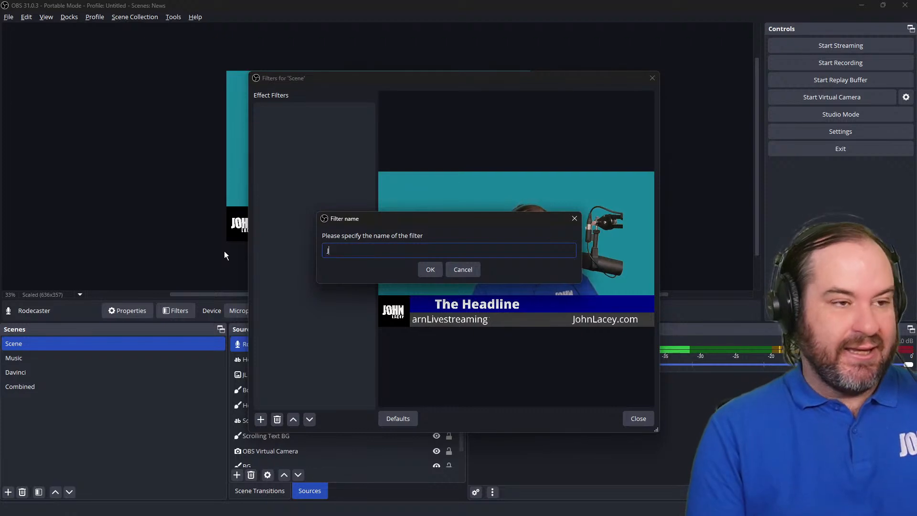
pyautogui.write('ohn Only')
pyautogui.press('Return')
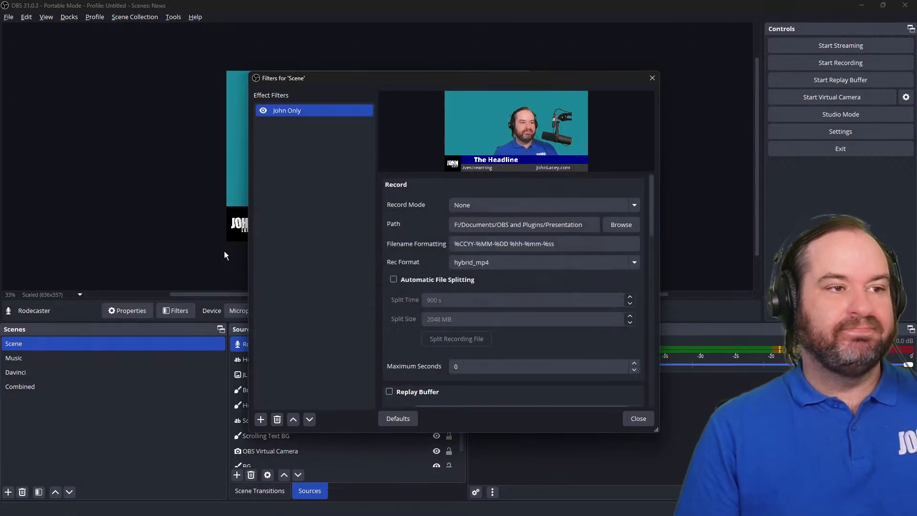
# Step: Set the filter's record mode to Recording and its path to a new folder named ISO inside the Presentation folder
pyautogui.click(598, 207)
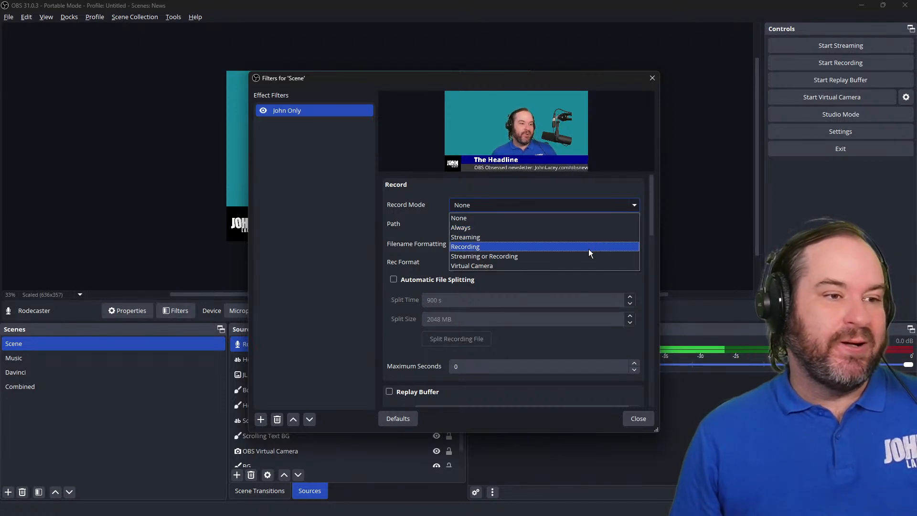
pyautogui.click(577, 246)
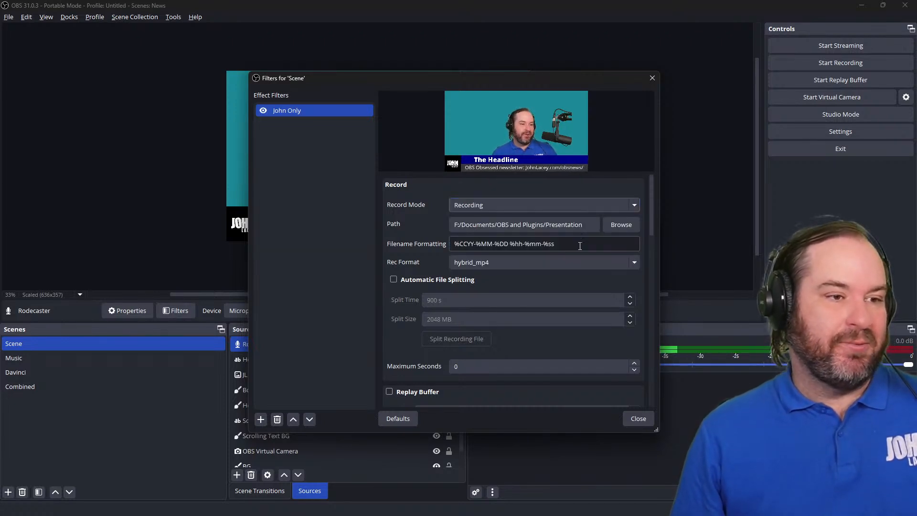
pyautogui.click(632, 227)
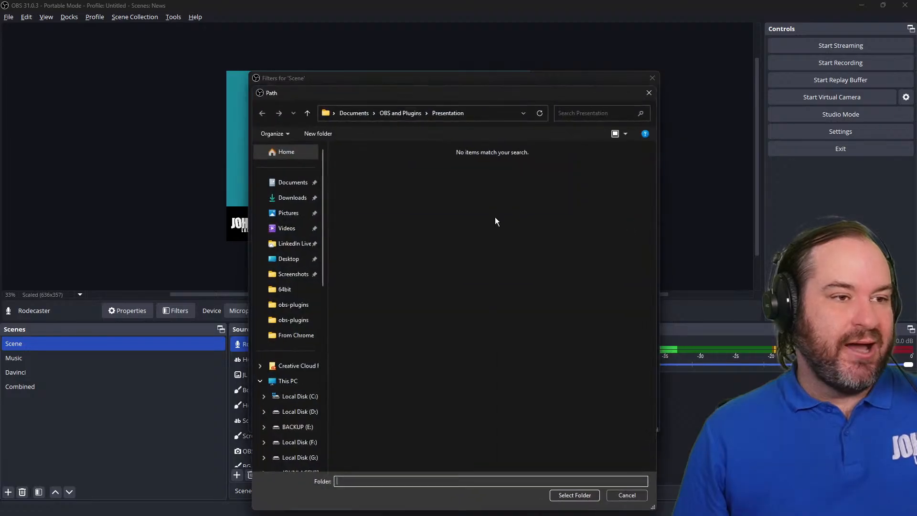
pyautogui.rightClick(380, 214)
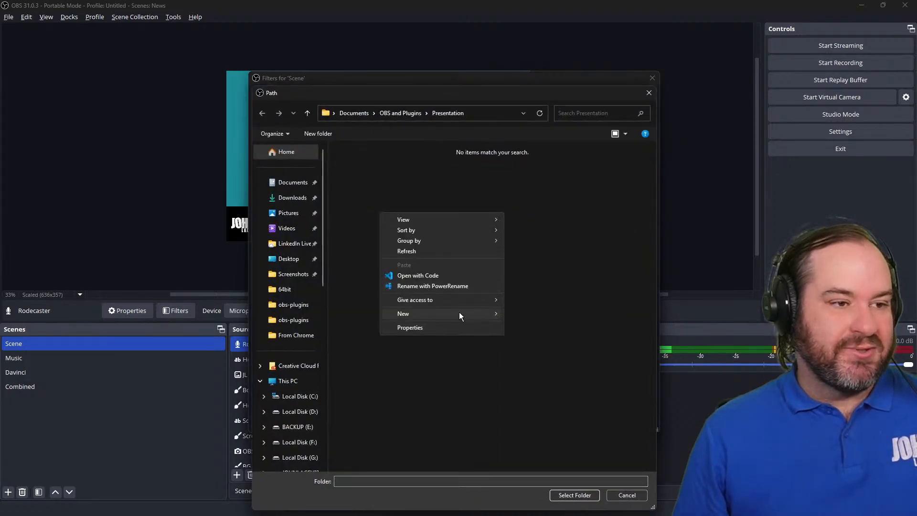
pyautogui.moveTo(459, 313)
pyautogui.click(554, 311)
pyautogui.write('ISO')
pyautogui.press('Return')
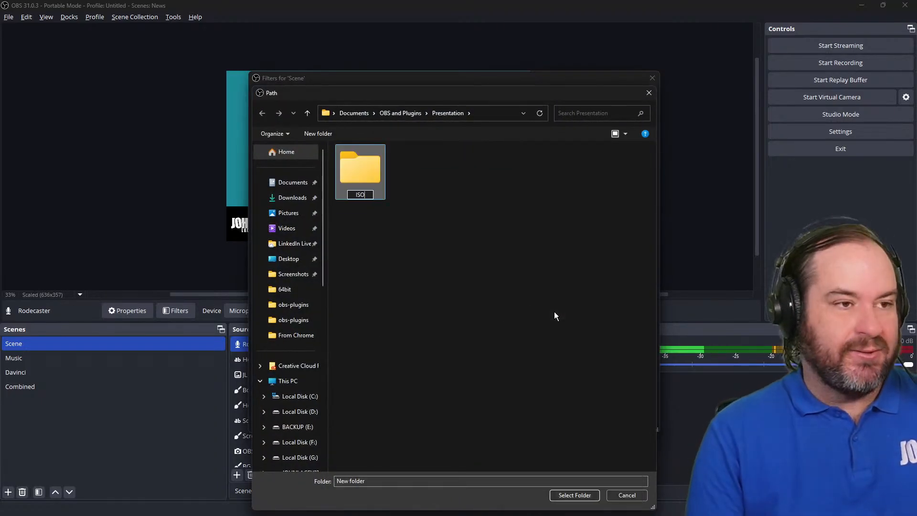
pyautogui.press('Return')
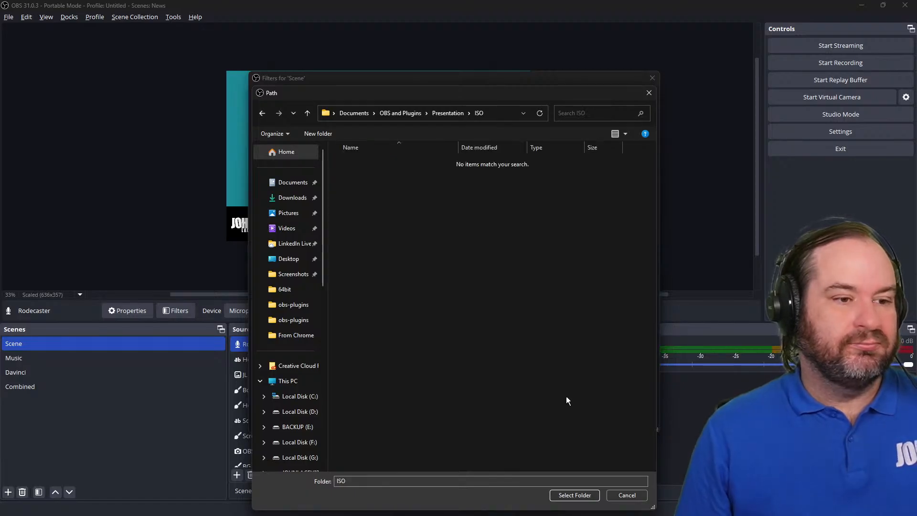
pyautogui.click(574, 495)
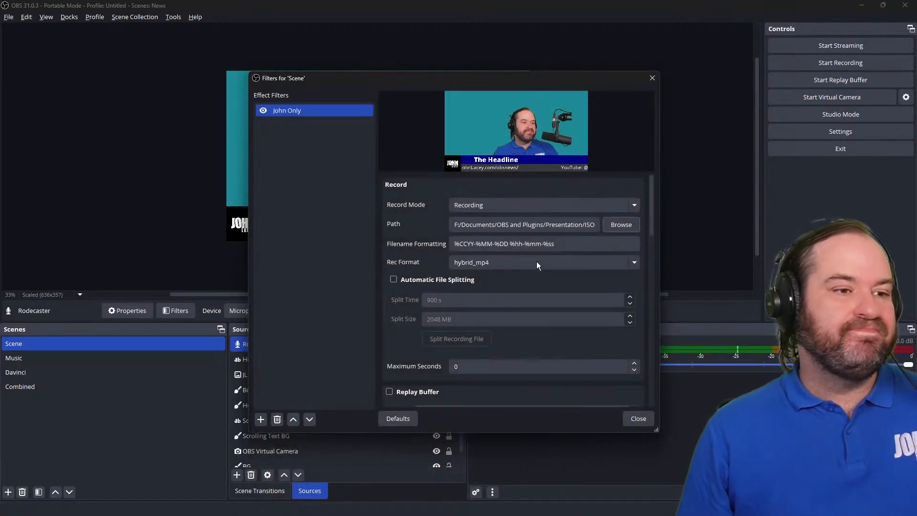
# Step: Append an underscore and the presenter's first name to the filename format, and enable Different Audio with Track 2 for the filter
pyautogui.click(563, 245)
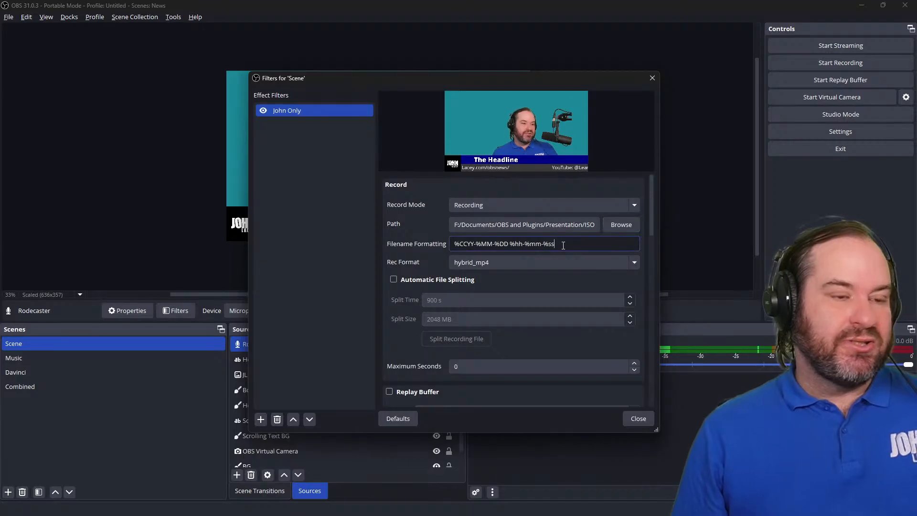
pyautogui.write('_john')
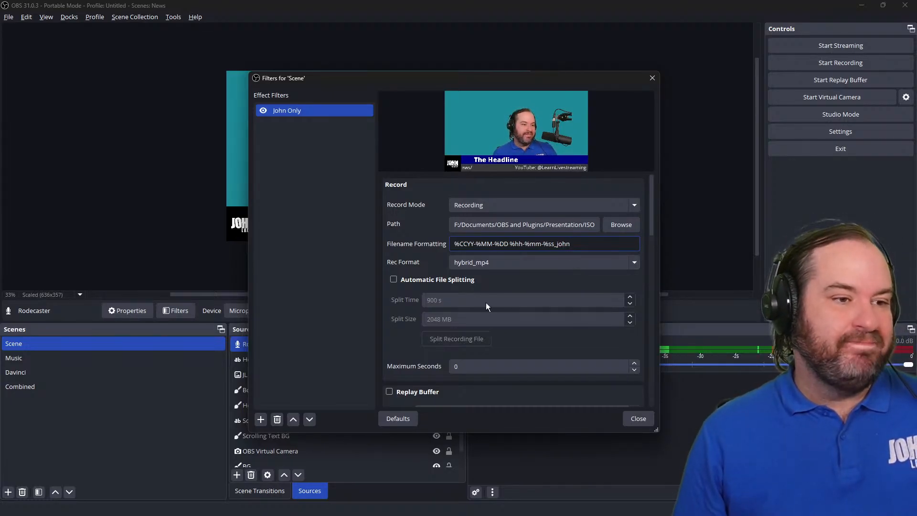
pyautogui.scroll(-4, 477, 303)
pyautogui.scroll(-5, 464, 306)
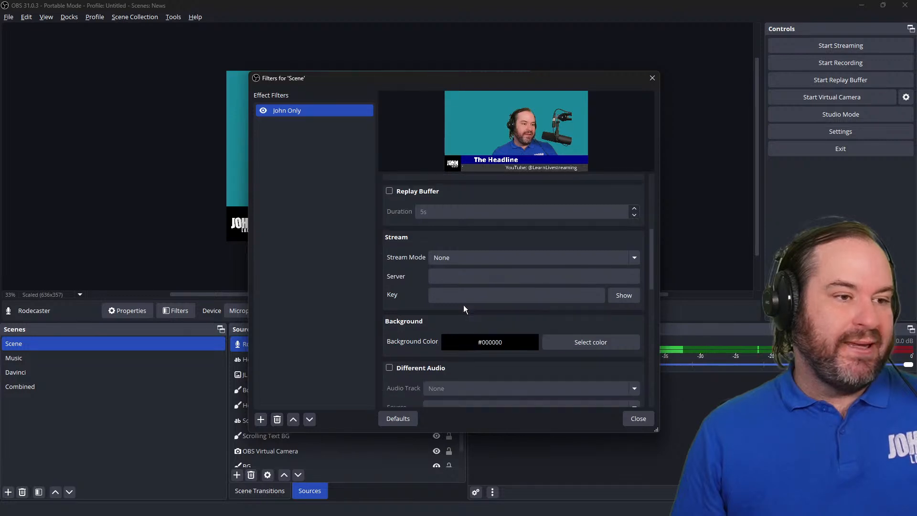
pyautogui.scroll(-2, 464, 310)
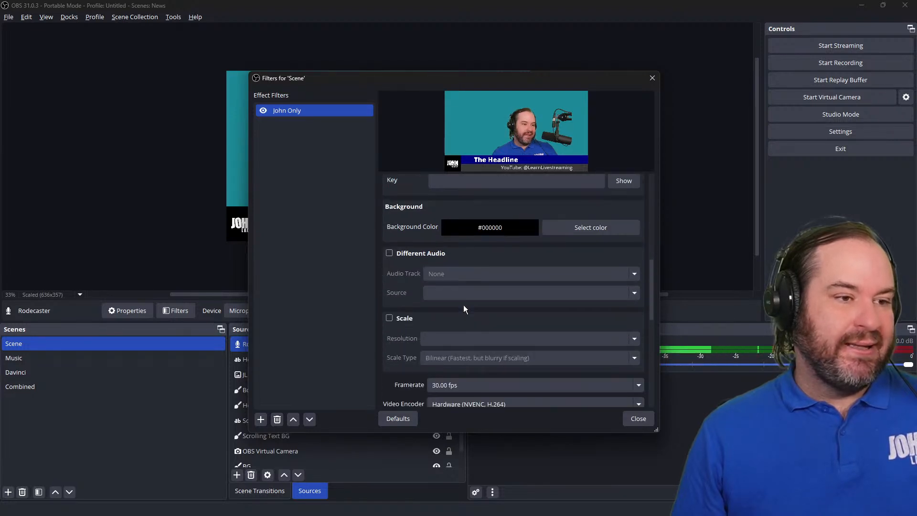
pyautogui.click(419, 254)
pyautogui.click(464, 274)
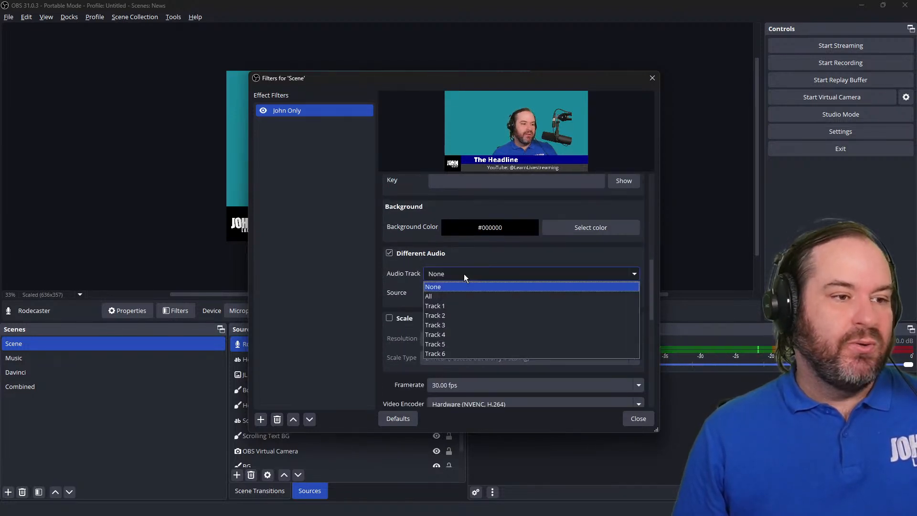
pyautogui.click(466, 317)
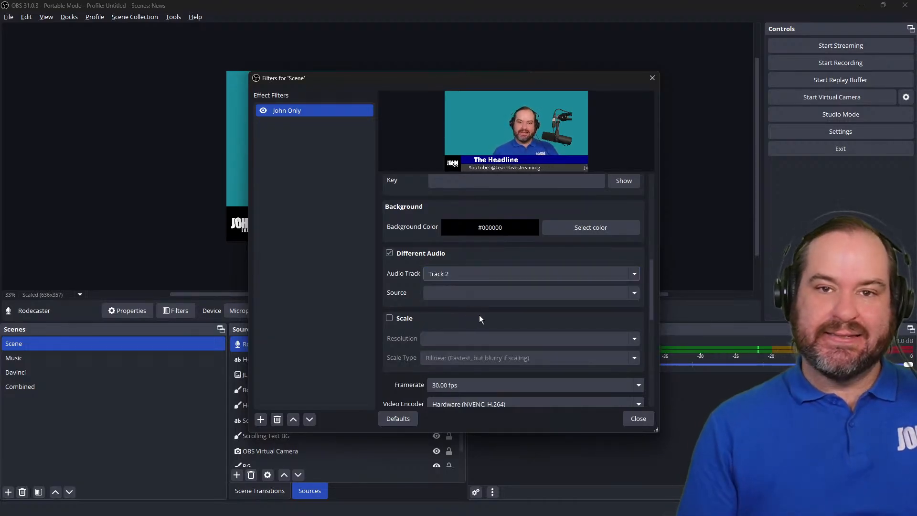
pyautogui.scroll(-2, 483, 335)
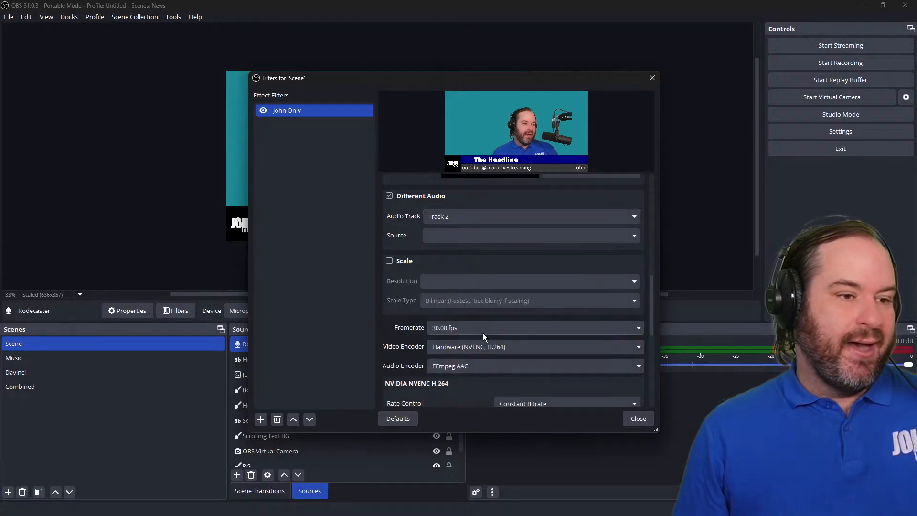
pyautogui.scroll(7, 509, 312)
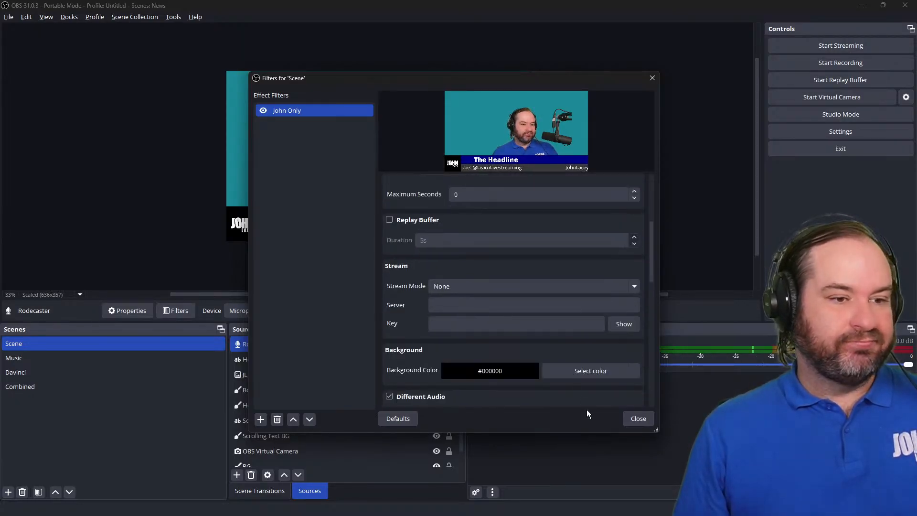
pyautogui.click(638, 419)
# Step: Add a Source Record filter named Music to the Music scene
pyautogui.click(179, 357)
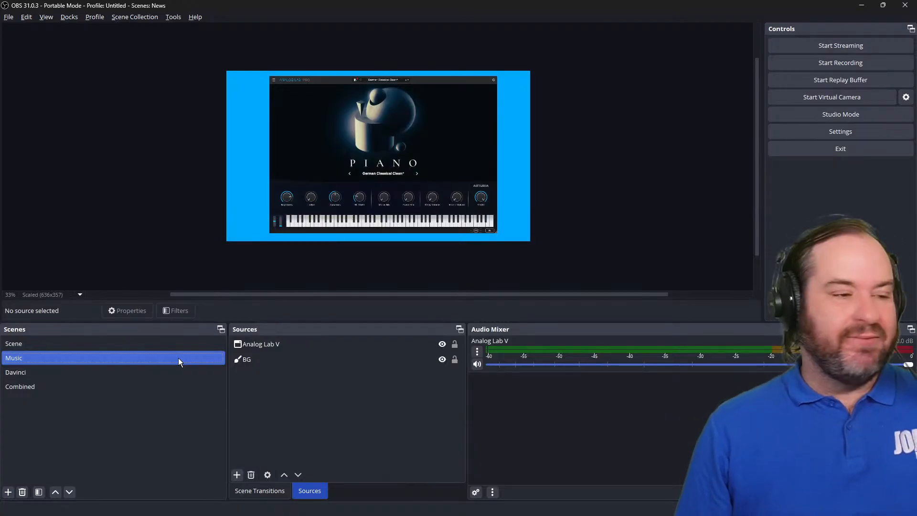
pyautogui.rightClick(179, 357)
pyautogui.click(239, 306)
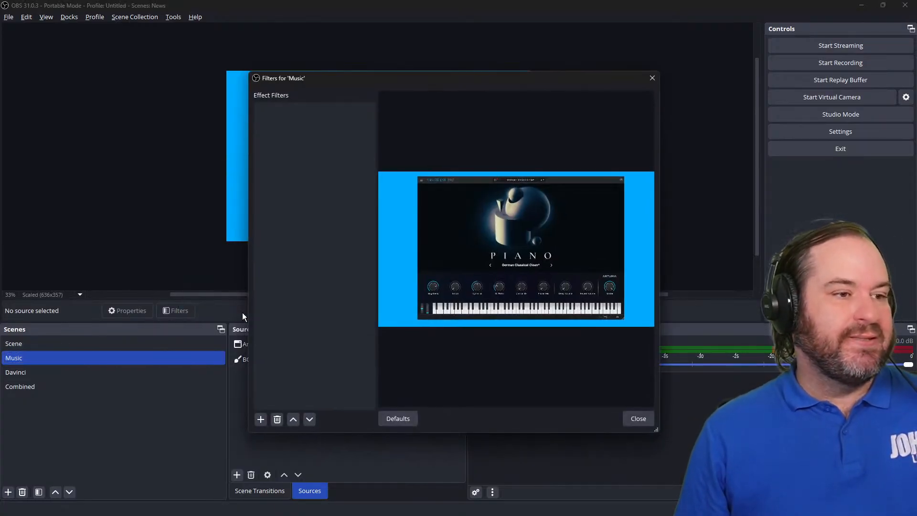
pyautogui.click(260, 419)
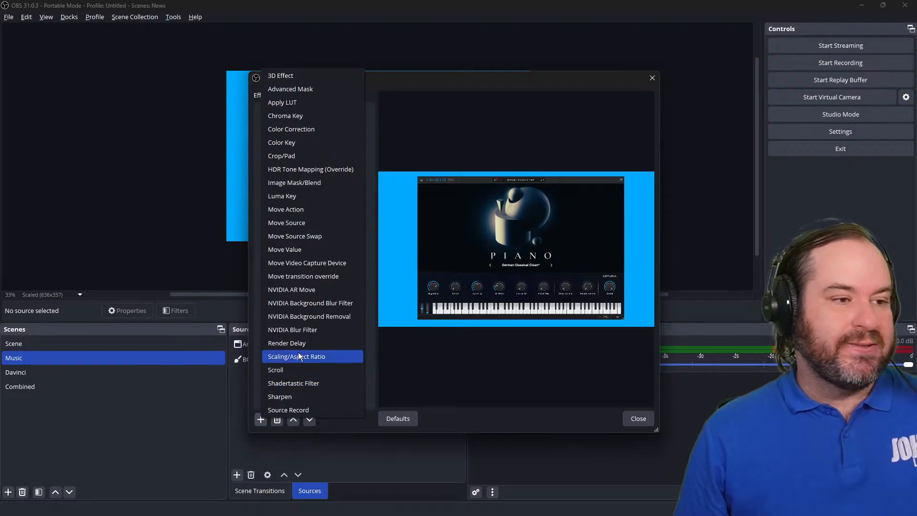
pyautogui.click(311, 409)
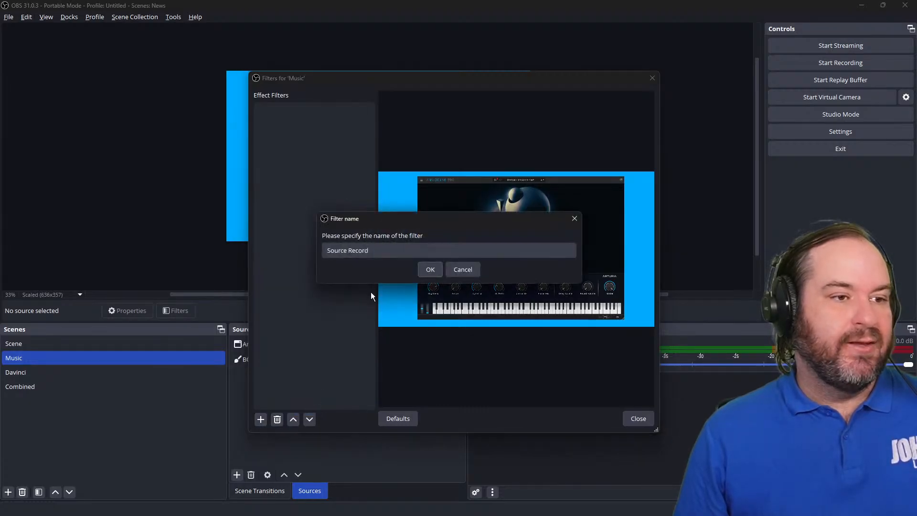
pyautogui.write('Music')
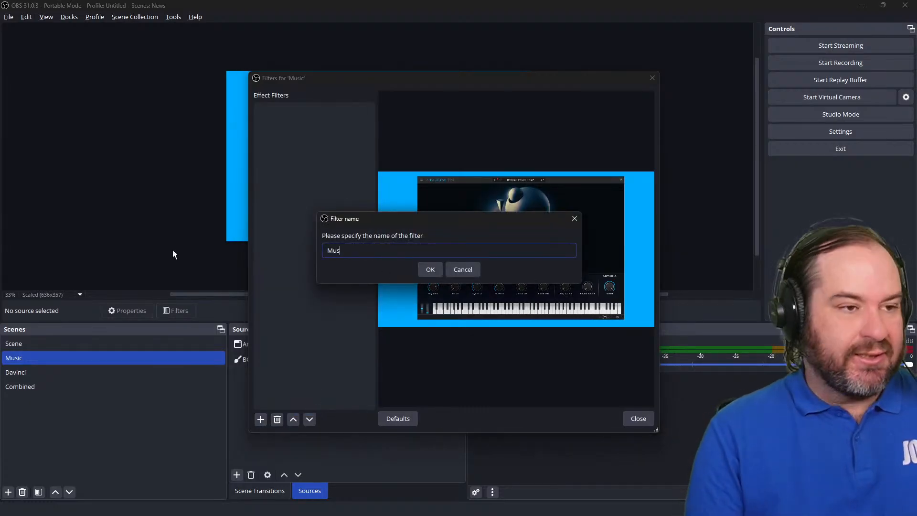
pyautogui.press('Return')
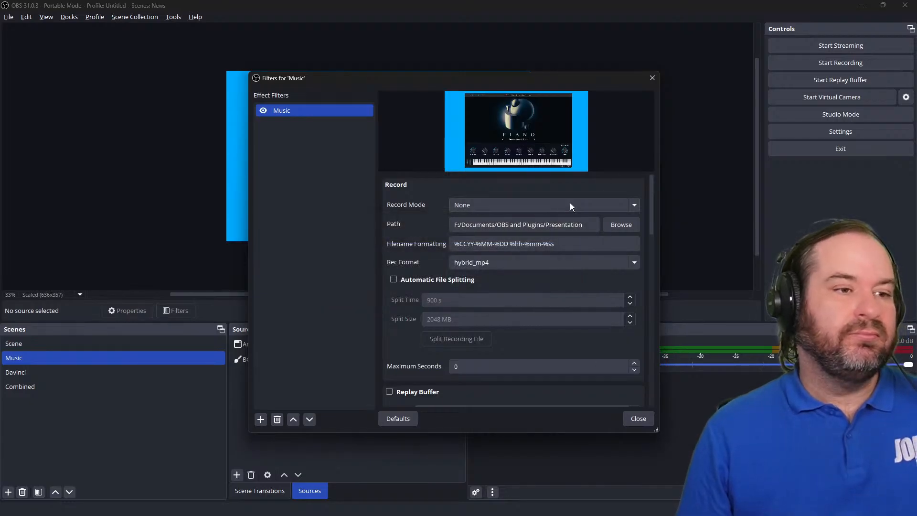
# Step: Set the Music filter's record mode to Recording and its path to the ISO folder inside Presentation
pyautogui.click(570, 203)
pyautogui.click(574, 243)
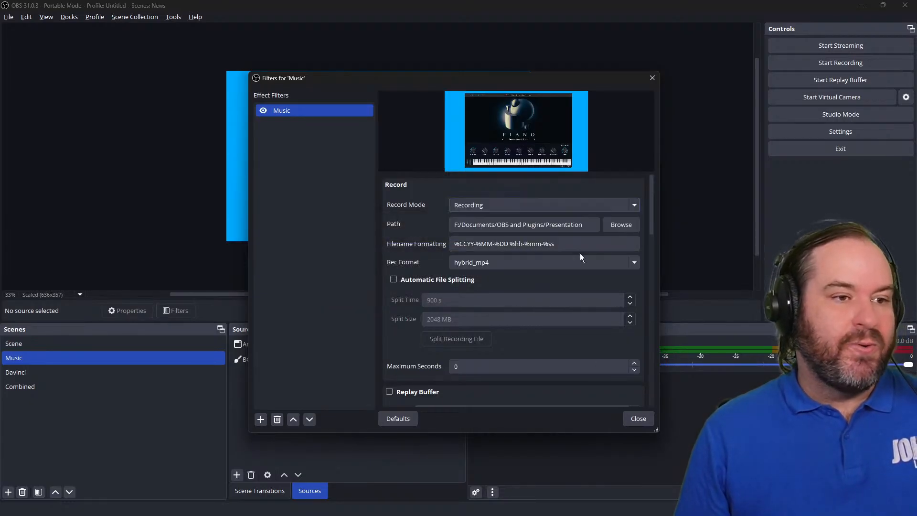
pyautogui.click(621, 225)
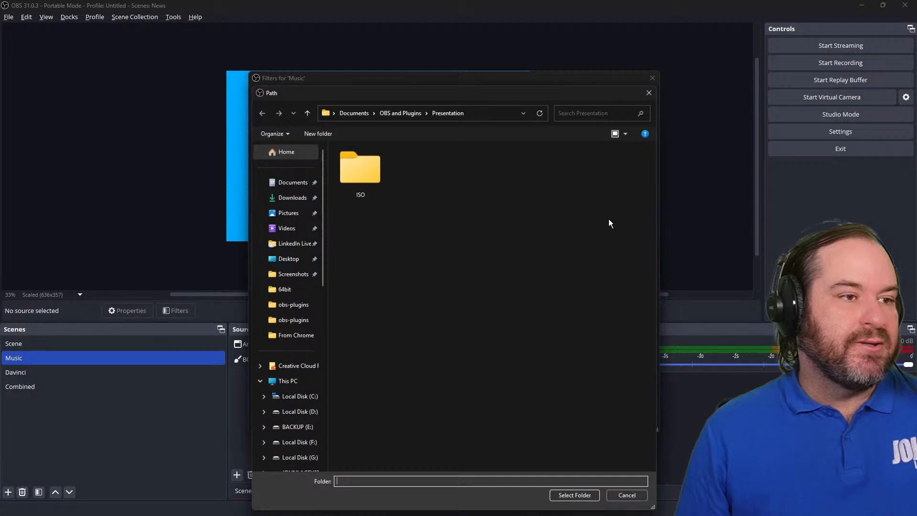
pyautogui.doubleClick(365, 166)
pyautogui.click(575, 496)
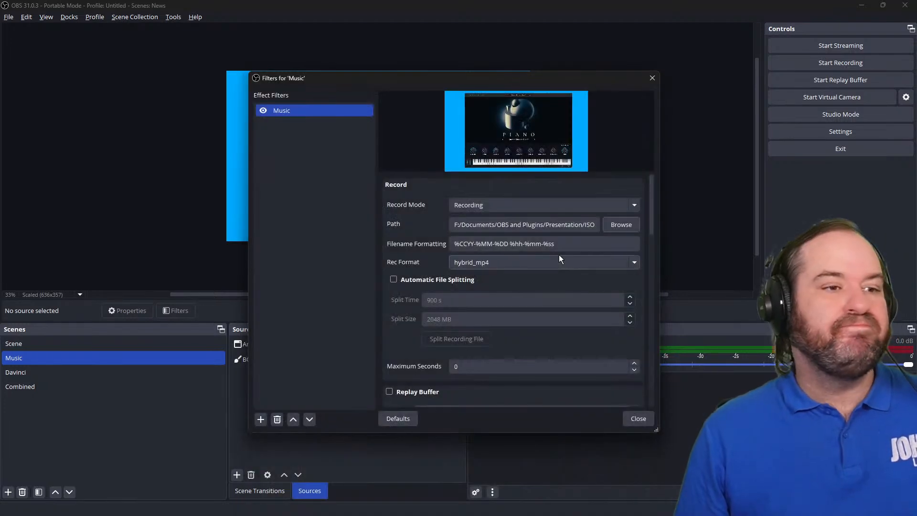
# Step: Append _music to the Music filter's filename format and enable Different Audio for it
pyautogui.click(570, 245)
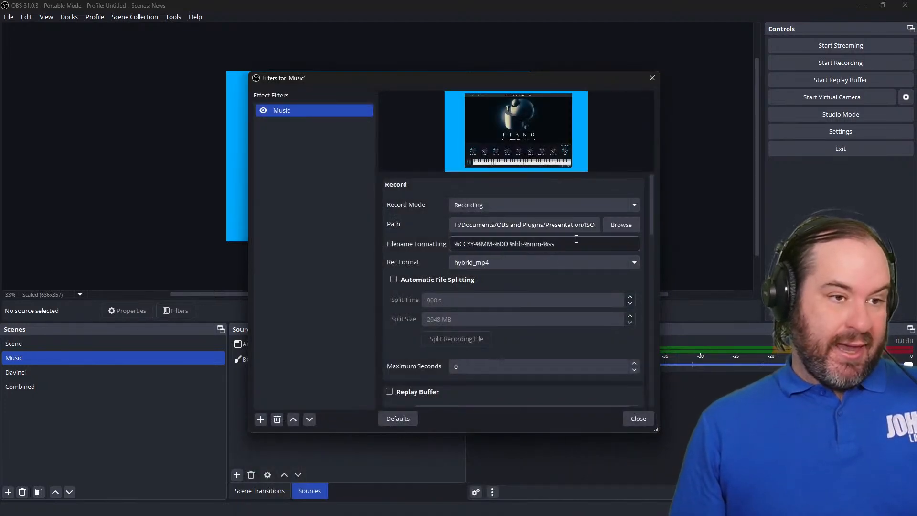
pyautogui.write('_music')
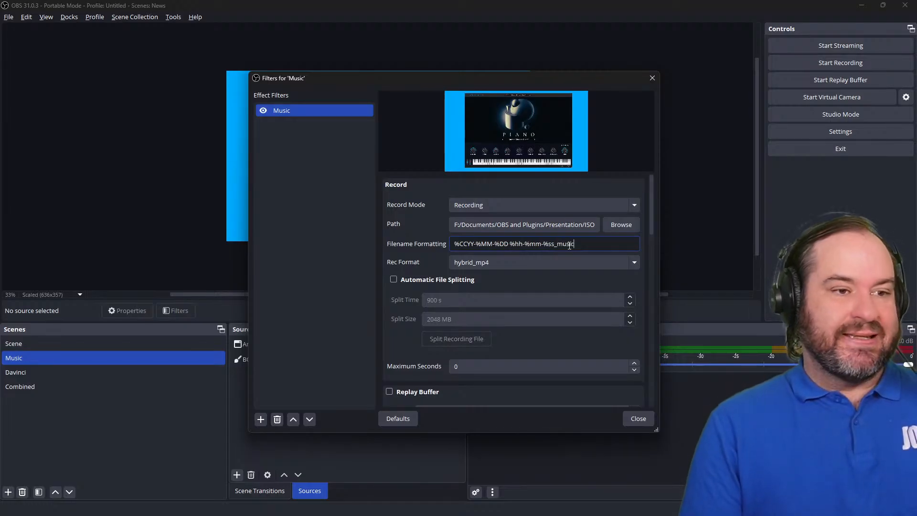
pyautogui.scroll(-5, 585, 315)
pyautogui.scroll(-1, 576, 301)
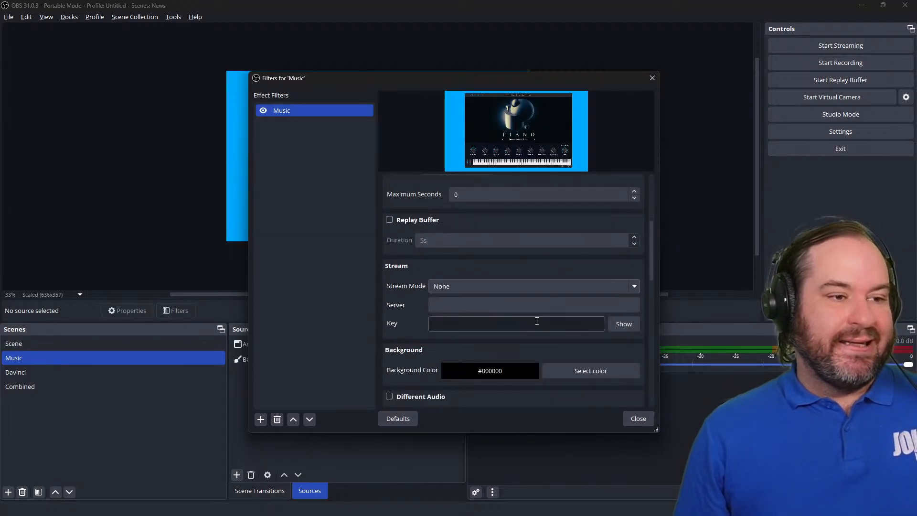
pyautogui.scroll(-3, 526, 330)
pyautogui.click(437, 311)
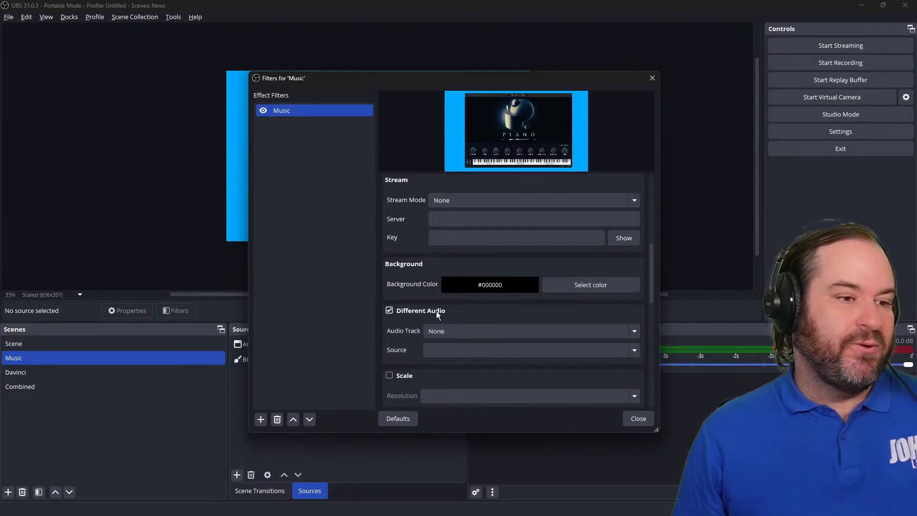
pyautogui.click(465, 351)
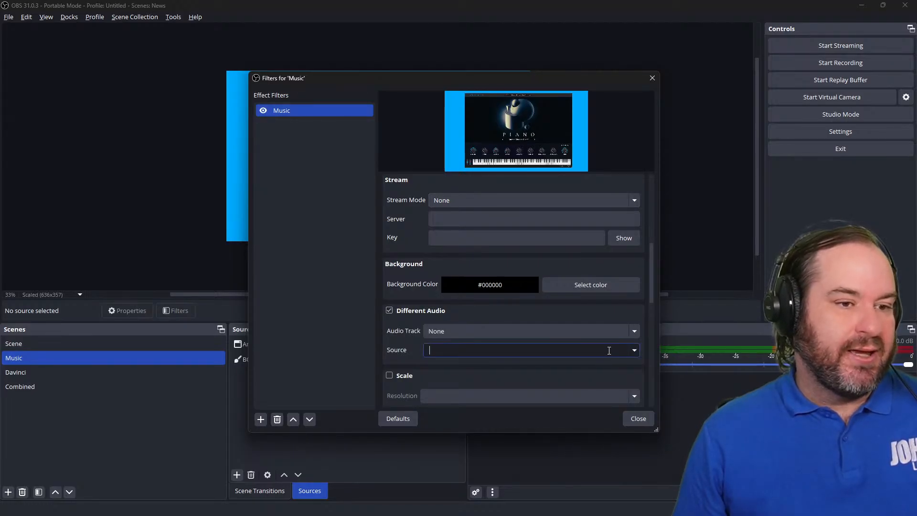
pyautogui.click(634, 351)
pyautogui.click(602, 349)
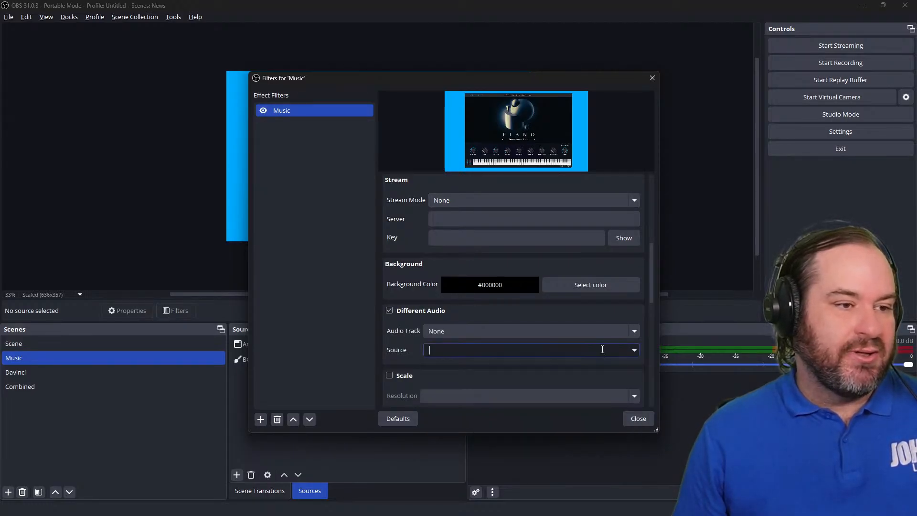
pyautogui.click(420, 311)
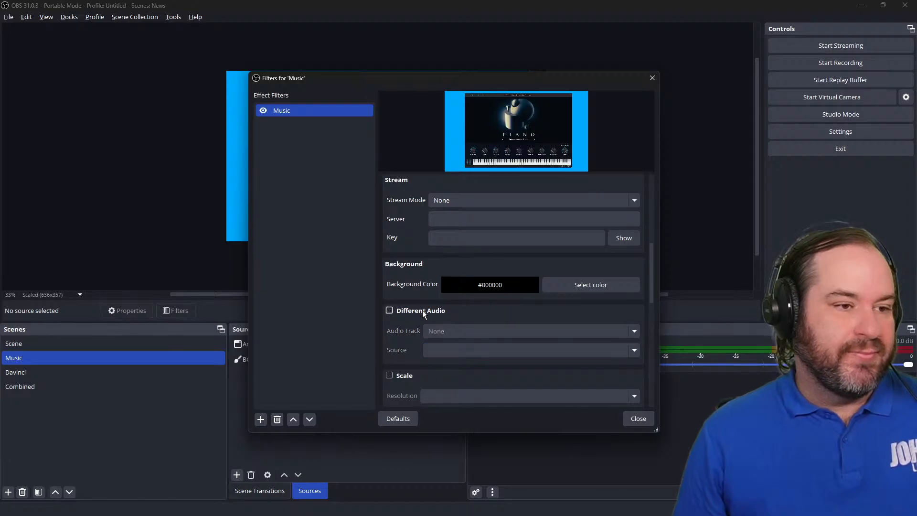
pyautogui.click(424, 311)
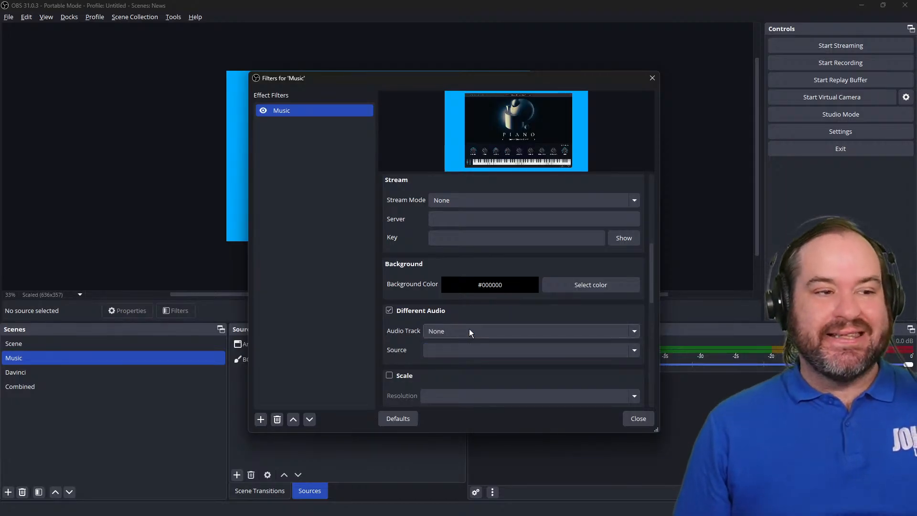
# Step: Set the Music filter's audio track to Track 3 and close the scene's filter settings
pyautogui.click(470, 330)
pyautogui.click(469, 330)
pyautogui.click(469, 330)
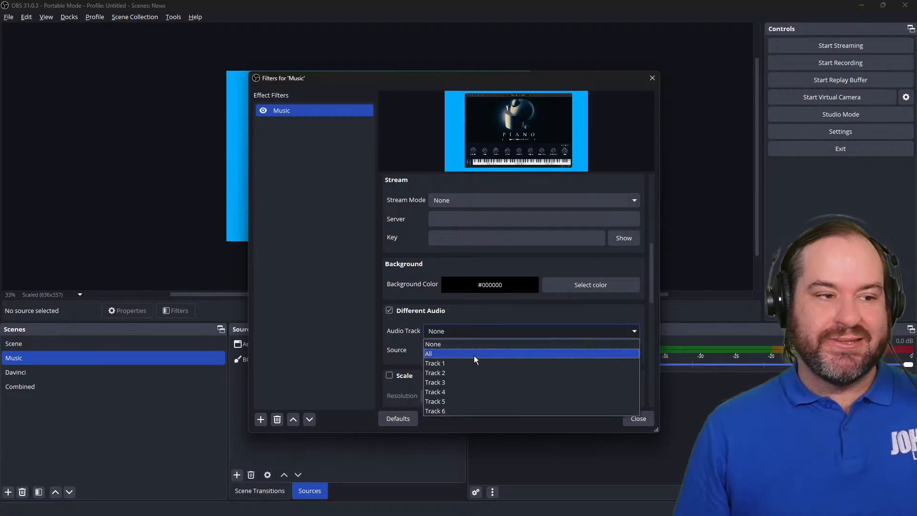
pyautogui.click(475, 381)
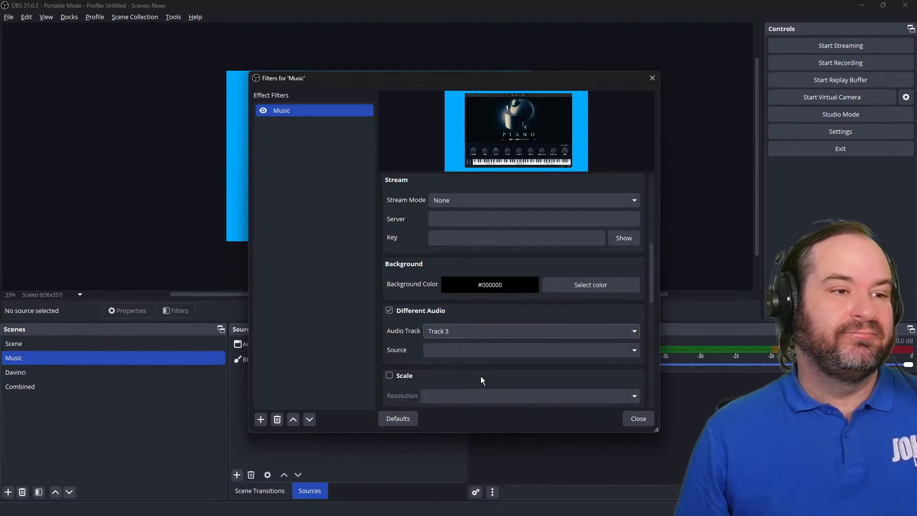
pyautogui.scroll(-3, 481, 381)
pyautogui.click(639, 419)
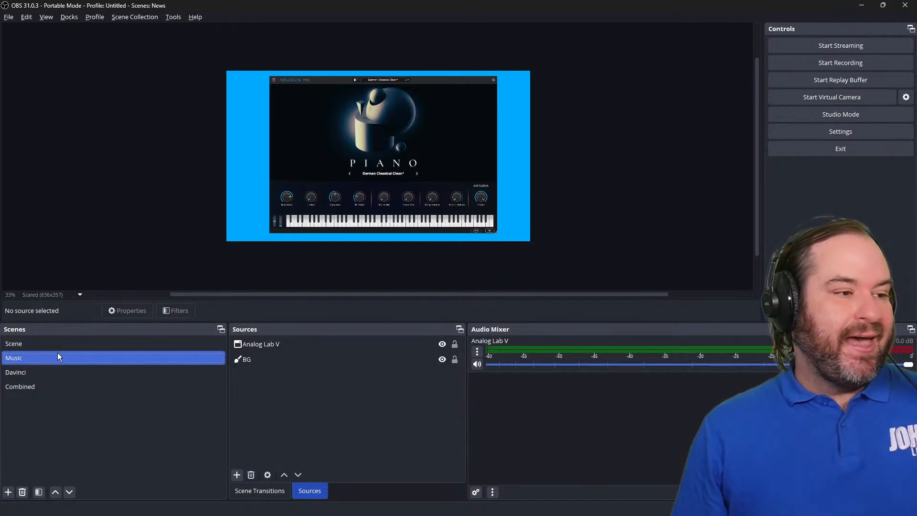
# Step: Add a Source Record filter named DaVinci to the Davinci scene
pyautogui.click(62, 372)
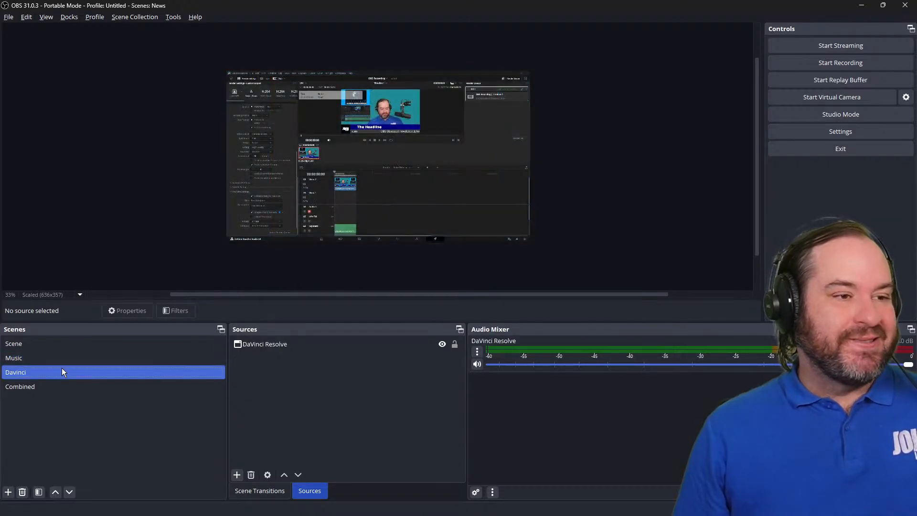
pyautogui.rightClick(62, 372)
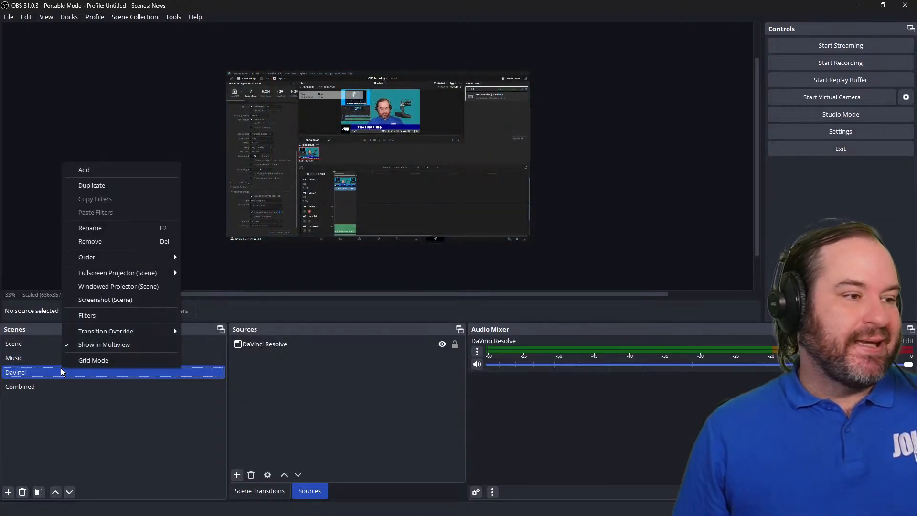
pyautogui.click(122, 318)
pyautogui.click(261, 419)
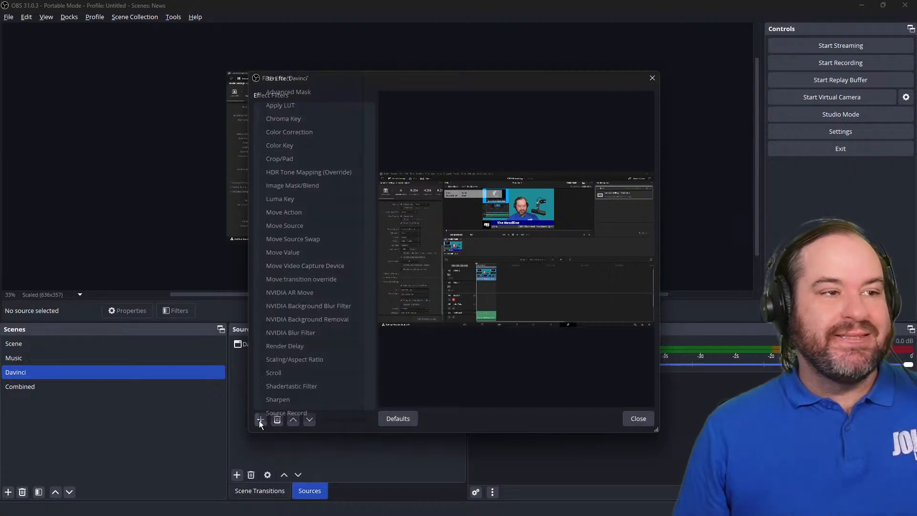
pyautogui.click(291, 412)
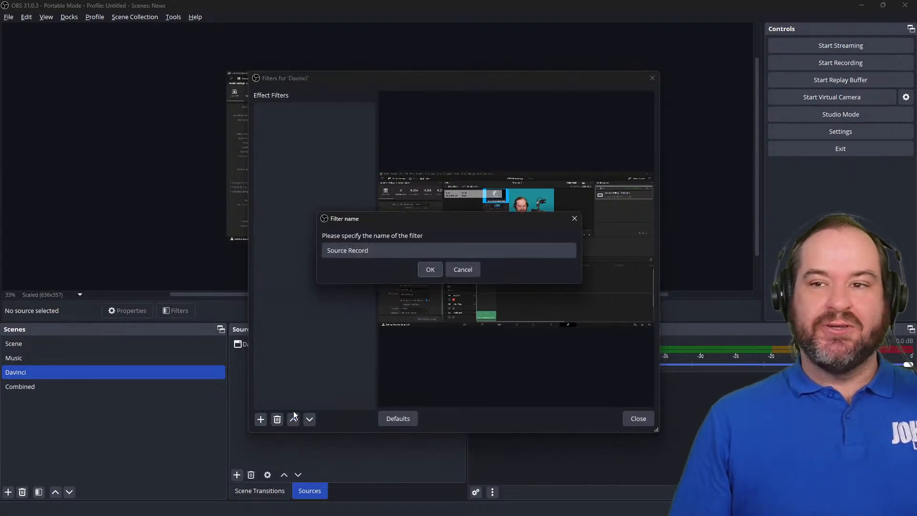
pyautogui.moveTo(379, 251); pyautogui.dragTo(326, 251)
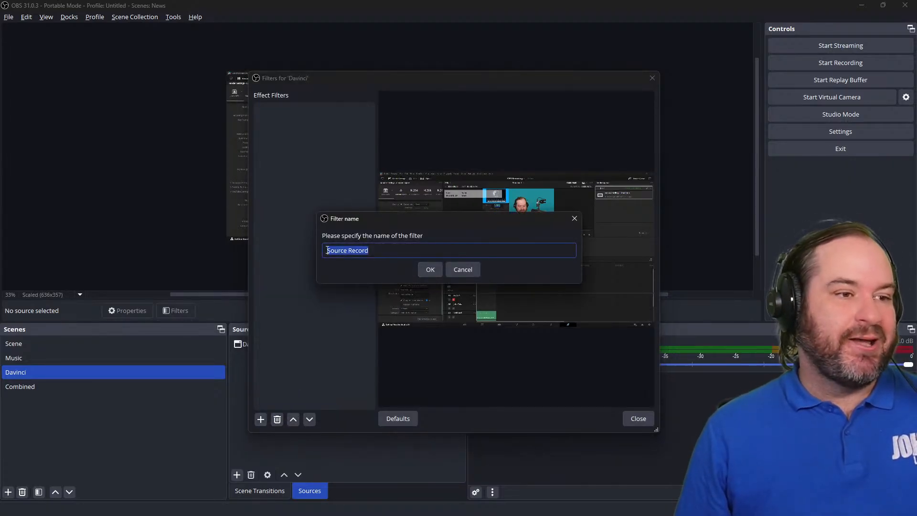
pyautogui.write('DaVinci')
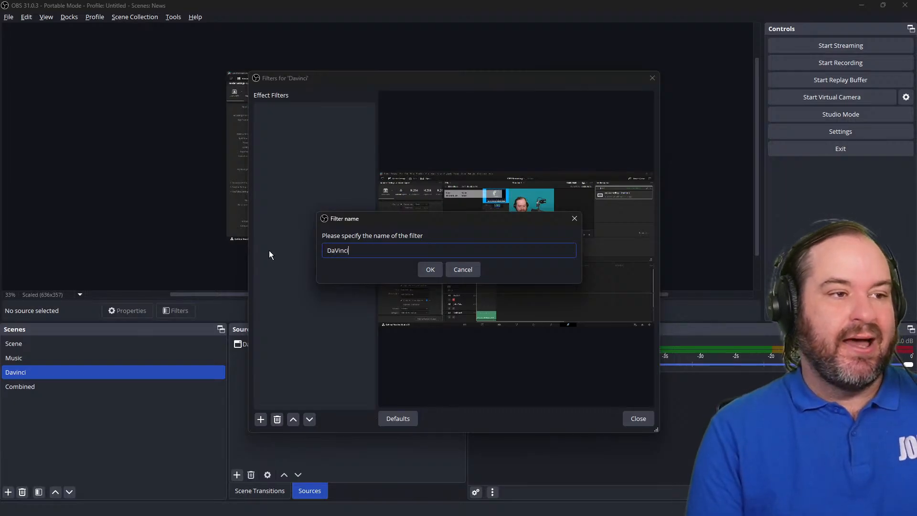
pyautogui.press('Return')
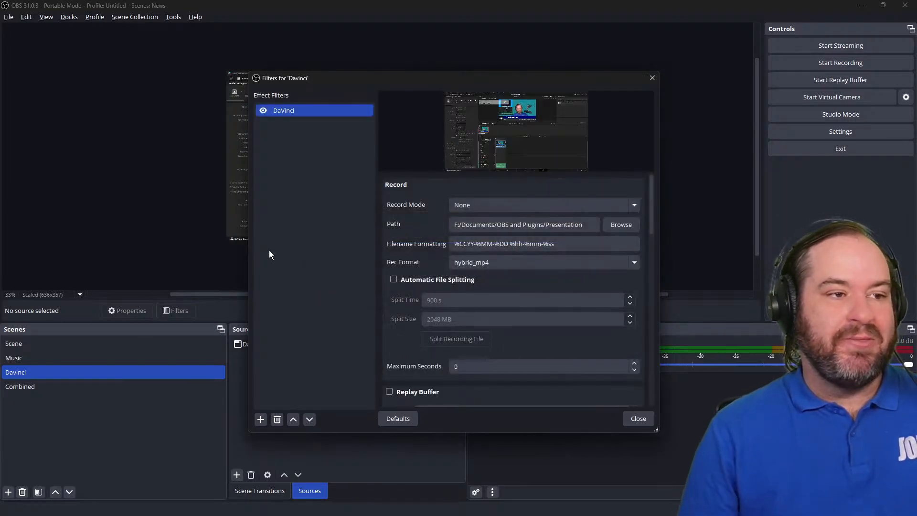
# Step: Set the DaVinci filter's record mode to Recording and append _davinci to its filename format
pyautogui.click(497, 204)
pyautogui.click(515, 247)
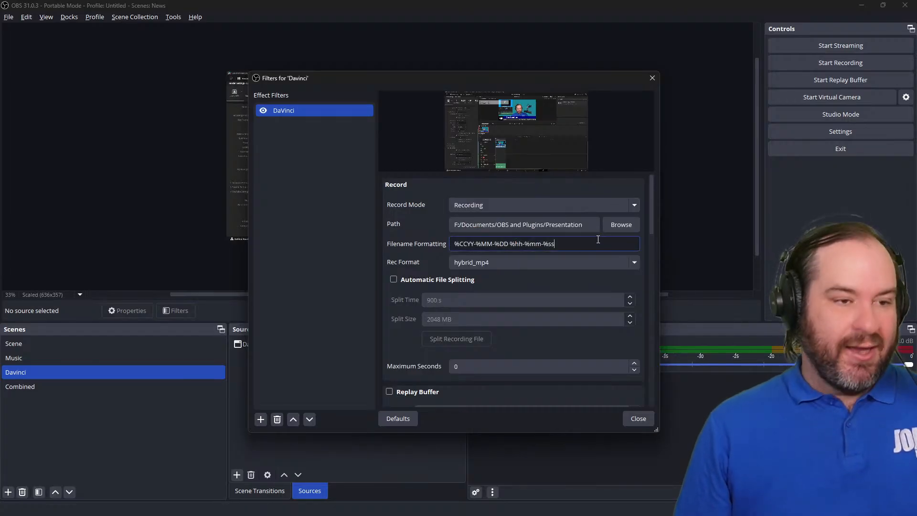
pyautogui.write('_davinci')
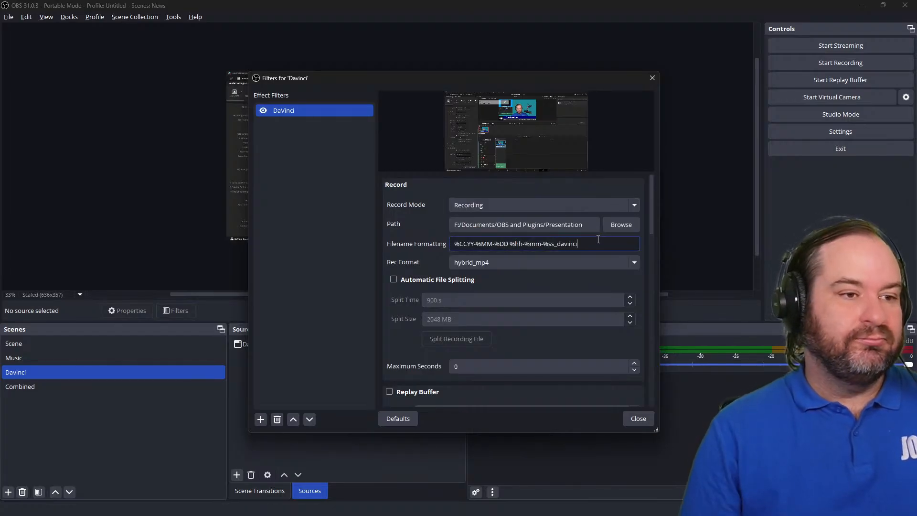
# Step: Enable Different Audio with Track 4 for the DaVinci filter and close the scene's filter settings
pyautogui.scroll(-2, 580, 327)
pyautogui.scroll(-2, 578, 326)
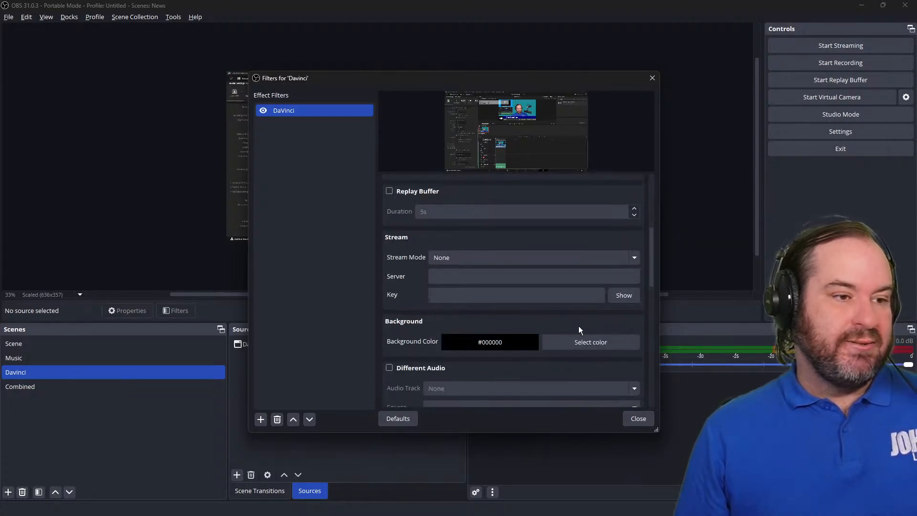
pyautogui.scroll(-3, 451, 345)
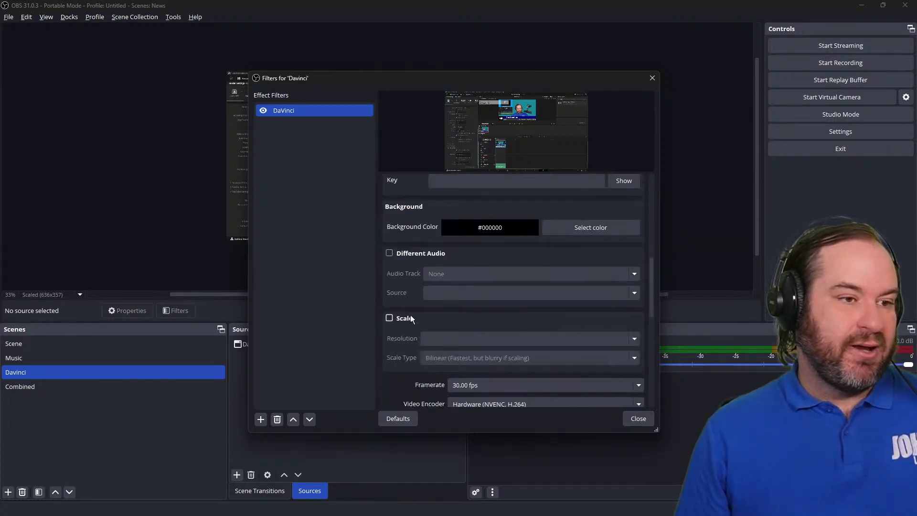
pyautogui.scroll(-6, 416, 326)
pyautogui.scroll(8, 415, 328)
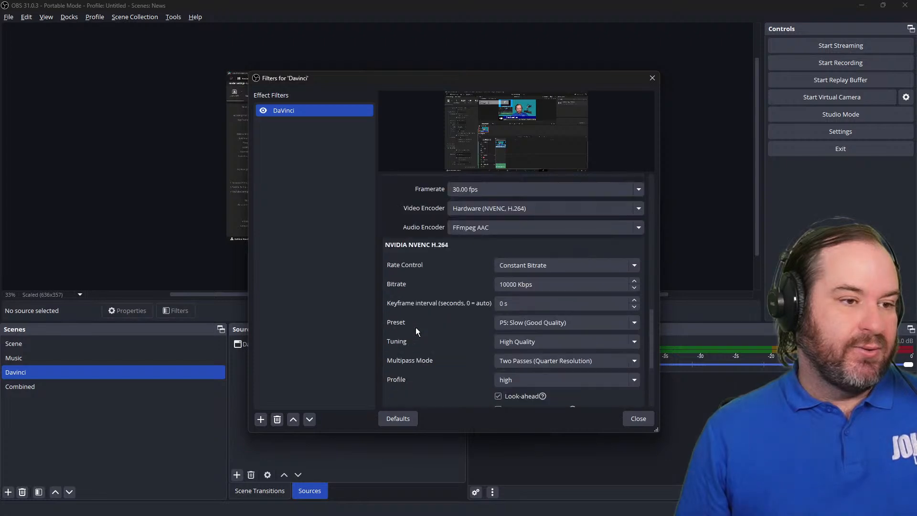
pyautogui.scroll(4, 417, 327)
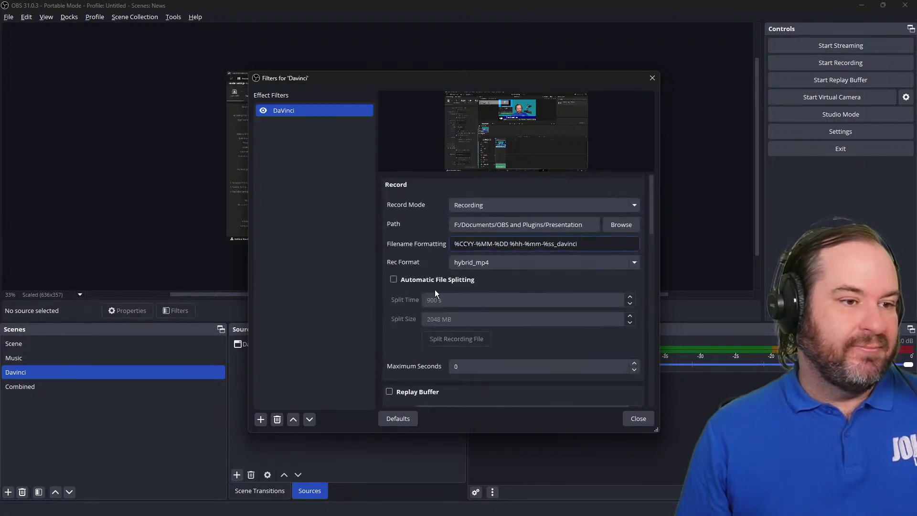
pyautogui.scroll(-4, 435, 291)
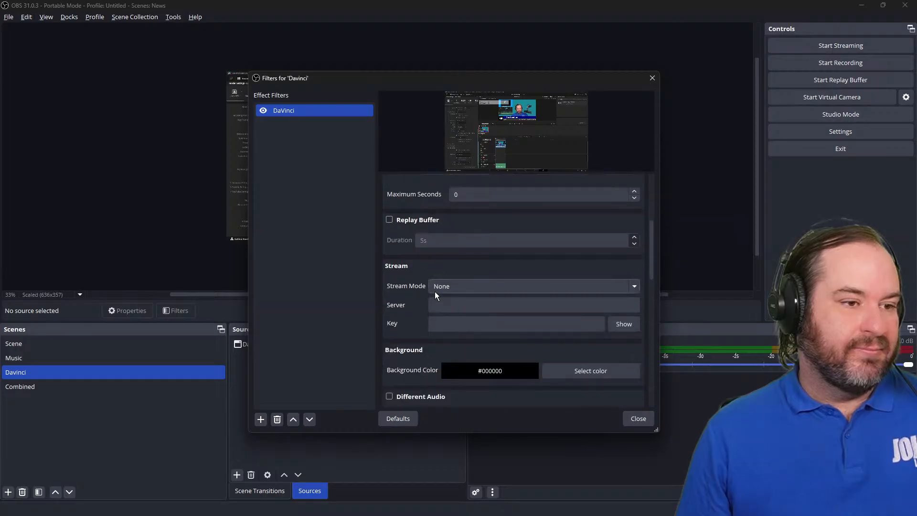
pyautogui.scroll(-4, 421, 306)
pyautogui.click(420, 284)
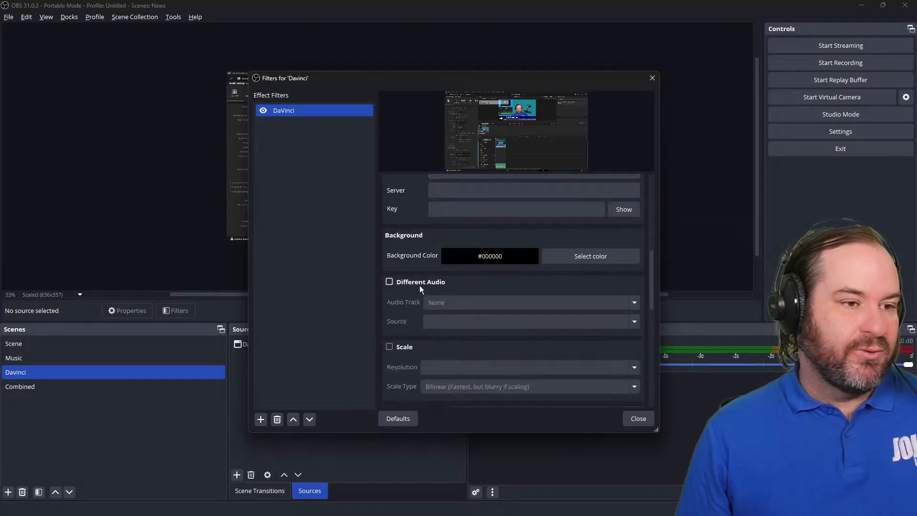
pyautogui.click(496, 306)
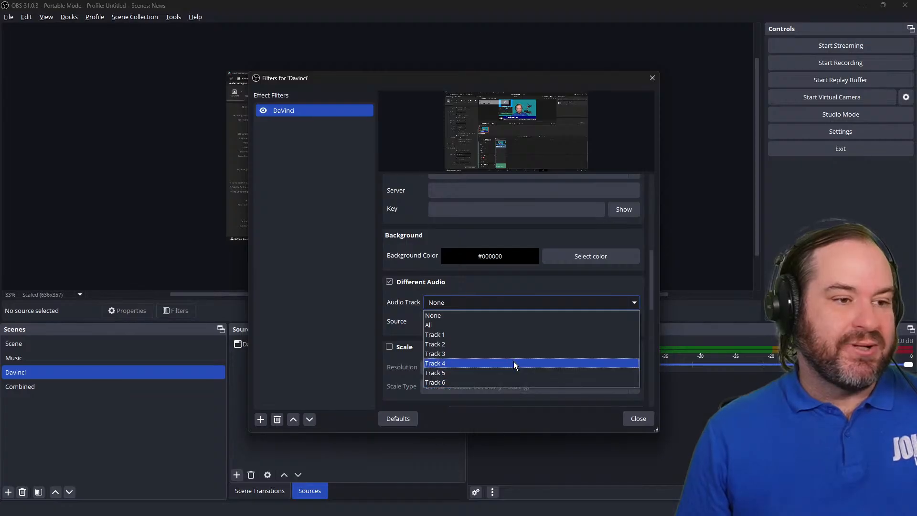
pyautogui.click(514, 362)
pyautogui.click(641, 421)
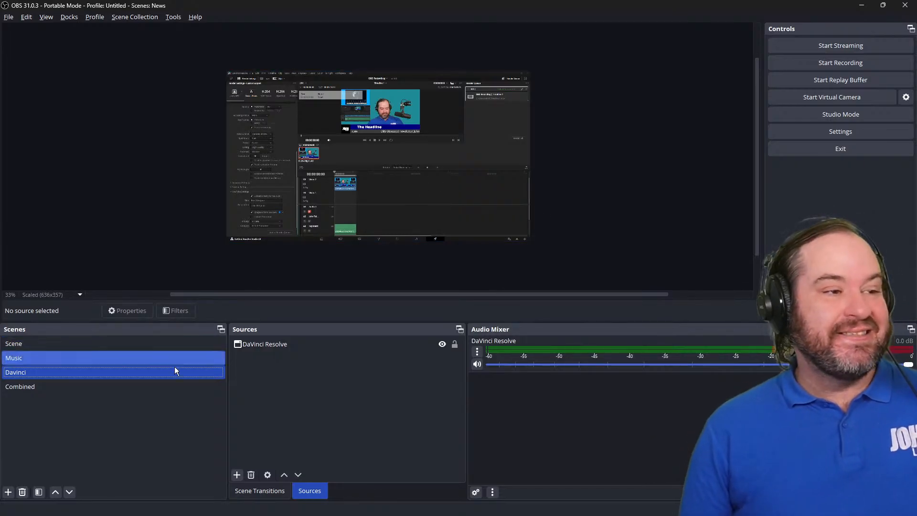
# Step: Switch to the Combined scene and examine its audio sources' track assignments in Advanced Audio Properties
pyautogui.click(170, 388)
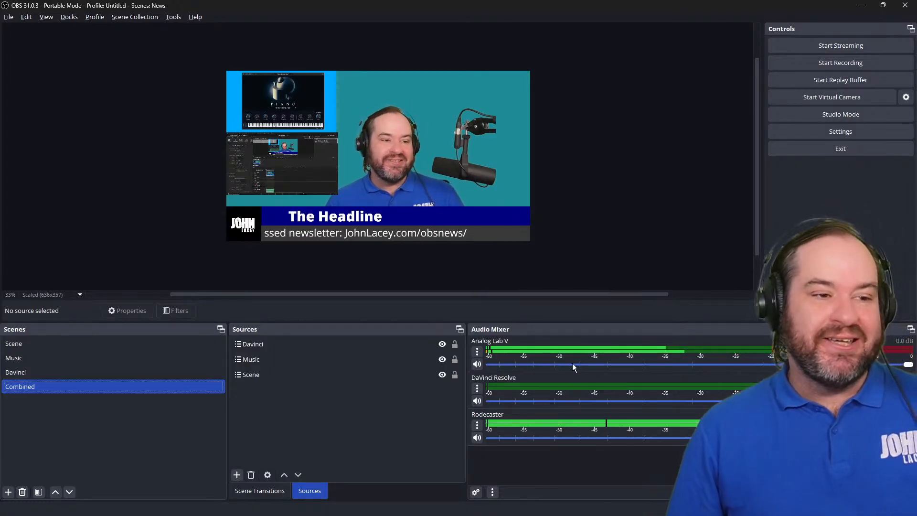
pyautogui.click(477, 352)
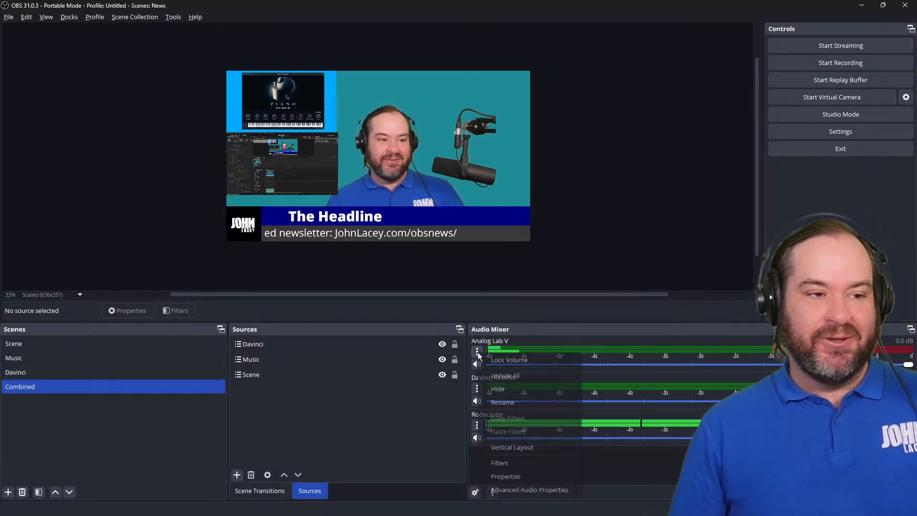
pyautogui.click(518, 488)
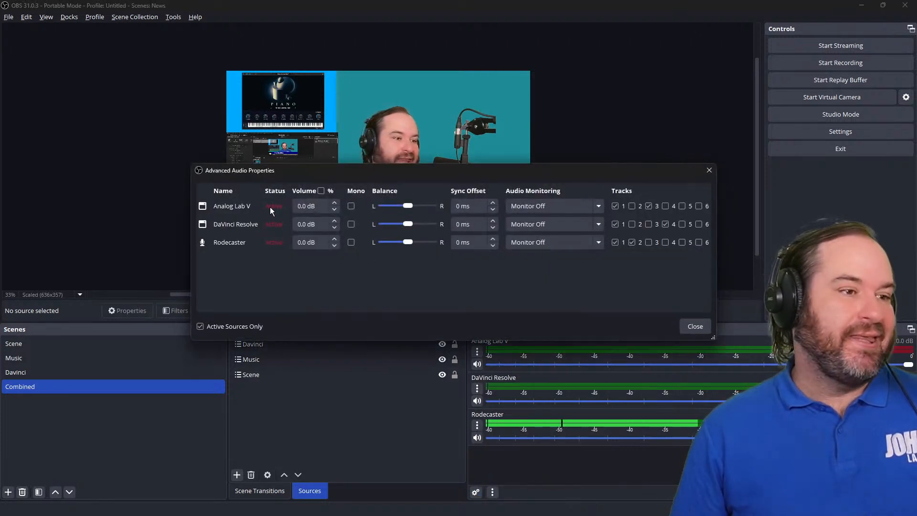
pyautogui.click(299, 205)
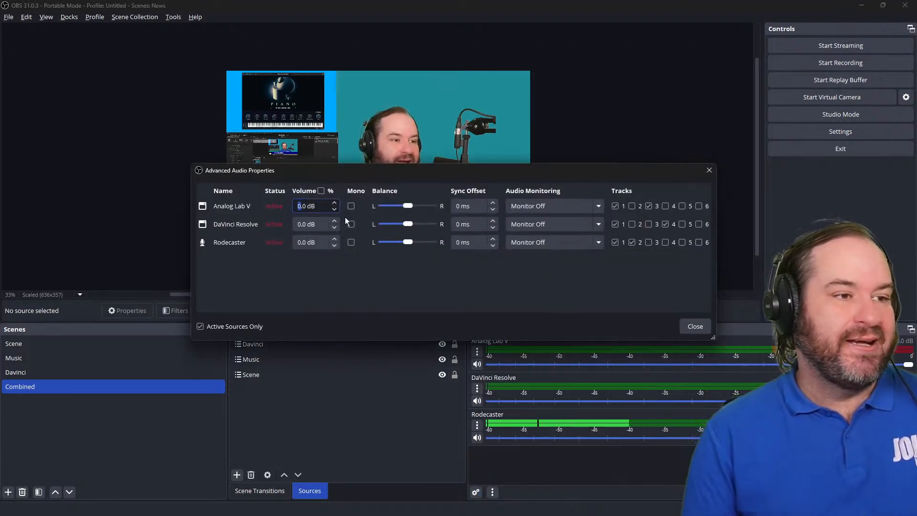
# Step: Set the Analog Lab V volume to -6.0 dB and close the Advanced Audio Properties
pyautogui.write('-')
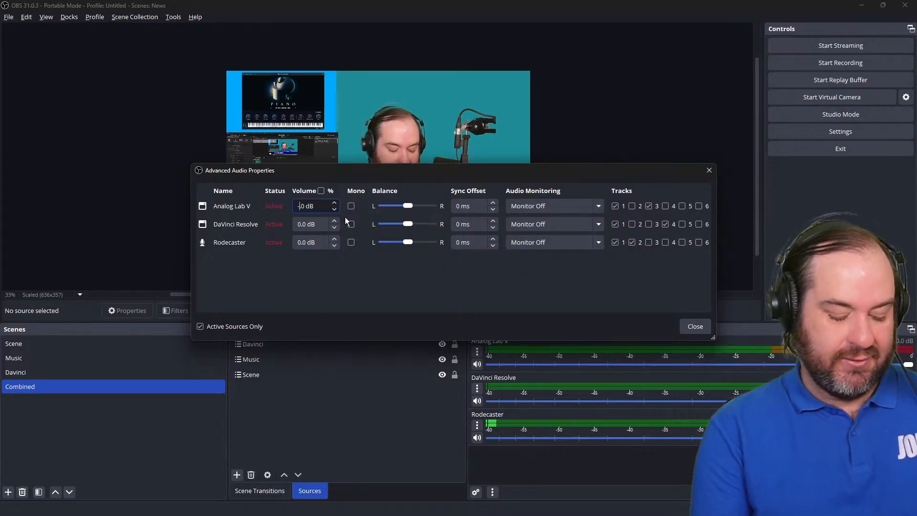
pyautogui.write('6.')
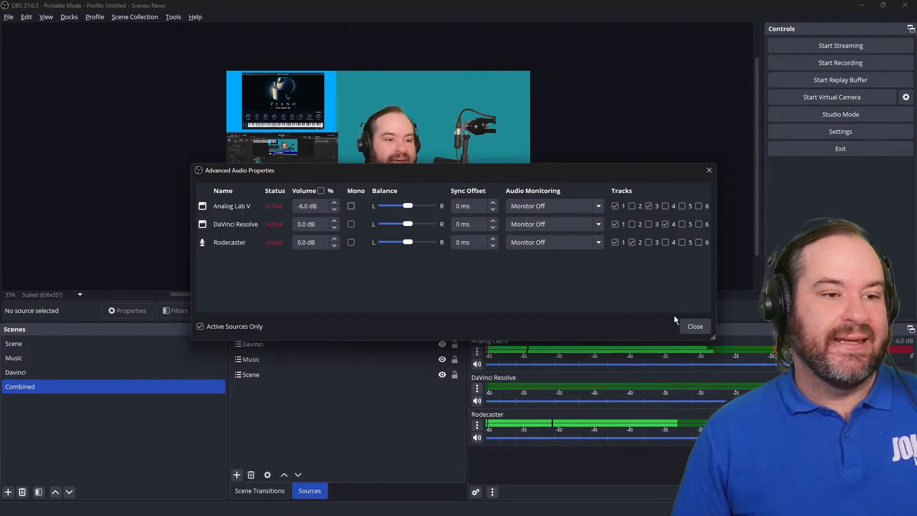
pyautogui.click(691, 326)
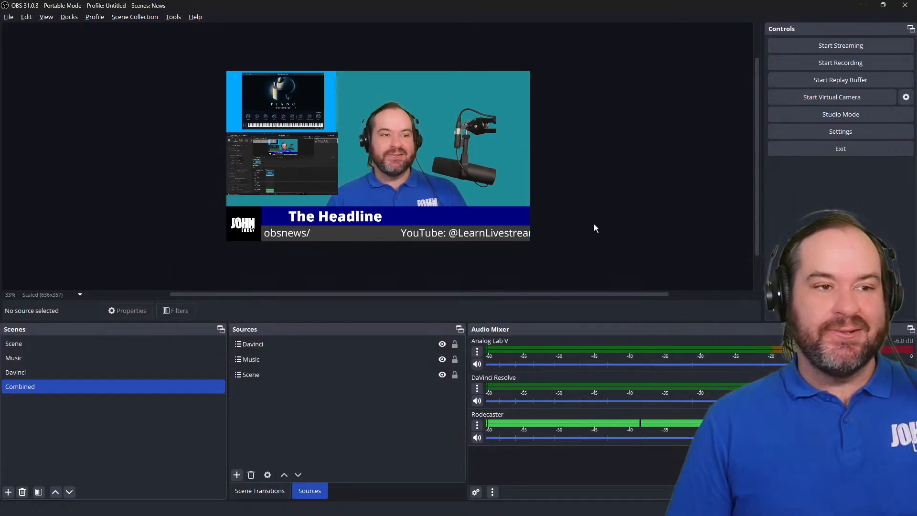
# Step: Record the Combined scene while the DaVinci Resolve timeline plays, and end both the recording and the playback
pyautogui.click(820, 46)
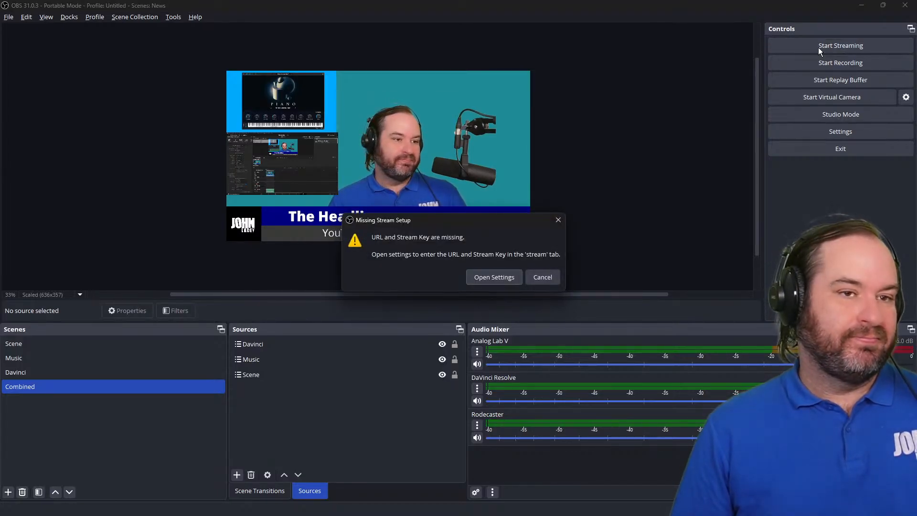
pyautogui.click(553, 277)
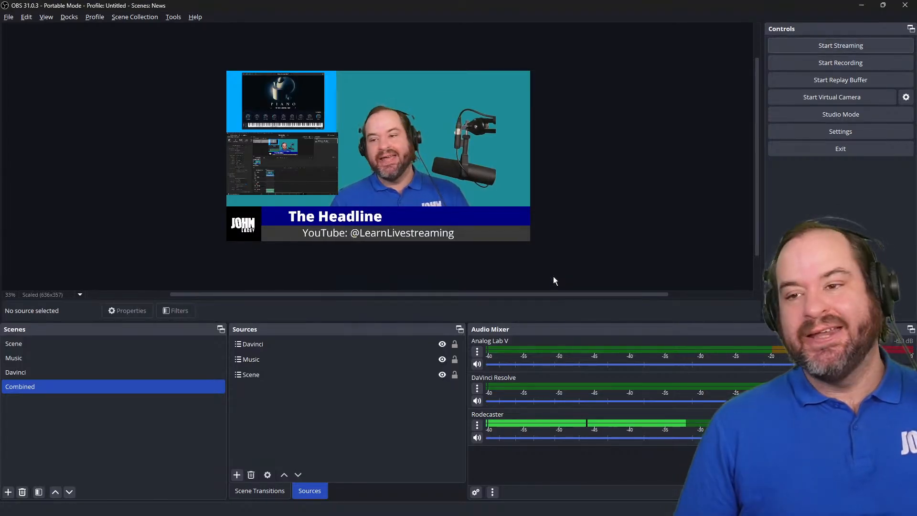
pyautogui.click(851, 64)
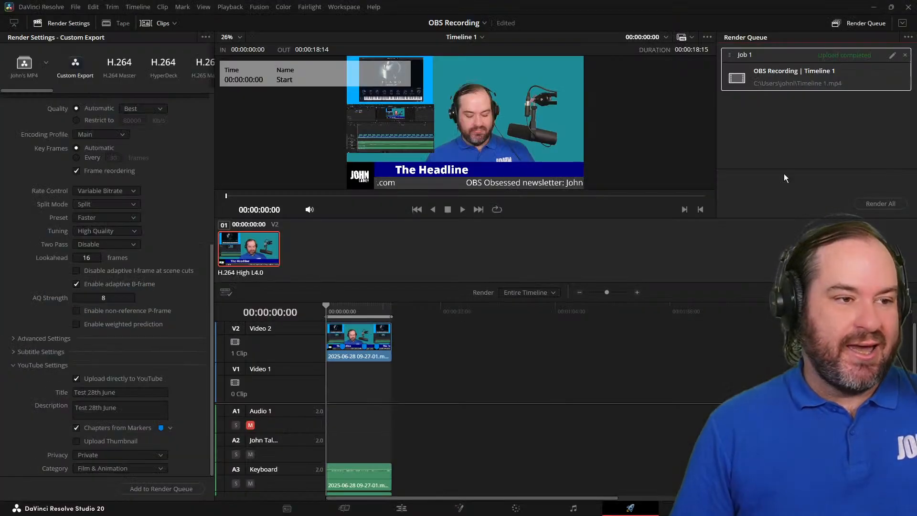
pyautogui.press('space')
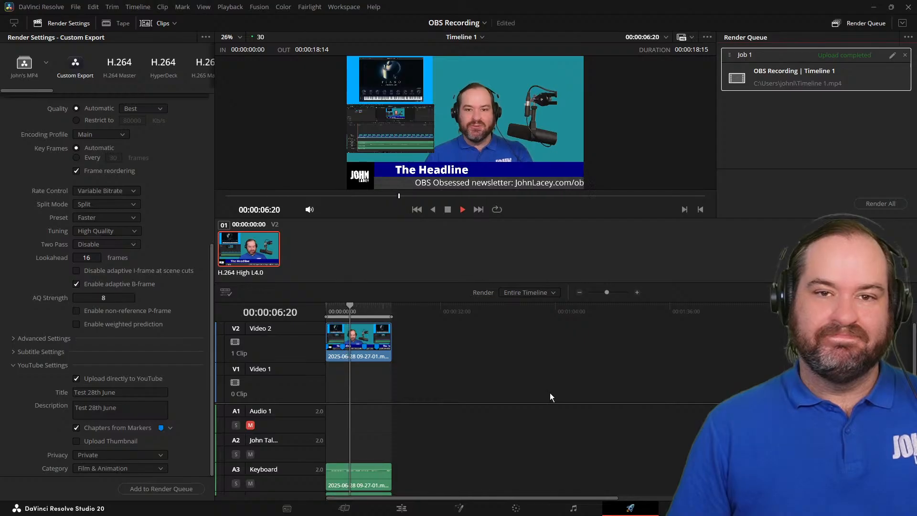
pyautogui.hotkey('alt', 'Tab')
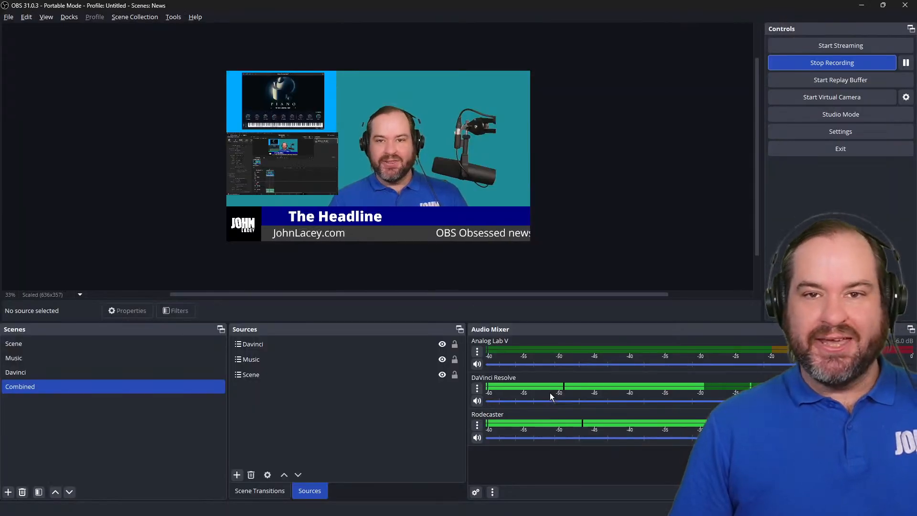
pyautogui.click(833, 66)
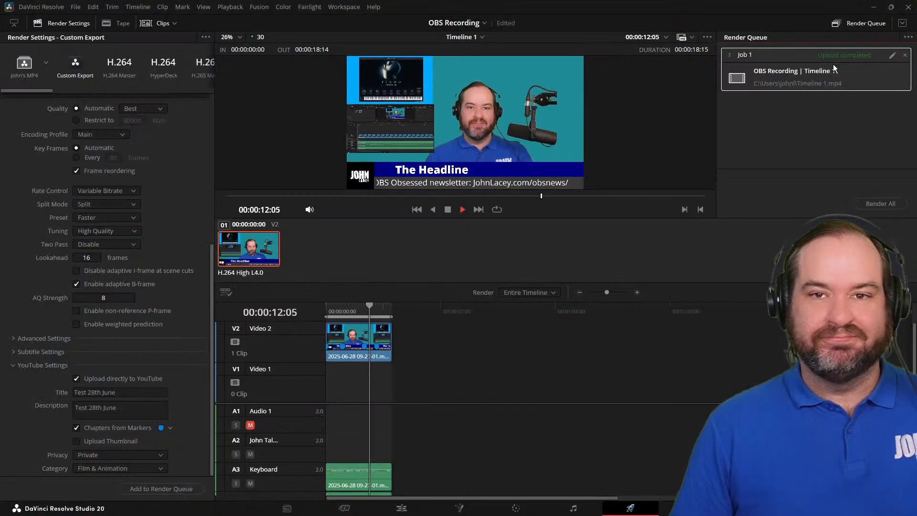
pyautogui.press('space')
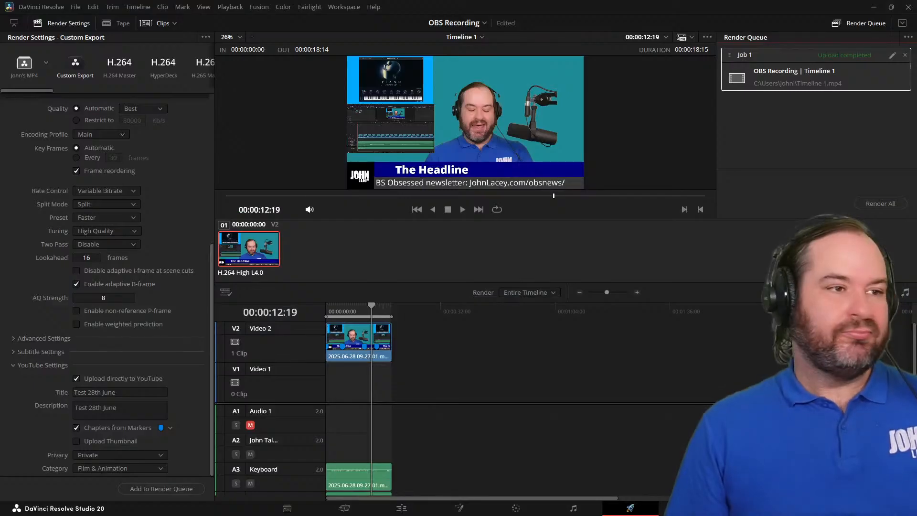
# Step: Switch to the Cut page and delete all clips from Timeline 1
pyautogui.click(401, 508)
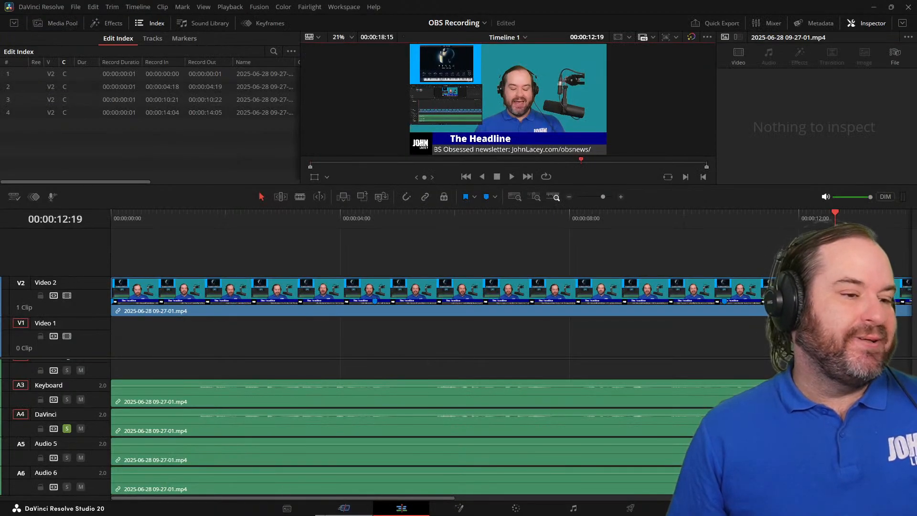
pyautogui.click(336, 511)
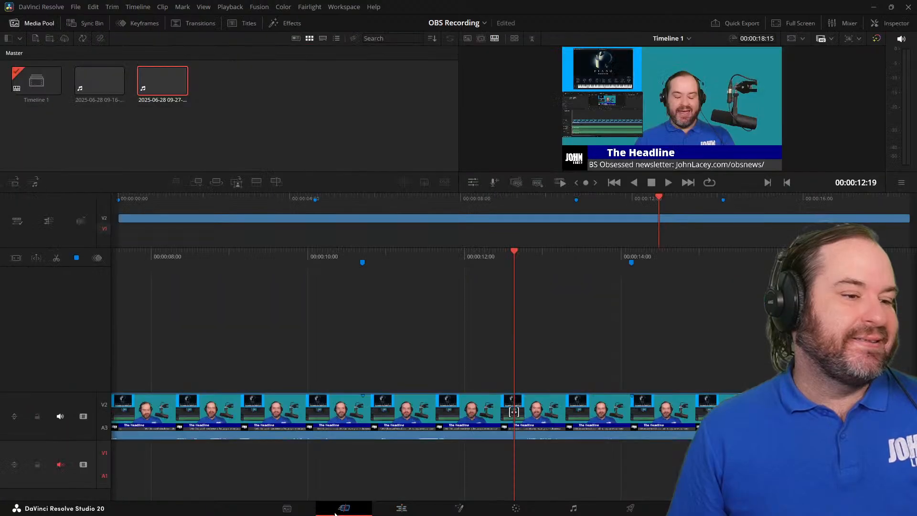
pyautogui.click(253, 122)
pyautogui.hotkey('ctrl', 'a')
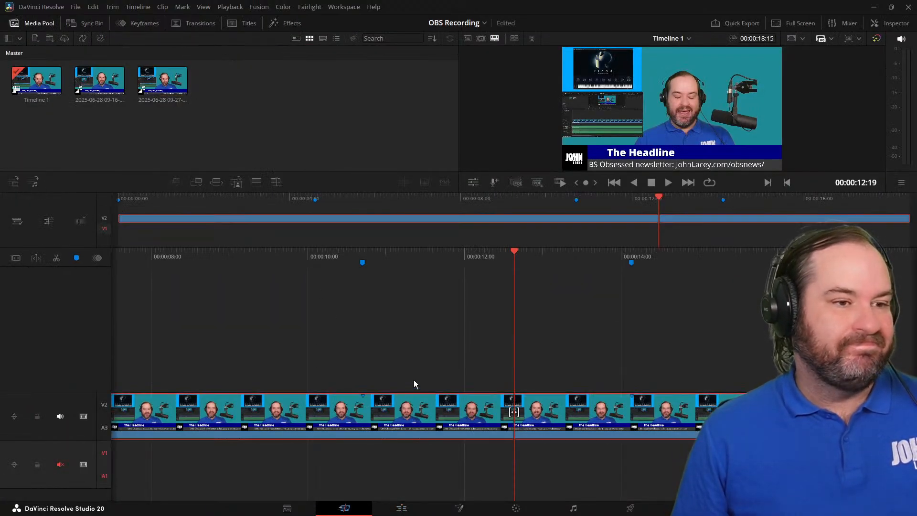
pyautogui.press('Delete')
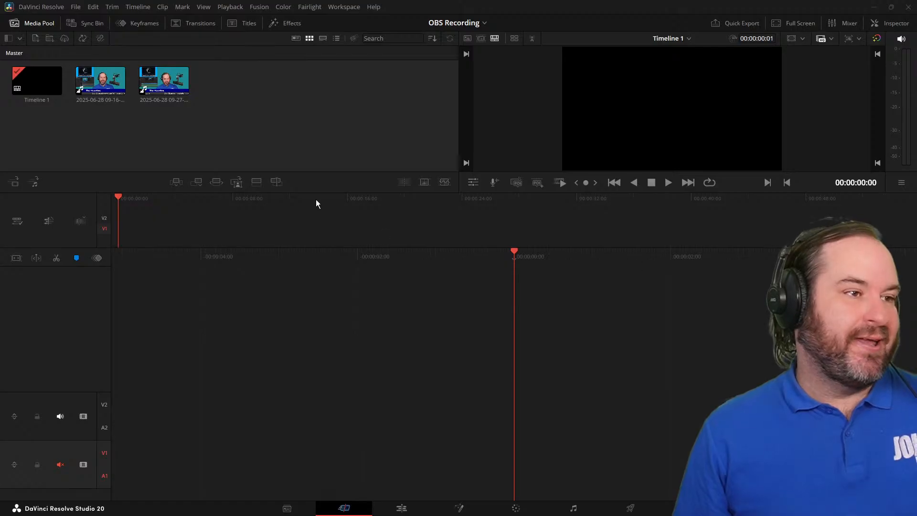
pyautogui.moveTo(268, 115); pyautogui.dragTo(75, 82)
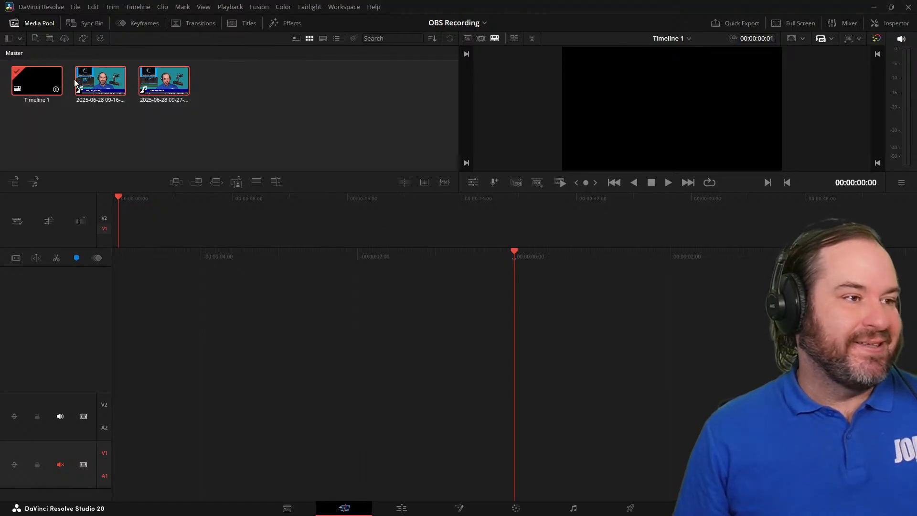
pyautogui.rightClick(106, 82)
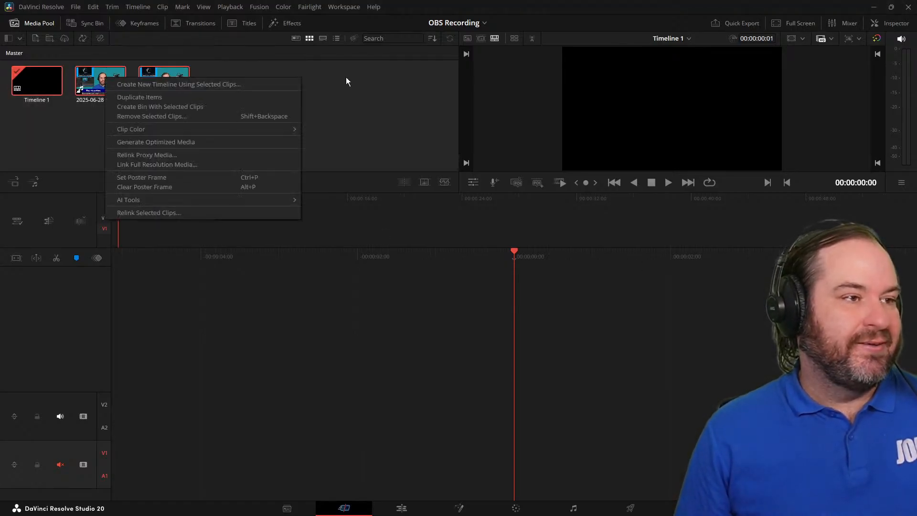
pyautogui.click(334, 92)
pyautogui.moveTo(327, 95); pyautogui.dragTo(102, 74)
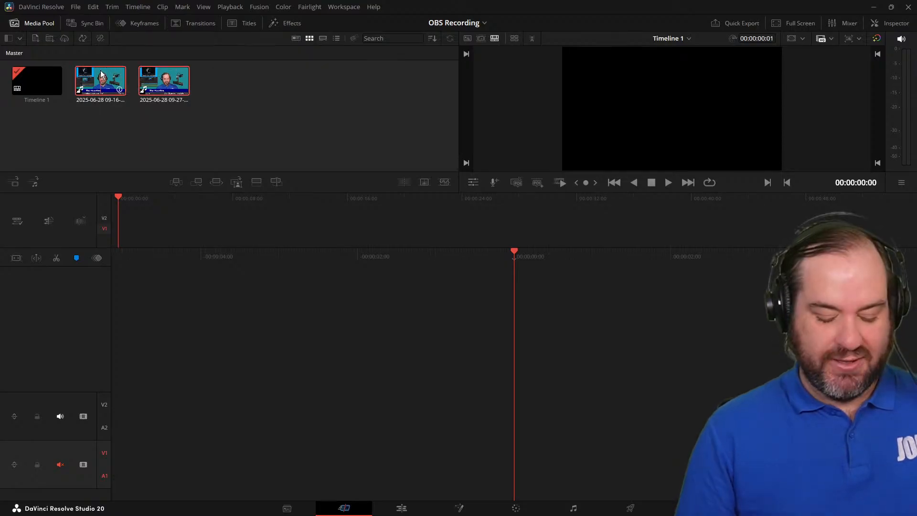
pyautogui.press('Delete')
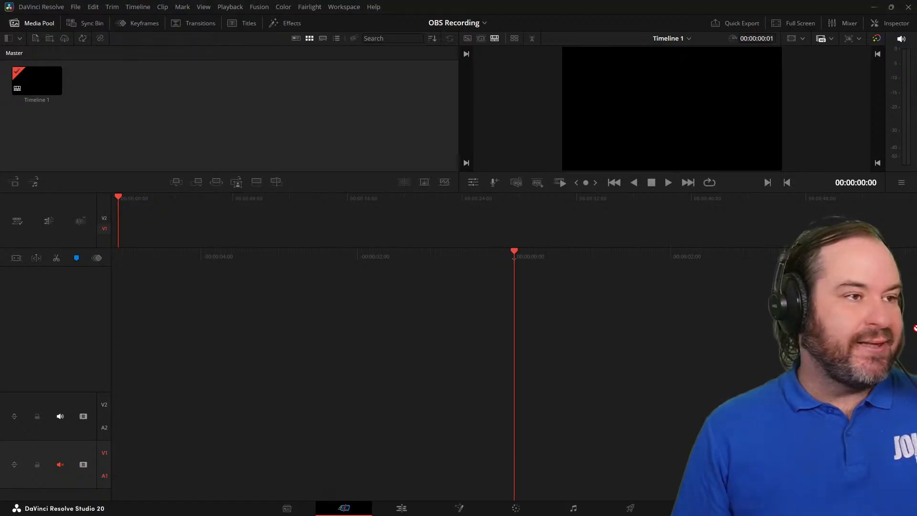
pyautogui.moveTo(915, 328); pyautogui.dragTo(119, 106)
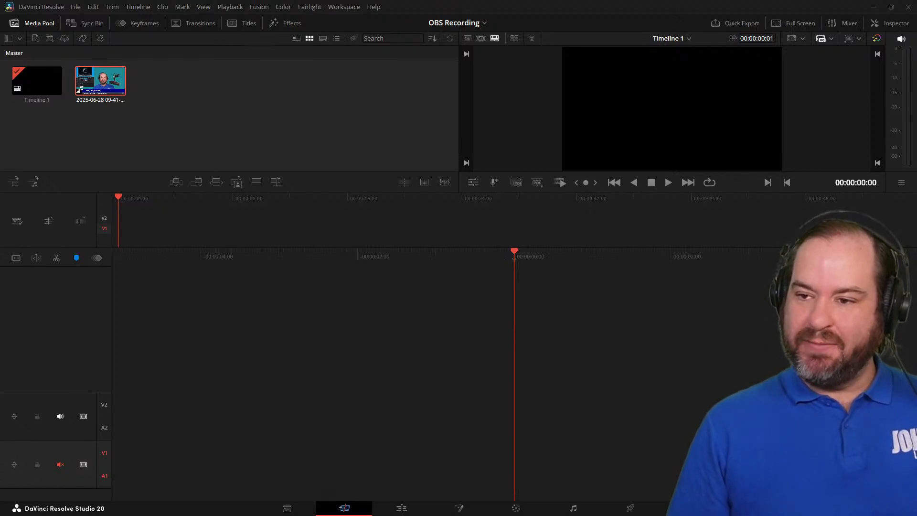
# Step: Switch to OBS and set the recording path of the Davinci scene's DaVinci filter to the Presentation/ISO folder
pyautogui.hotkey('alt', 'Tab')
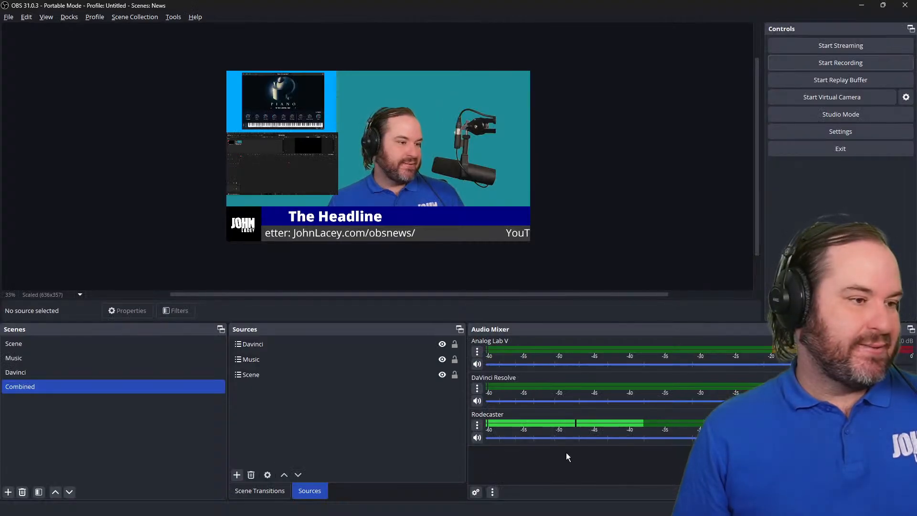
pyautogui.click(57, 373)
pyautogui.rightClick(58, 376)
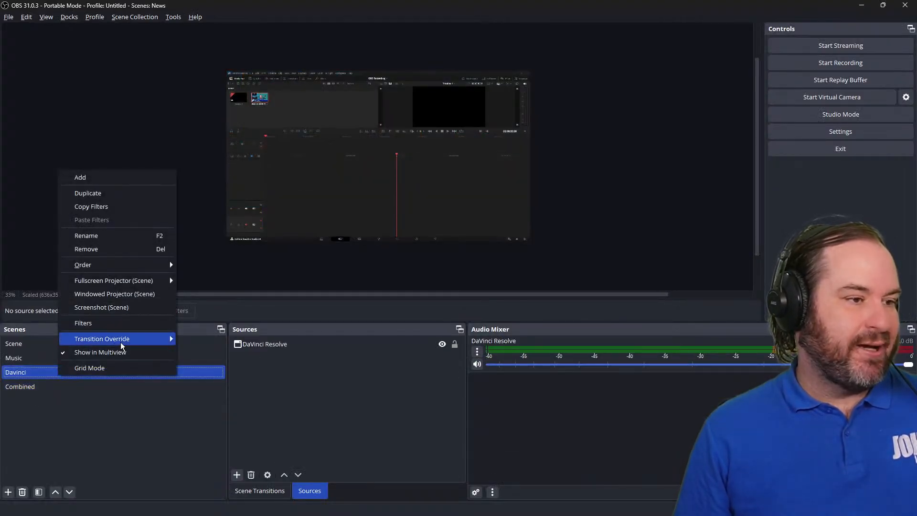
pyautogui.click(125, 322)
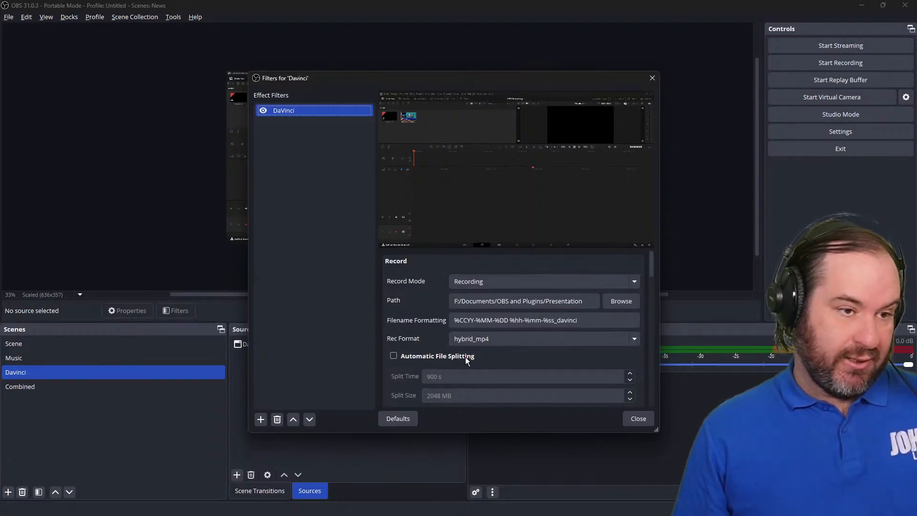
pyautogui.scroll(-5, 432, 347)
pyautogui.scroll(-4, 420, 356)
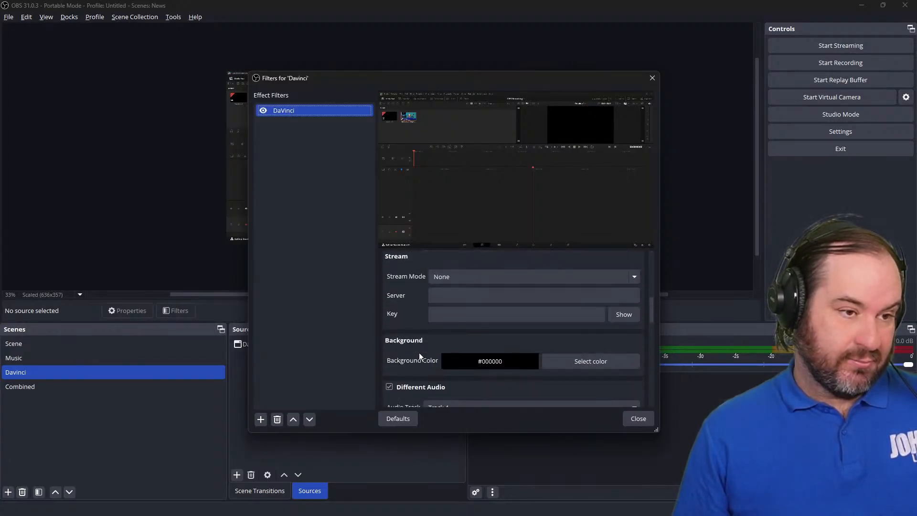
pyautogui.scroll(-1, 420, 356)
pyautogui.scroll(10, 420, 356)
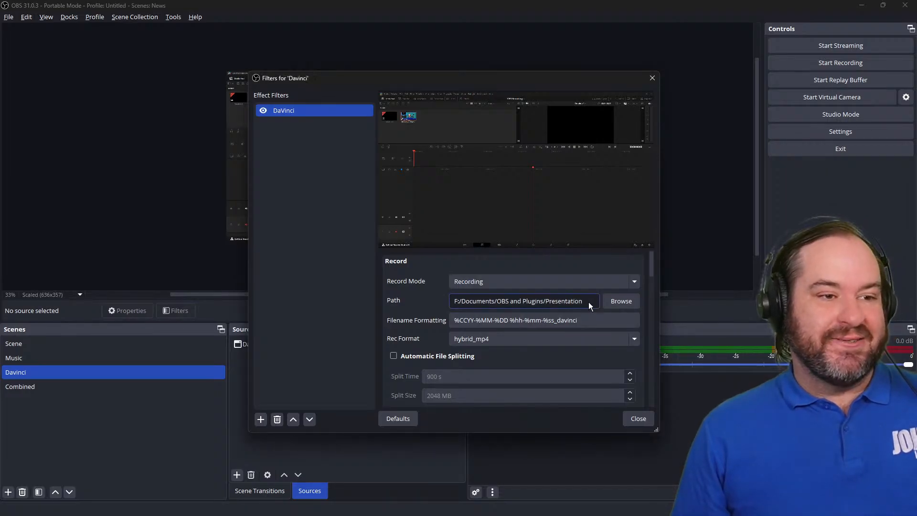
pyautogui.click(621, 306)
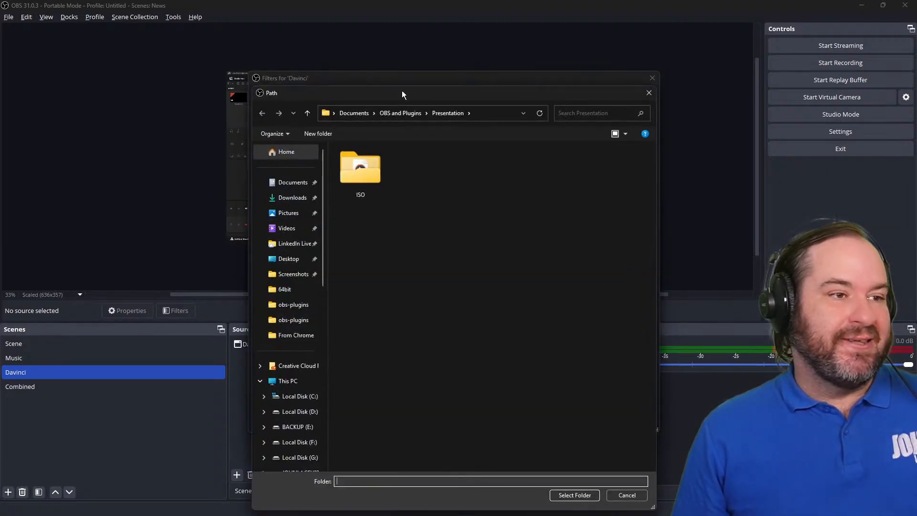
pyautogui.doubleClick(367, 163)
pyautogui.click(575, 495)
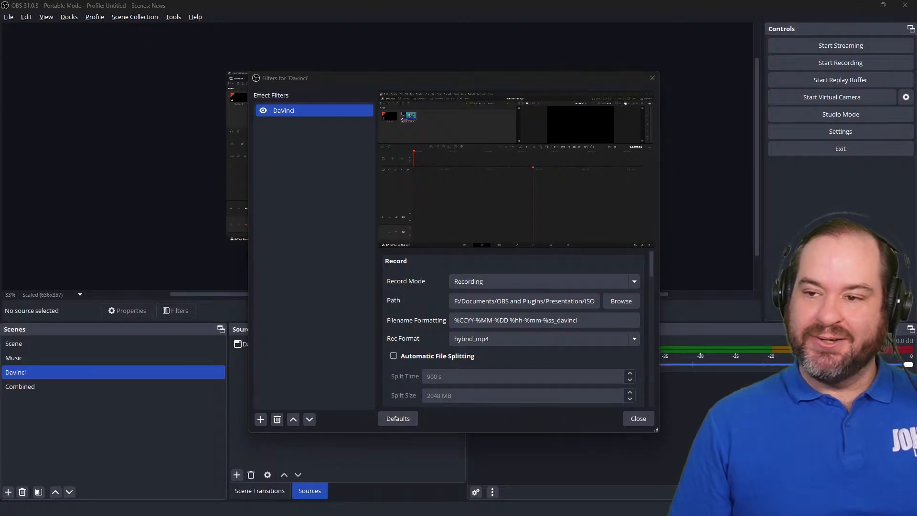
# Step: Switch to DaVinci Resolve, import the three separate scene recordings, and place the combined recording at the start of the timeline
pyautogui.hotkey('alt', 'Tab')
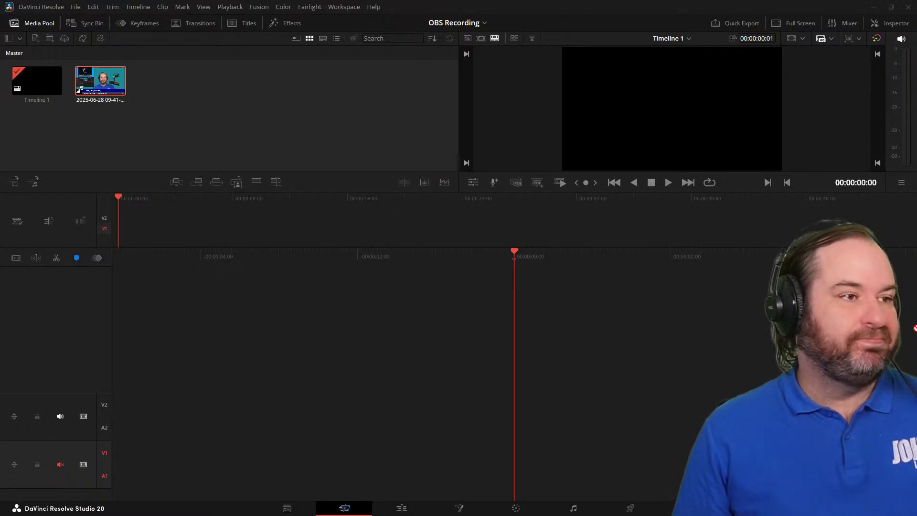
pyautogui.moveTo(915, 328); pyautogui.dragTo(264, 91)
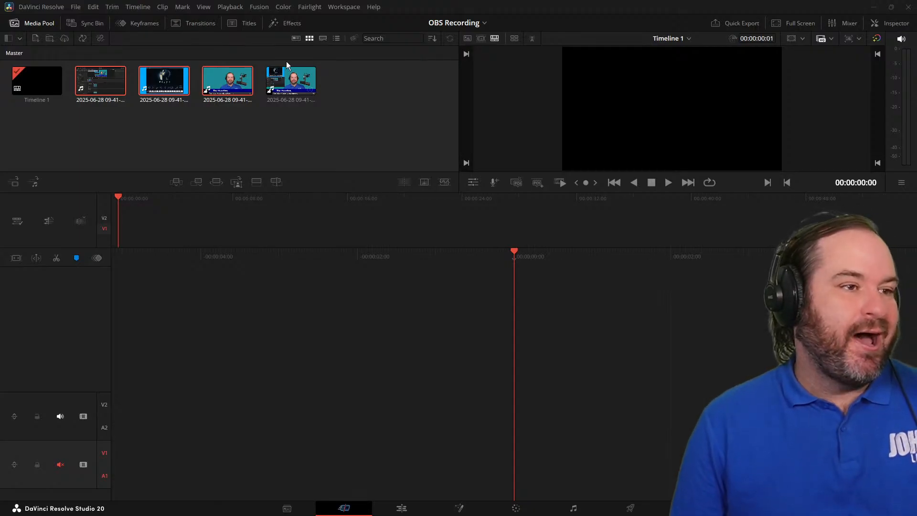
pyautogui.moveTo(288, 86); pyautogui.dragTo(337, 324)
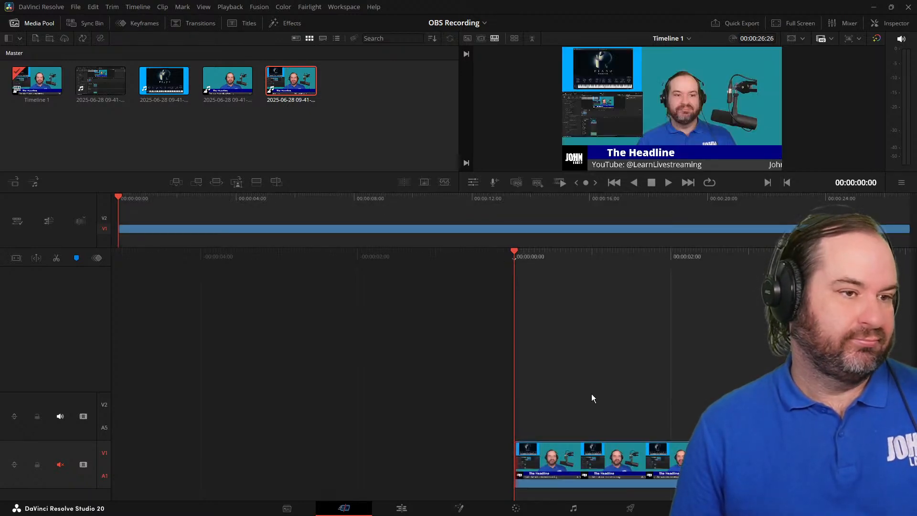
# Step: Stack the music recording on video track 2 and the davinci recording on video track 3 at the timeline's start
pyautogui.click(305, 117)
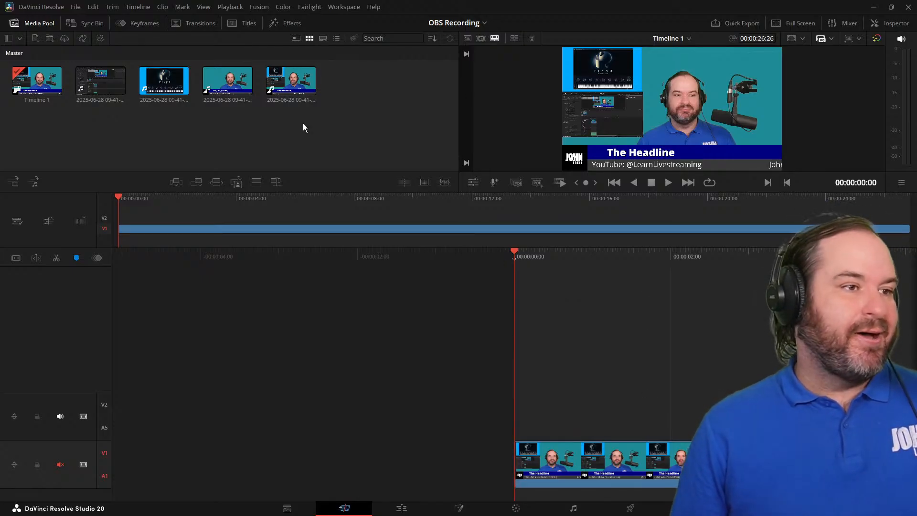
pyautogui.moveTo(170, 81); pyautogui.dragTo(512, 422)
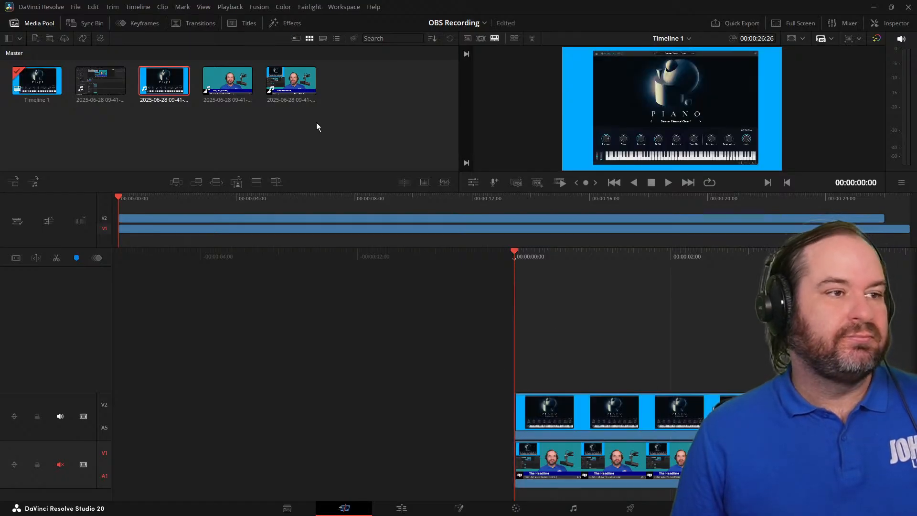
pyautogui.moveTo(108, 77); pyautogui.dragTo(515, 352)
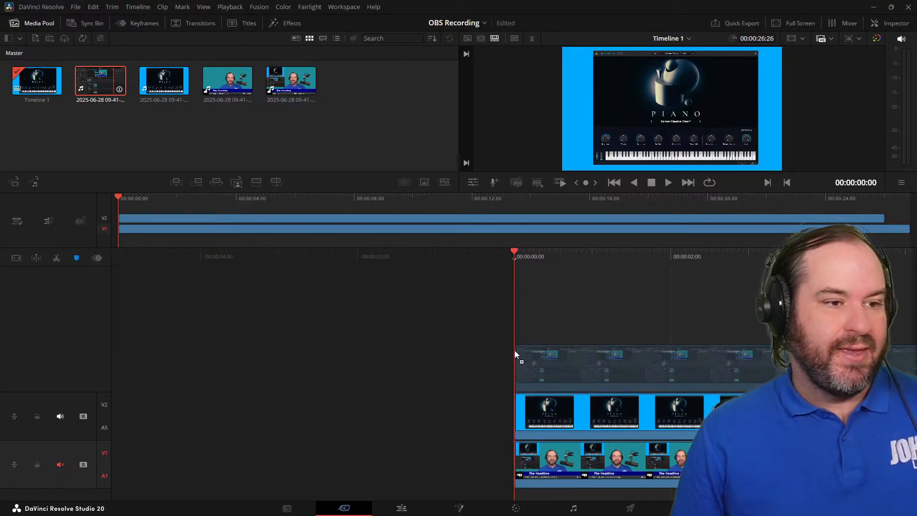
pyautogui.rightClick(519, 343)
pyautogui.click(520, 300)
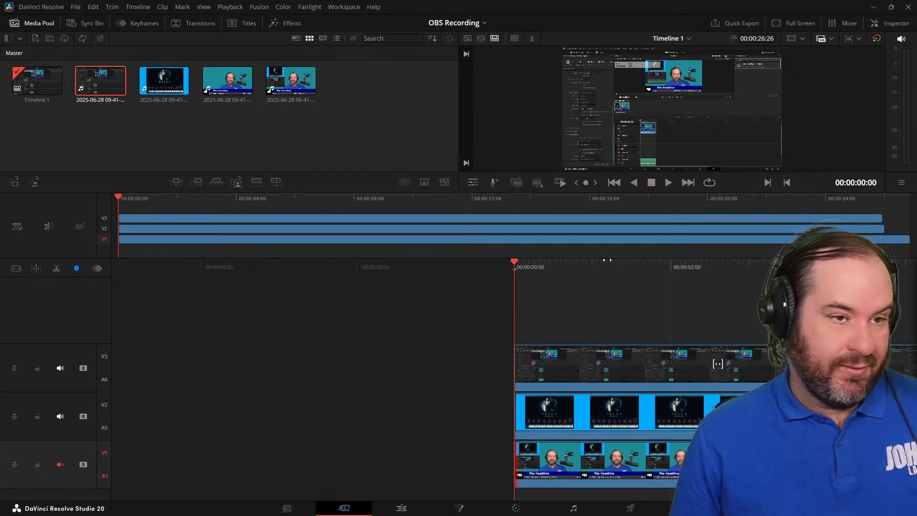
# Step: Switch to the Edit page and move the combined recording's video track up twice, above the music and davinci tracks
pyautogui.click(400, 508)
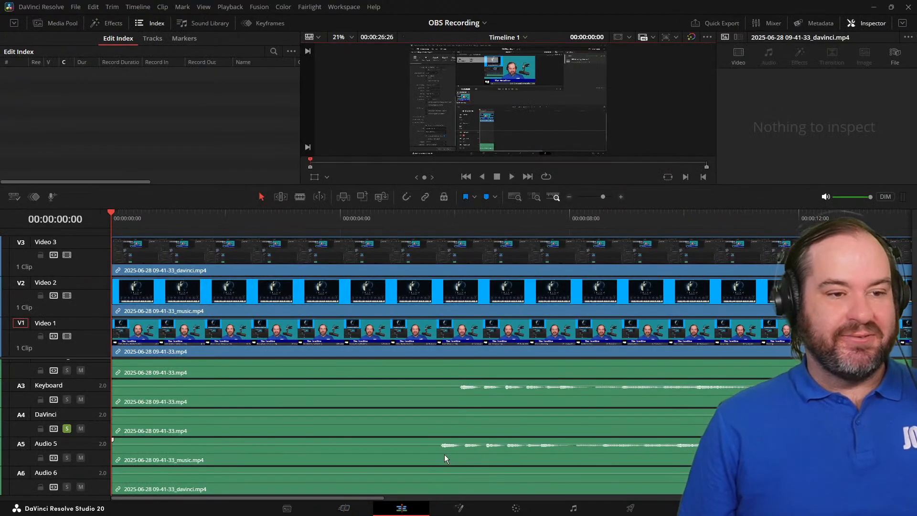
pyautogui.scroll(2, 444, 455)
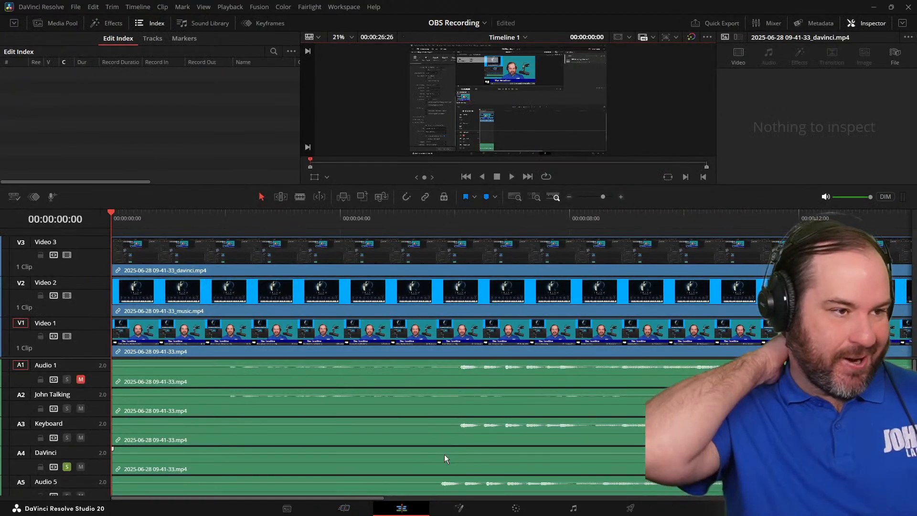
pyautogui.click(407, 337)
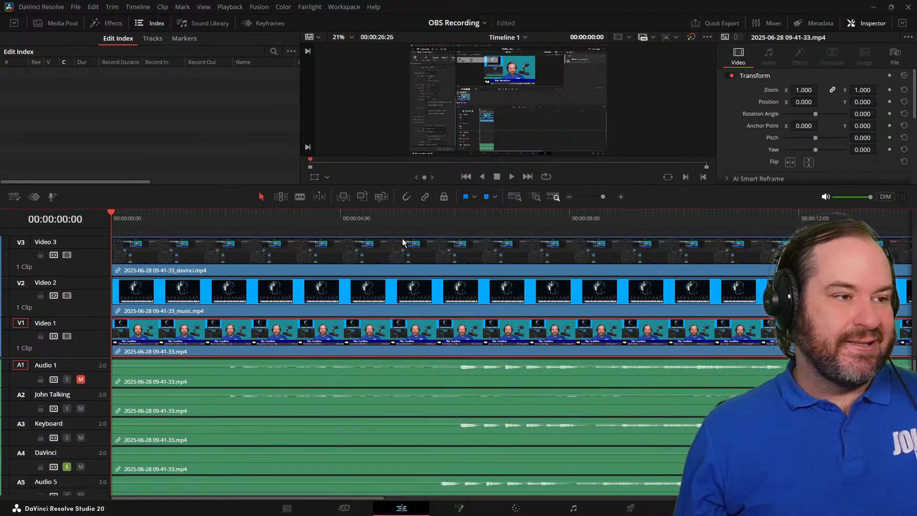
pyautogui.doubleClick(64, 322)
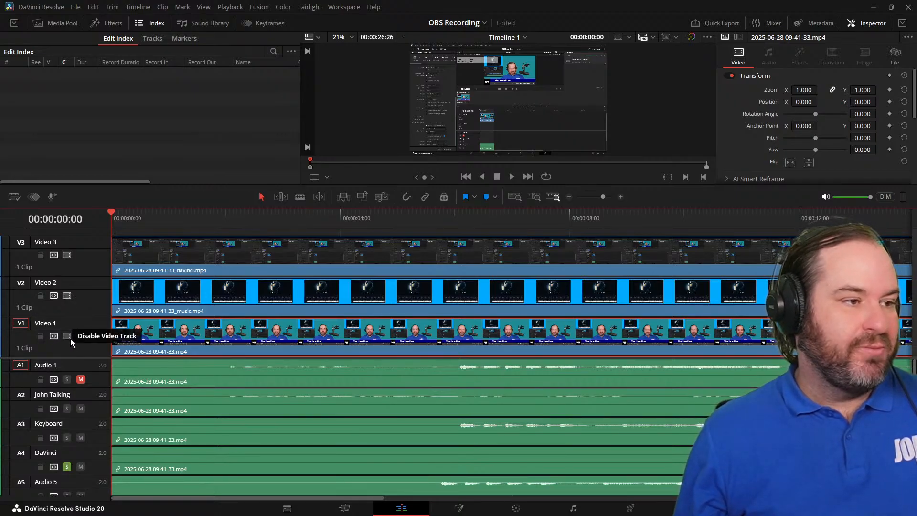
pyautogui.rightClick(89, 340)
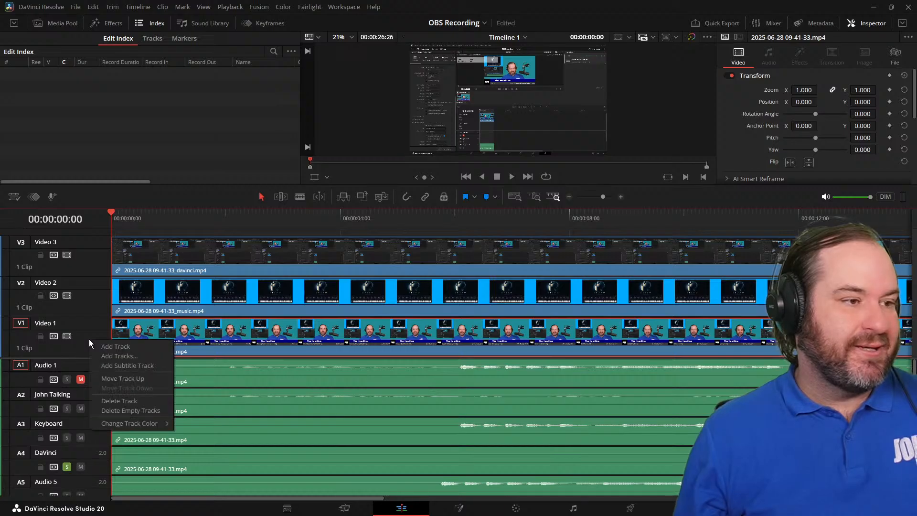
pyautogui.click(125, 379)
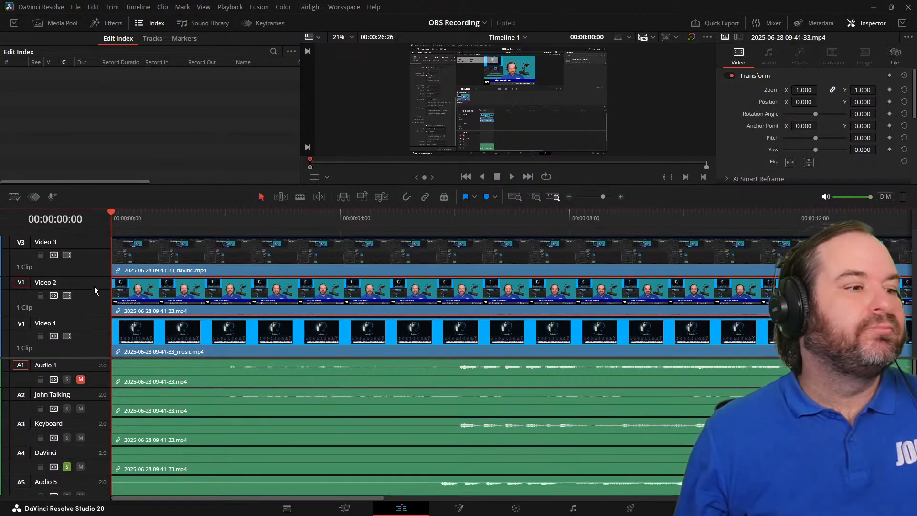
pyautogui.rightClick(93, 285)
pyautogui.click(120, 327)
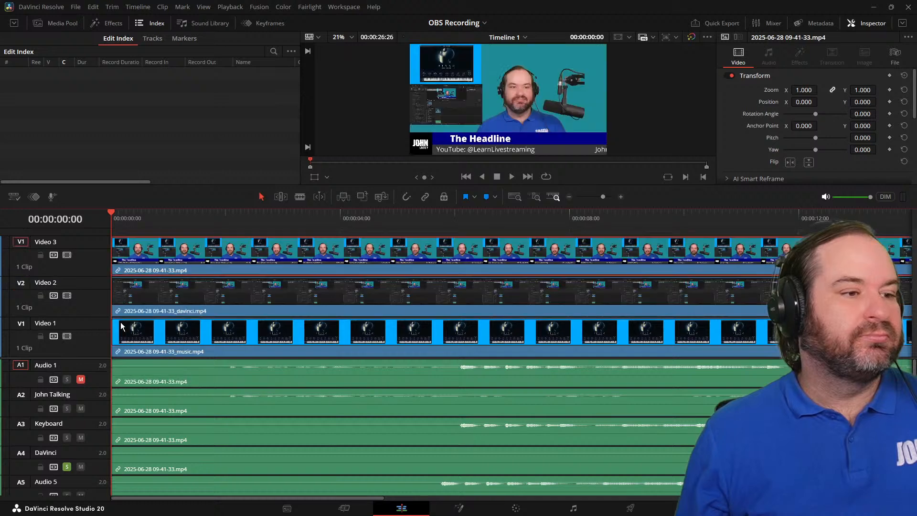
# Step: Play the timeline's first seconds, then unsolo the DaVinci audio track and unmute Audio 1
pyautogui.press('space')
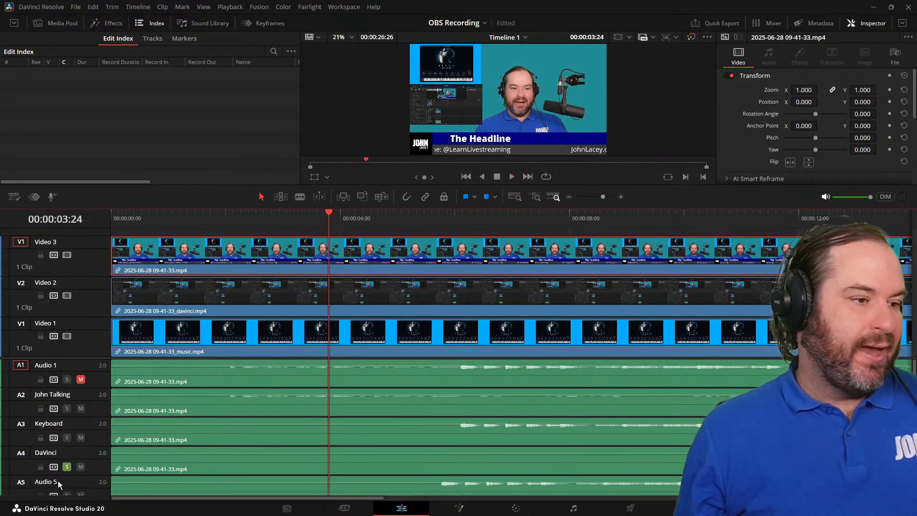
pyautogui.click(68, 466)
pyautogui.scroll(-2, 69, 469)
pyautogui.scroll(2, 68, 469)
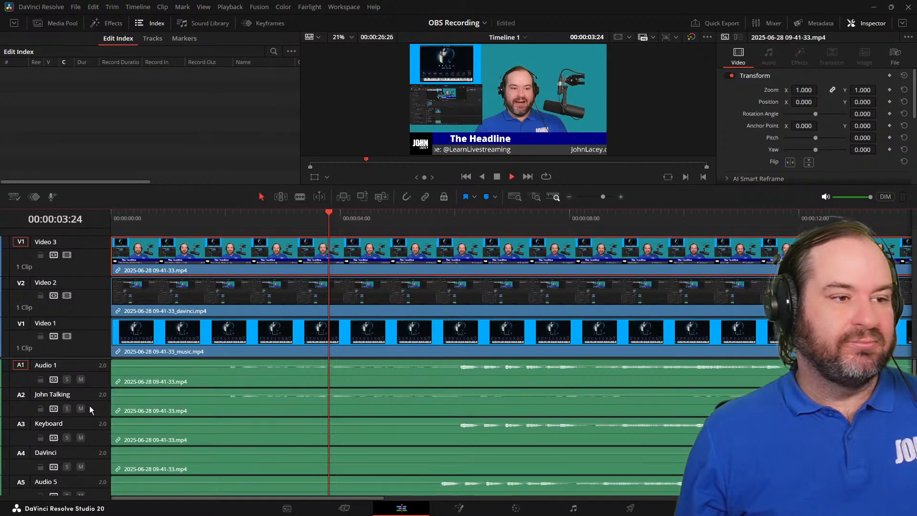
# Step: Play the timeline on to about 00:00:08:26 and look over the waveforms of all audio tracks
pyautogui.press('space')
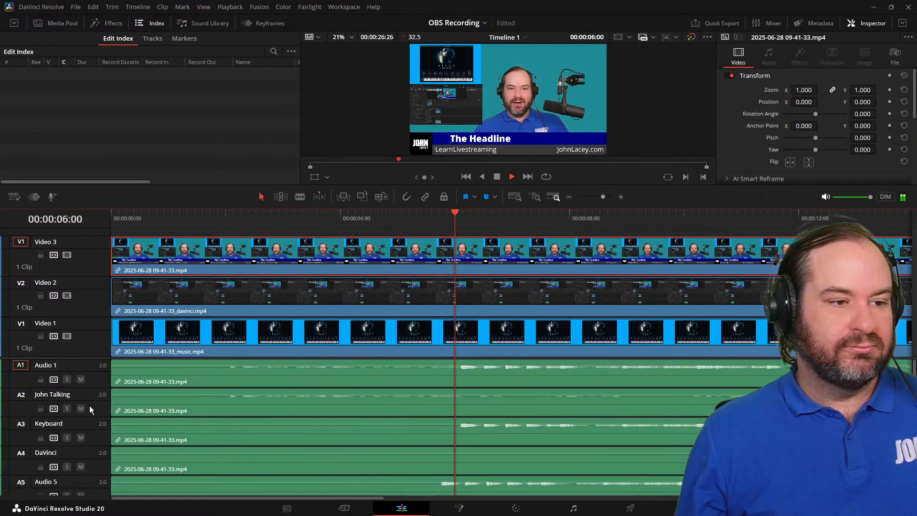
pyautogui.press('space')
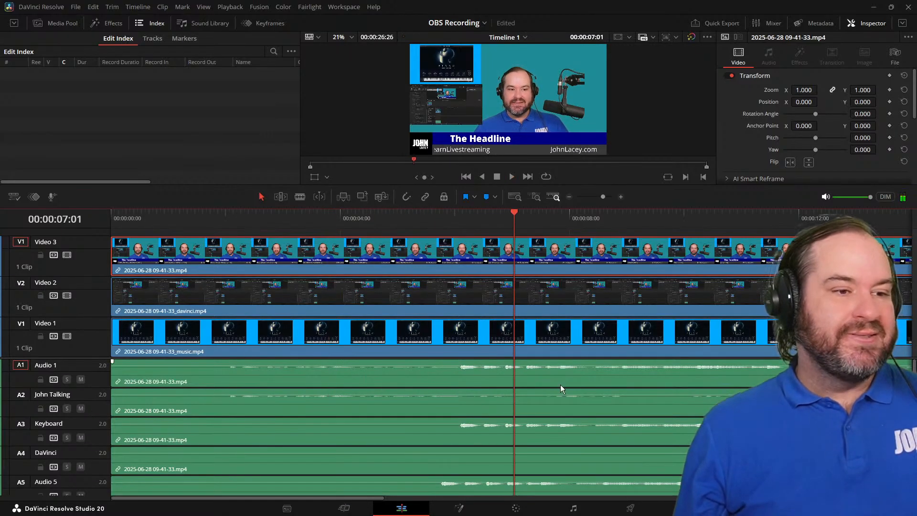
pyautogui.press('space')
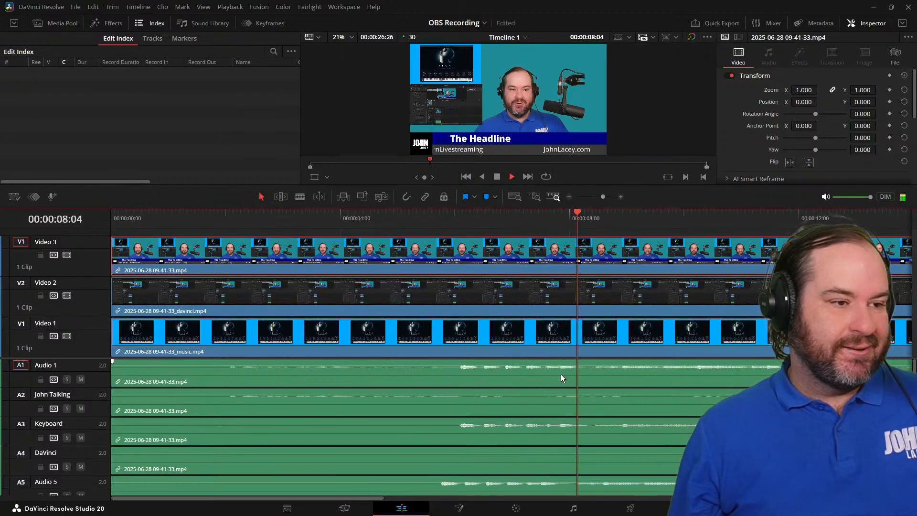
pyautogui.press('space')
pyautogui.scroll(-2, 538, 432)
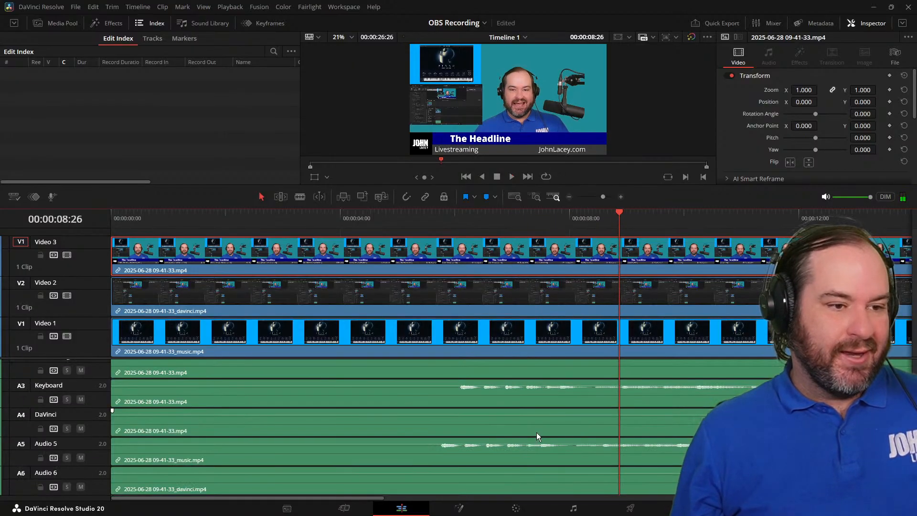
pyautogui.scroll(2, 537, 432)
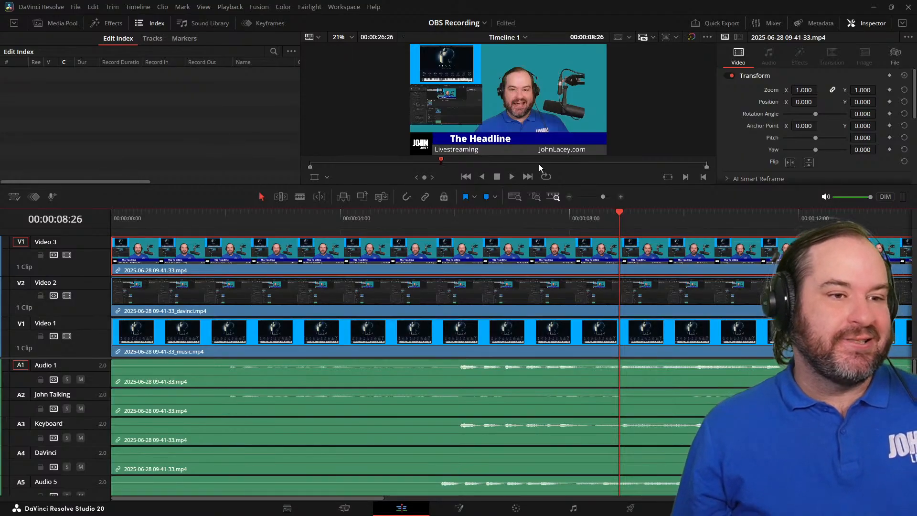
# Step: Split the combined, davinci and music video clips at 00:00:06:28
pyautogui.moveTo(522, 221); pyautogui.dragTo(508, 220)
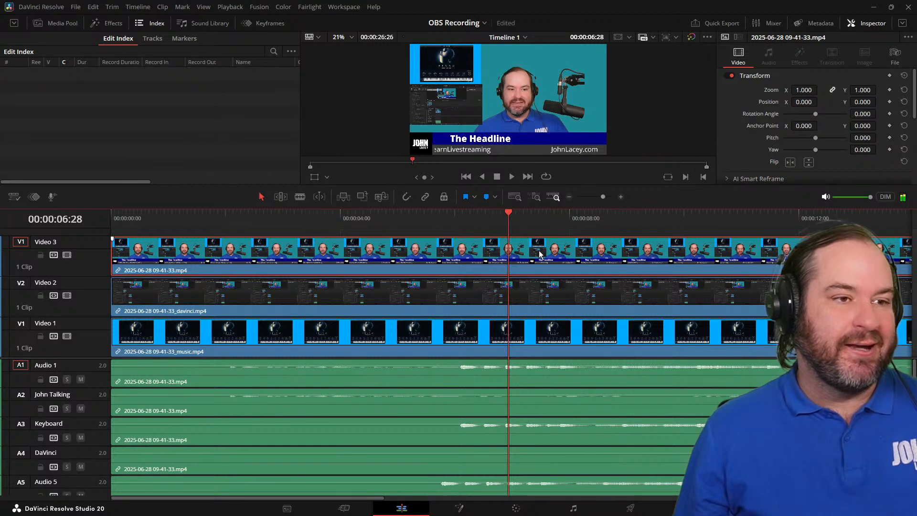
pyautogui.keyDown('ctrl'); pyautogui.click(535, 294); pyautogui.keyUp('ctrl')
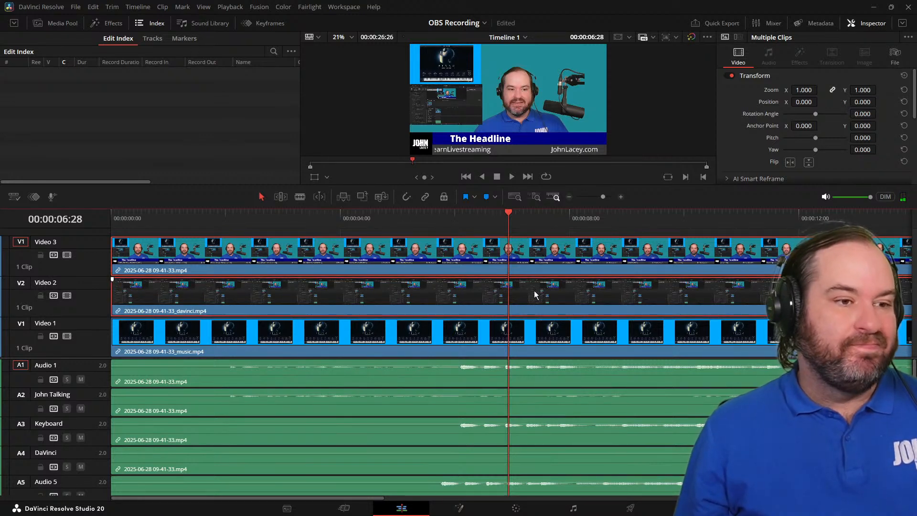
pyautogui.keyDown('ctrl'); pyautogui.click(550, 330); pyautogui.keyUp('ctrl')
pyautogui.hotkey('ctrl', 'b')
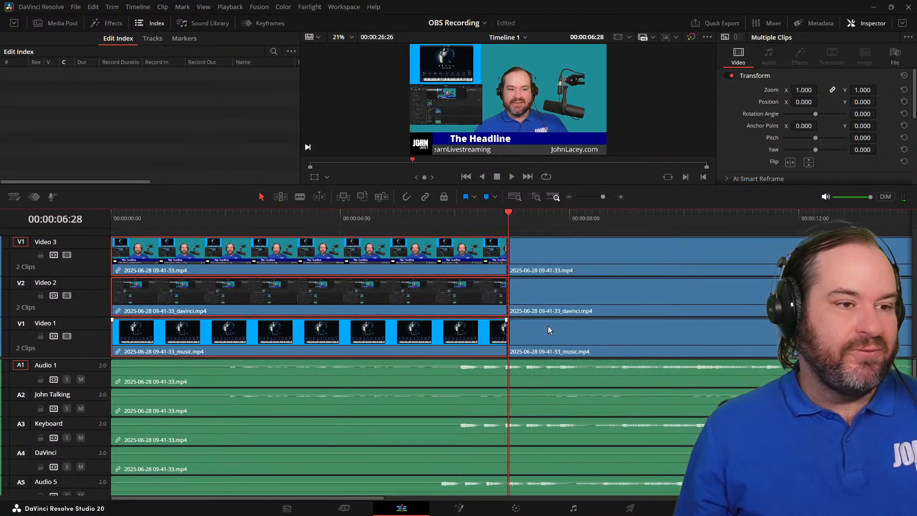
# Step: Split the second part of all three video clips again at 00:00:08:11
pyautogui.moveTo(510, 219); pyautogui.dragTo(591, 221)
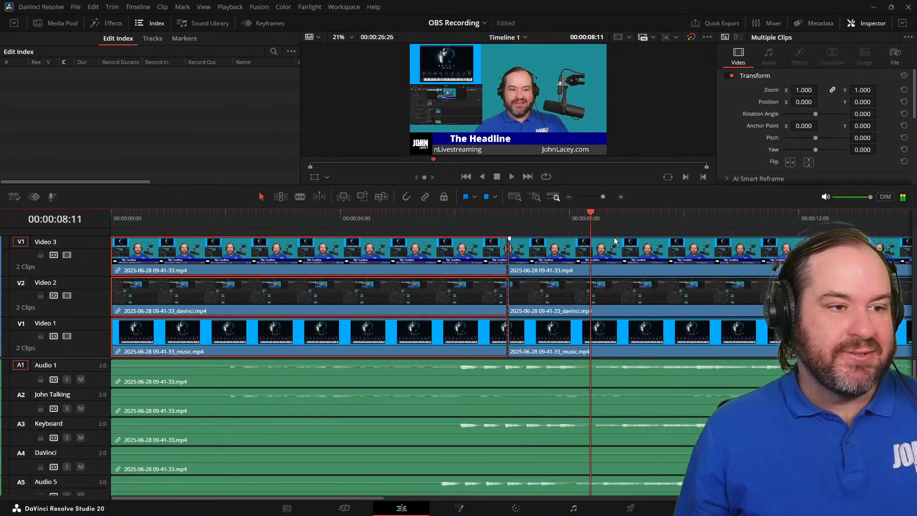
pyautogui.click(627, 257)
pyautogui.keyDown('ctrl'); pyautogui.click(641, 299); pyautogui.keyUp('ctrl')
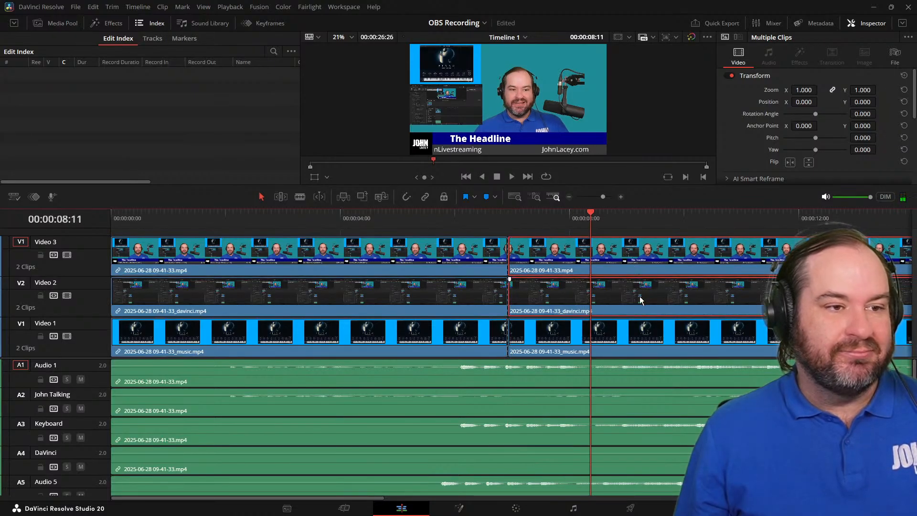
pyautogui.keyDown('ctrl'); pyautogui.click(643, 333); pyautogui.keyUp('ctrl')
pyautogui.hotkey('ctrl', 'b')
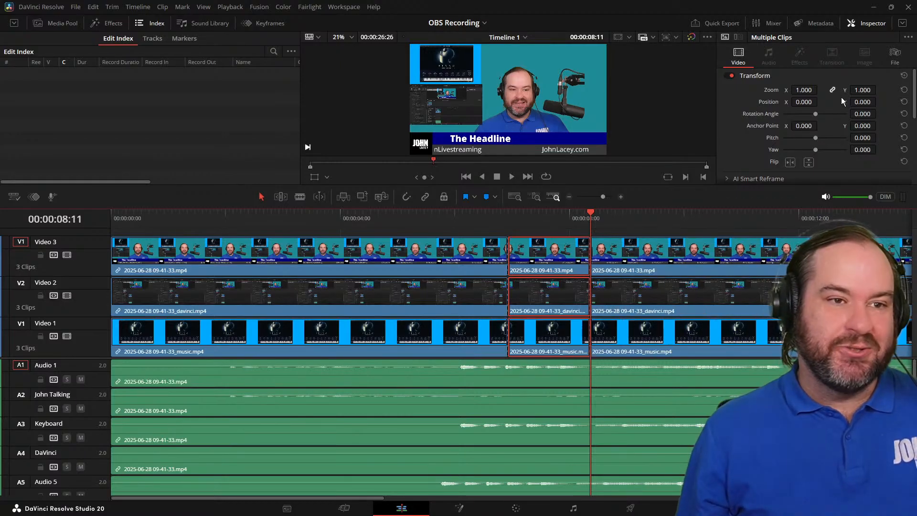
# Step: Set the opacity of the short middle segments on Video 3 and Video 2 to 0
pyautogui.scroll(-6, 735, 119)
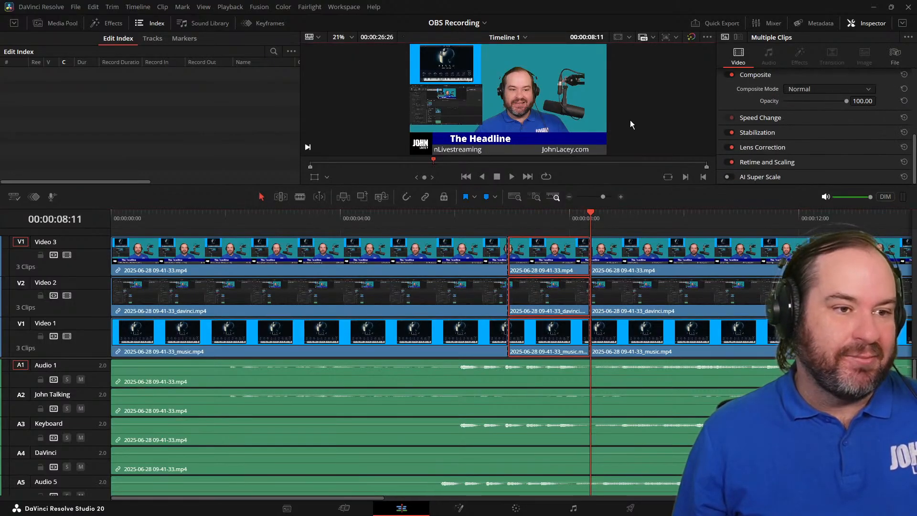
pyautogui.click(471, 272)
pyautogui.click(561, 262)
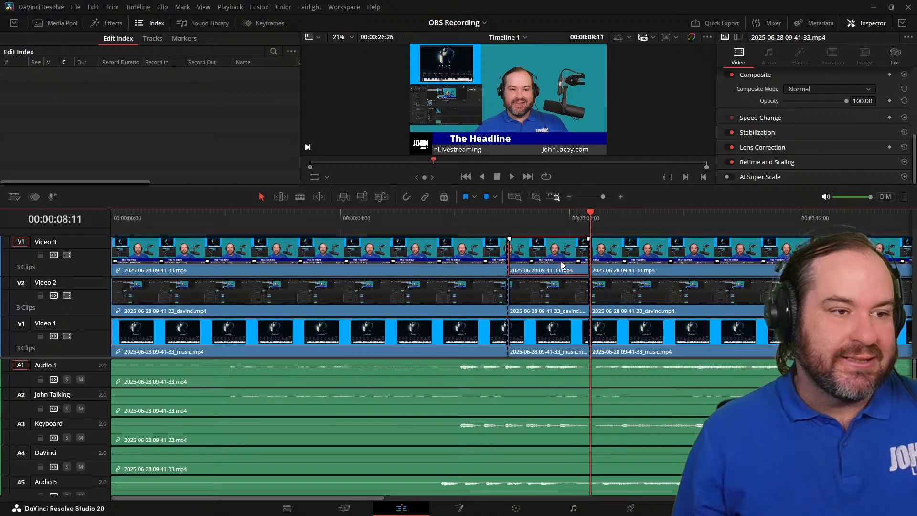
pyautogui.scroll(5, 779, 125)
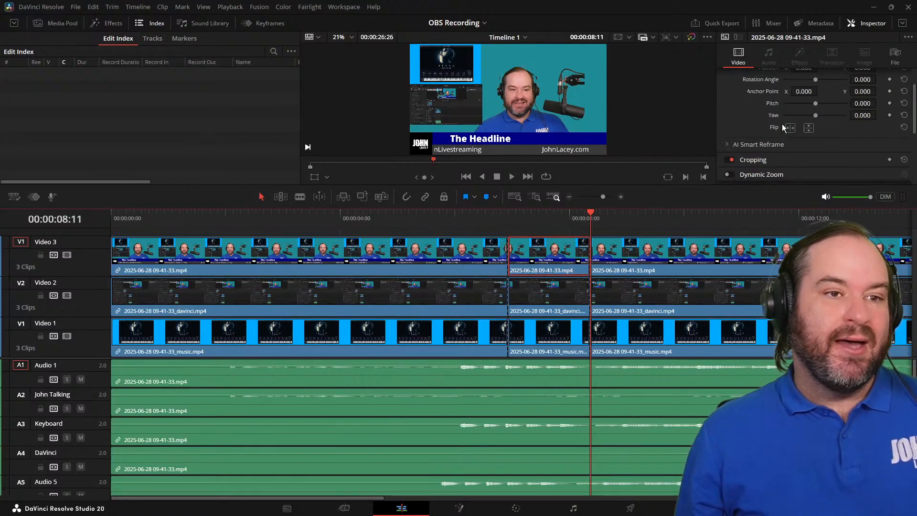
pyautogui.scroll(-1, 782, 125)
pyautogui.scroll(1, 782, 124)
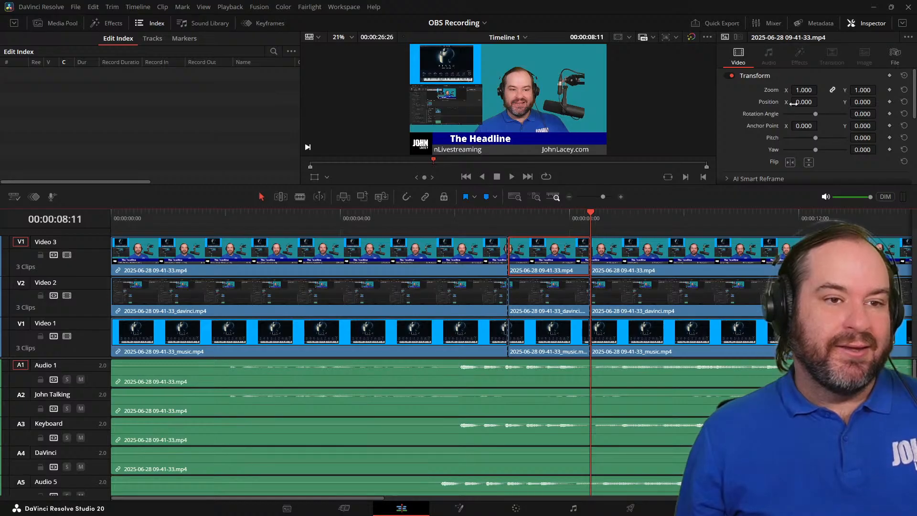
pyautogui.scroll(-3, 775, 113)
pyautogui.scroll(-2, 774, 136)
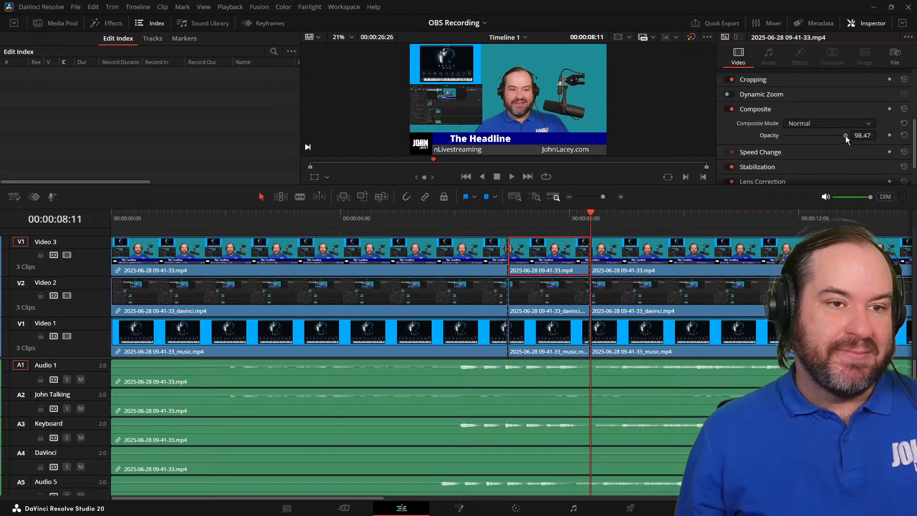
pyautogui.moveTo(846, 136); pyautogui.dragTo(756, 127)
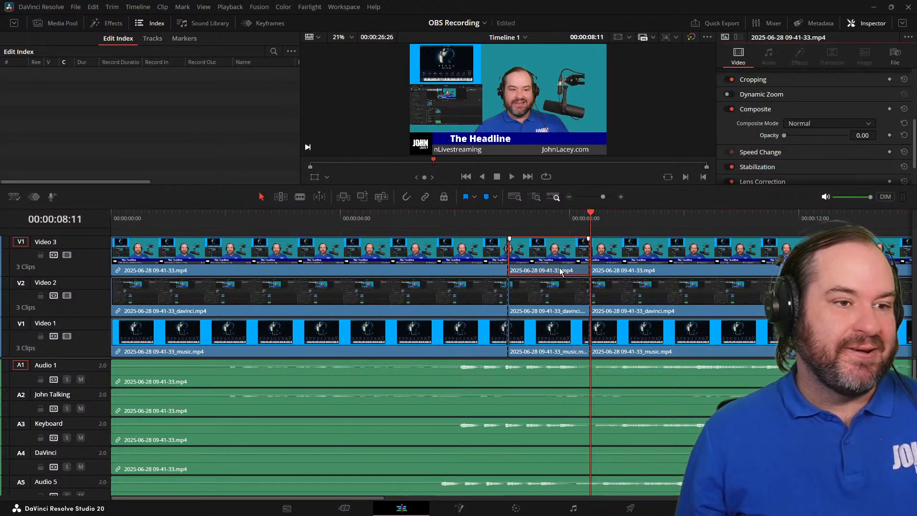
pyautogui.click(555, 296)
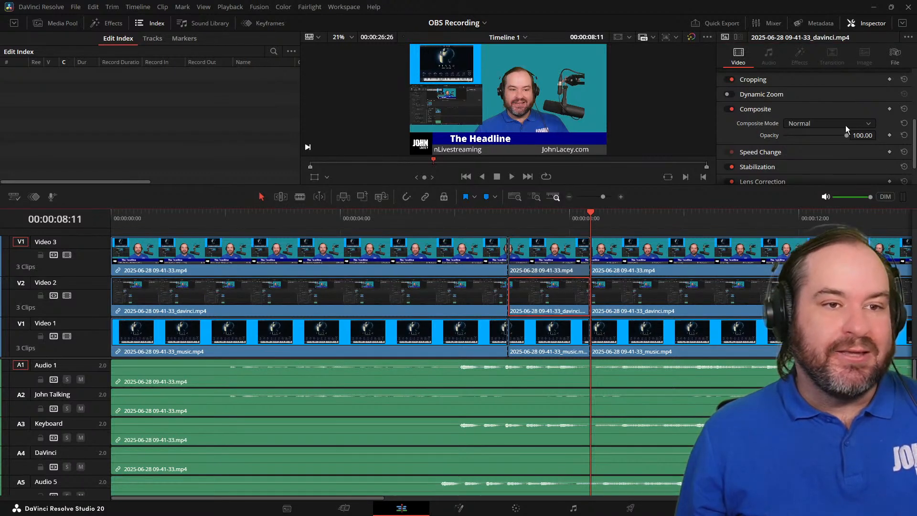
pyautogui.moveTo(846, 136); pyautogui.dragTo(711, 136)
# Step: Play the timeline from 00:00:05:26 across the middle segment, then select the music recording's audio clip on Audio 5
pyautogui.click(447, 222)
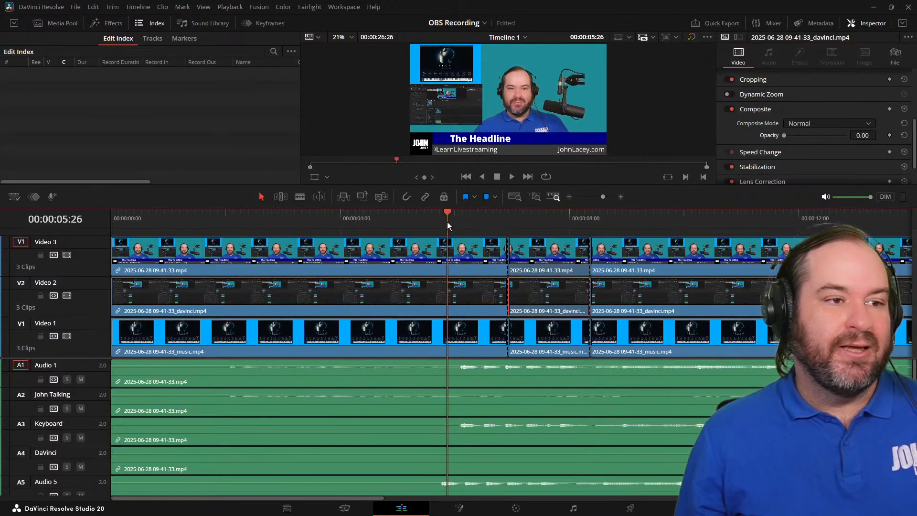
pyautogui.press('space')
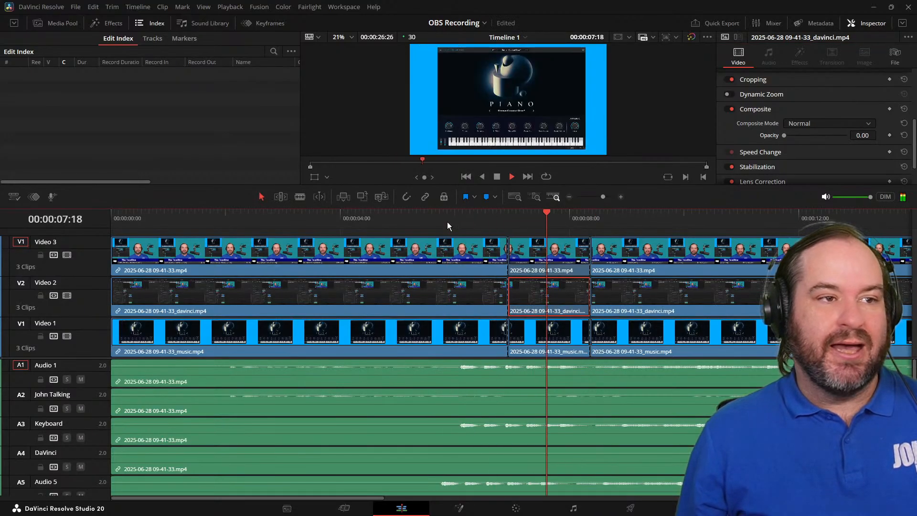
pyautogui.press('space')
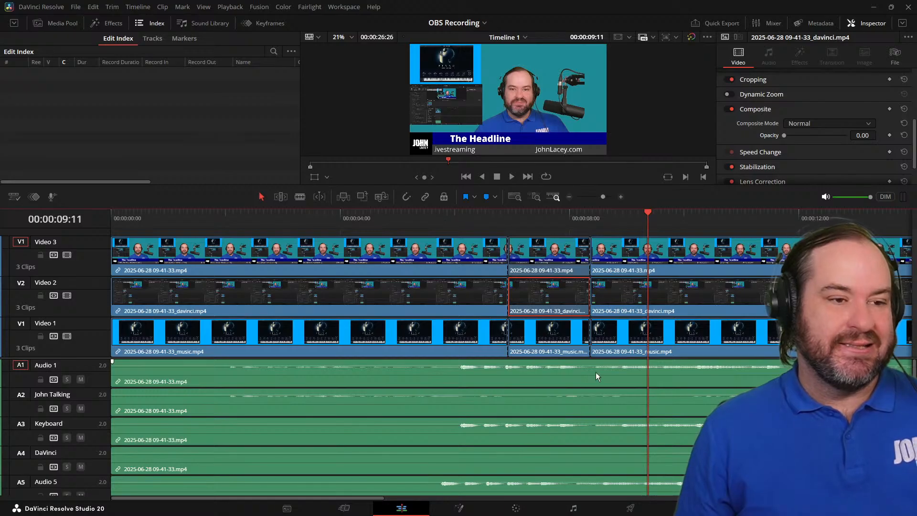
pyautogui.scroll(-2, 595, 373)
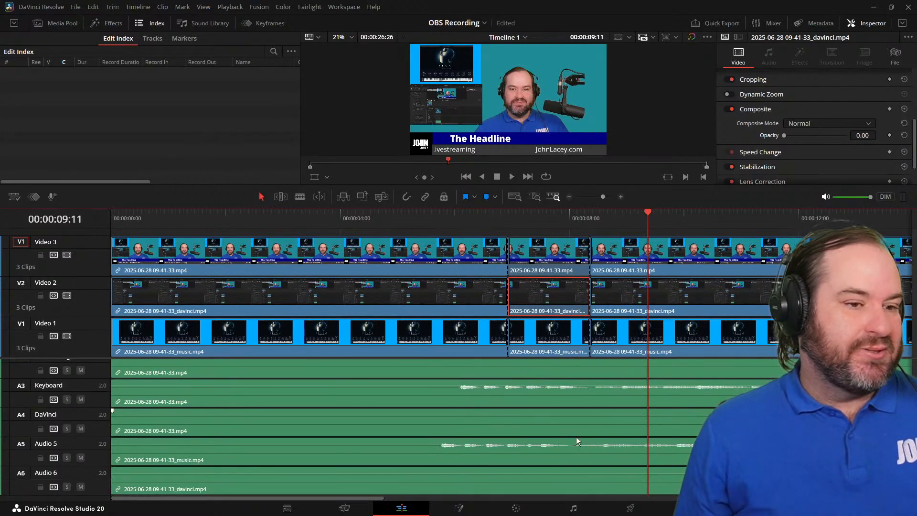
pyautogui.click(577, 450)
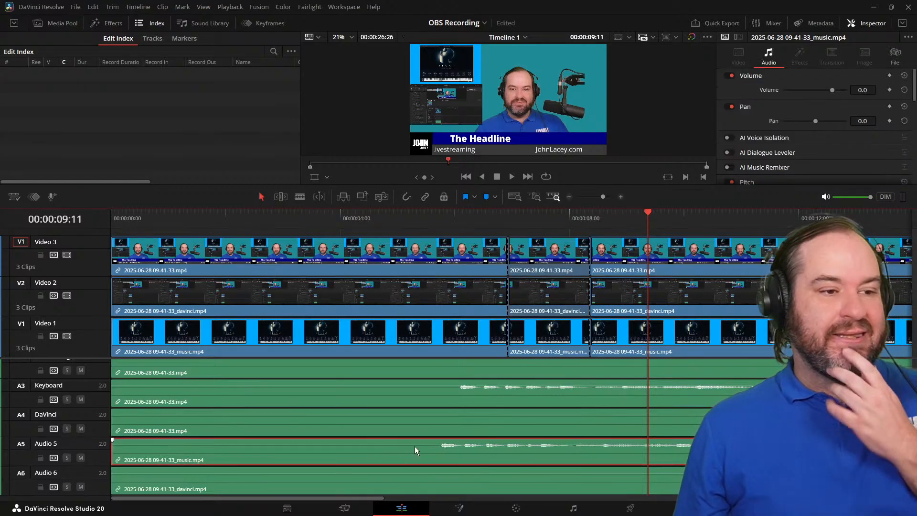
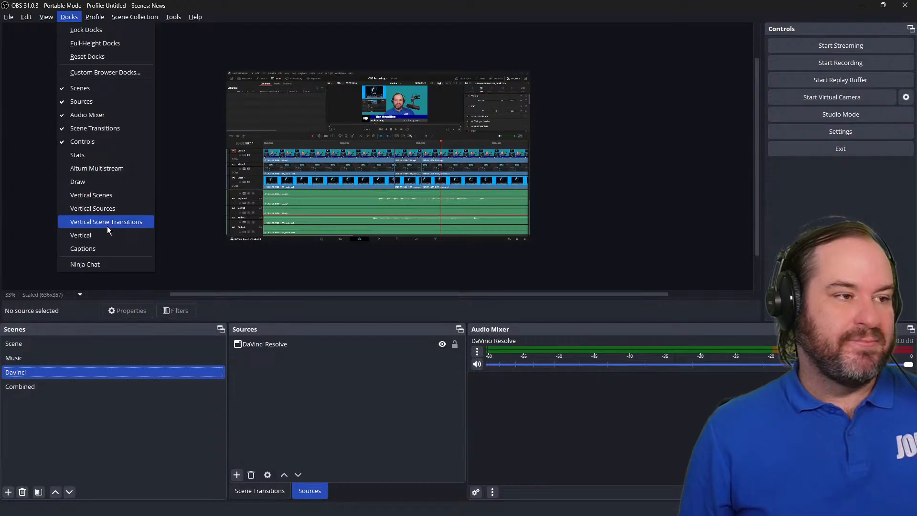
# Step: Switch to OBS, show the Vertical dock, and move the Controls dock beneath it
pyautogui.click(106, 235)
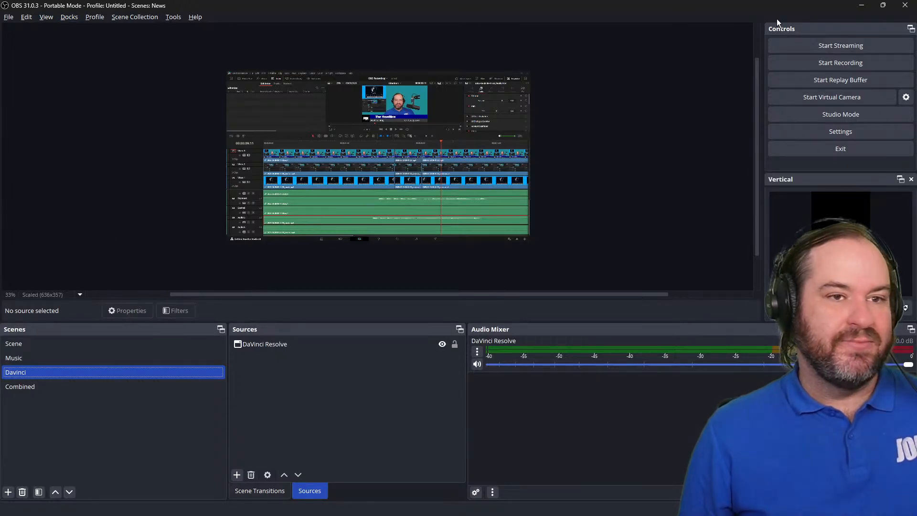
pyautogui.moveTo(830, 34); pyautogui.dragTo(802, 344)
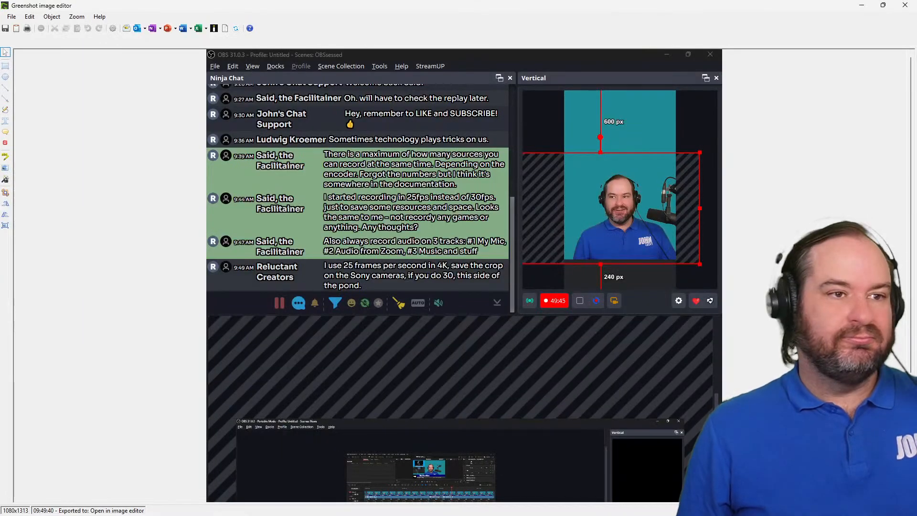
# Step: Examine the captured OBS screenshot, comparing its Vertical dock with the horizontal canvas preview, and minimise the image editor
pyautogui.scroll(-3, 461, 275)
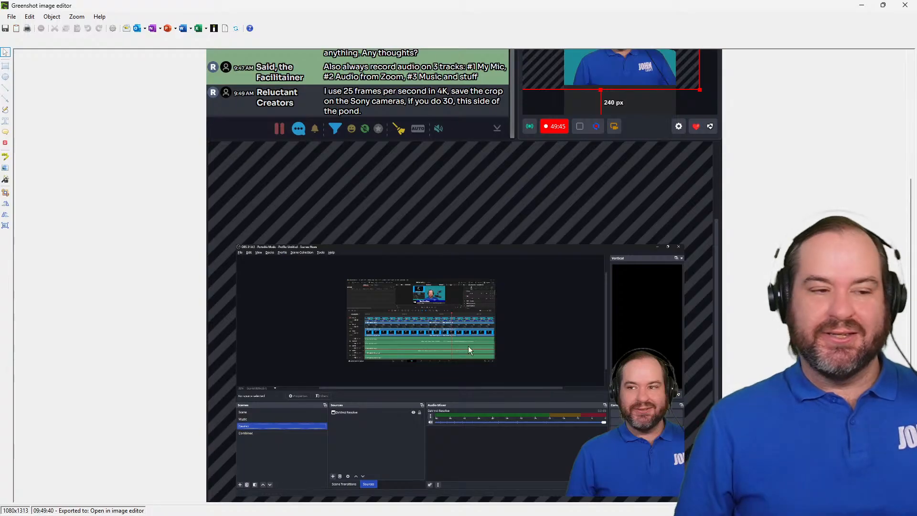
pyautogui.scroll(3, 548, 380)
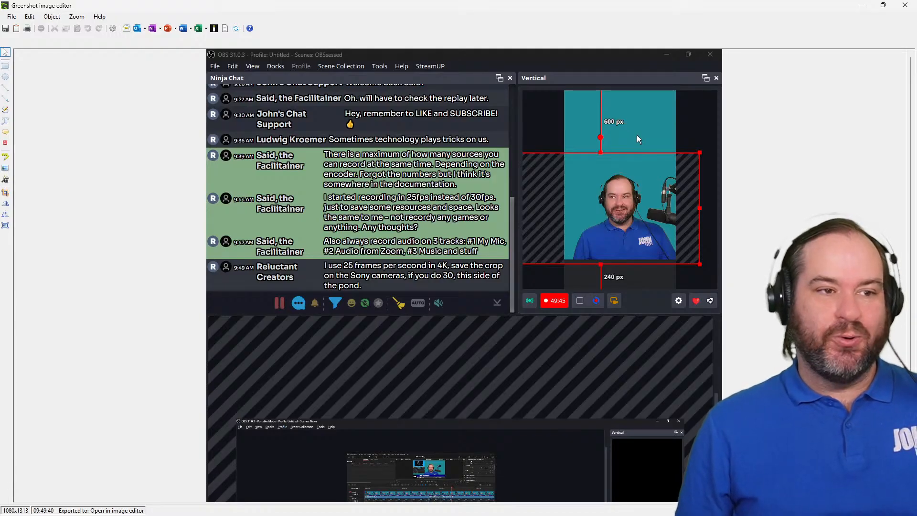
pyautogui.scroll(-3, 581, 348)
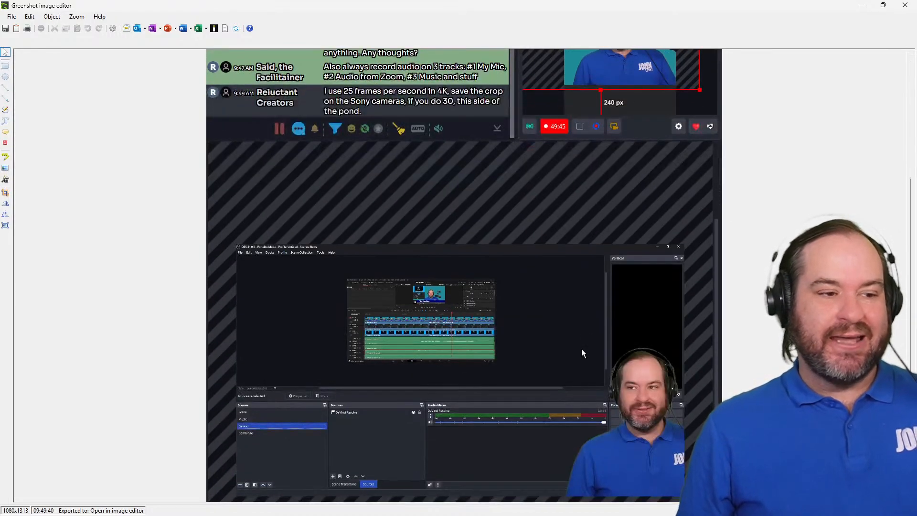
pyautogui.scroll(3, 581, 349)
pyautogui.scroll(1, 581, 349)
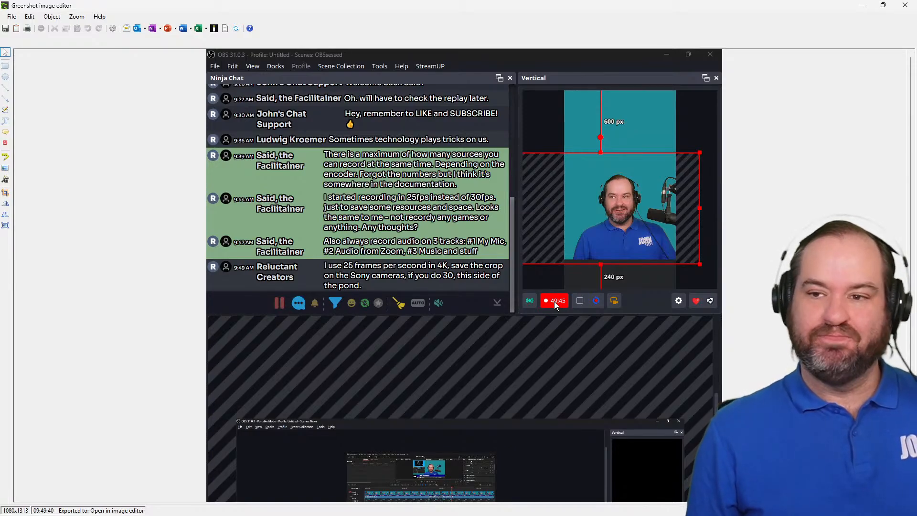
pyautogui.click(862, 5)
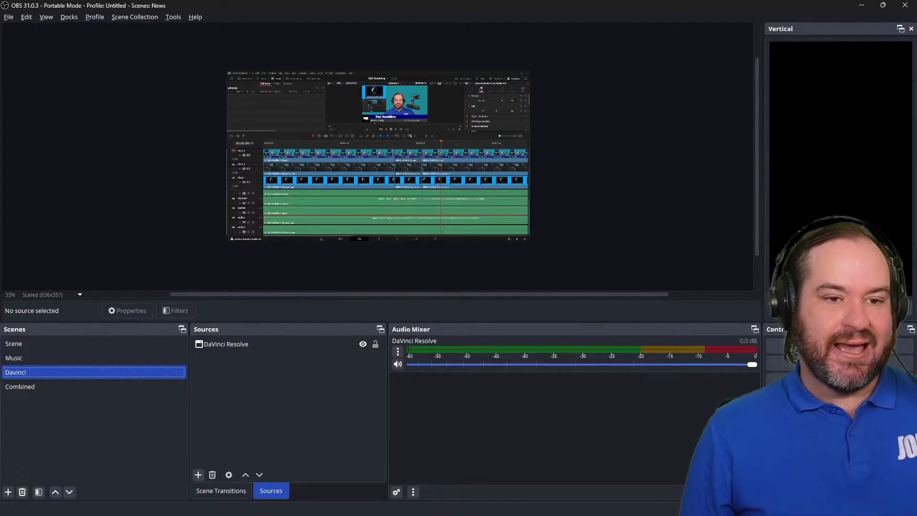
# Step: Open the Vertical dock's settings, review the General and Recording options, and close them without changes
pyautogui.click(890, 307)
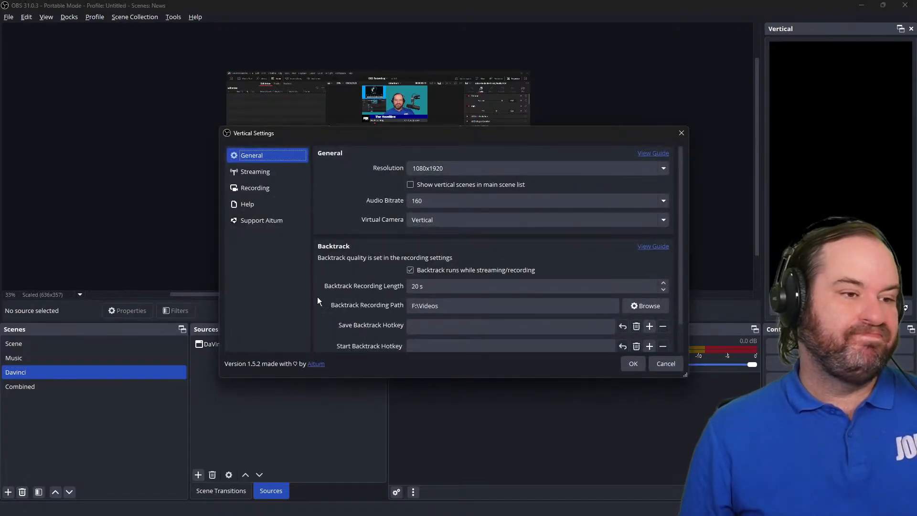
pyautogui.scroll(-1, 333, 298)
pyautogui.click(263, 186)
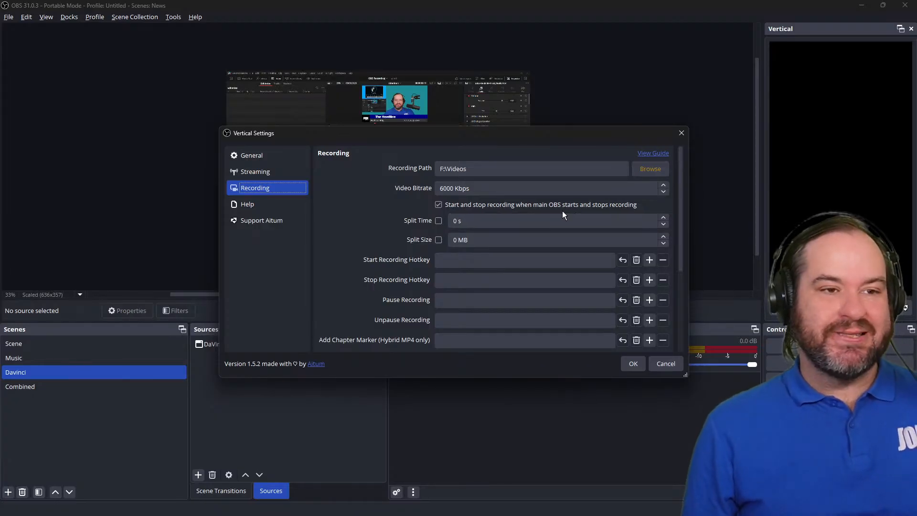
pyautogui.click(683, 133)
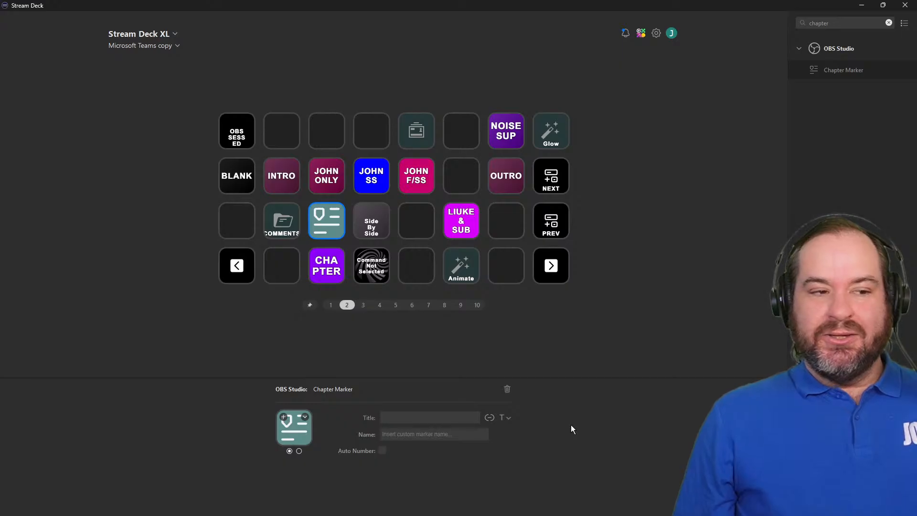
# Step: In Stream Deck, convert the Chapter Marker key into a multi action and add an OBS Studio Scene action set to John Only
pyautogui.rightClick(332, 222)
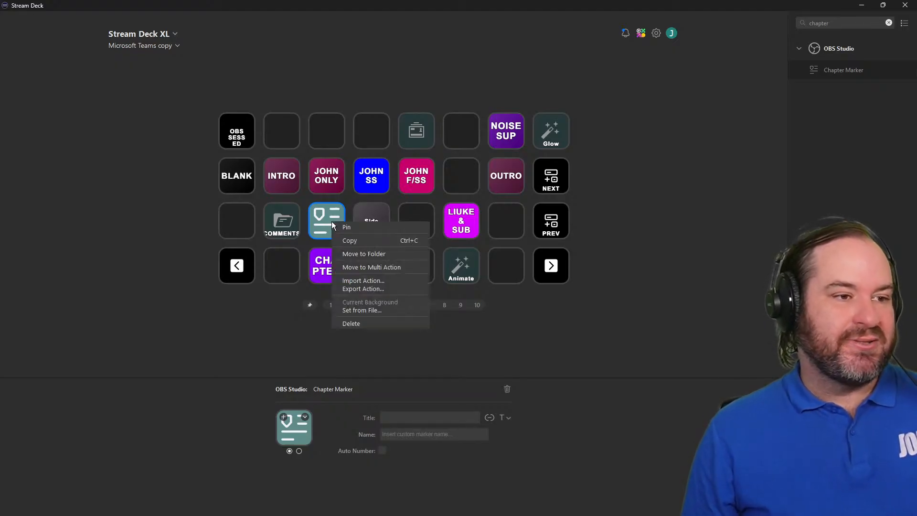
pyautogui.click(369, 266)
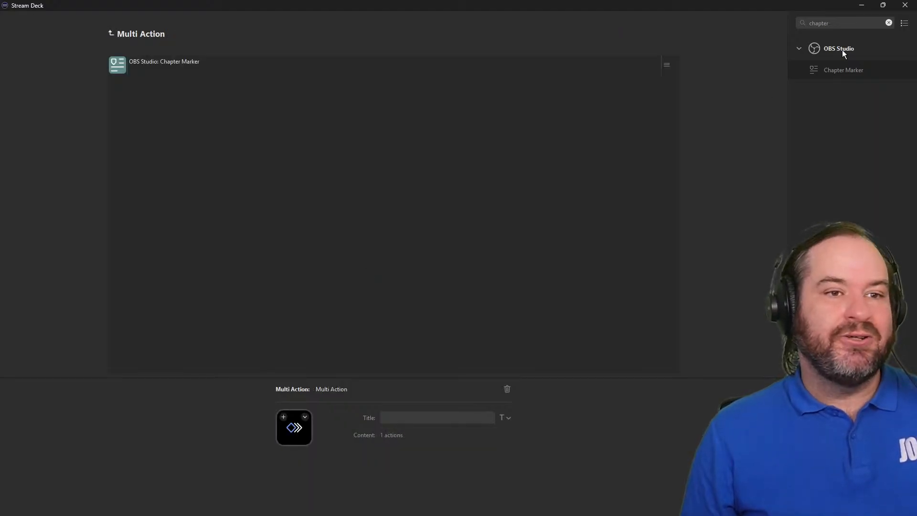
pyautogui.click(888, 23)
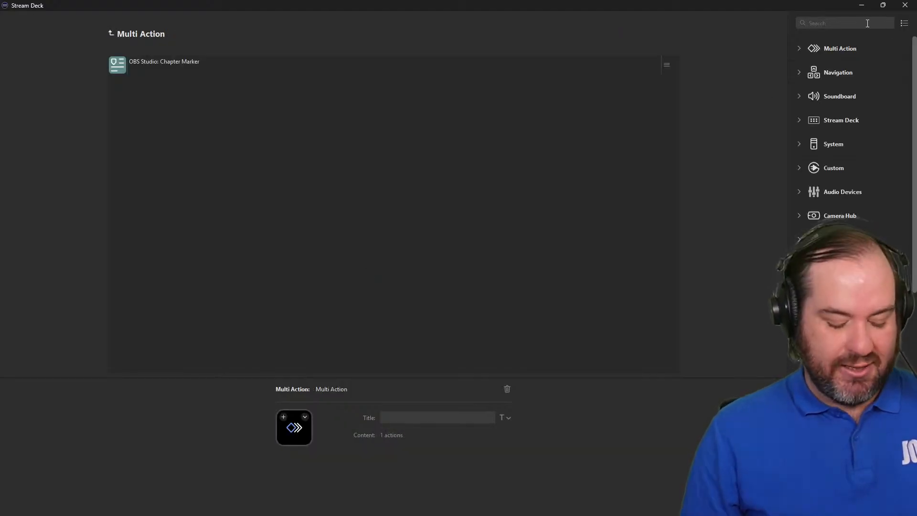
pyautogui.write('scene')
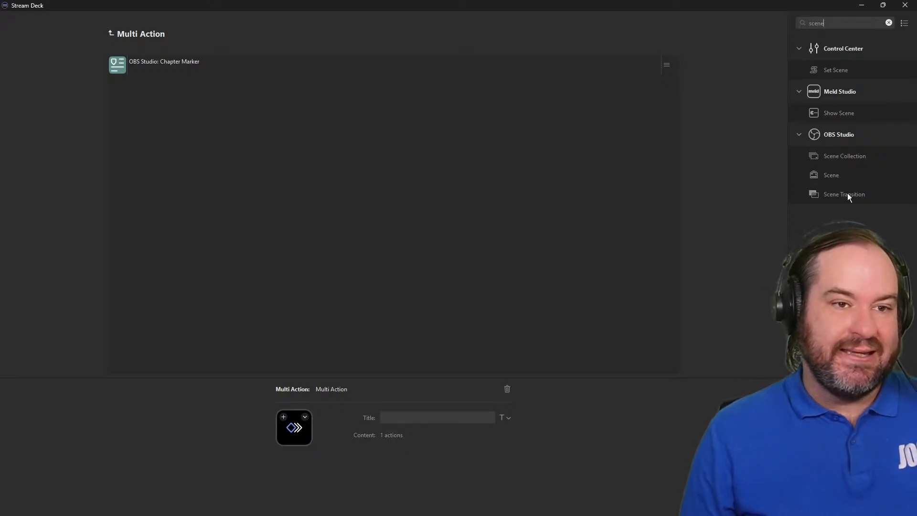
pyautogui.moveTo(869, 177)
pyautogui.mouseDown()
pyautogui.moveTo(418, 113)
pyautogui.moveTo(292, 56)
pyautogui.moveTo(290, 69)
pyautogui.moveTo(293, 22)
pyautogui.moveTo(292, 82)
pyautogui.mouseUp()
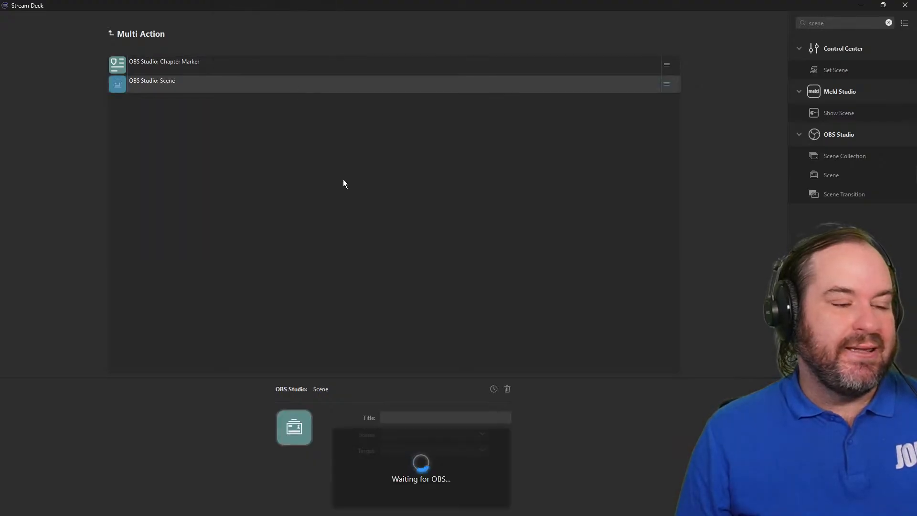
pyautogui.click(482, 435)
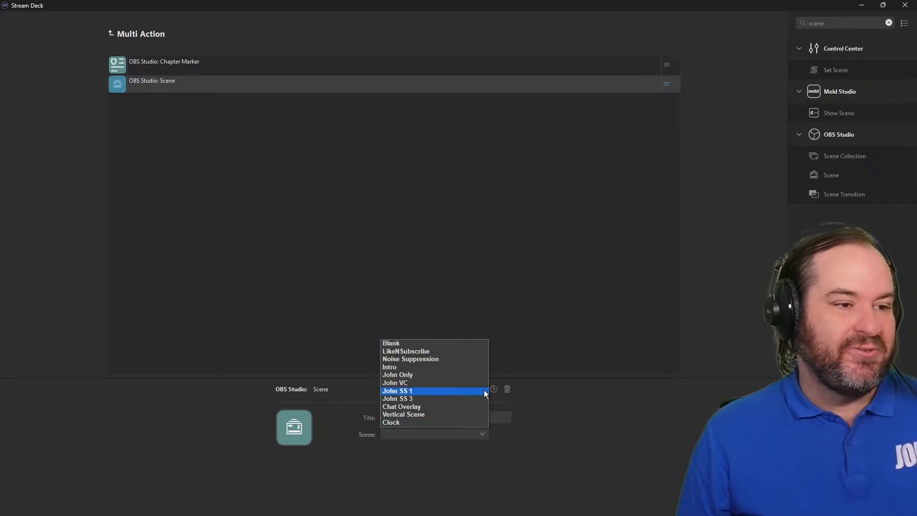
pyautogui.click(477, 376)
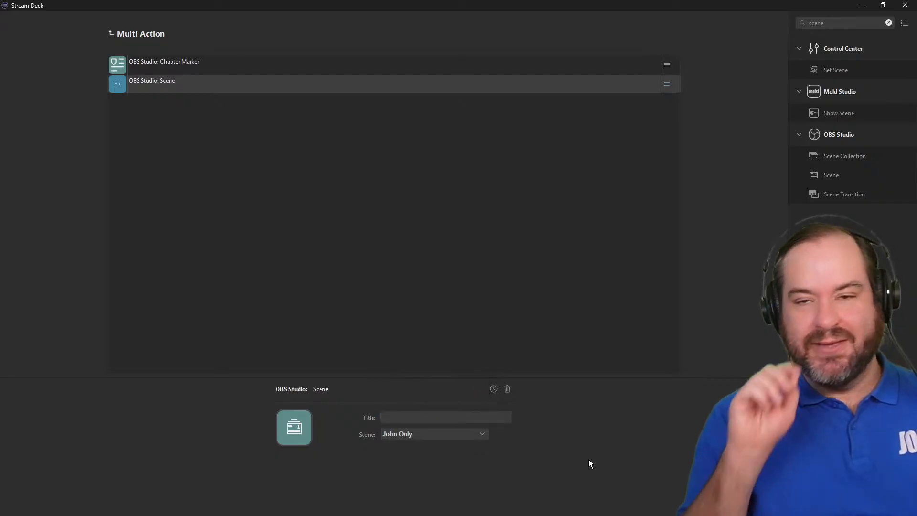
# Step: Set the Chapter Marker action's custom delay before the next action to 1 ms
pyautogui.click(564, 64)
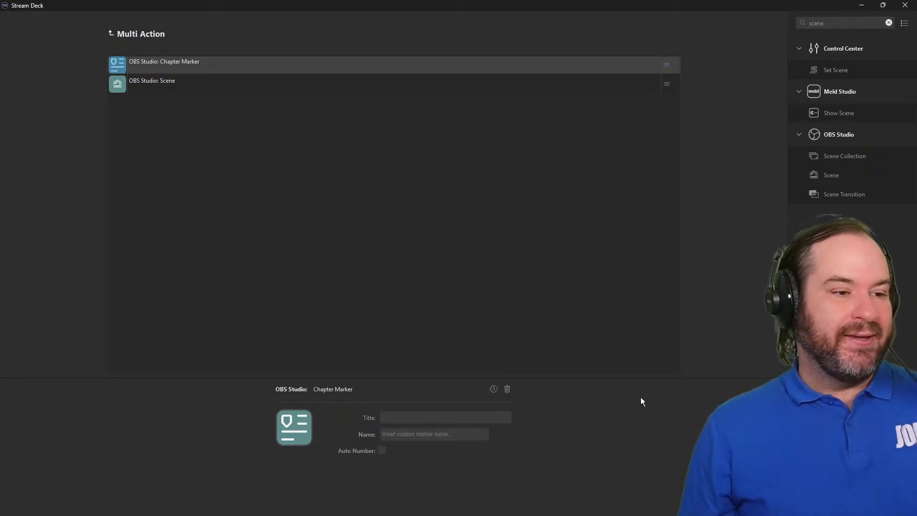
pyautogui.click(340, 209)
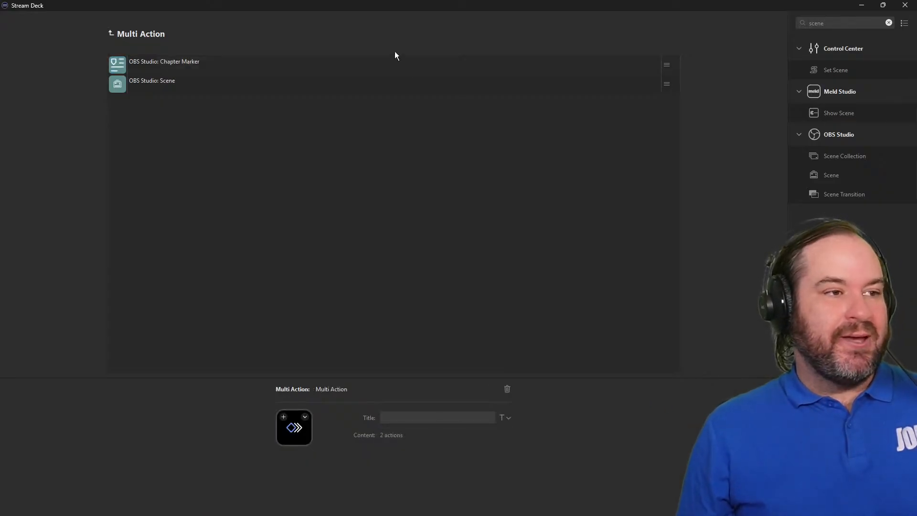
pyautogui.click(402, 78)
pyautogui.click(403, 69)
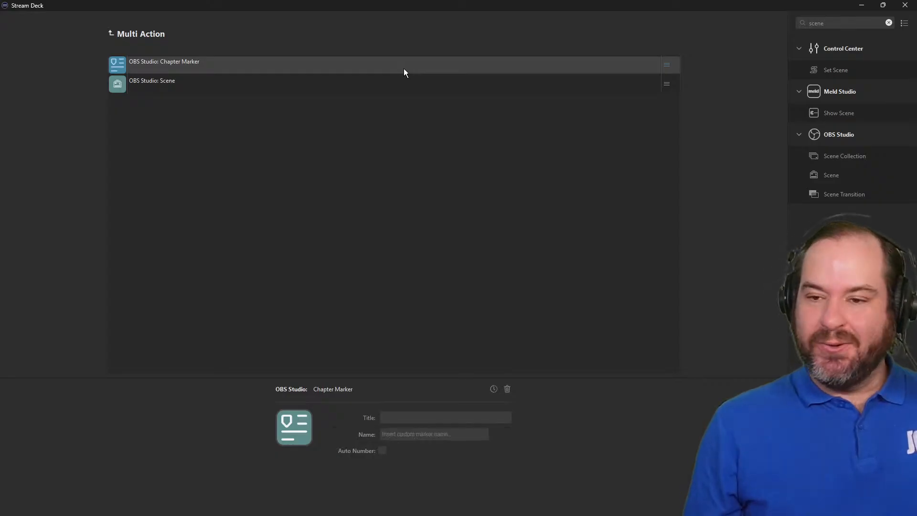
pyautogui.click(494, 390)
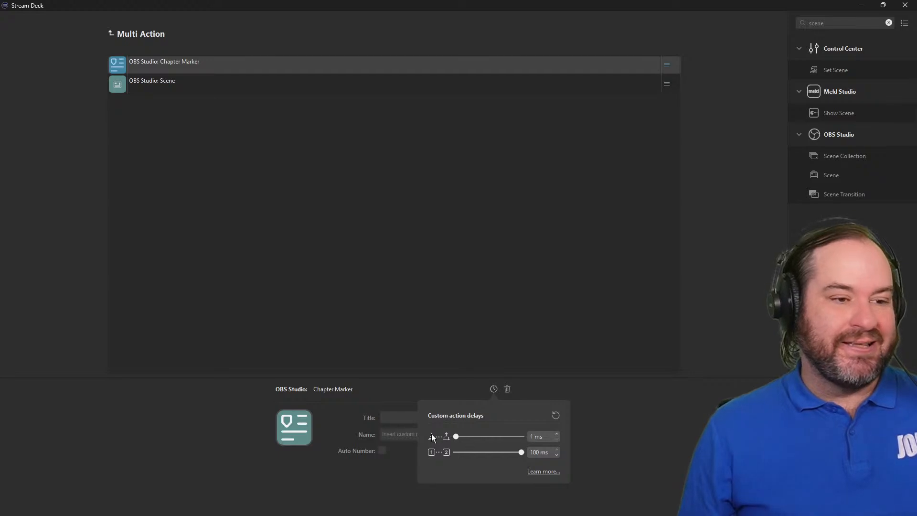
pyautogui.moveTo(526, 453); pyautogui.dragTo(359, 455)
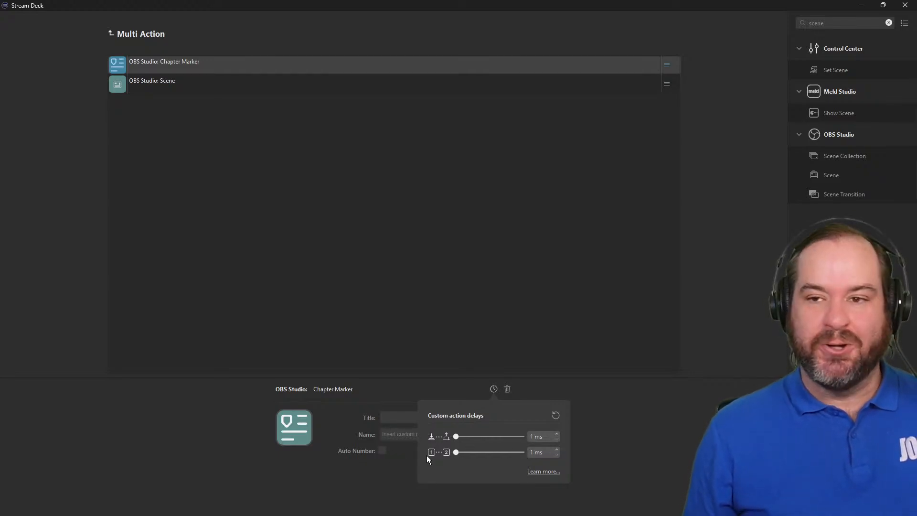
pyautogui.click(673, 379)
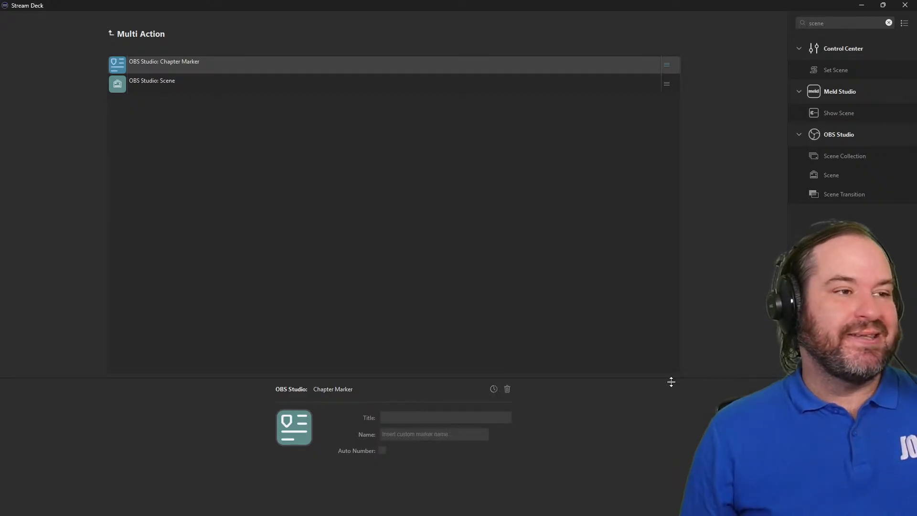
# Step: Check the custom action delays of the OBS Studio Scene action and close them unchanged
pyautogui.click(572, 88)
pyautogui.click(494, 389)
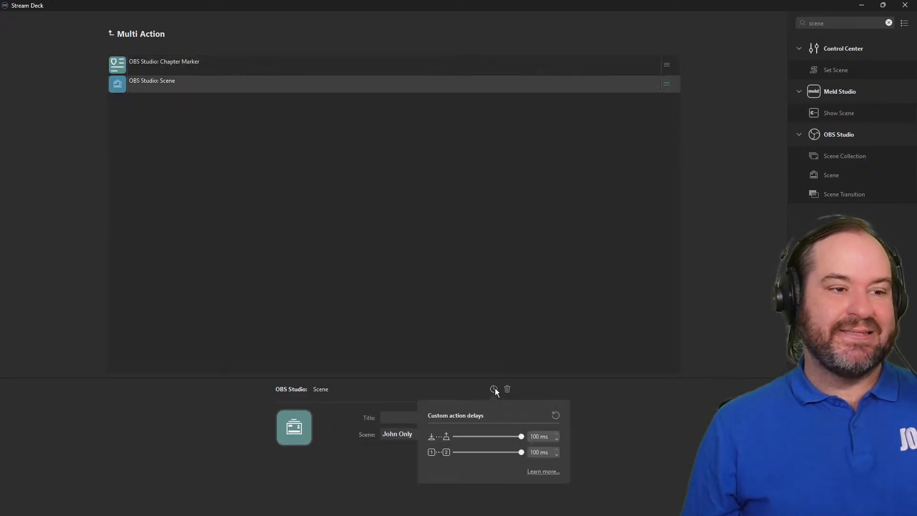
pyautogui.click(598, 378)
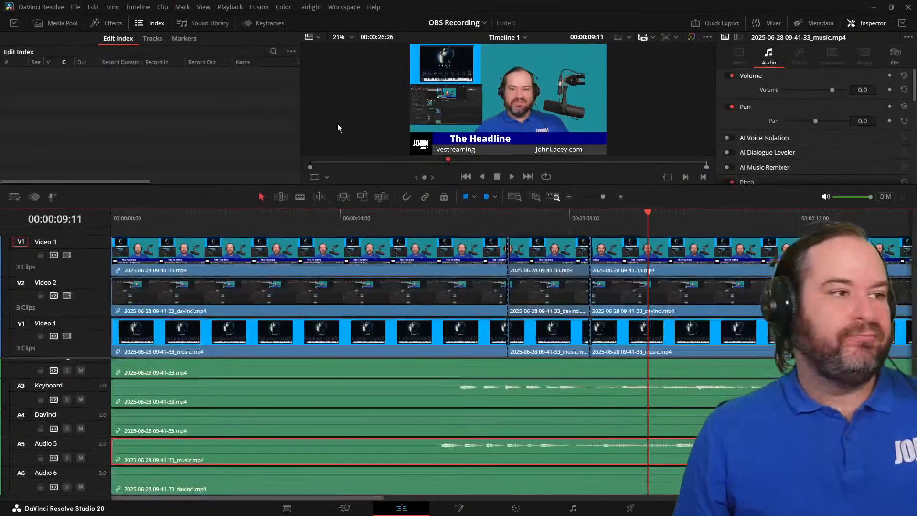
# Step: In DaVinci Resolve, view the new timeline's start timecode in the user Editing preferences and cancel the dialog
pyautogui.click(76, 7)
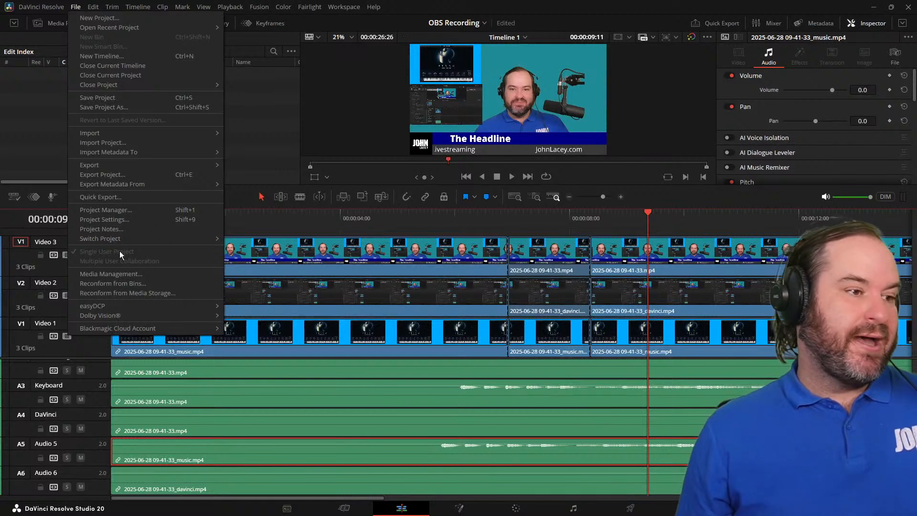
pyautogui.moveTo(64, 7)
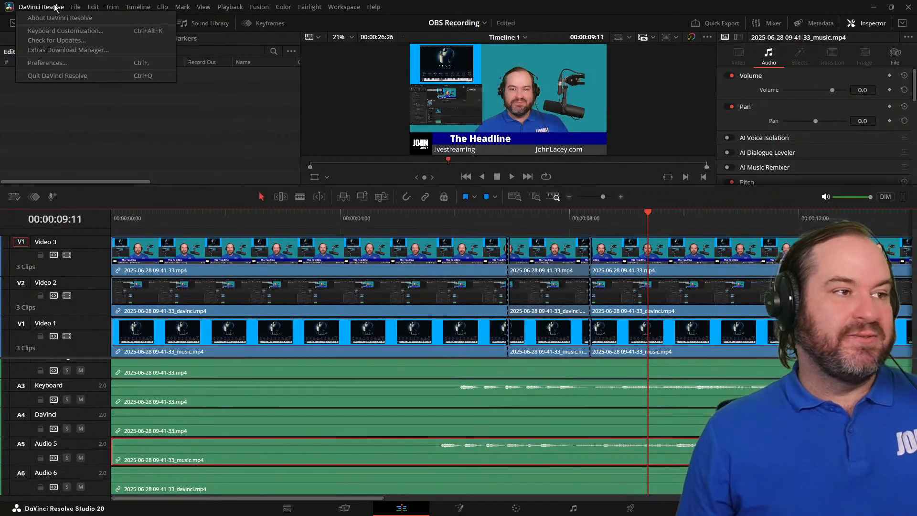
pyautogui.click(64, 65)
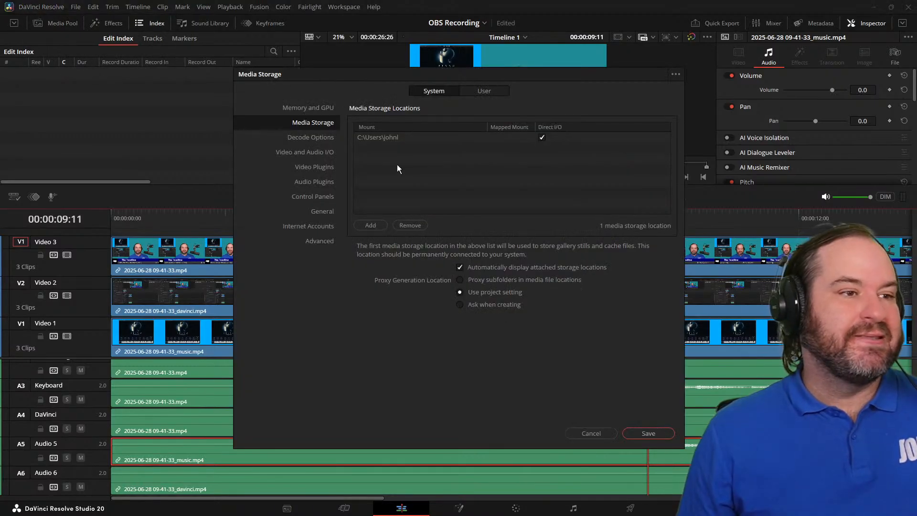
pyautogui.click(487, 94)
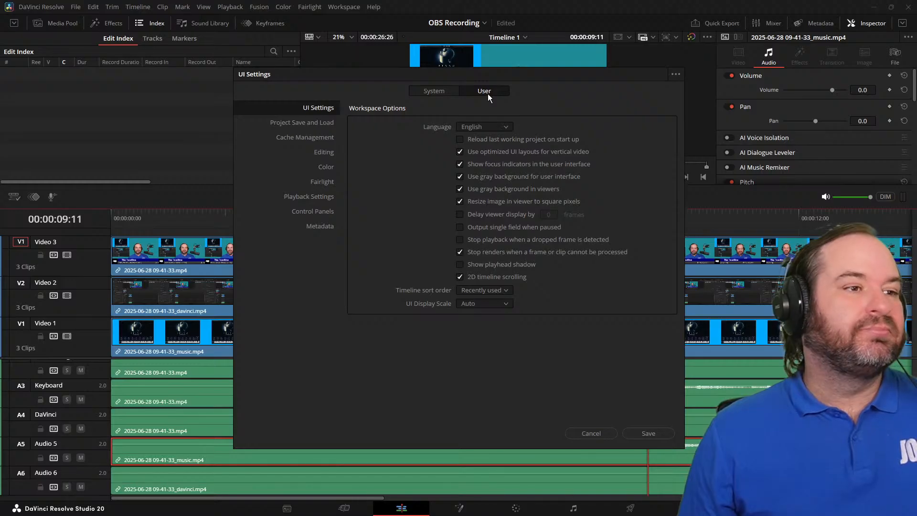
pyautogui.click(332, 151)
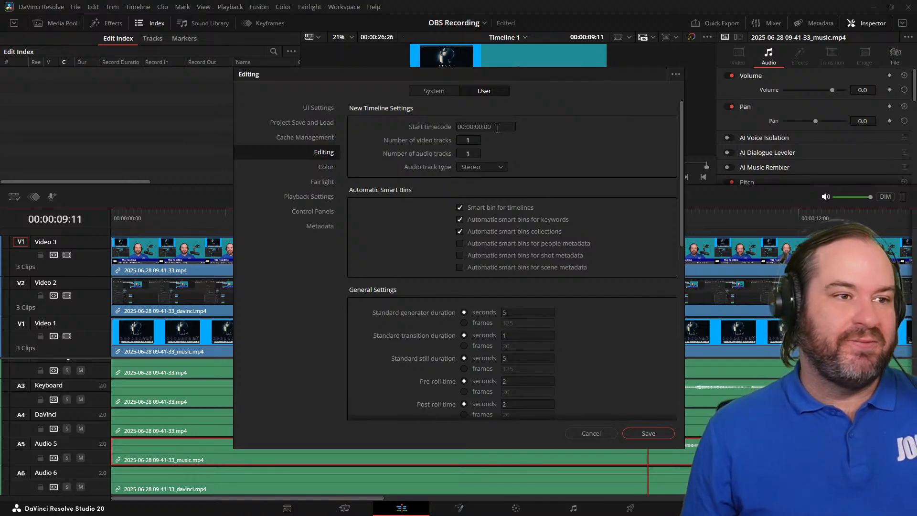
pyautogui.click(603, 436)
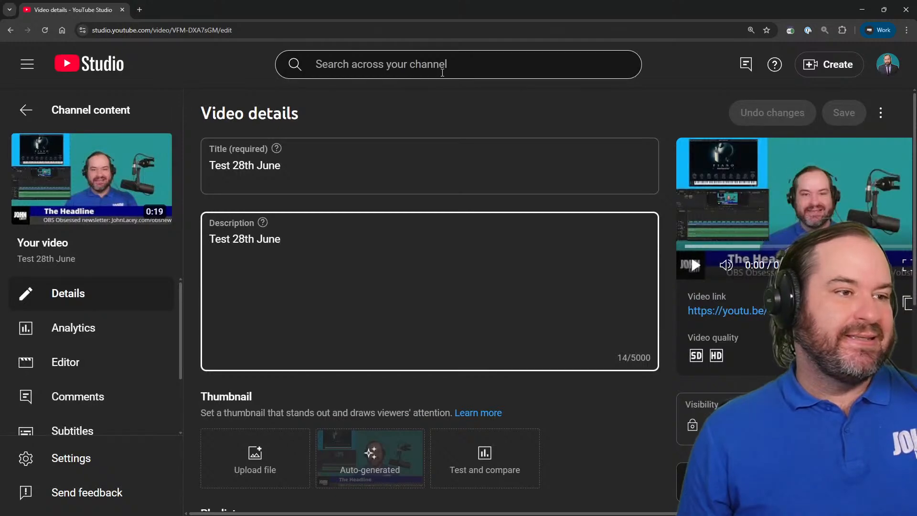
# Step: In YouTube Studio, look over the title and description fields of the Test 28th June video
pyautogui.click(432, 182)
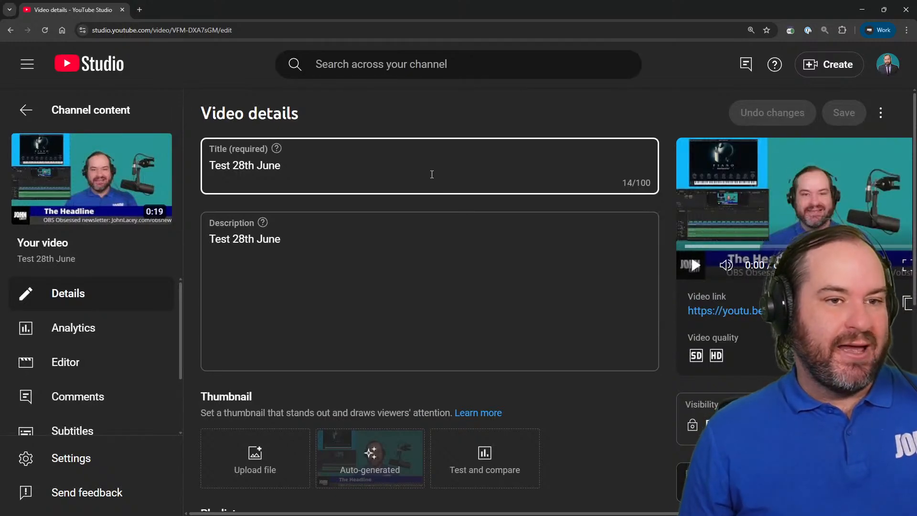
pyautogui.click(426, 272)
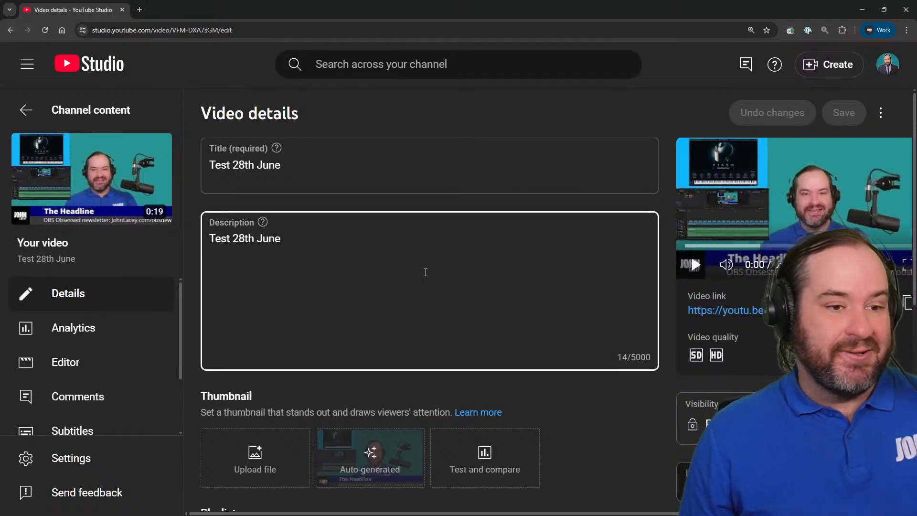
pyautogui.scroll(-3, 426, 272)
pyautogui.scroll(2, 425, 270)
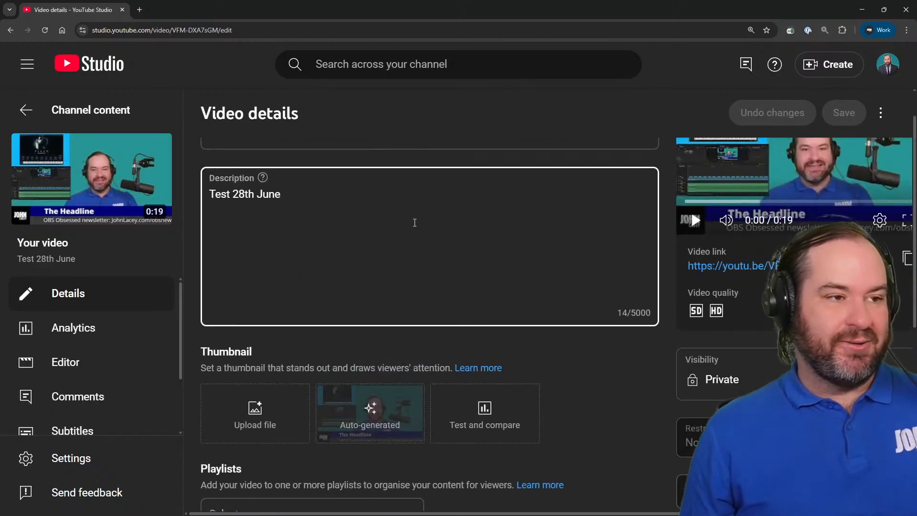
pyautogui.scroll(1, 415, 222)
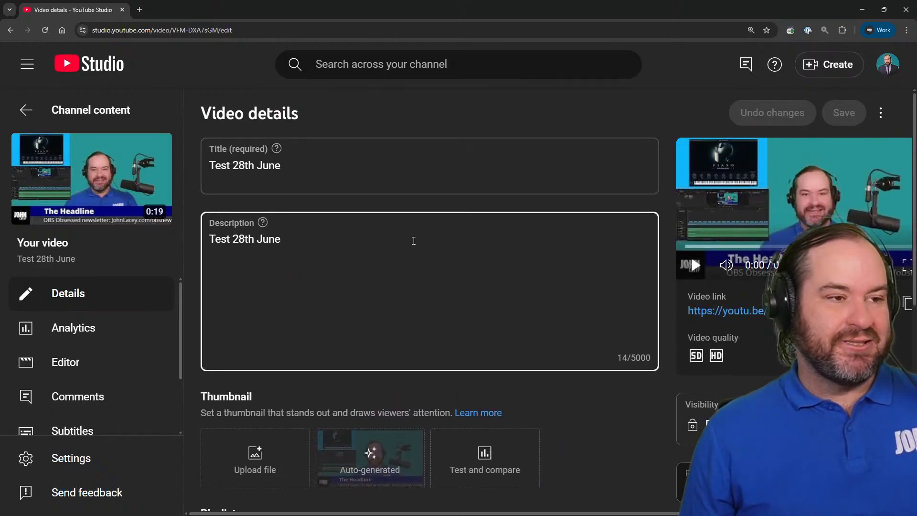